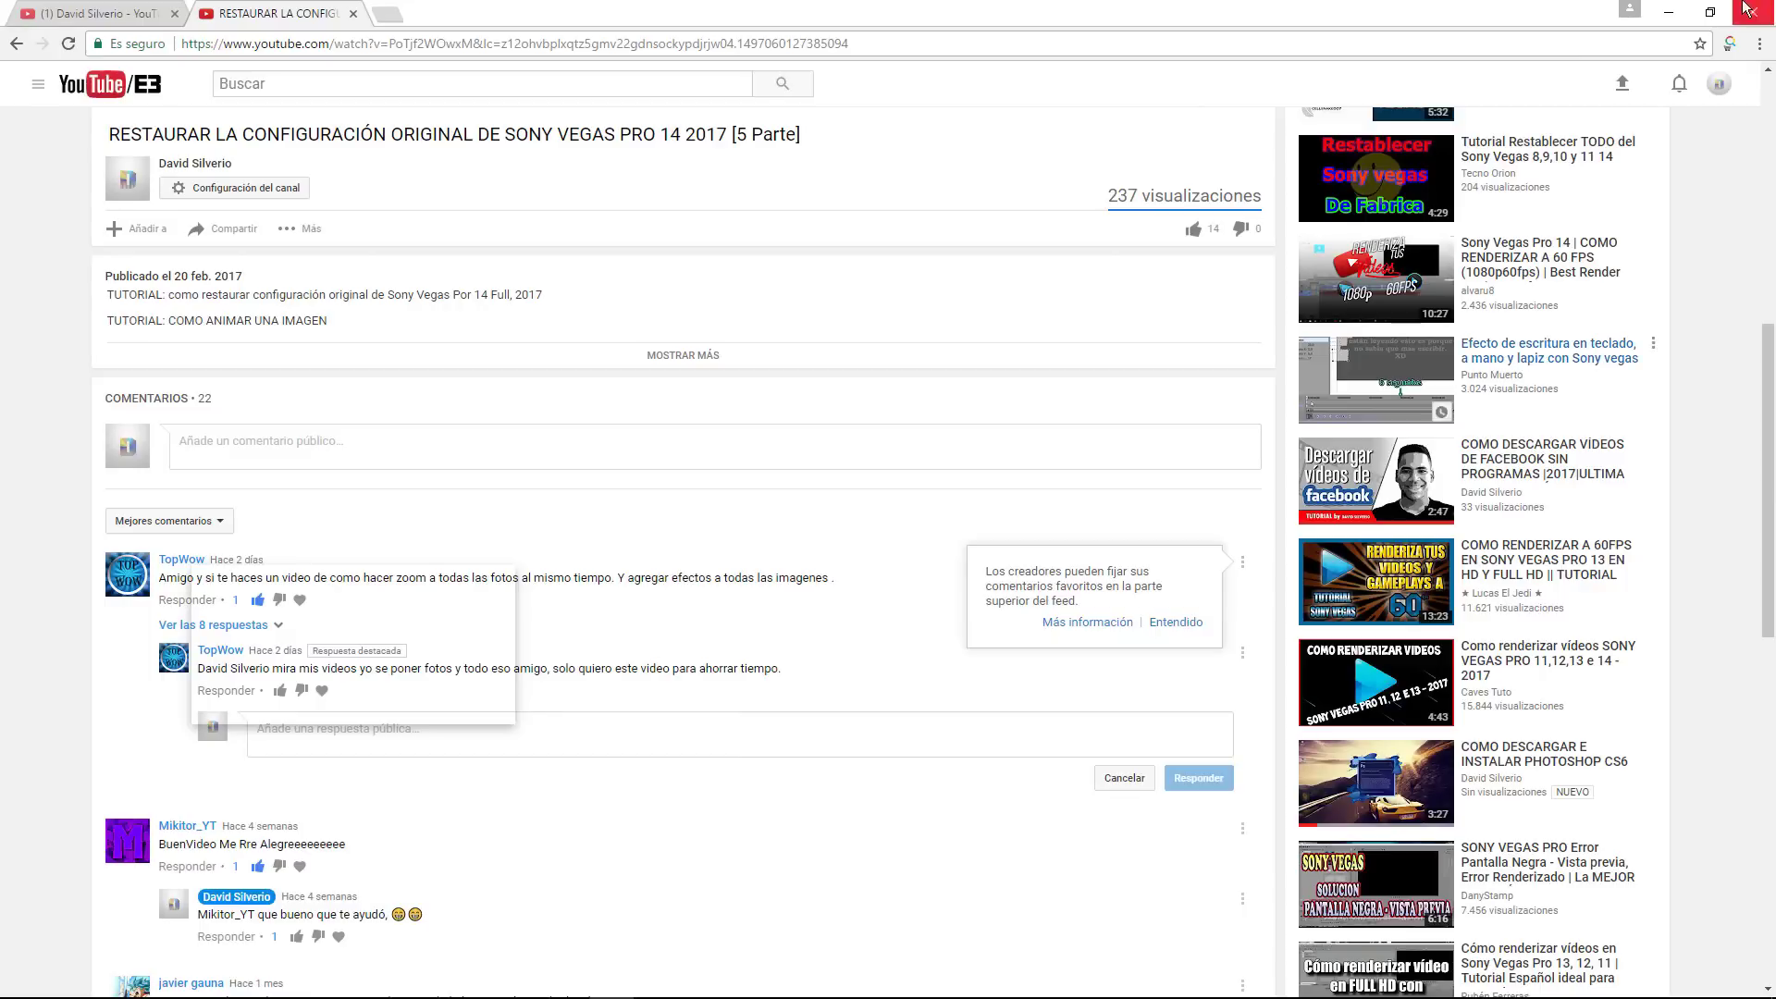
Step: Minimise the web browser and refresh the desktop
click(1668, 13)
right_click(437, 353)
click(546, 416)
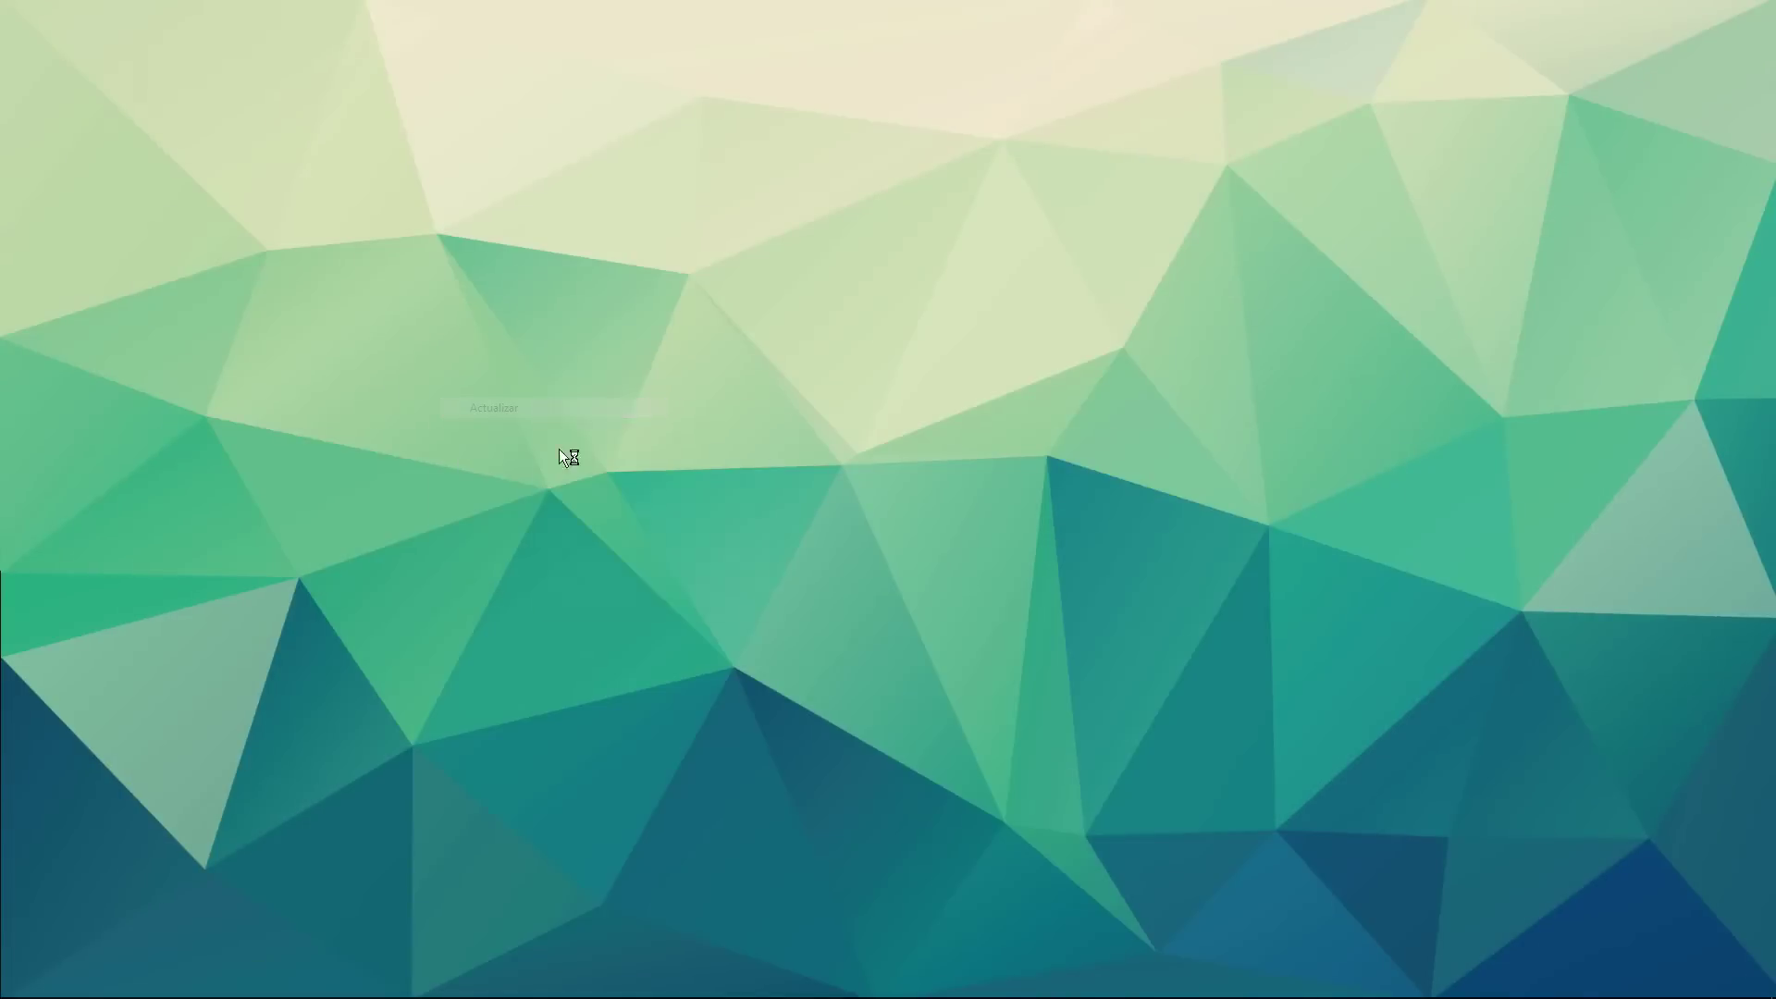
right_click(558, 413)
click(618, 450)
right_click(419, 391)
click(475, 449)
Step: Switch to File Explorer, open the Imágenes folder, and return to VEGAS Pro
mouse_move(157, 979)
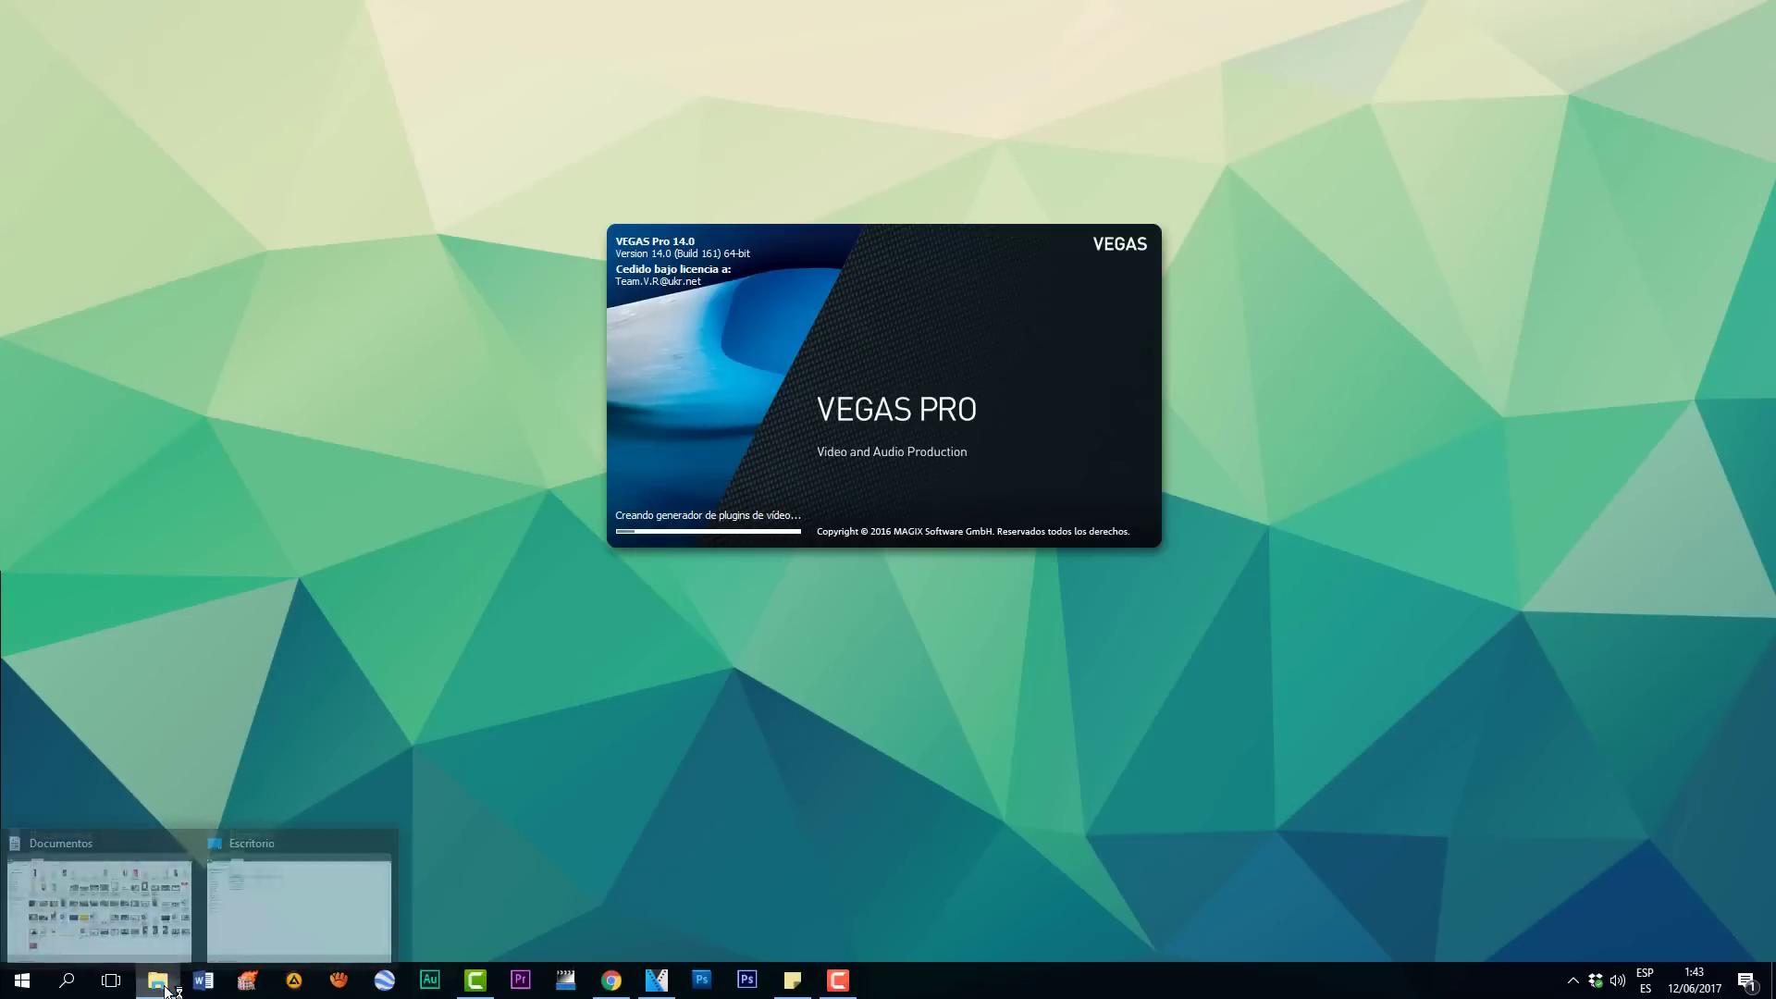
click(281, 890)
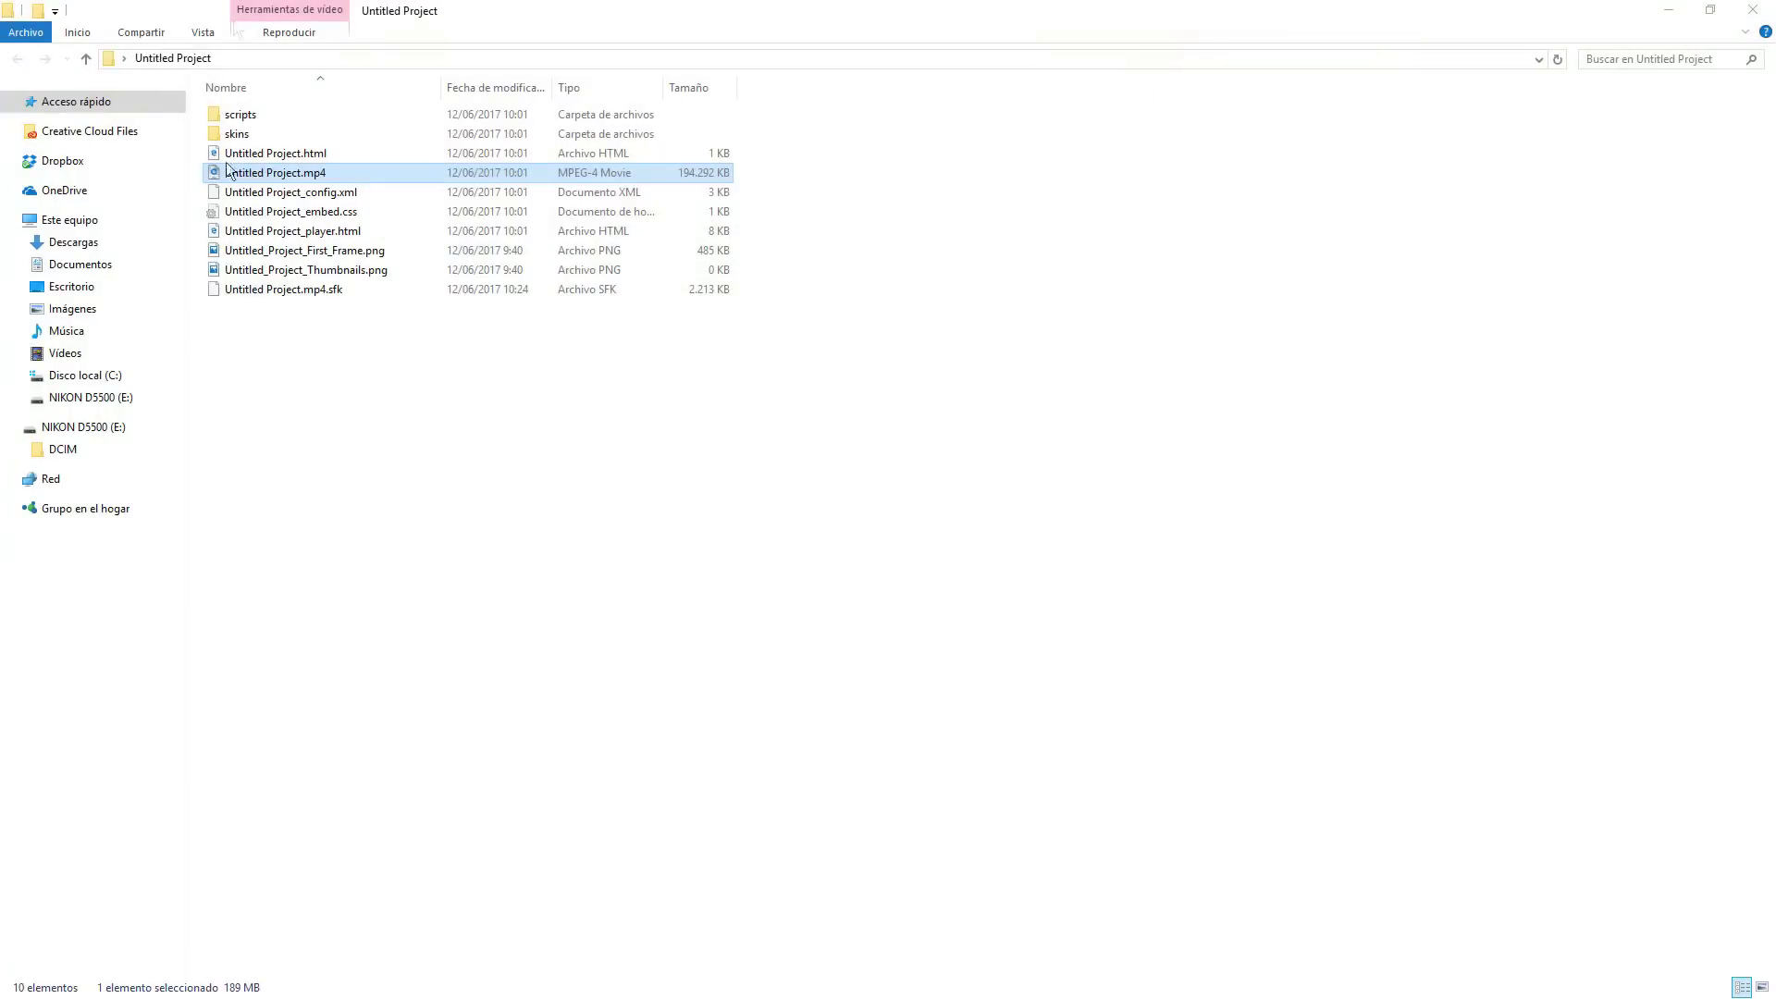
click(88, 268)
click(80, 308)
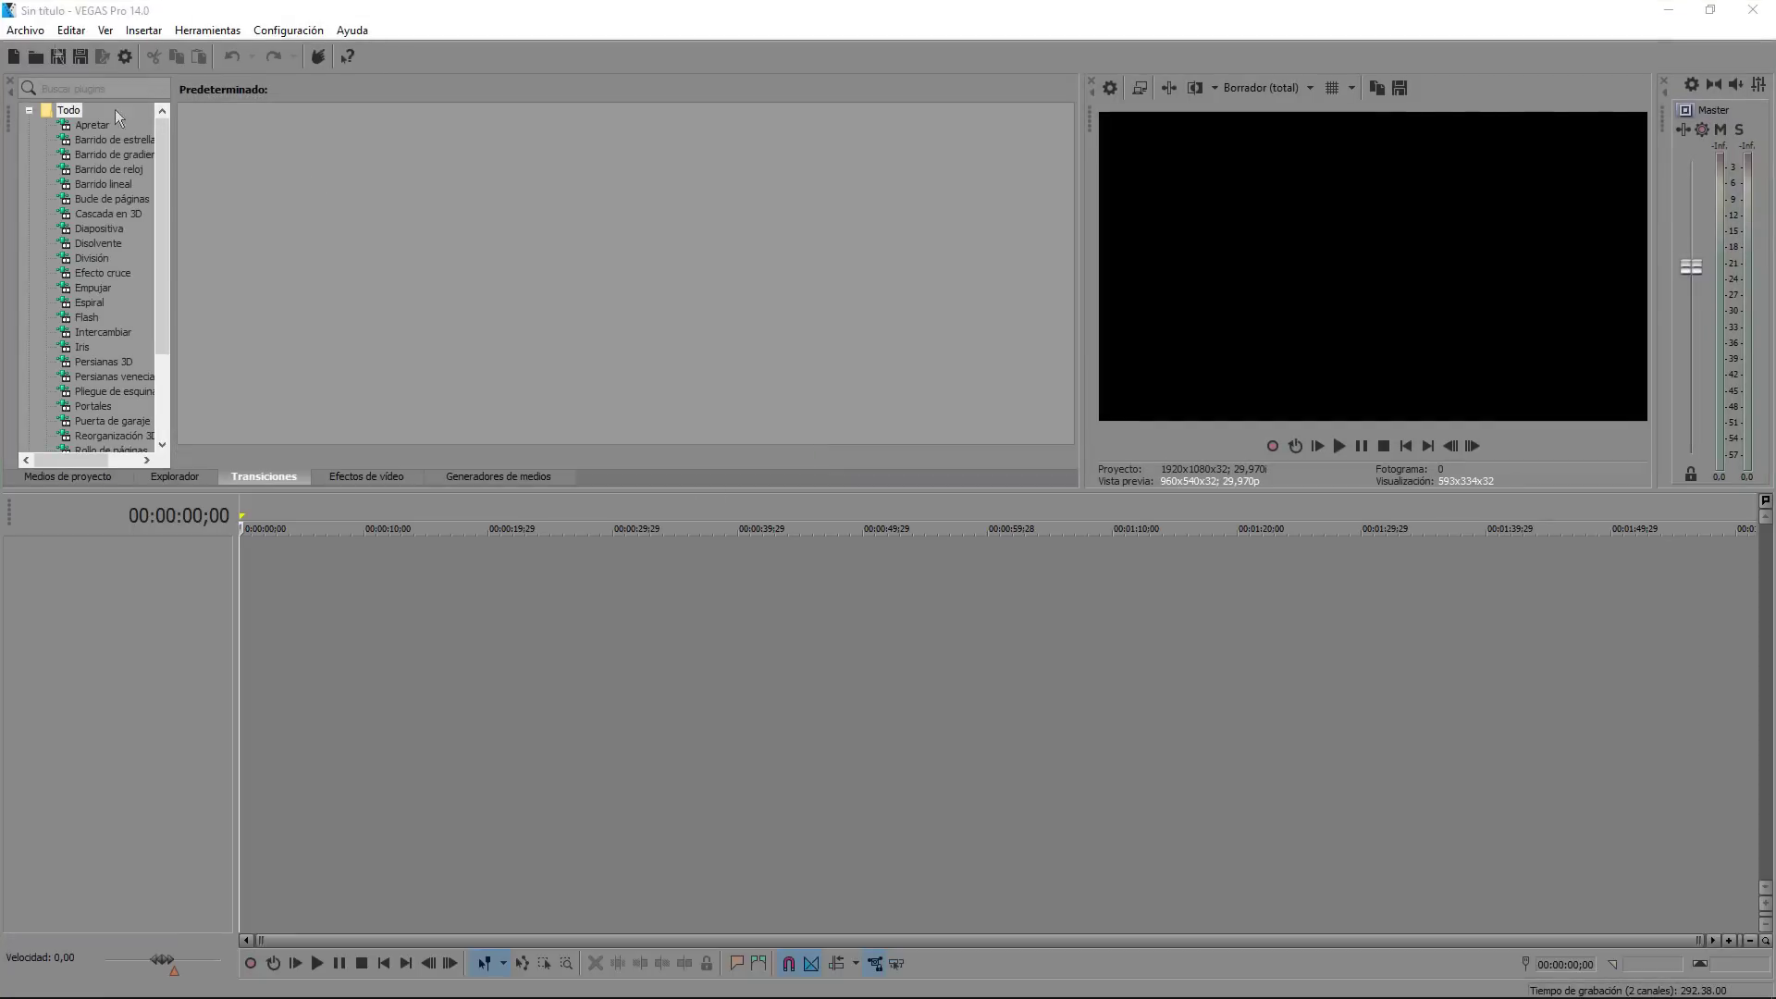
click(1669, 10)
Step: Place the five images from the File Explorer folder in sequence at the start of a new video track
mouse_move(158, 981)
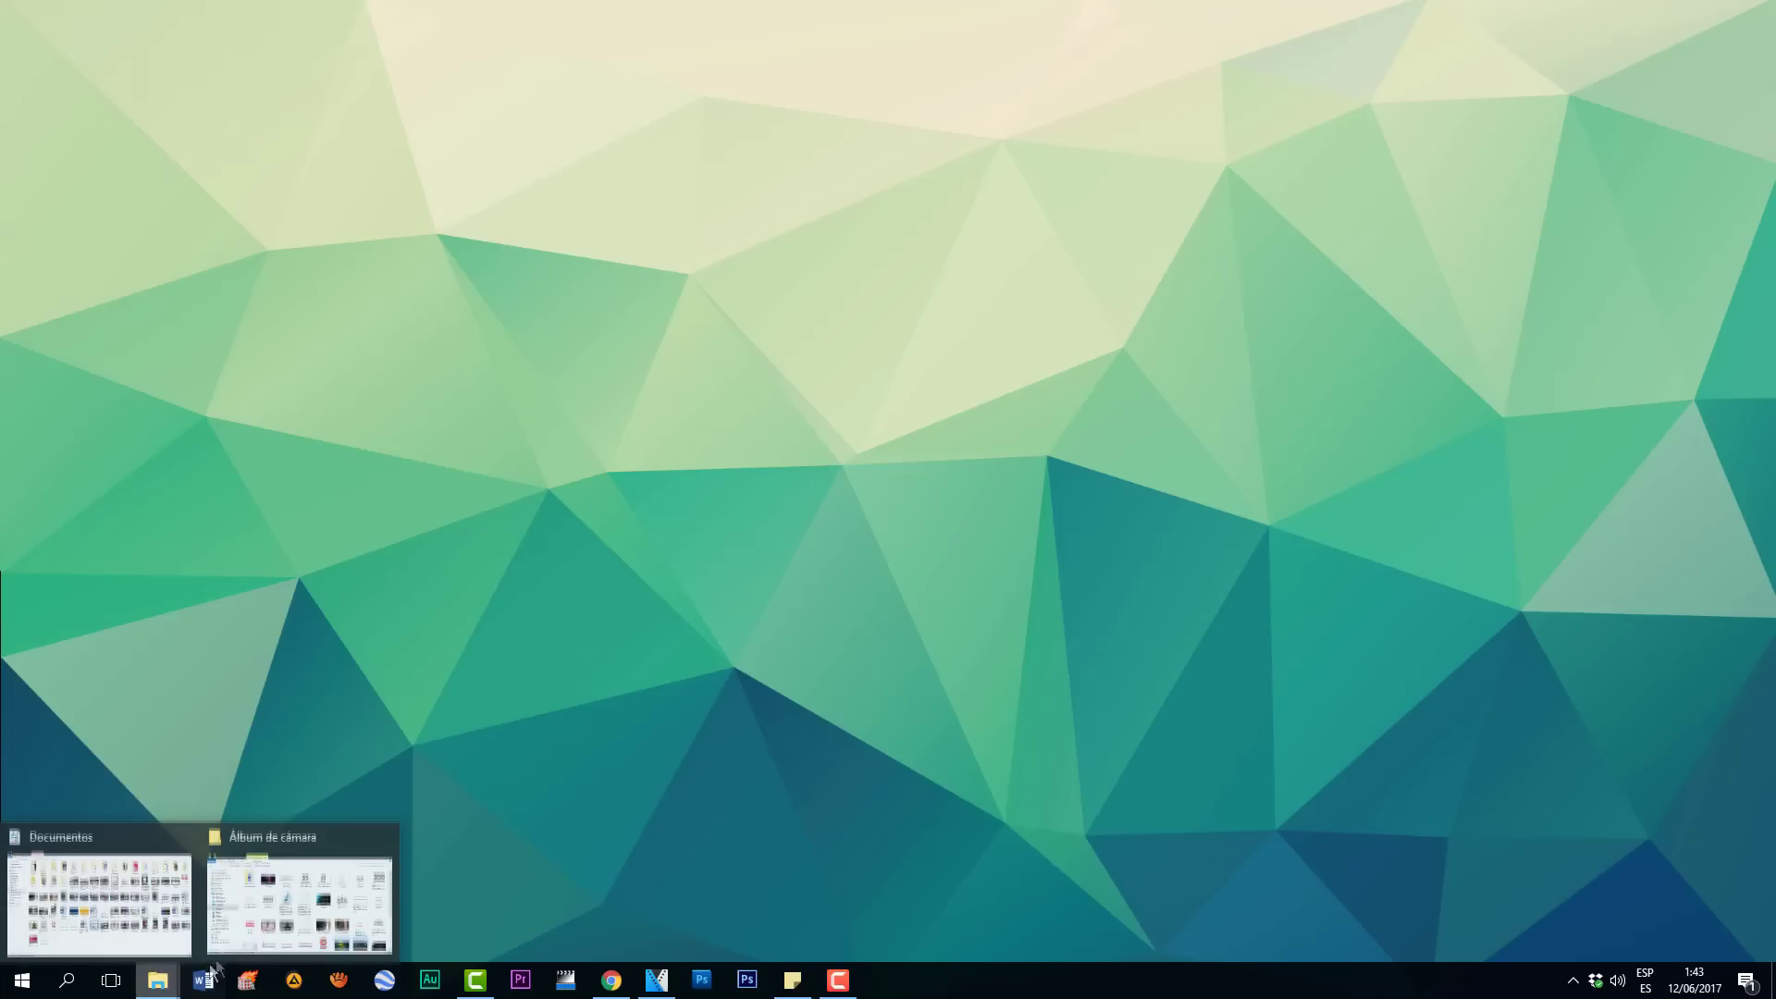
click(299, 898)
drag(844, 564, 196, 640)
Step: Examine how the different images fill the preview frame at several points along the timeline
click(364, 660)
click(466, 670)
click(391, 640)
click(346, 637)
click(482, 645)
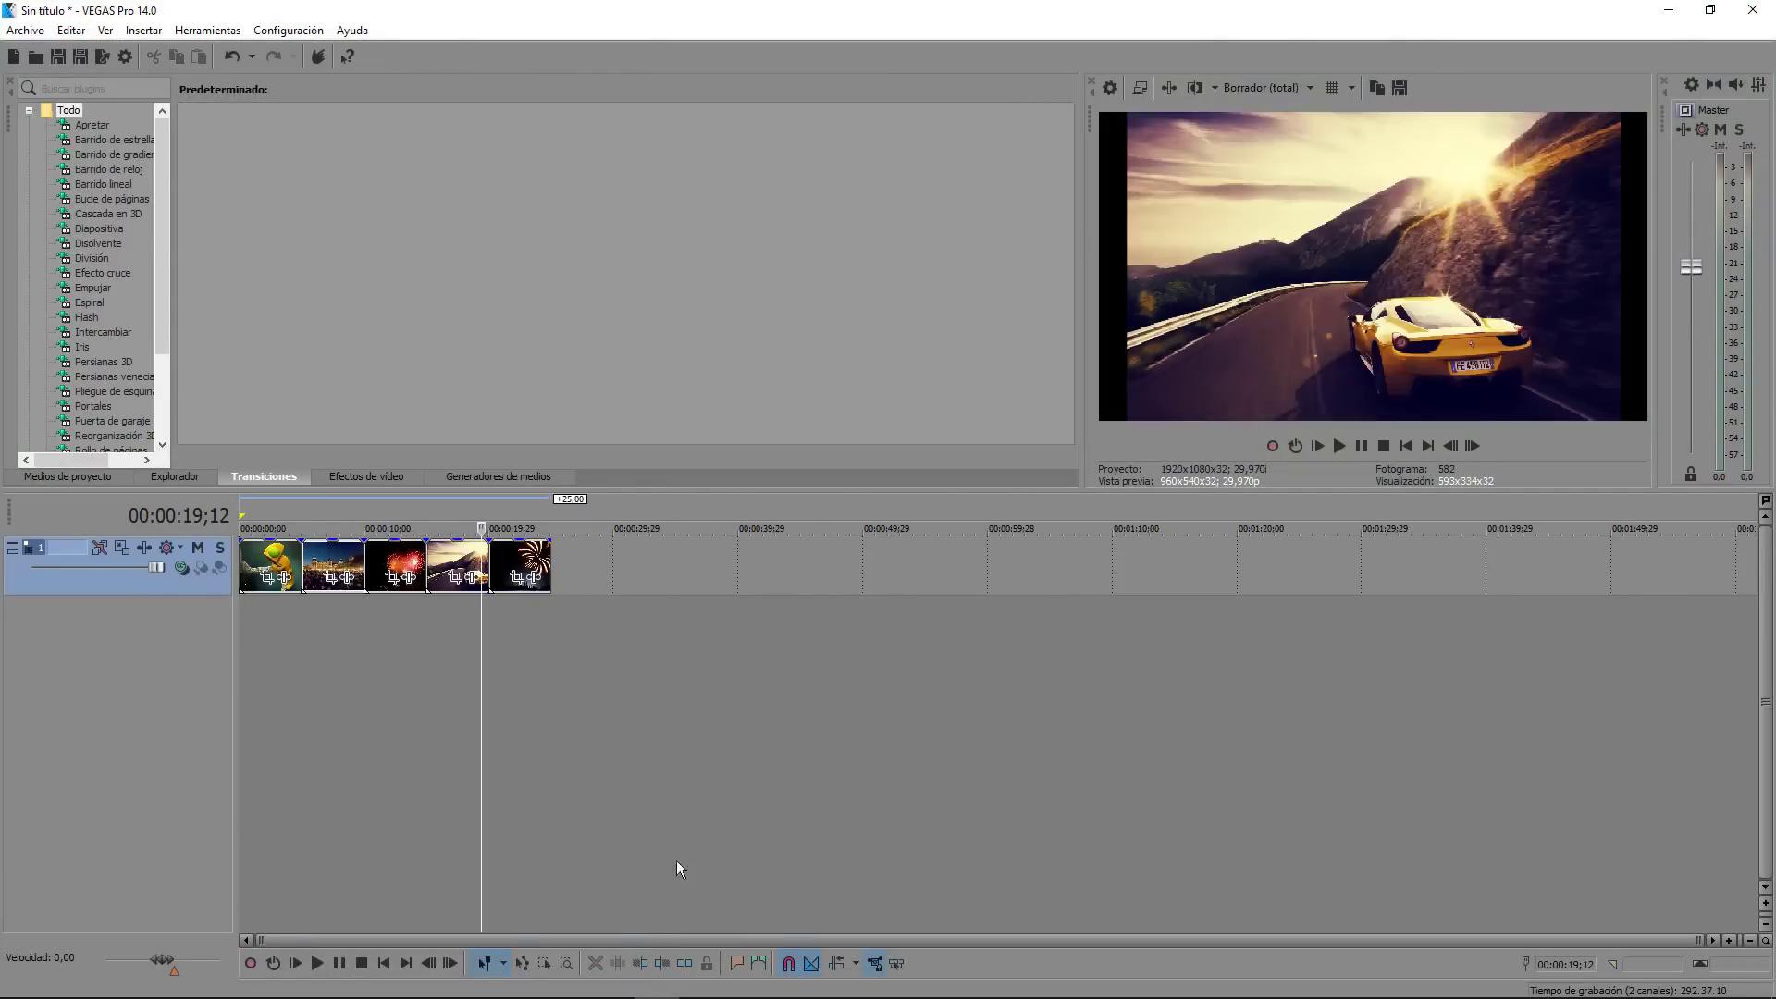
scroll(678, 868, up, 5)
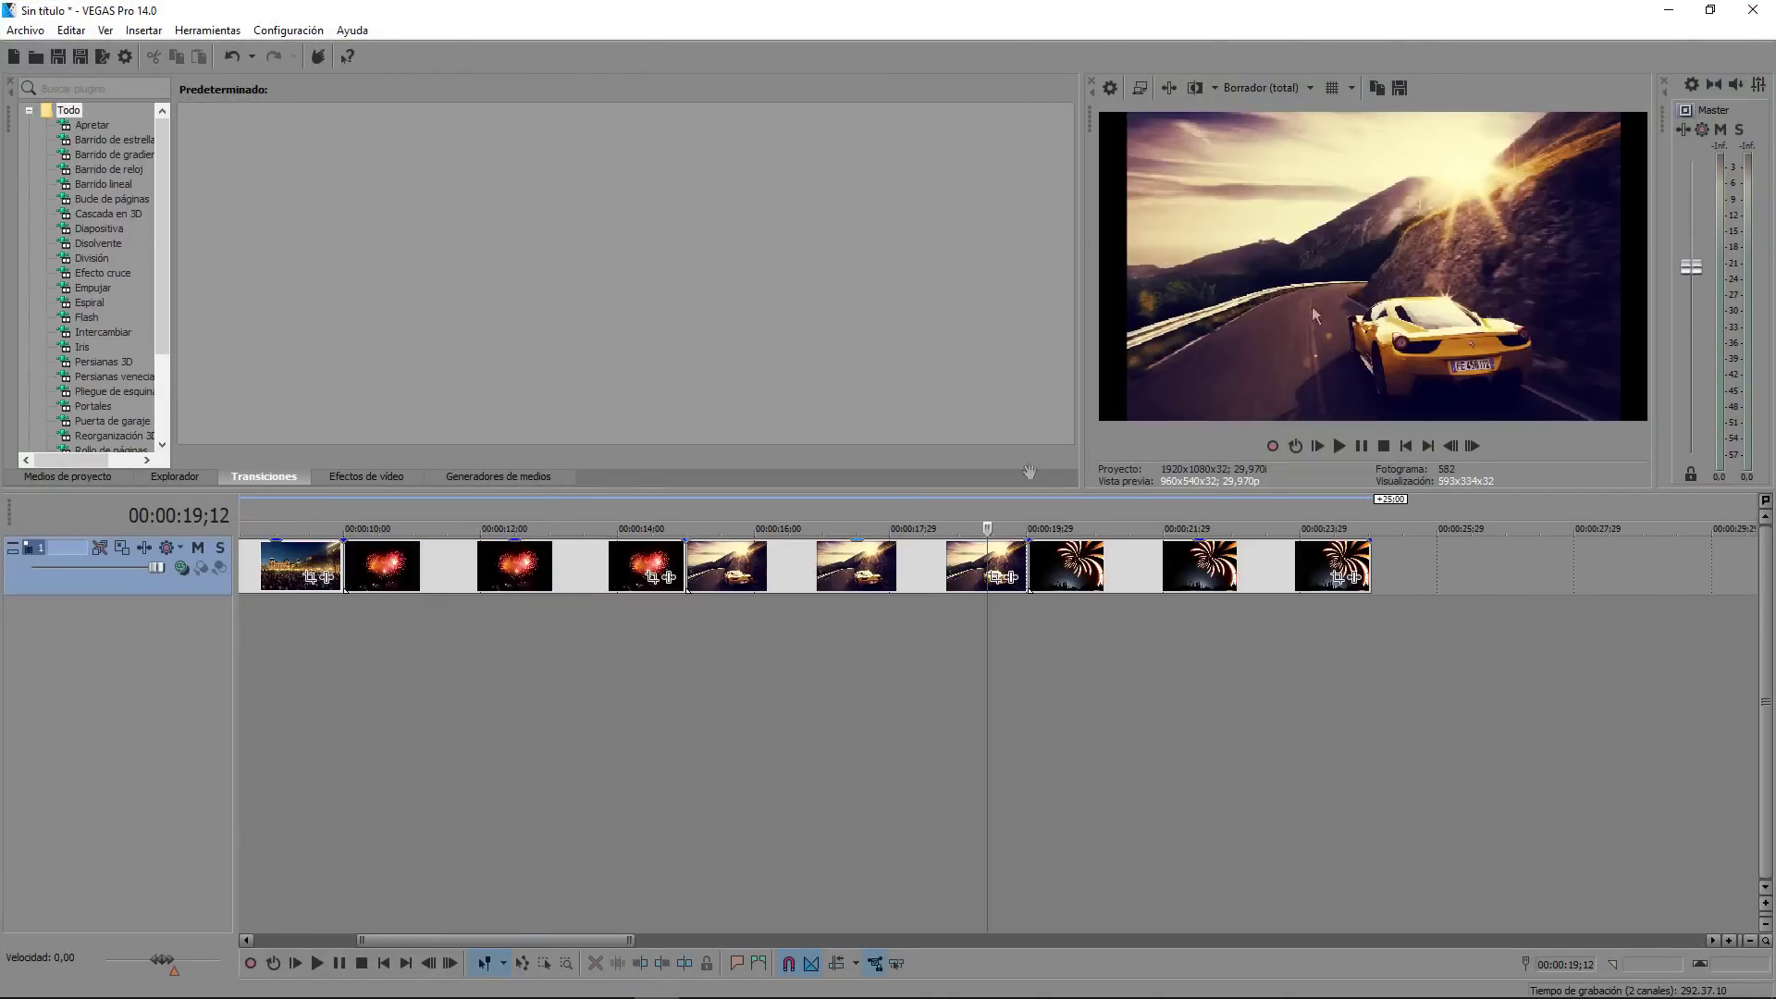
click(474, 659)
click(992, 642)
click(852, 637)
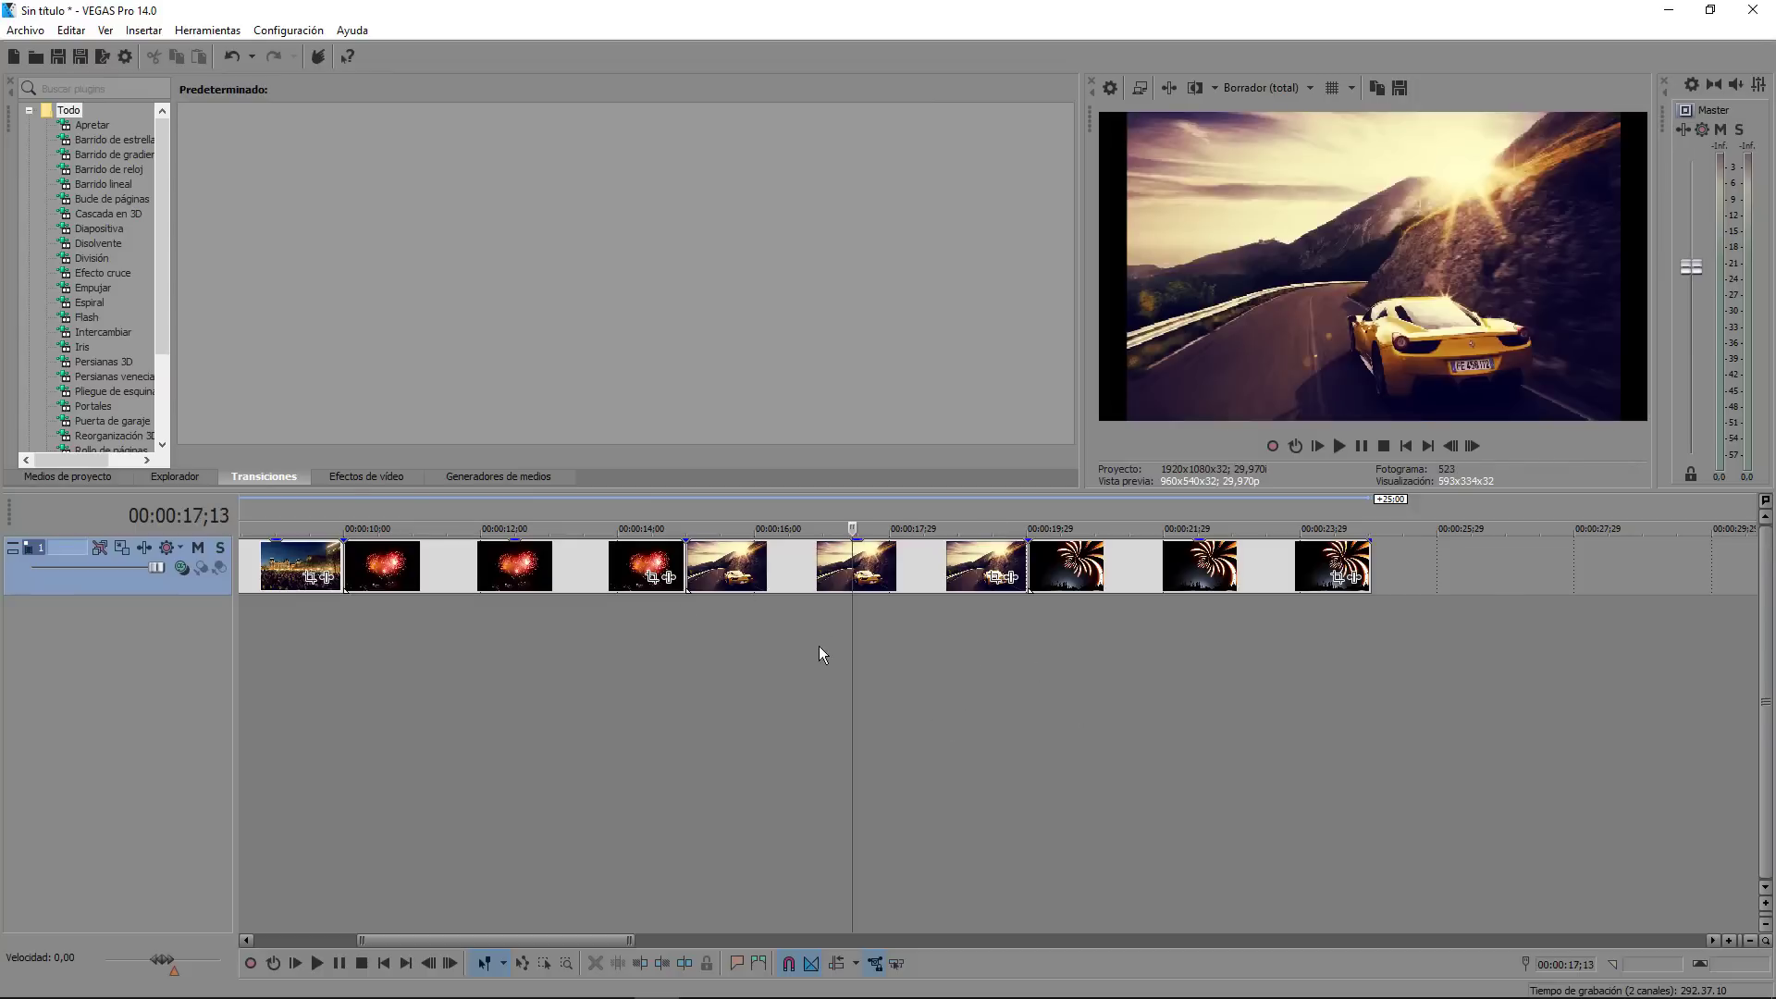
click(305, 634)
scroll(312, 613, down, 5)
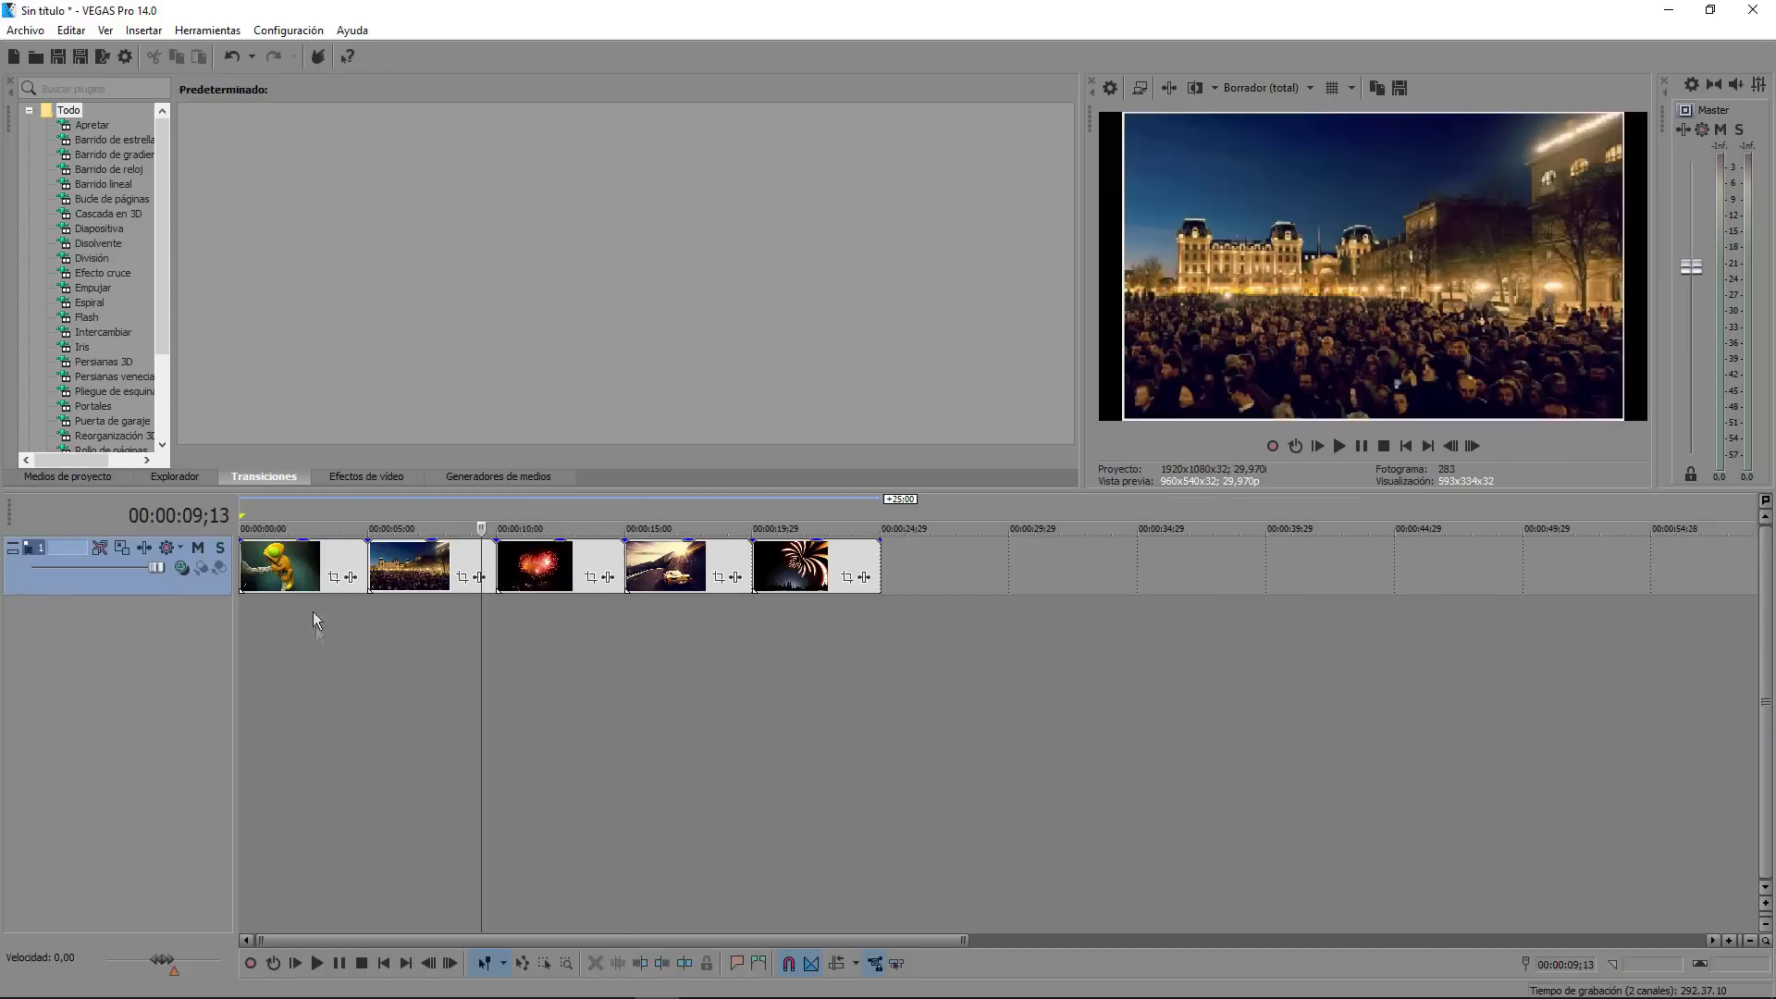
Step: Enlarge track 1's frame with track motion so the images fill the preview, and check the result on several images
click(121, 548)
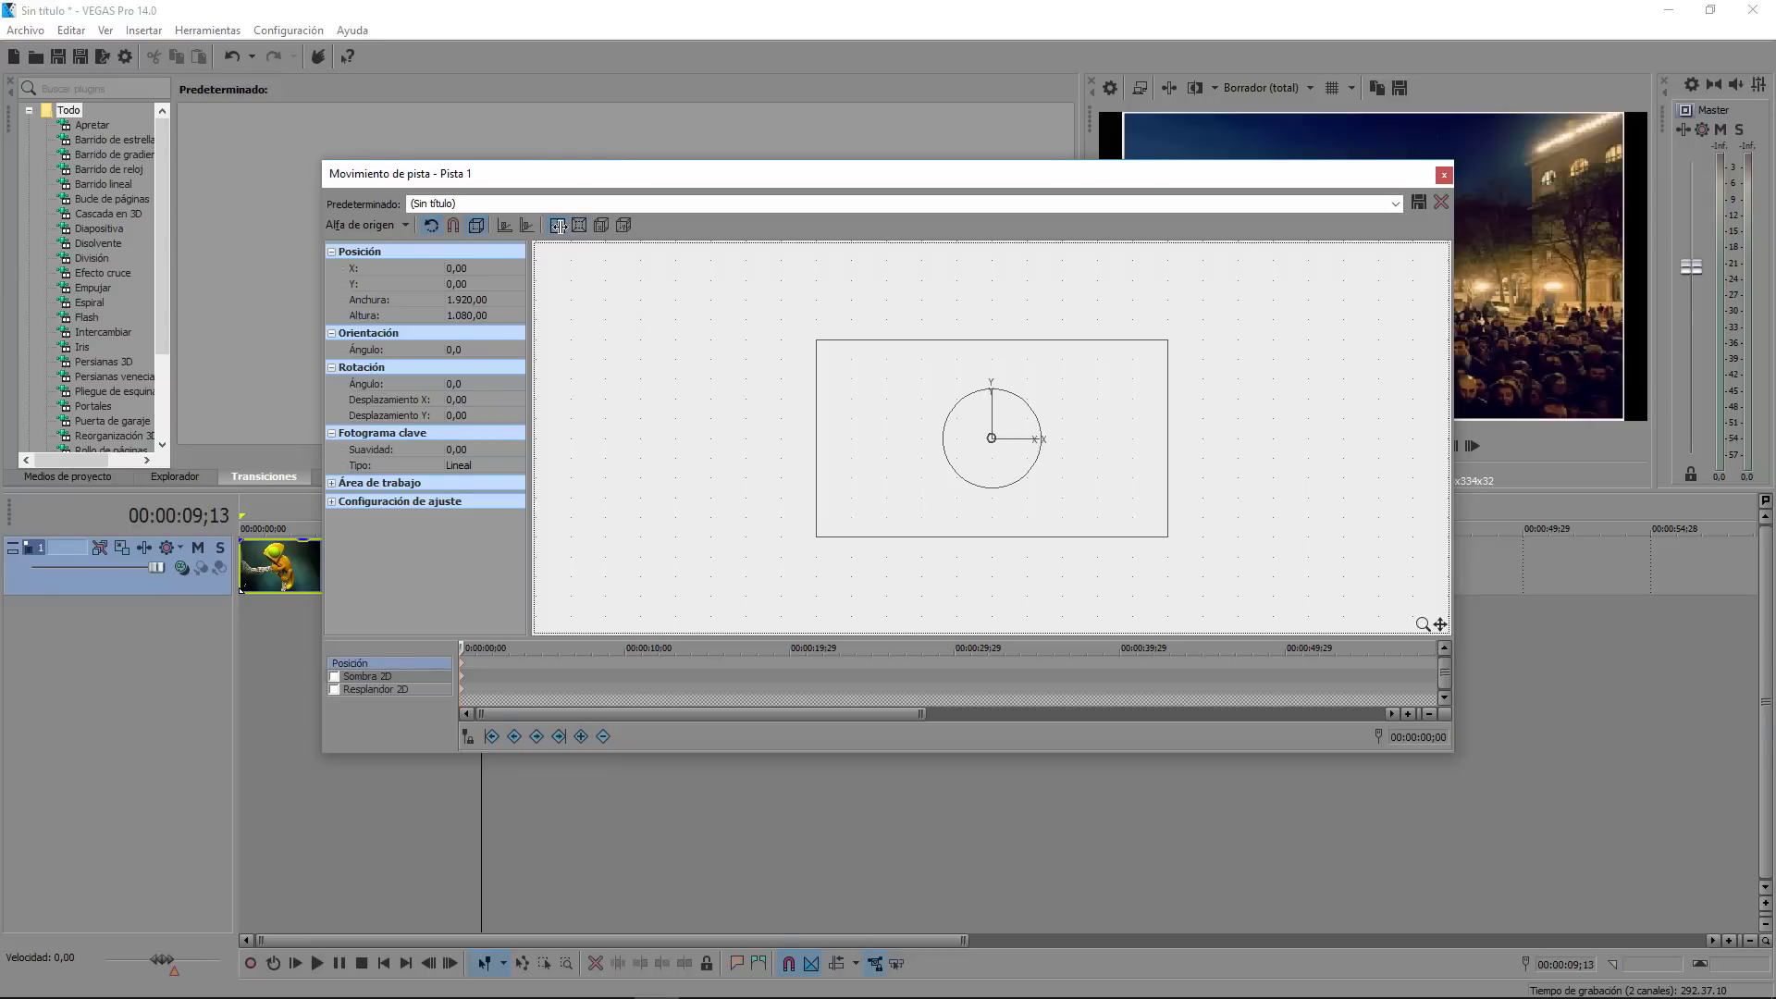
scroll(807, 507, down, 3)
drag(1001, 168, 238, 87)
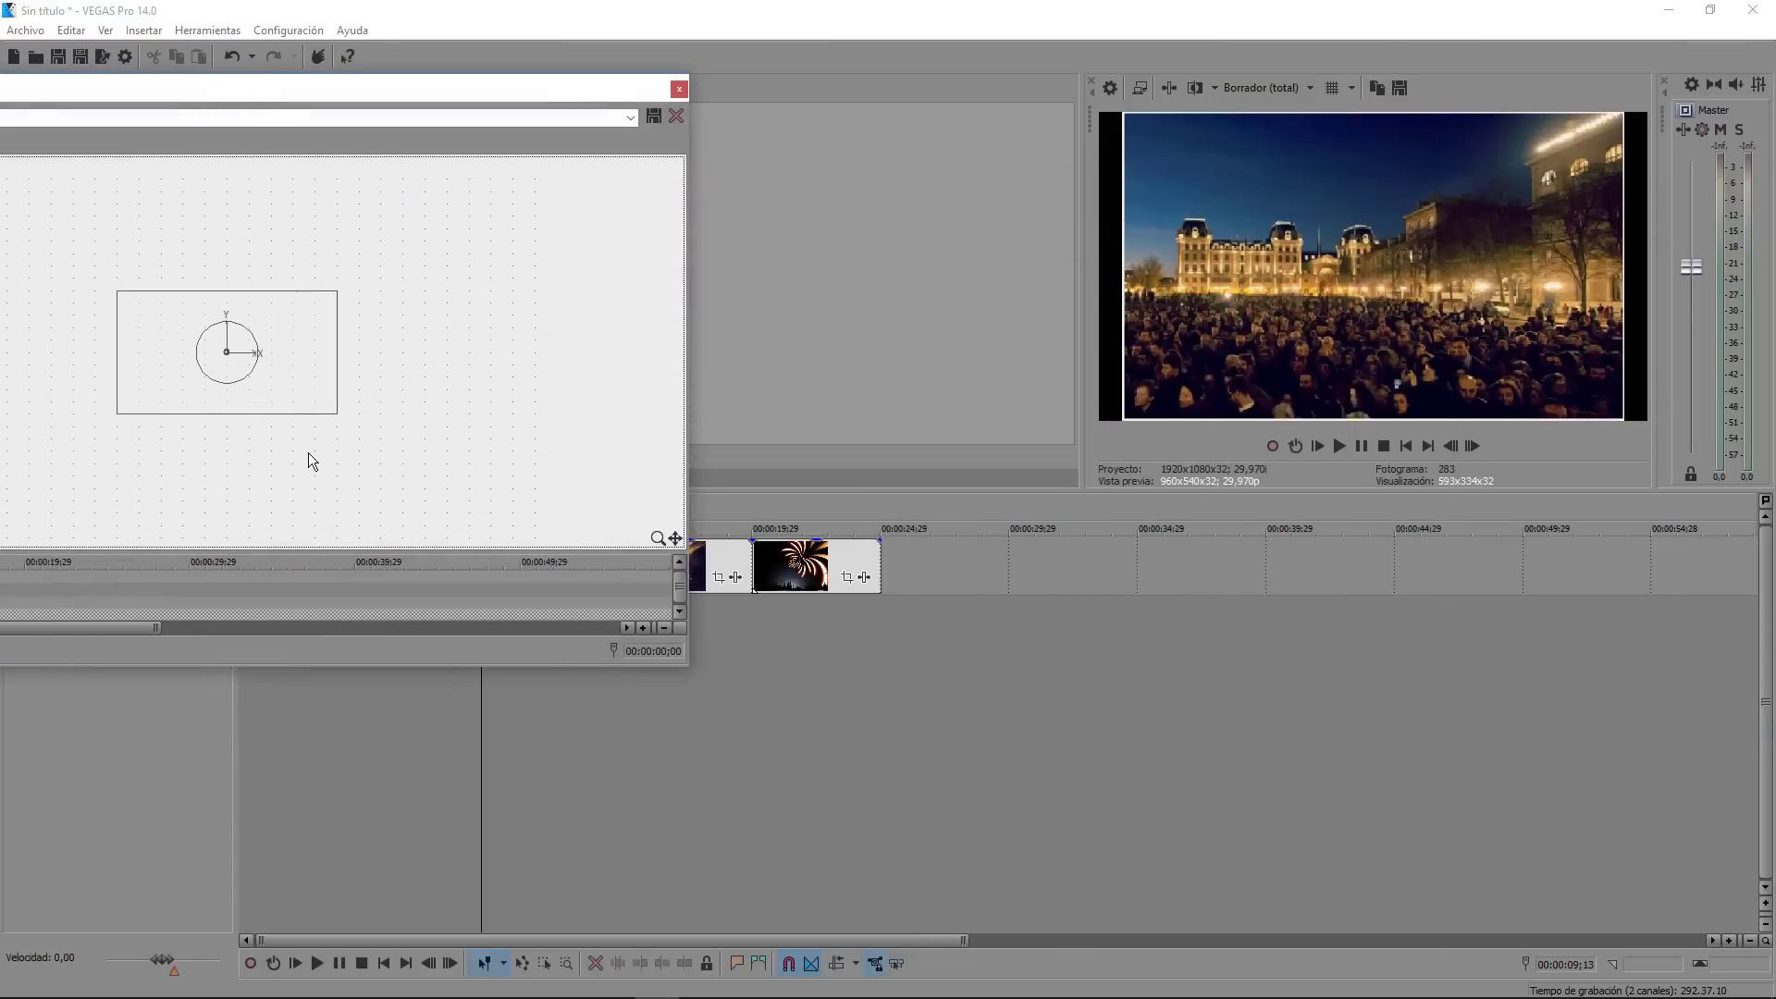
drag(339, 414, 364, 431)
scroll(164, 309, down, 1)
drag(164, 309, 120, 289)
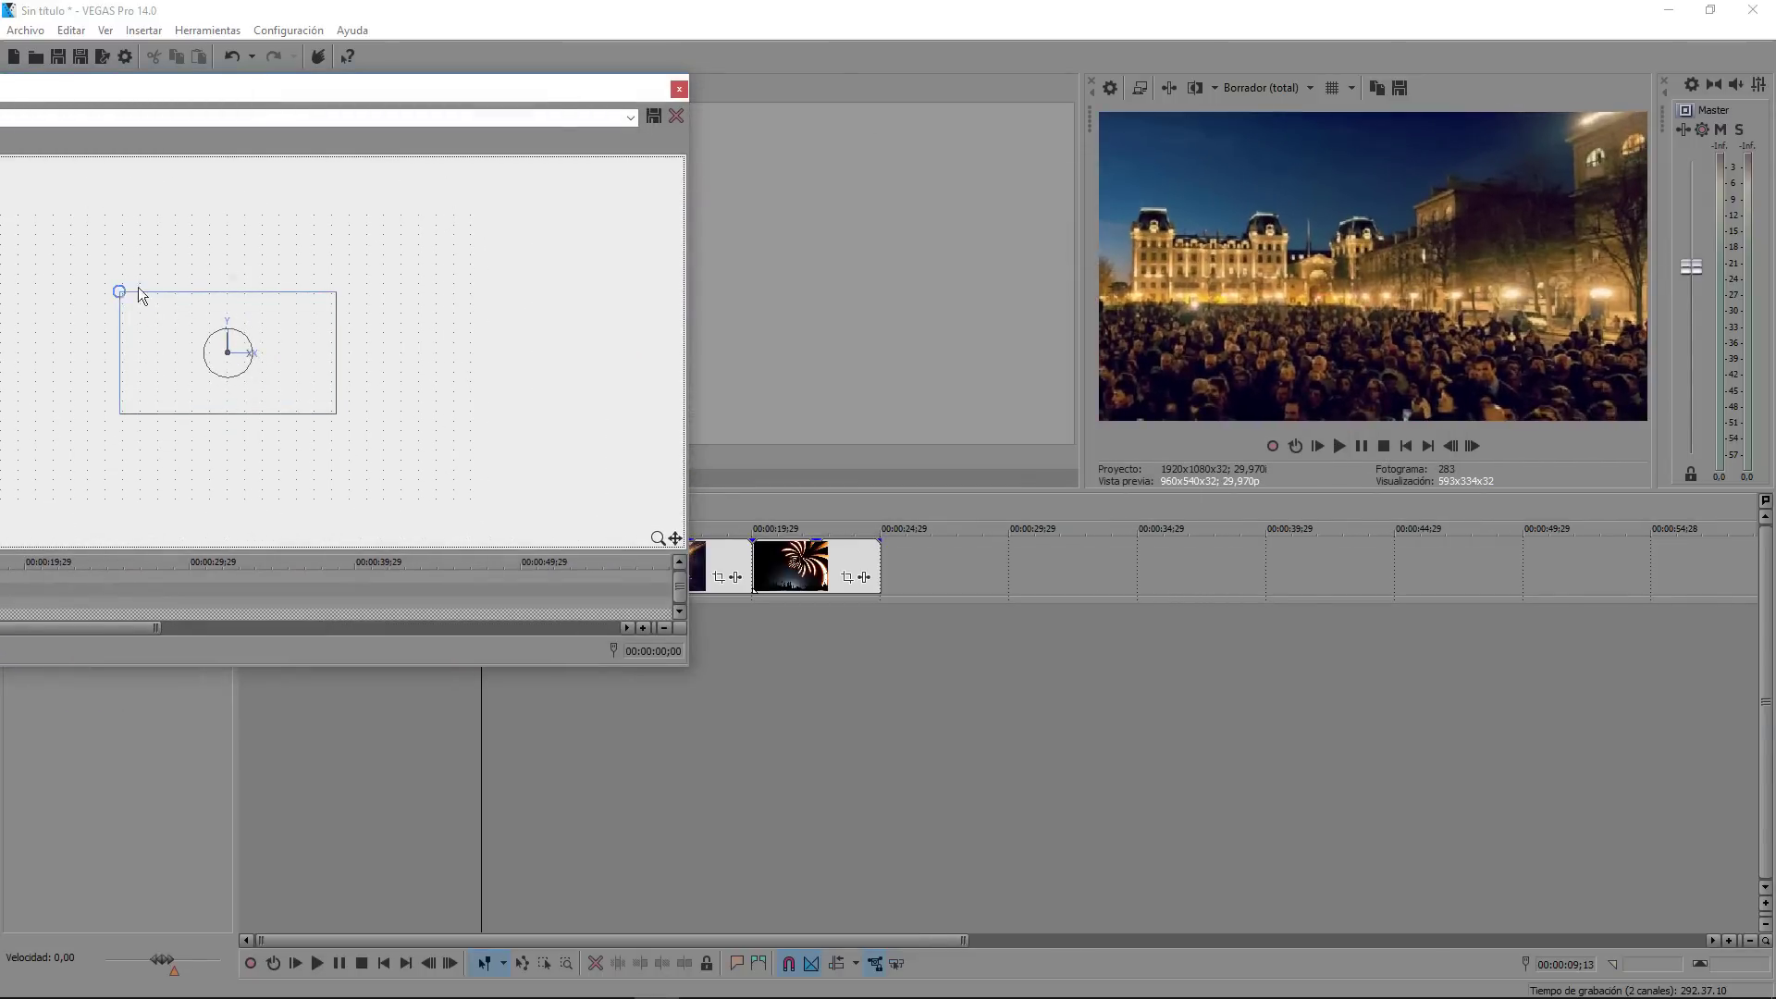
click(229, 68)
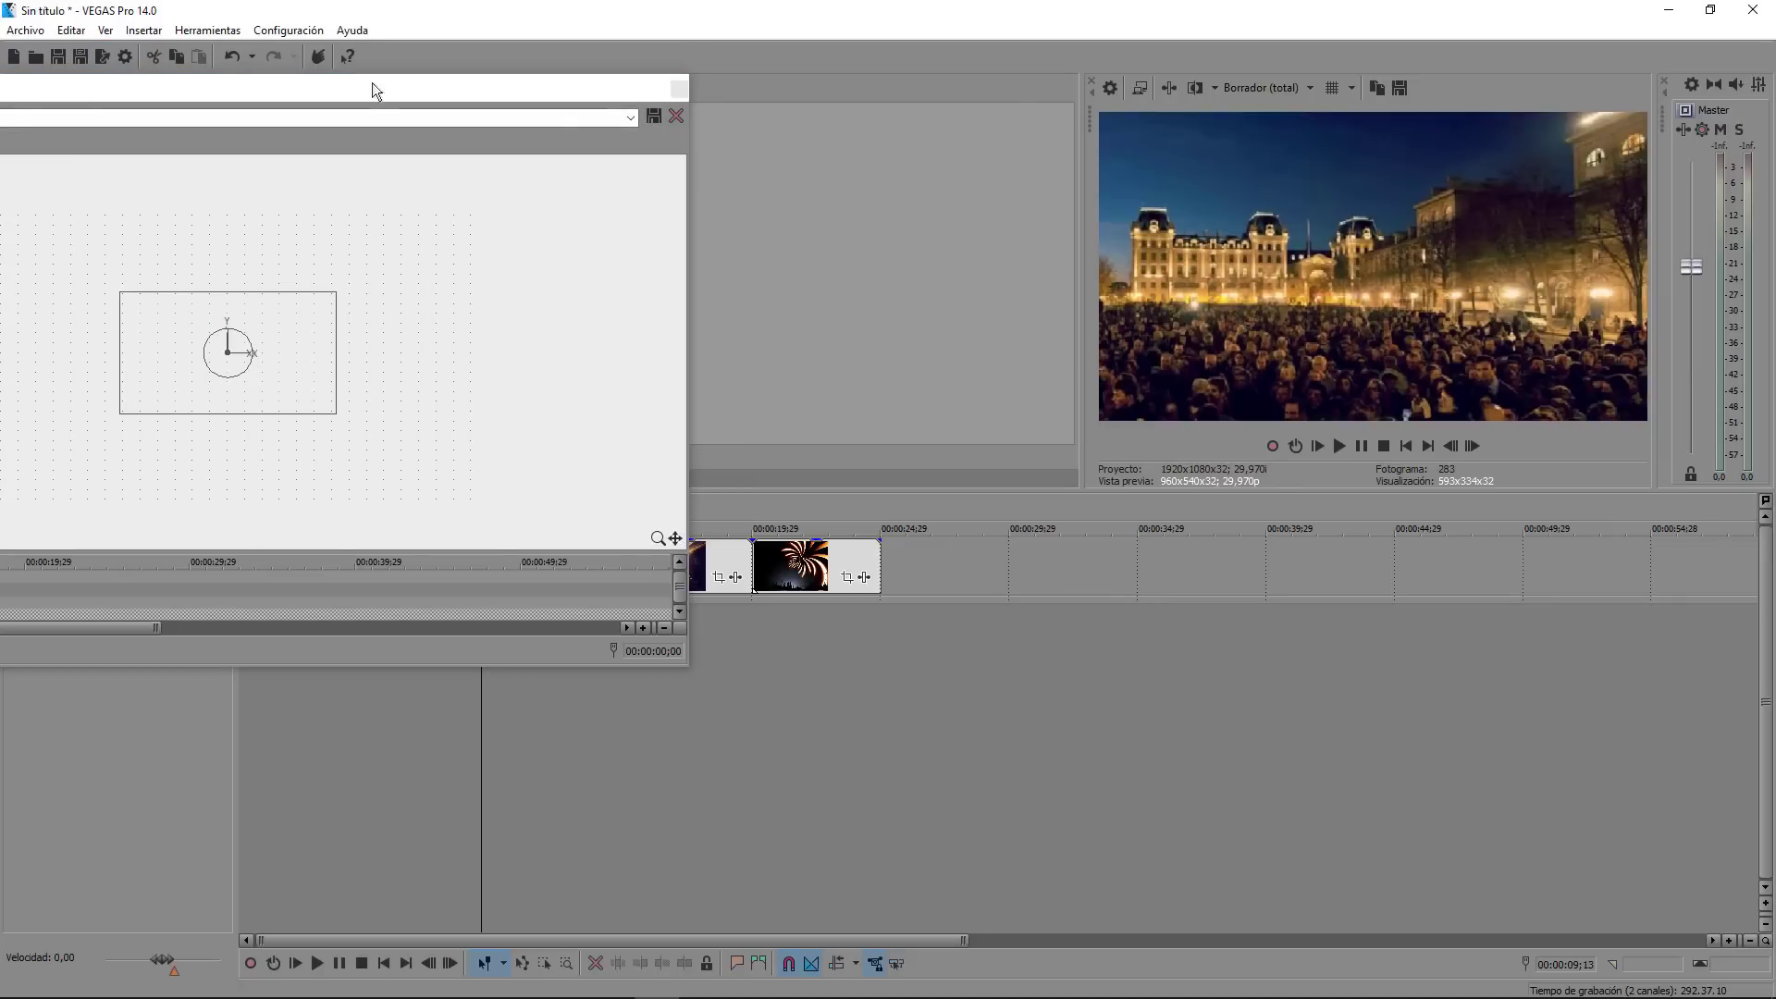
drag(372, 86, 640, 89)
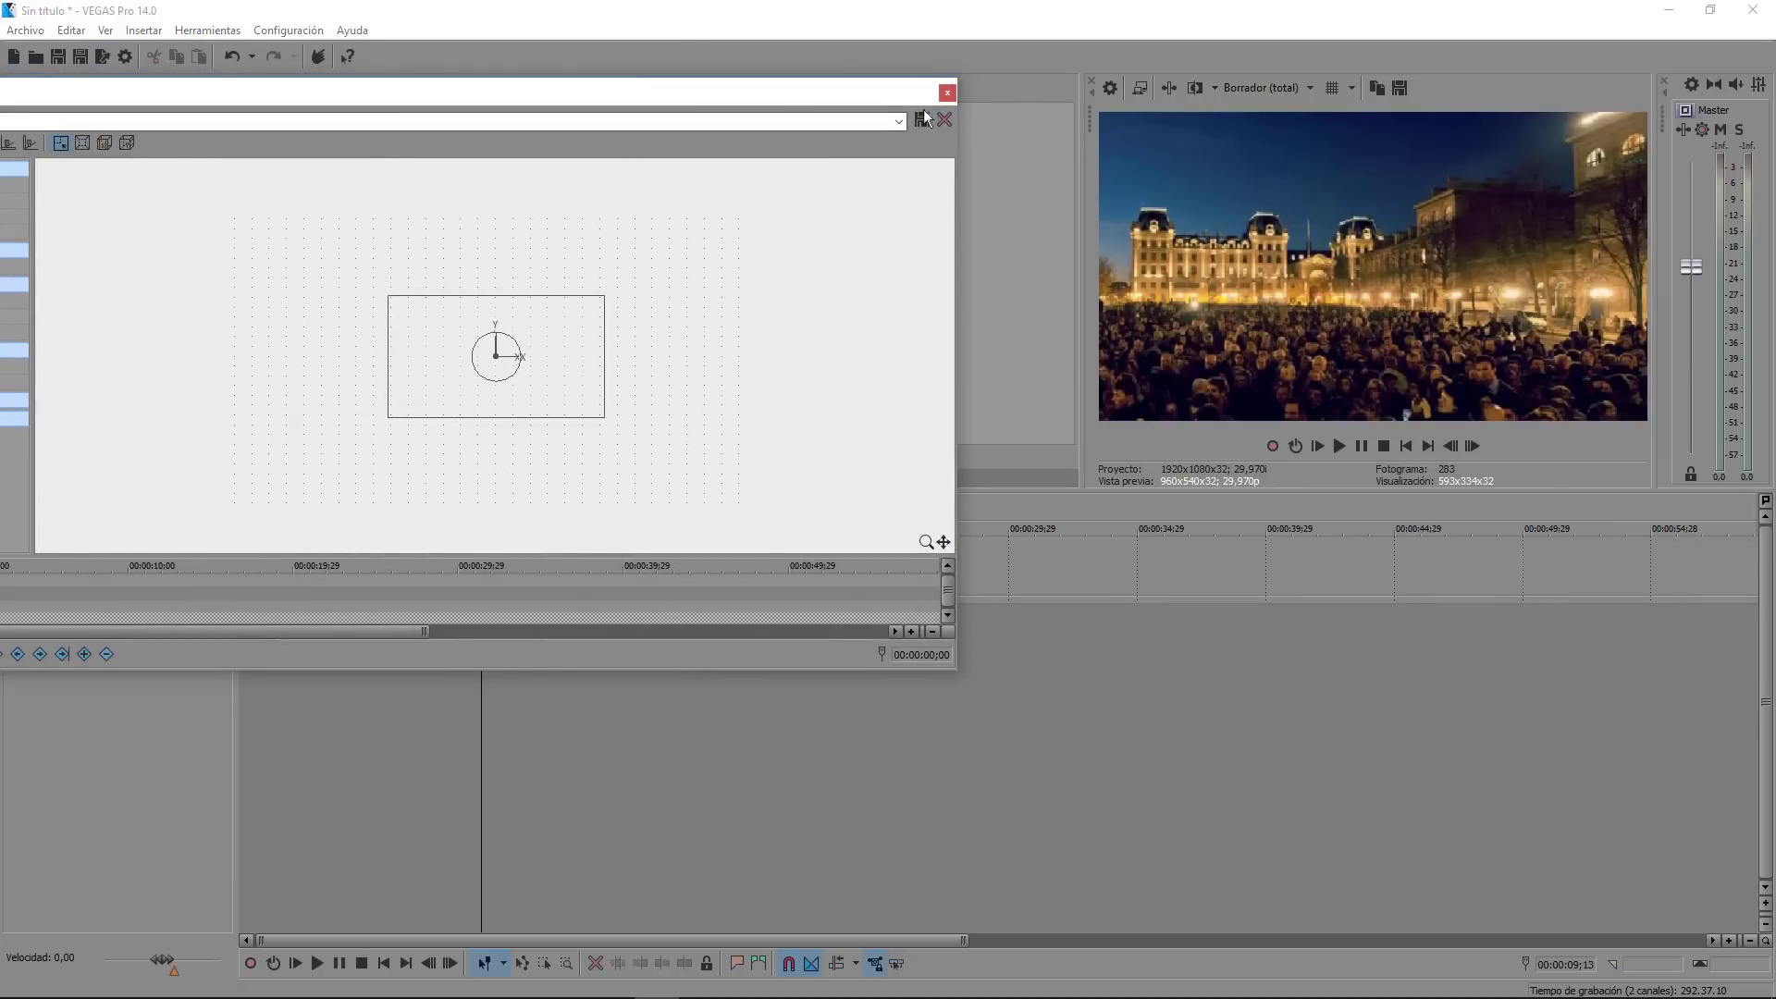
click(950, 90)
click(626, 585)
click(821, 626)
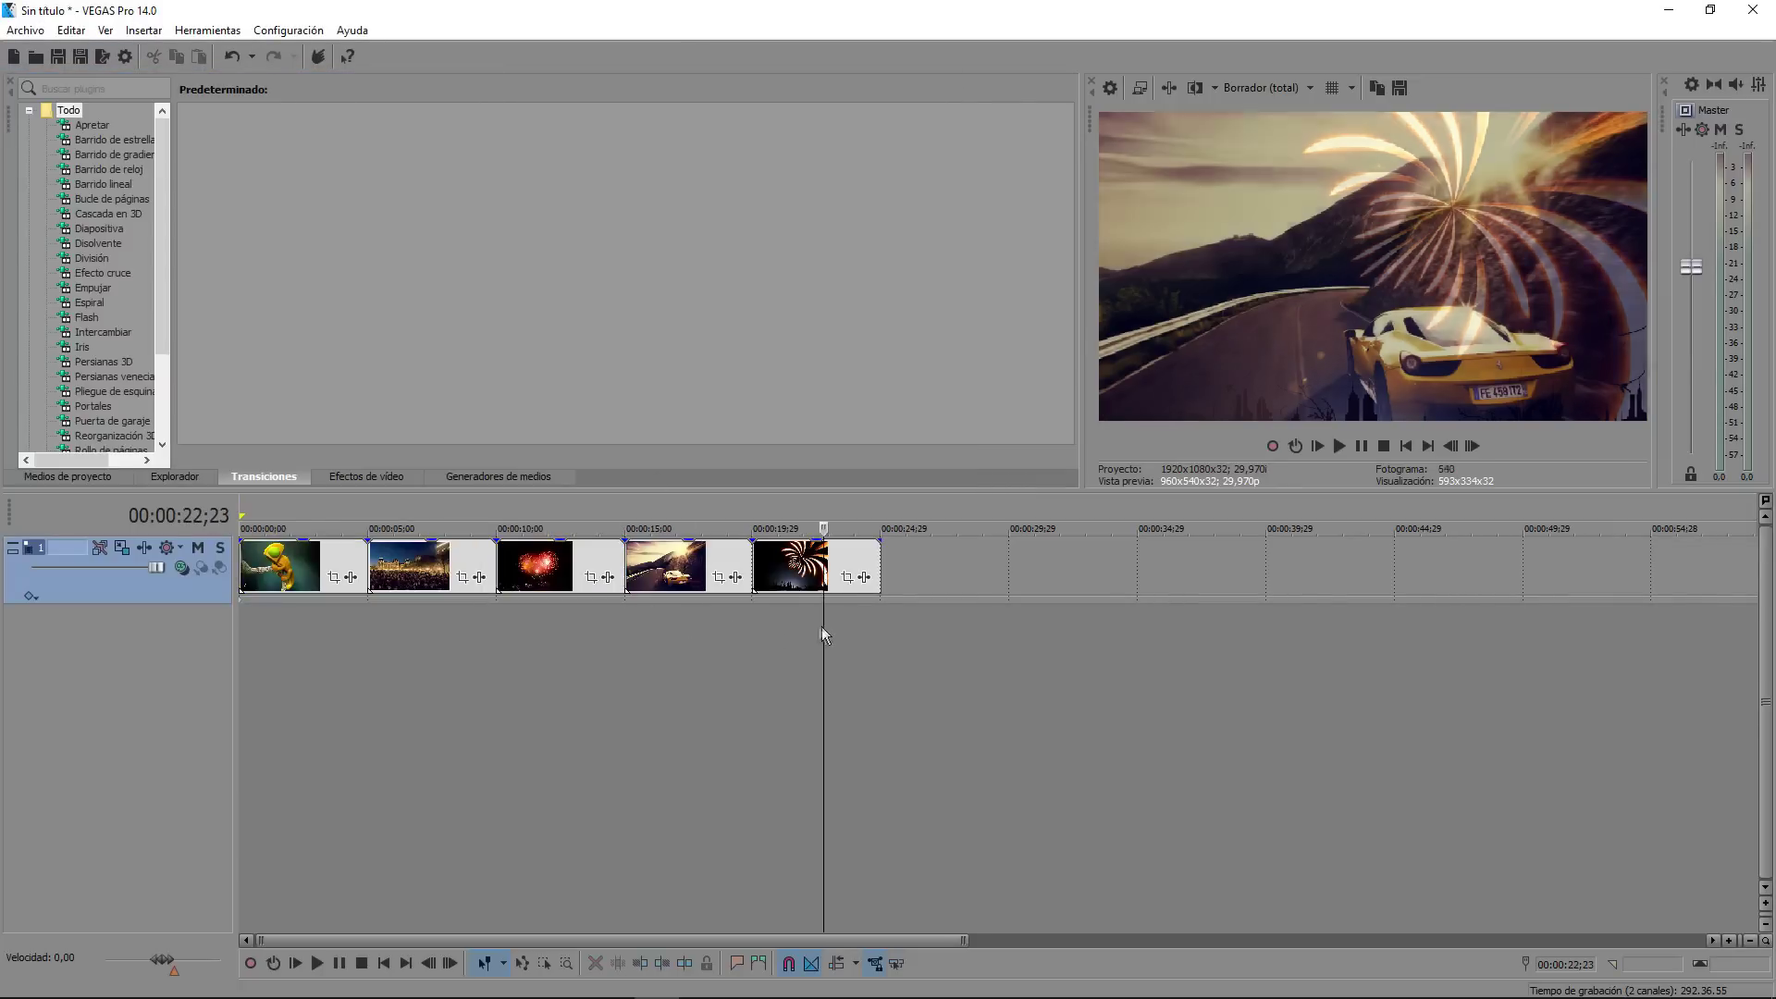
click(533, 635)
click(808, 737)
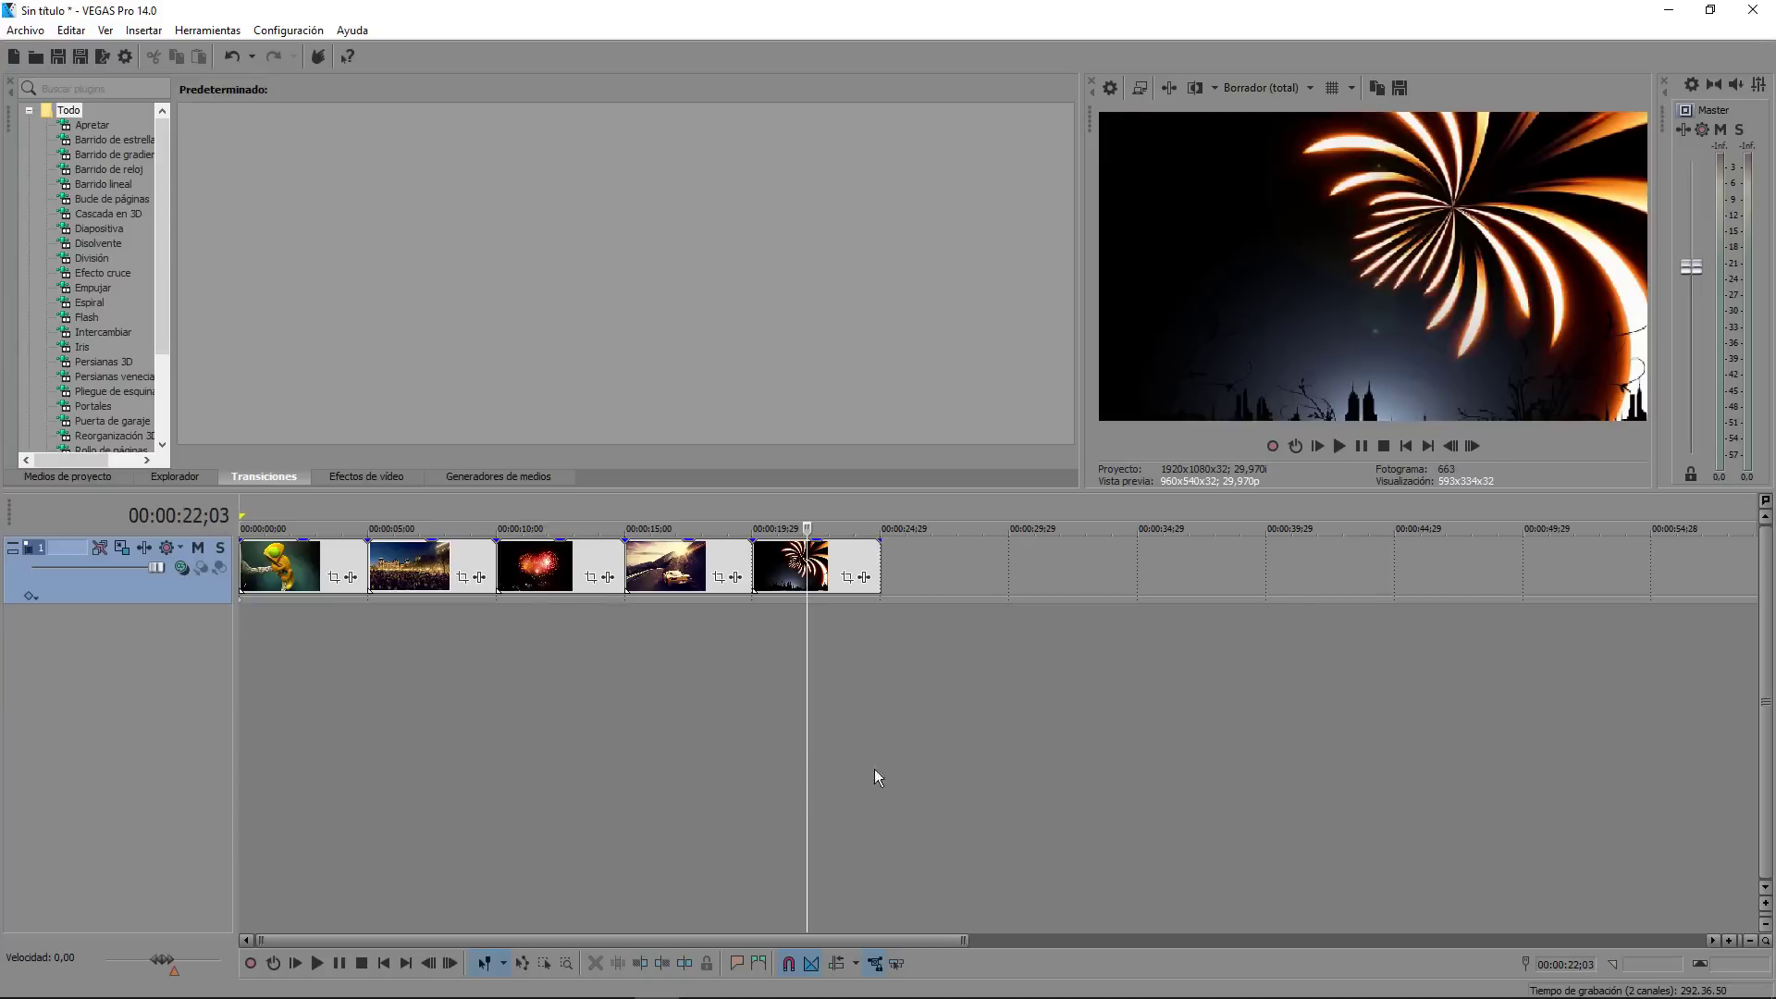
click(737, 654)
Step: Insert a new video track above the images and move the last fireworks image onto it at the same time
right_click(924, 574)
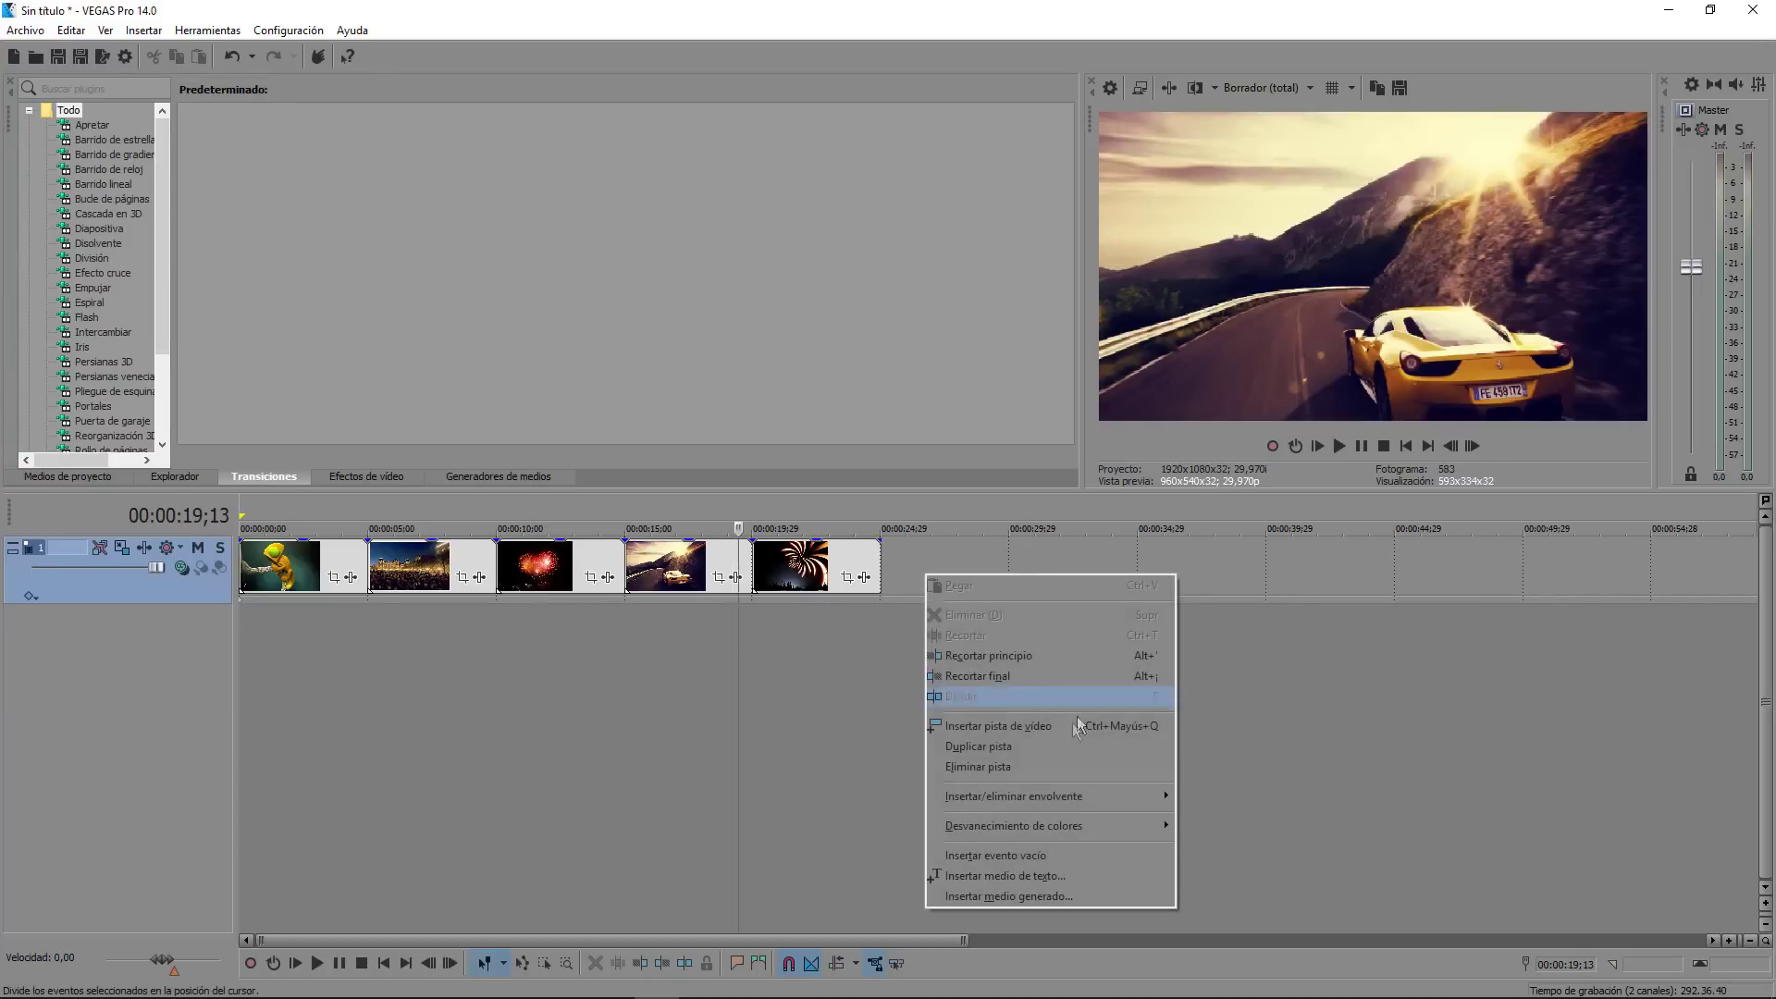
click(1049, 727)
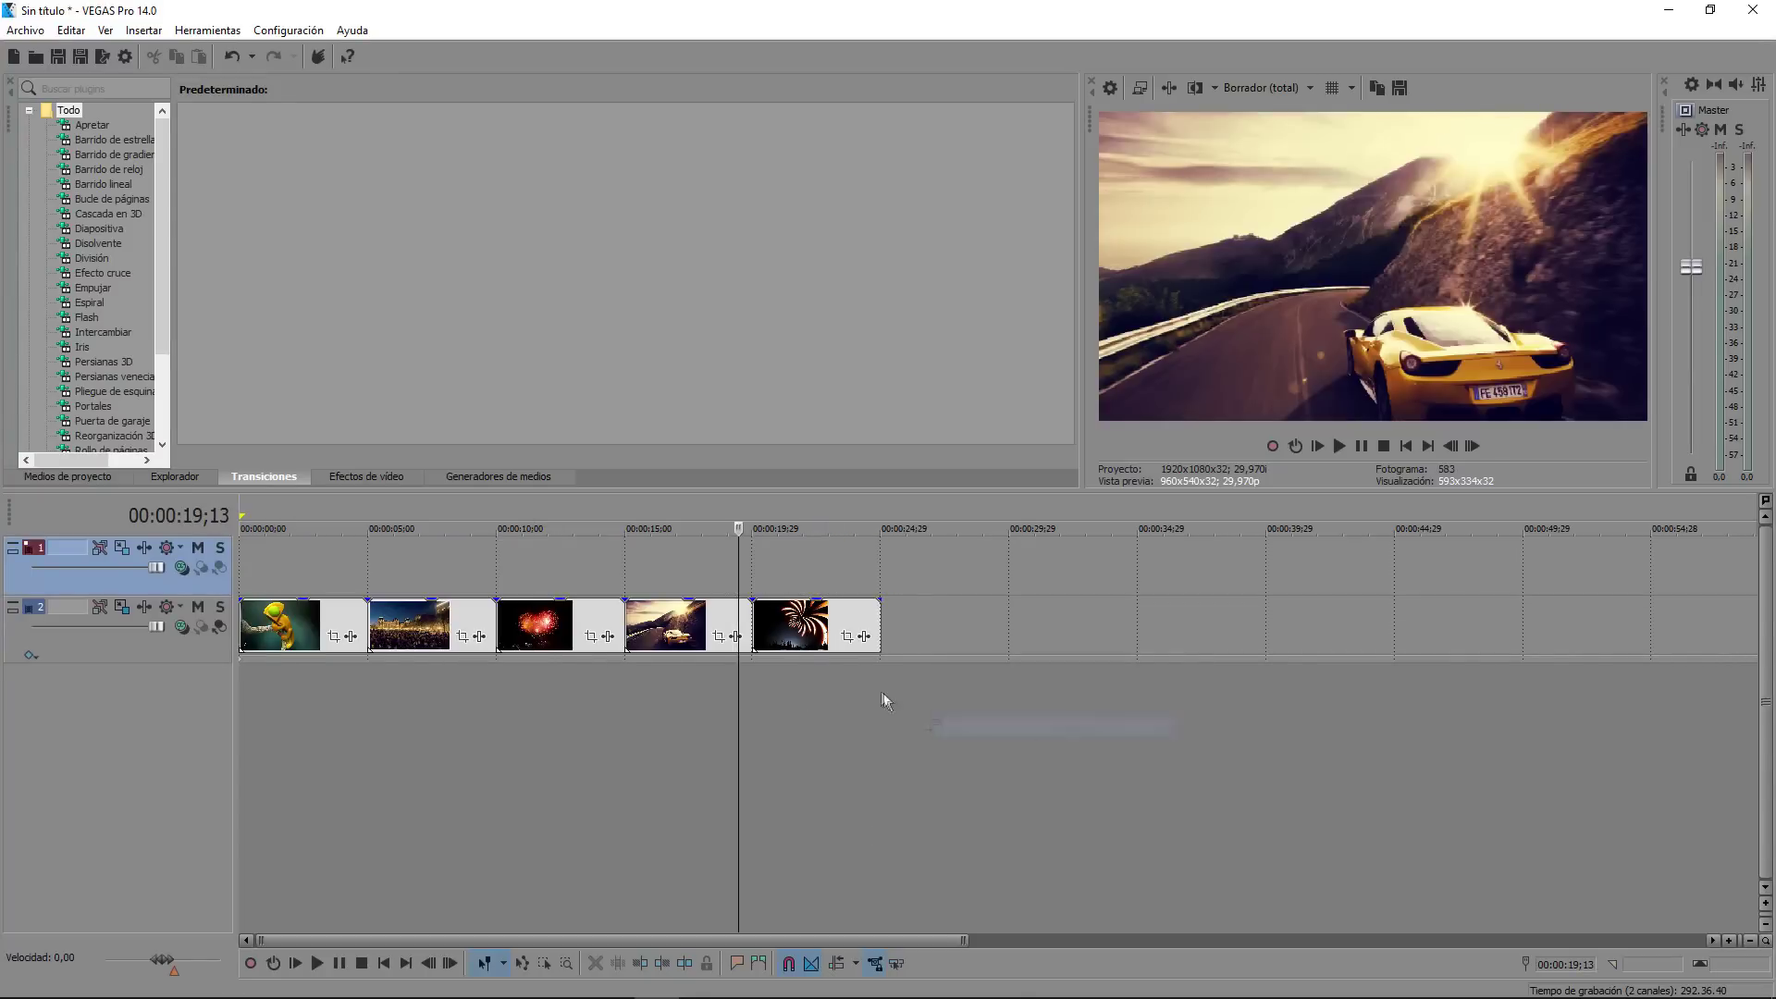
drag(791, 633, 792, 573)
click(798, 568)
click(815, 567)
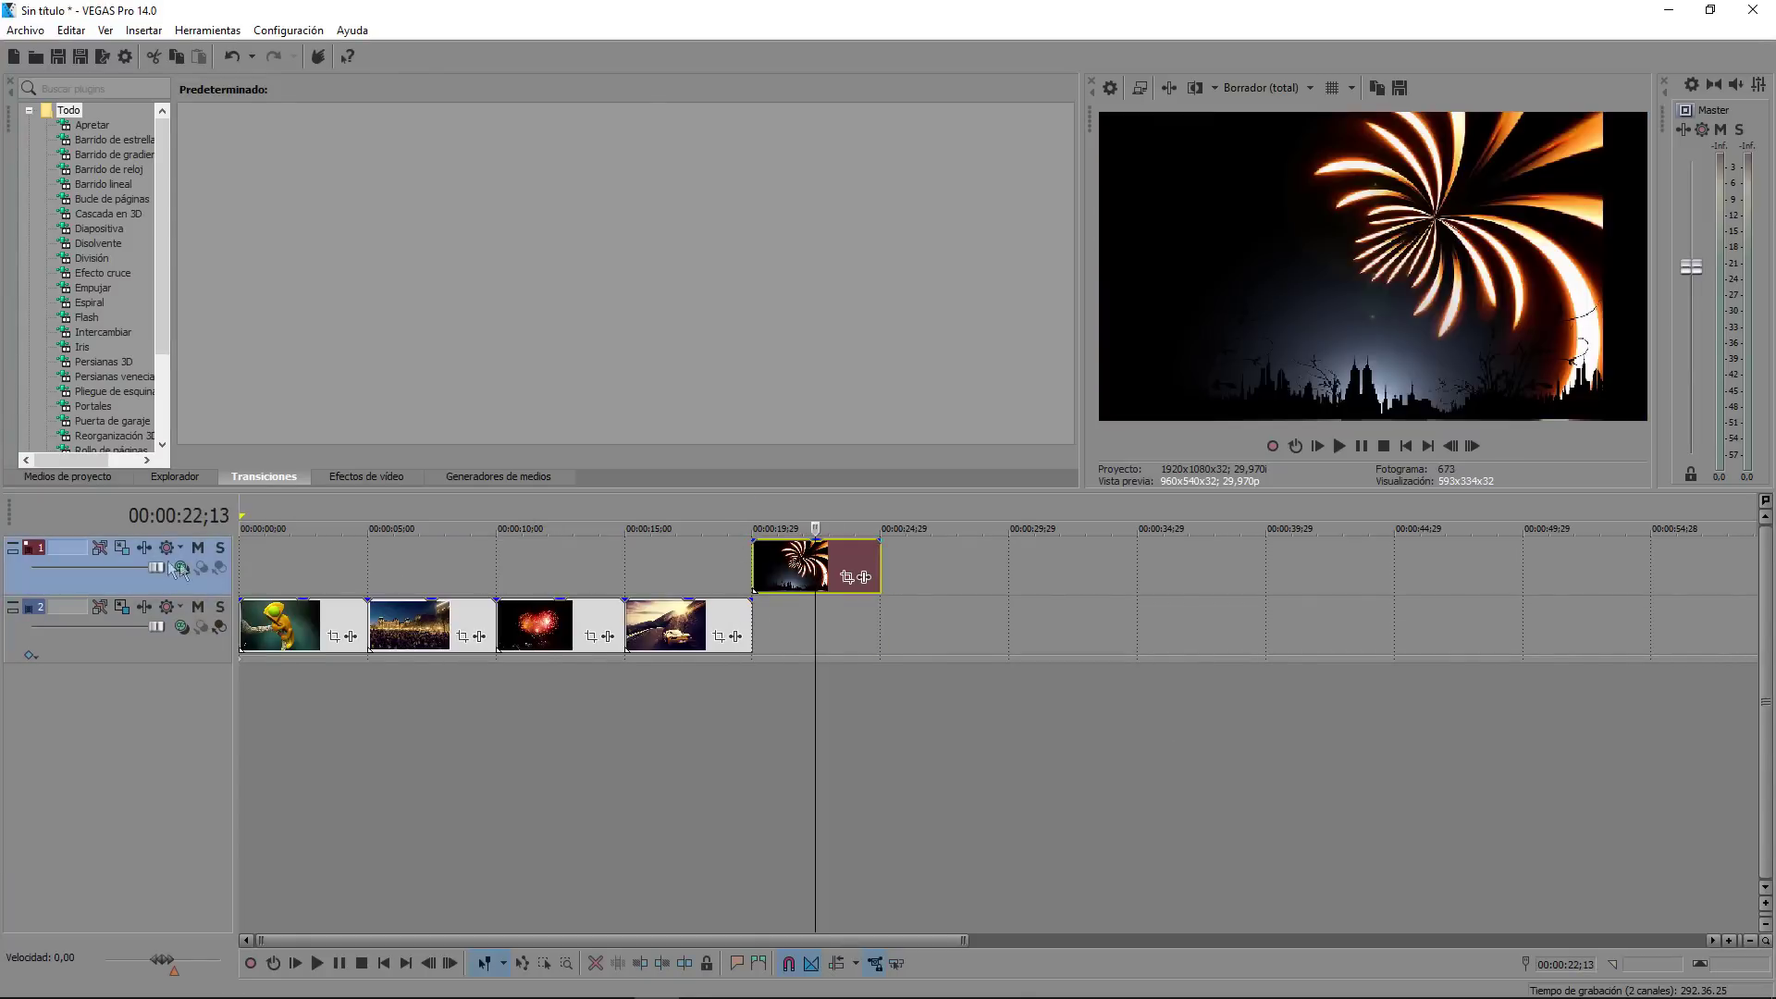
Step: Enlarge the new track's frame with track motion and nudge it upward so the fireworks image fills the preview
click(123, 549)
drag(672, 454, 634, 437)
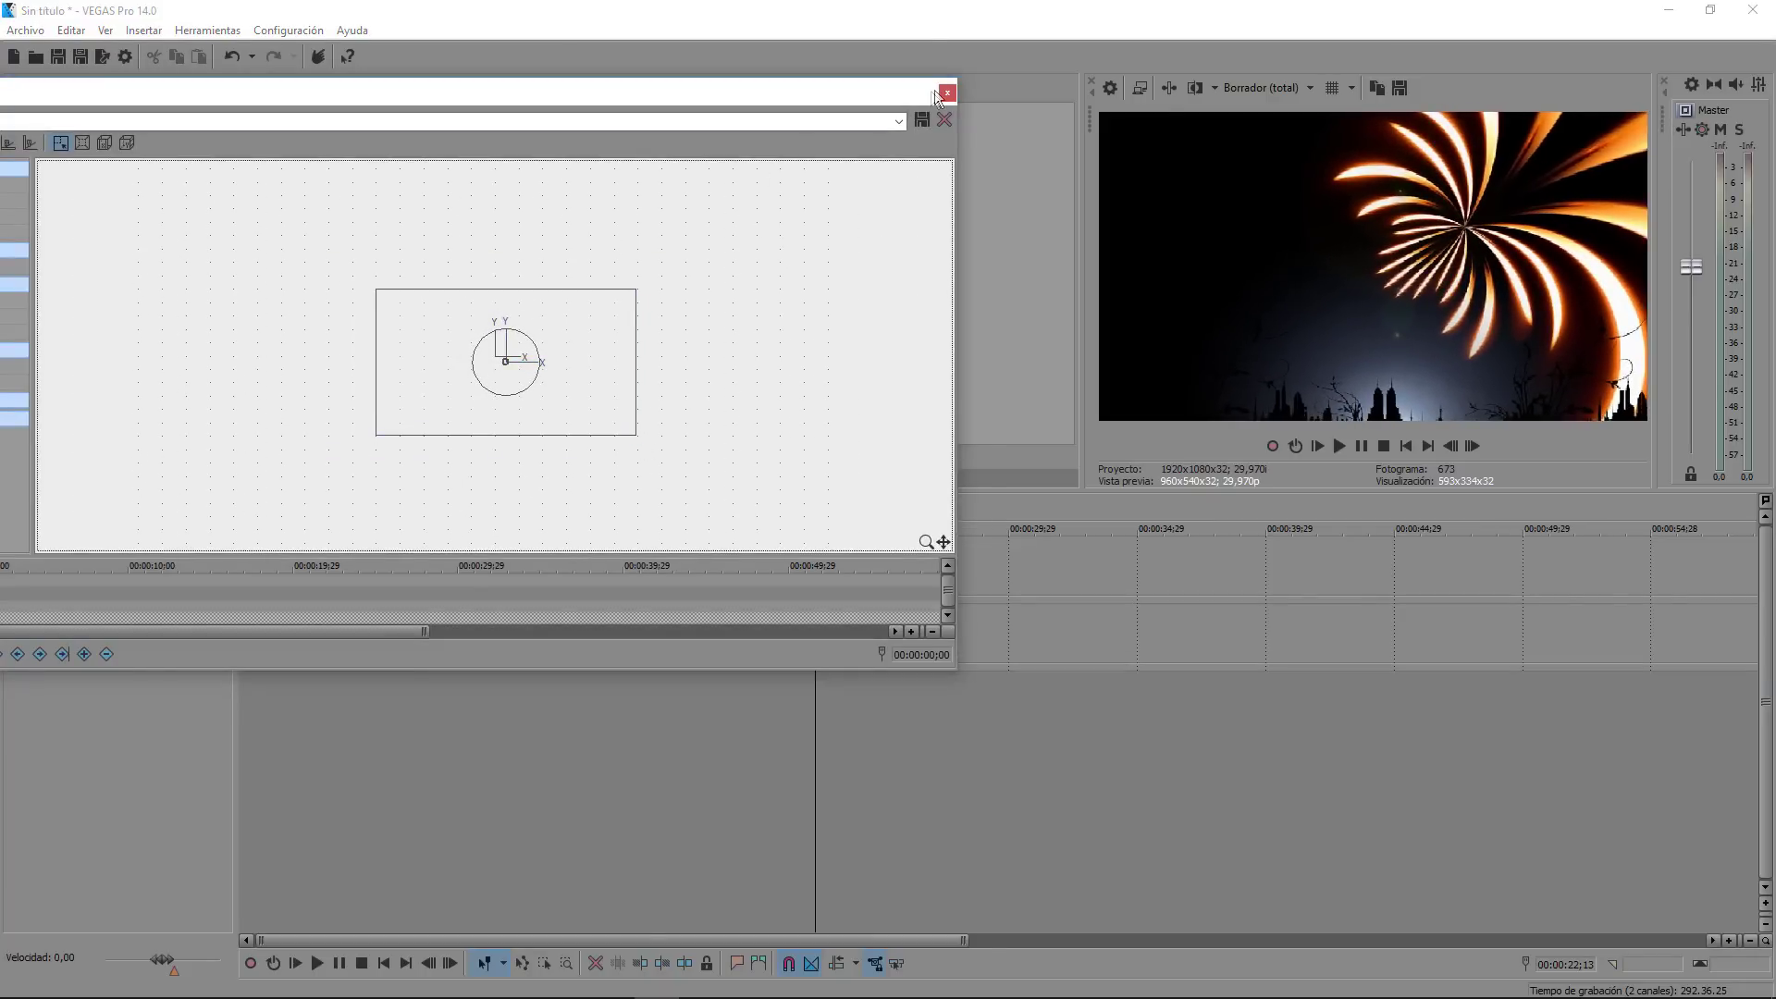
key(Up)
key(Up)
key(Up)
key(Up)
key(Up)
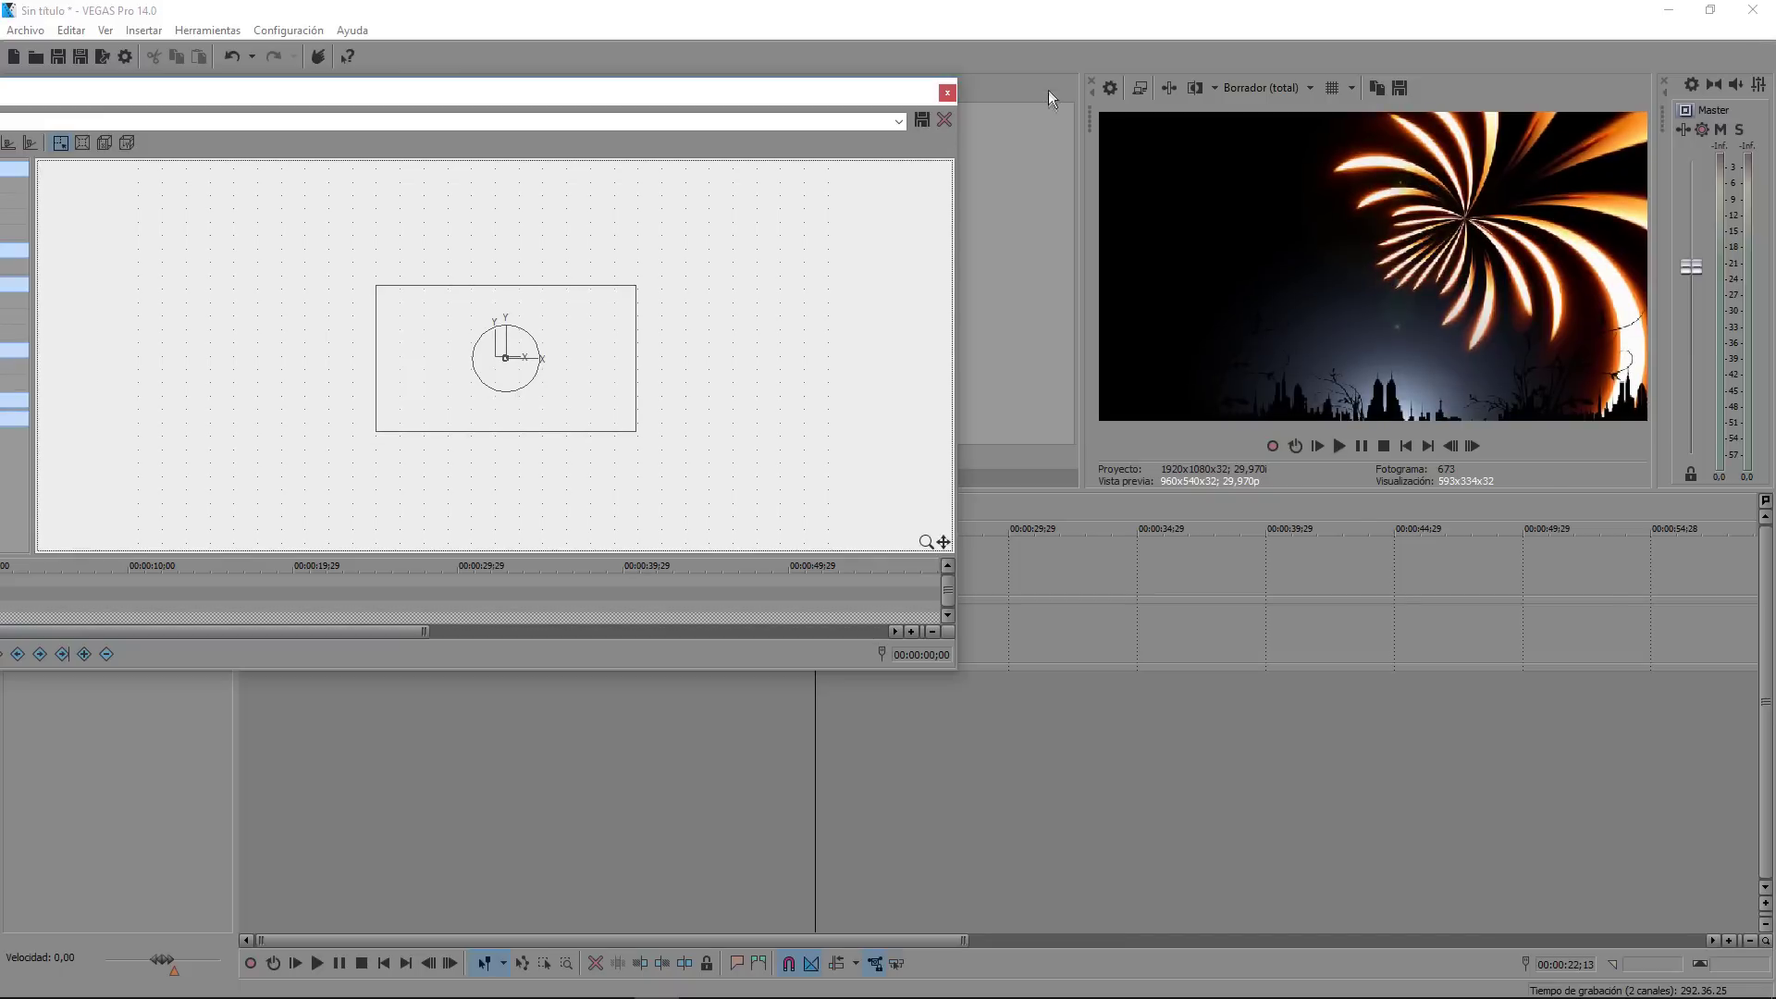
click(948, 92)
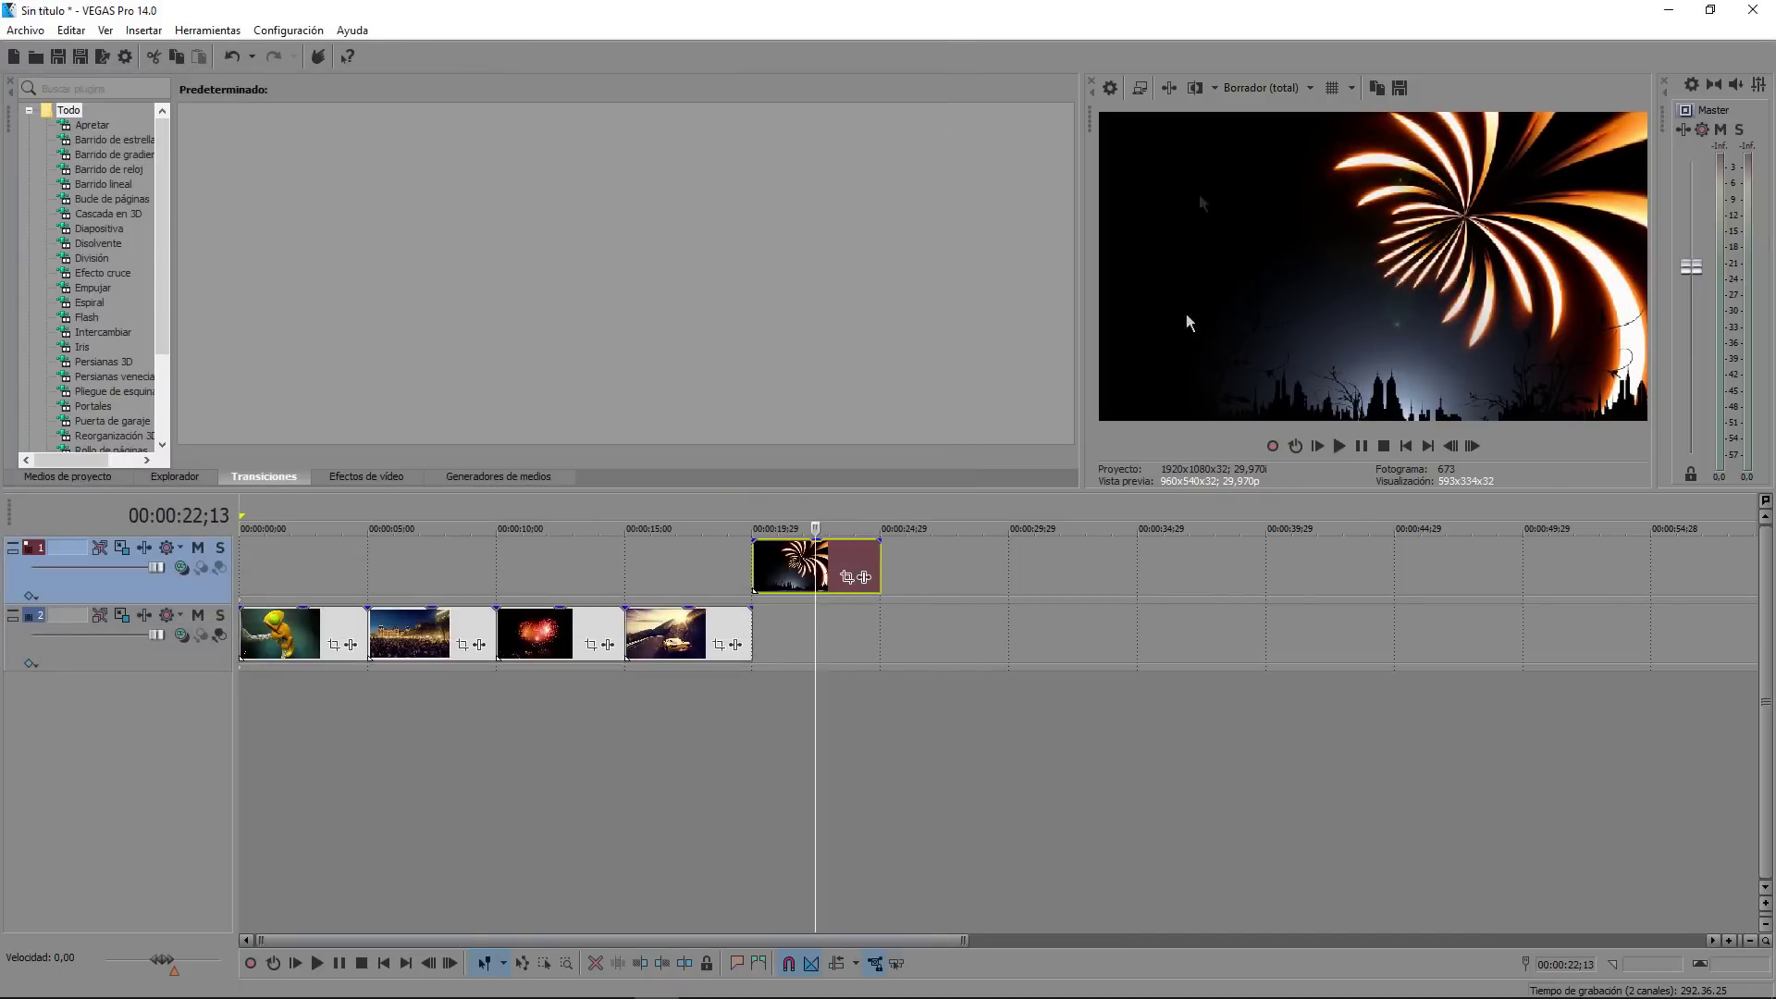
Step: Examine the enlarged images of the lower track in the preview at several timeline positions
click(686, 793)
scroll(802, 664, down, 3)
scroll(546, 732, up, 4)
click(469, 740)
click(353, 781)
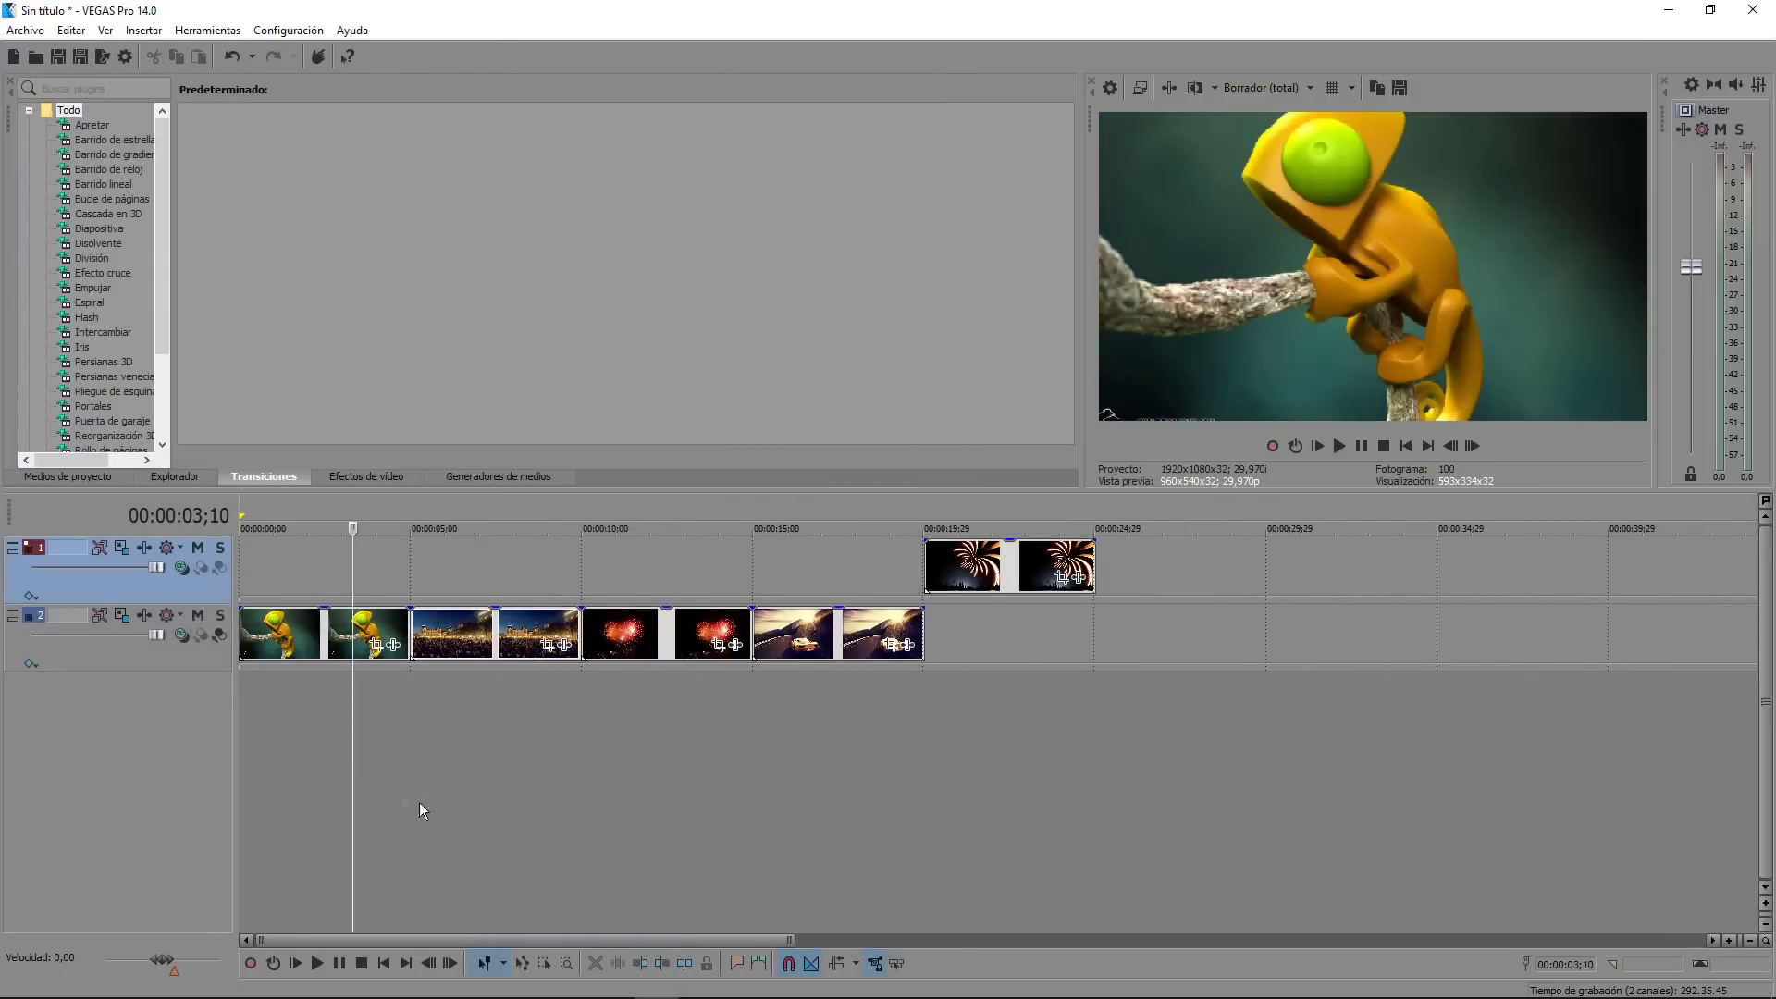
click(452, 791)
click(649, 762)
click(401, 751)
click(340, 796)
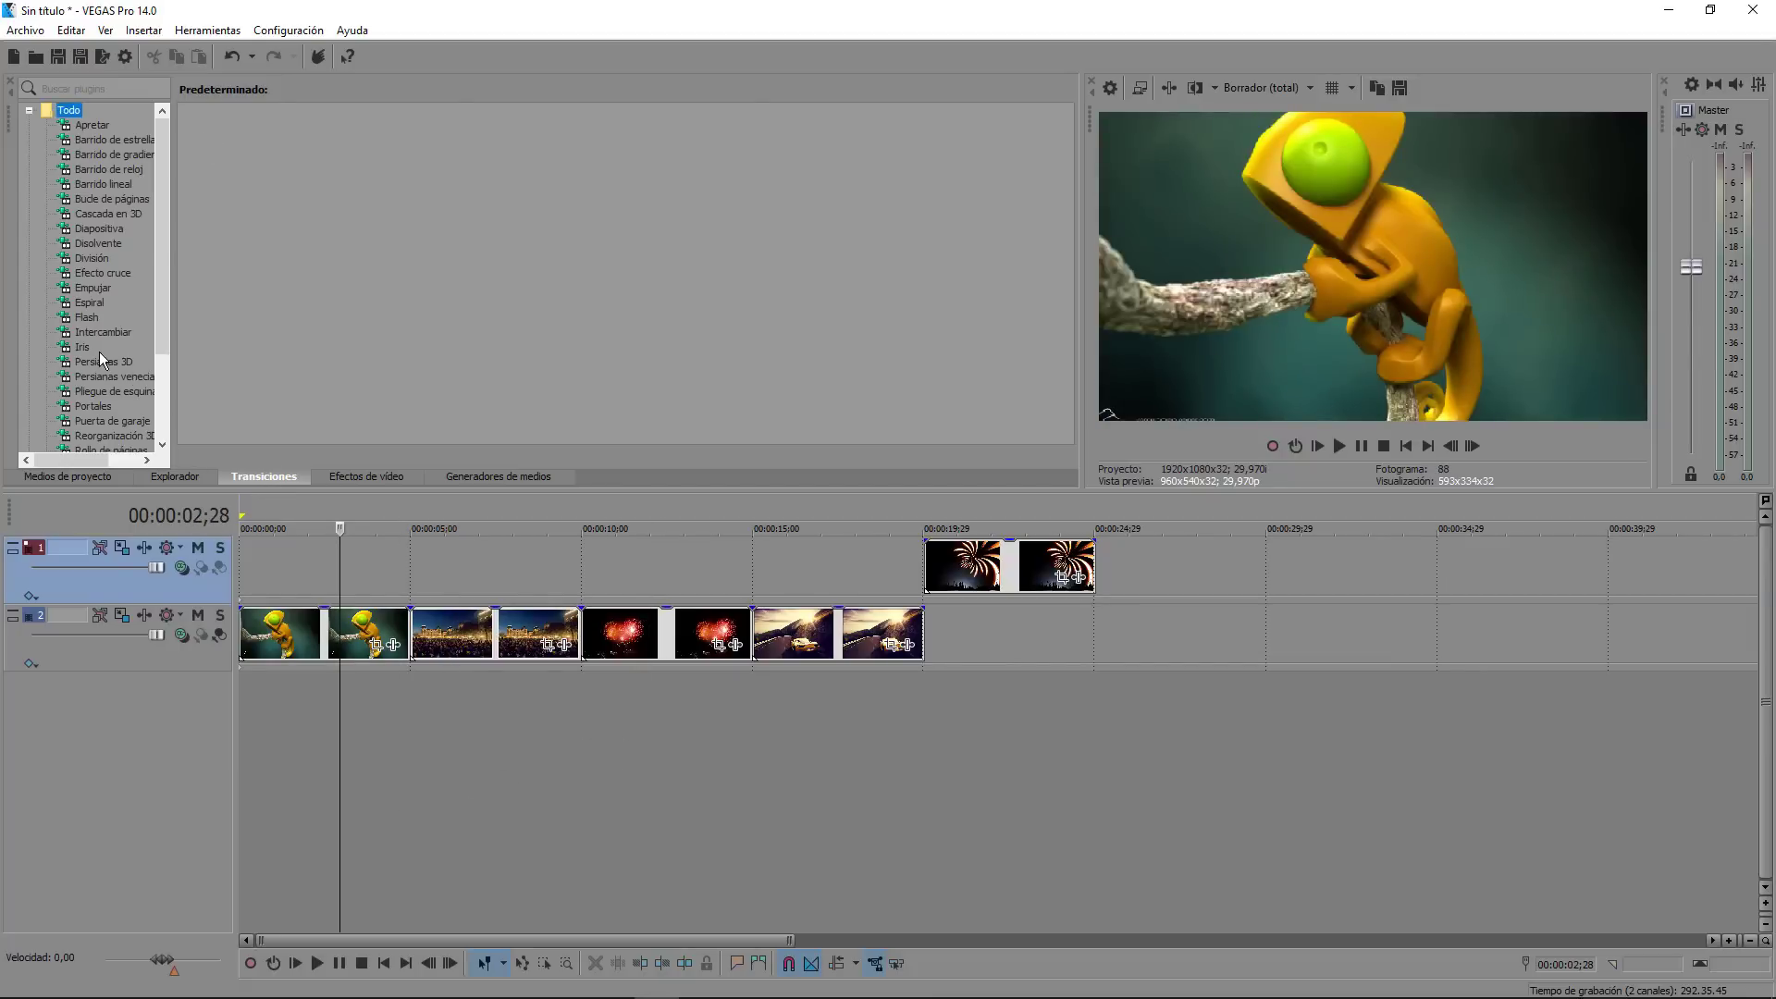
Step: Apply the Efecto cruce transition with the Zoom de cruce A/B lento preset to the start of the chameleon image
click(116, 274)
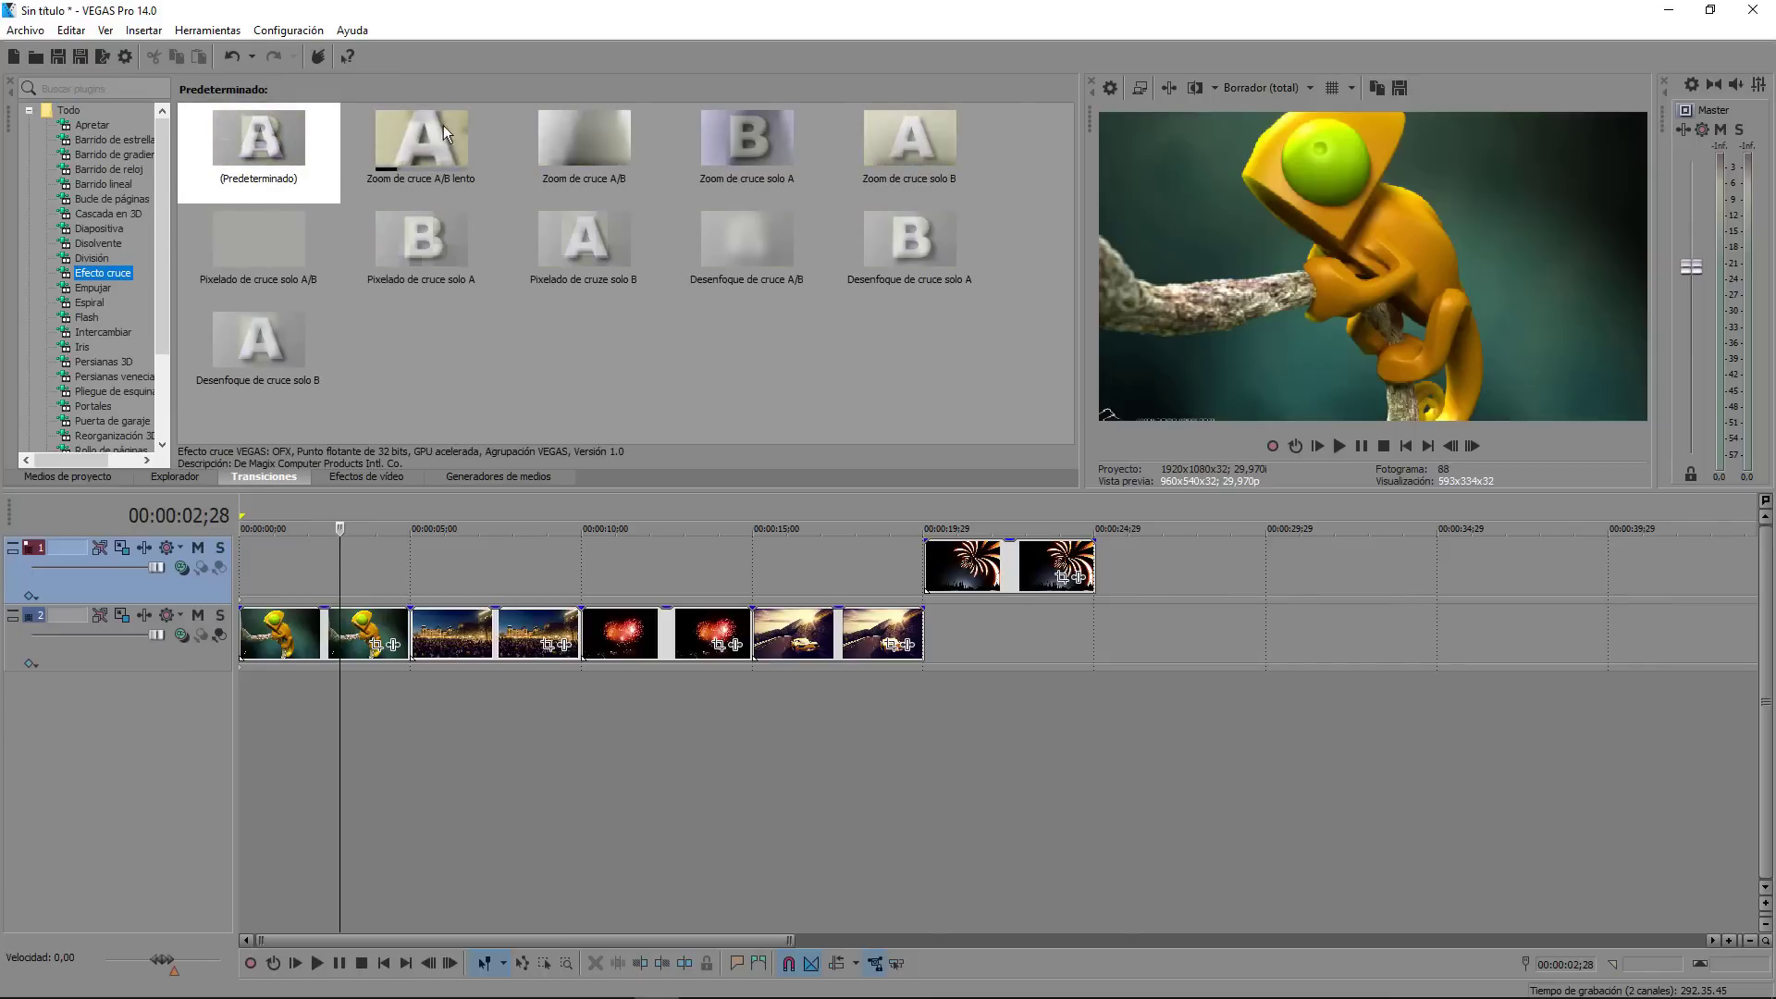
drag(437, 129, 243, 633)
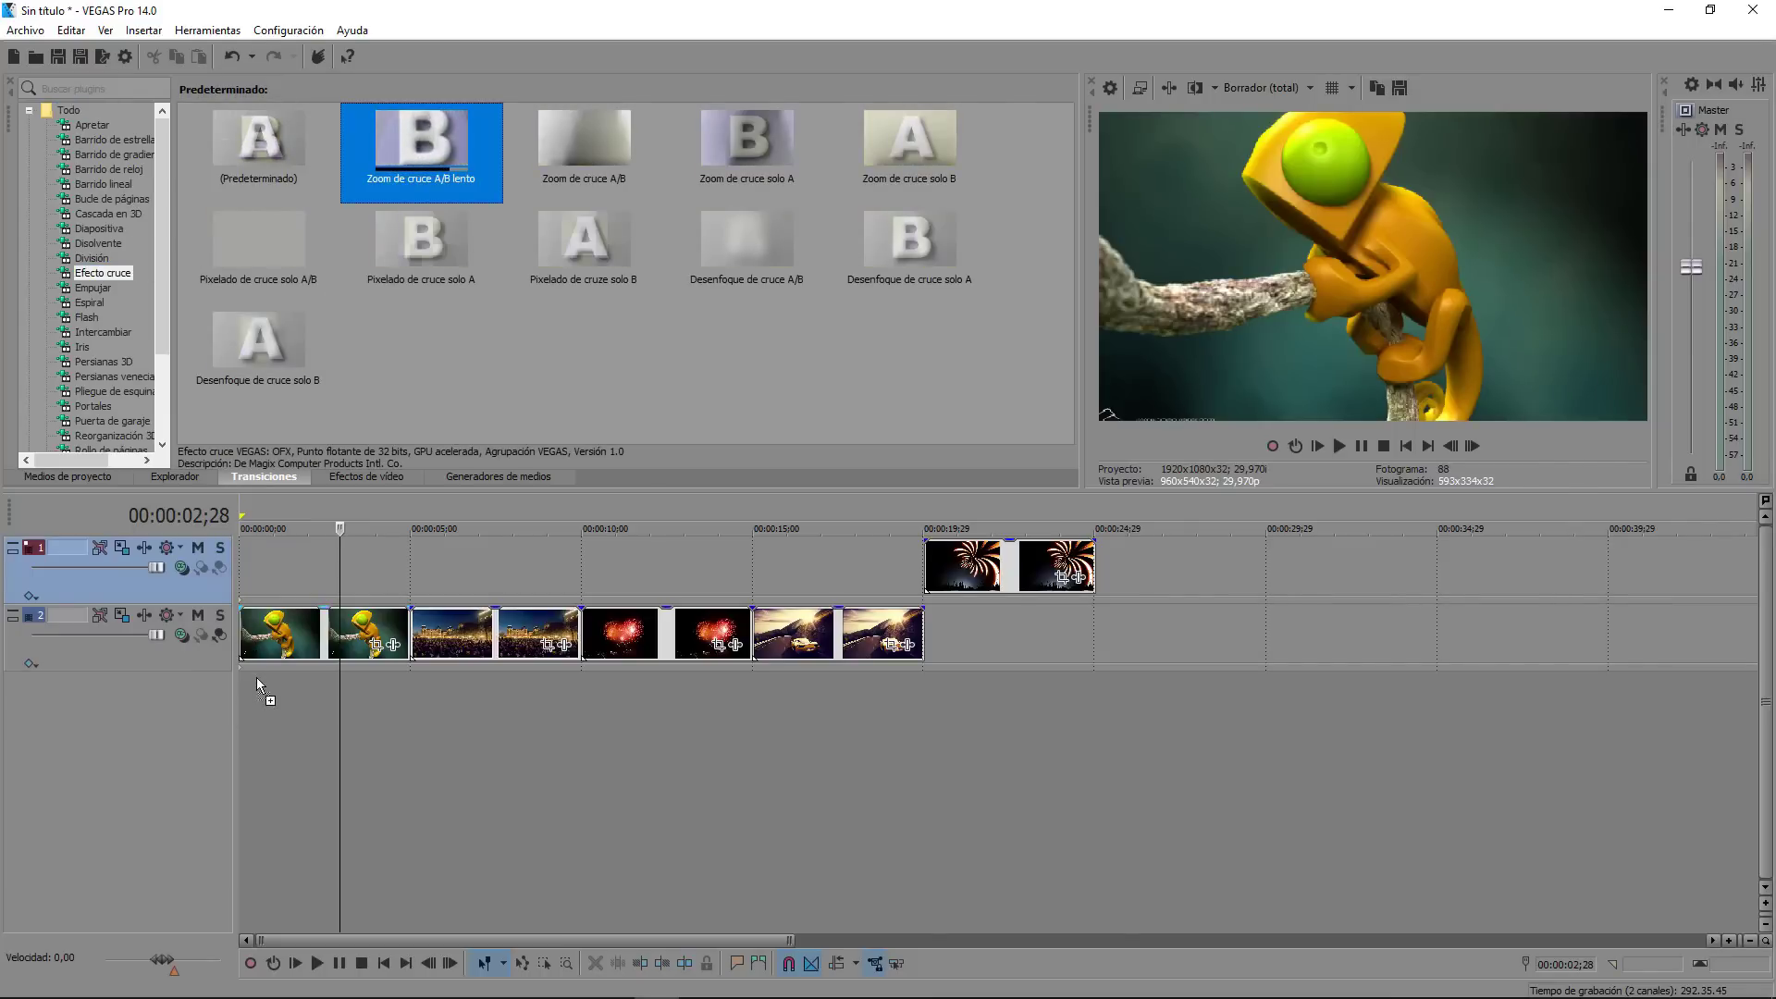
drag(1338, 484, 1420, 495)
click(1623, 493)
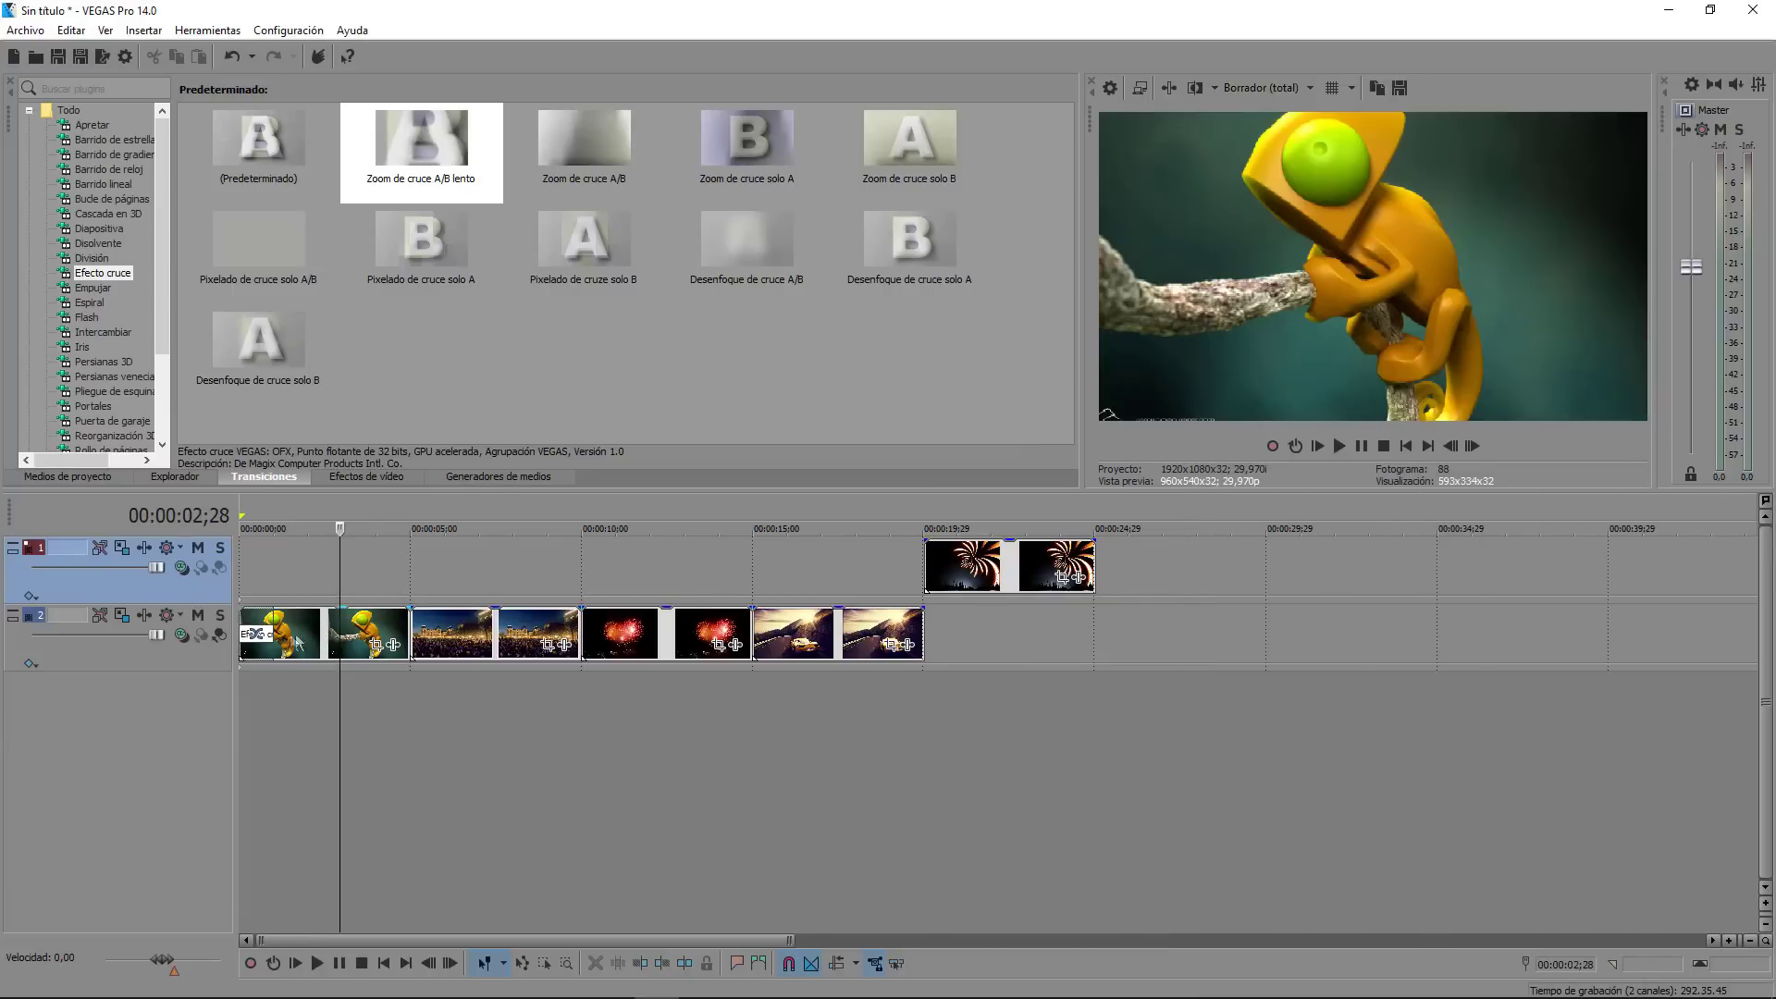
Step: Lengthen the Efecto cruce transition to span the whole chameleon image and play it back
click(272, 618)
drag(272, 618, 441, 612)
click(331, 724)
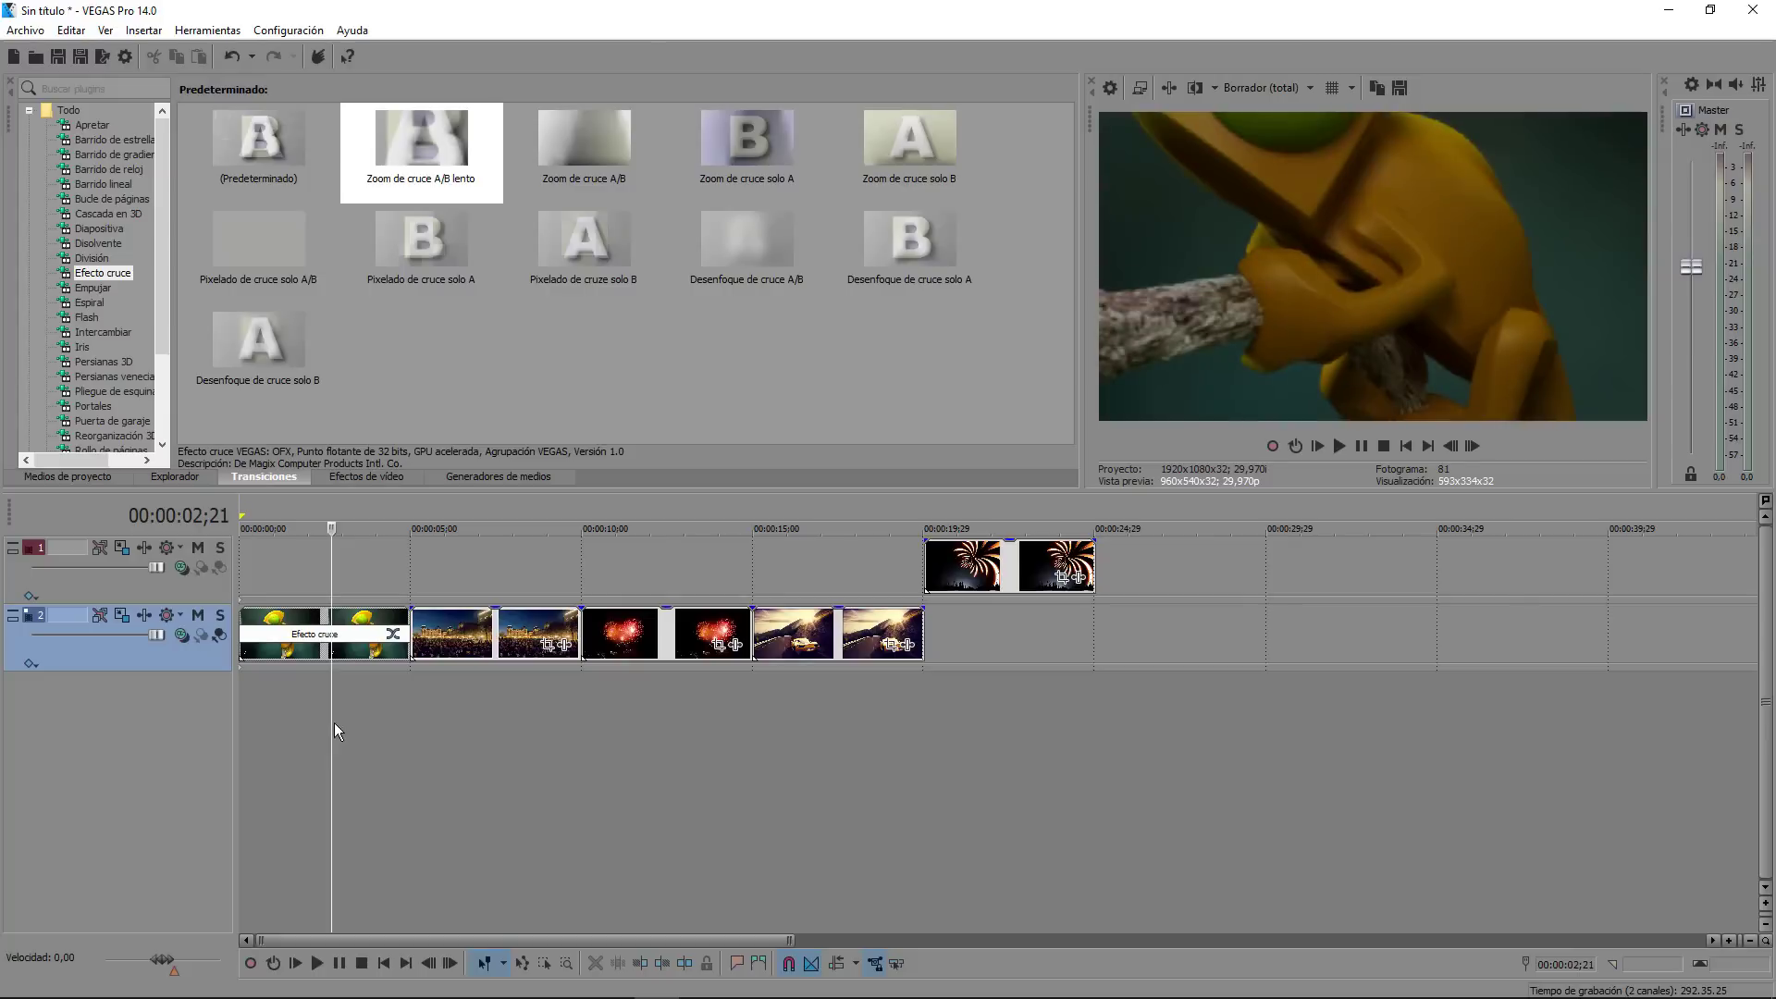
click(1319, 448)
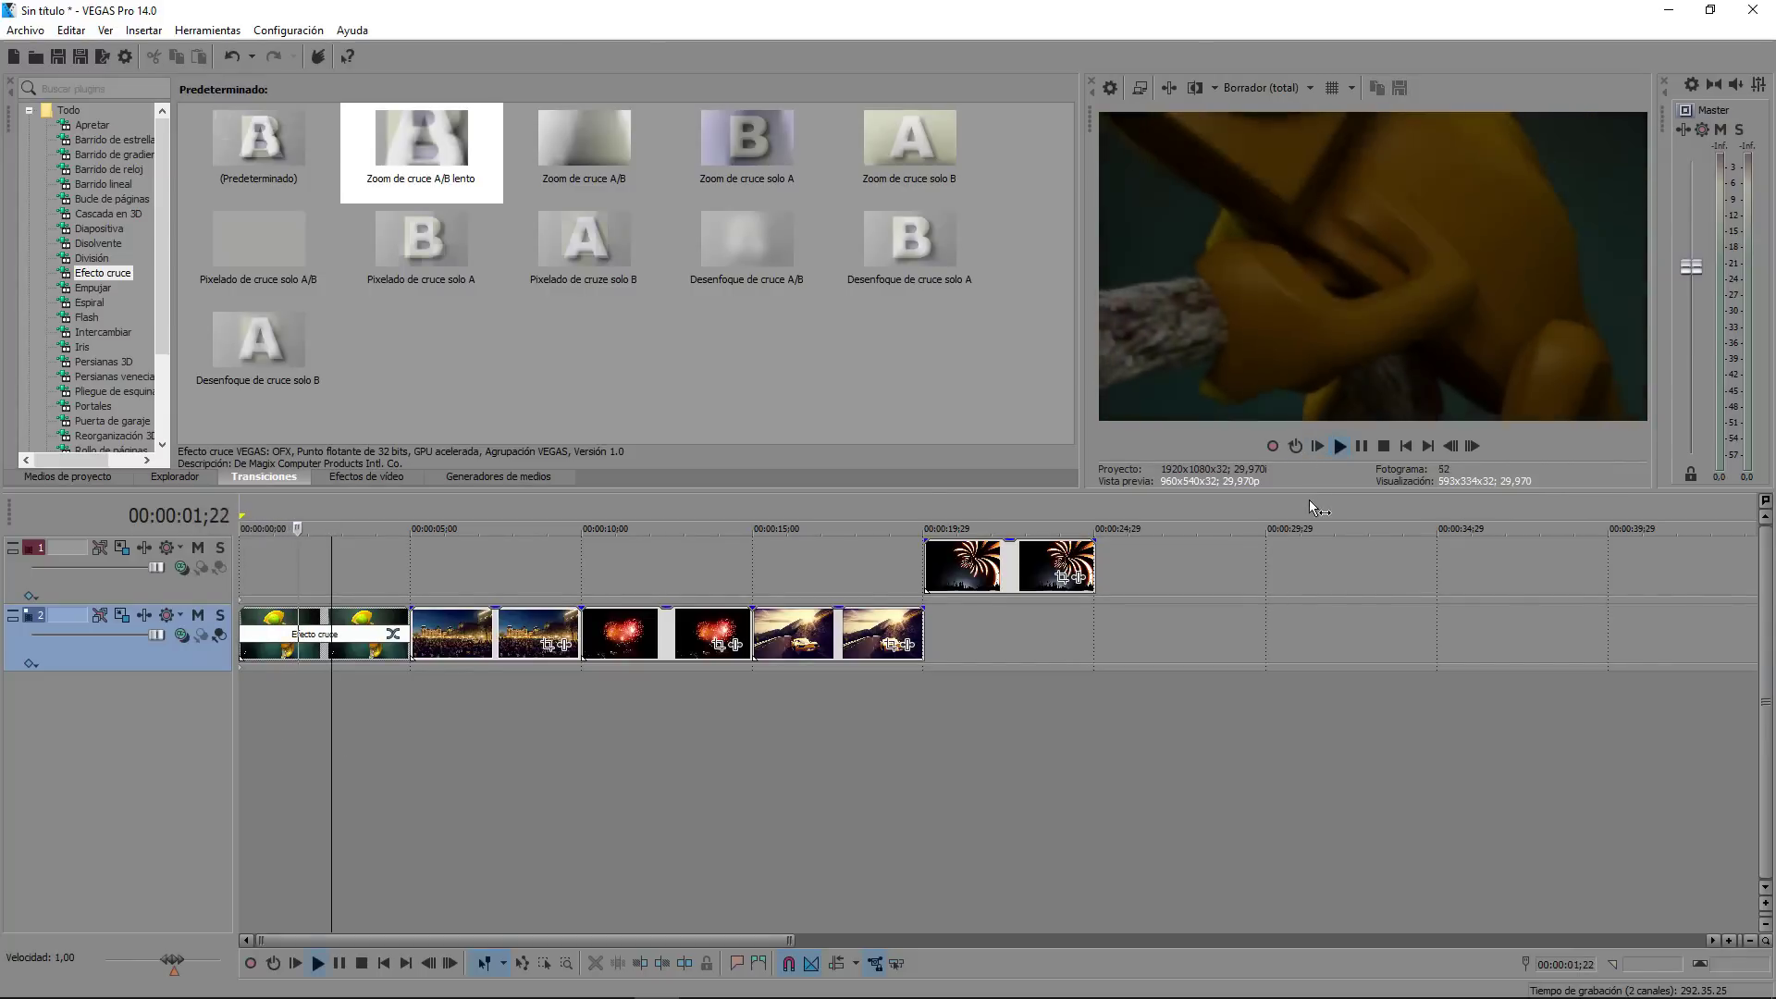
click(1362, 448)
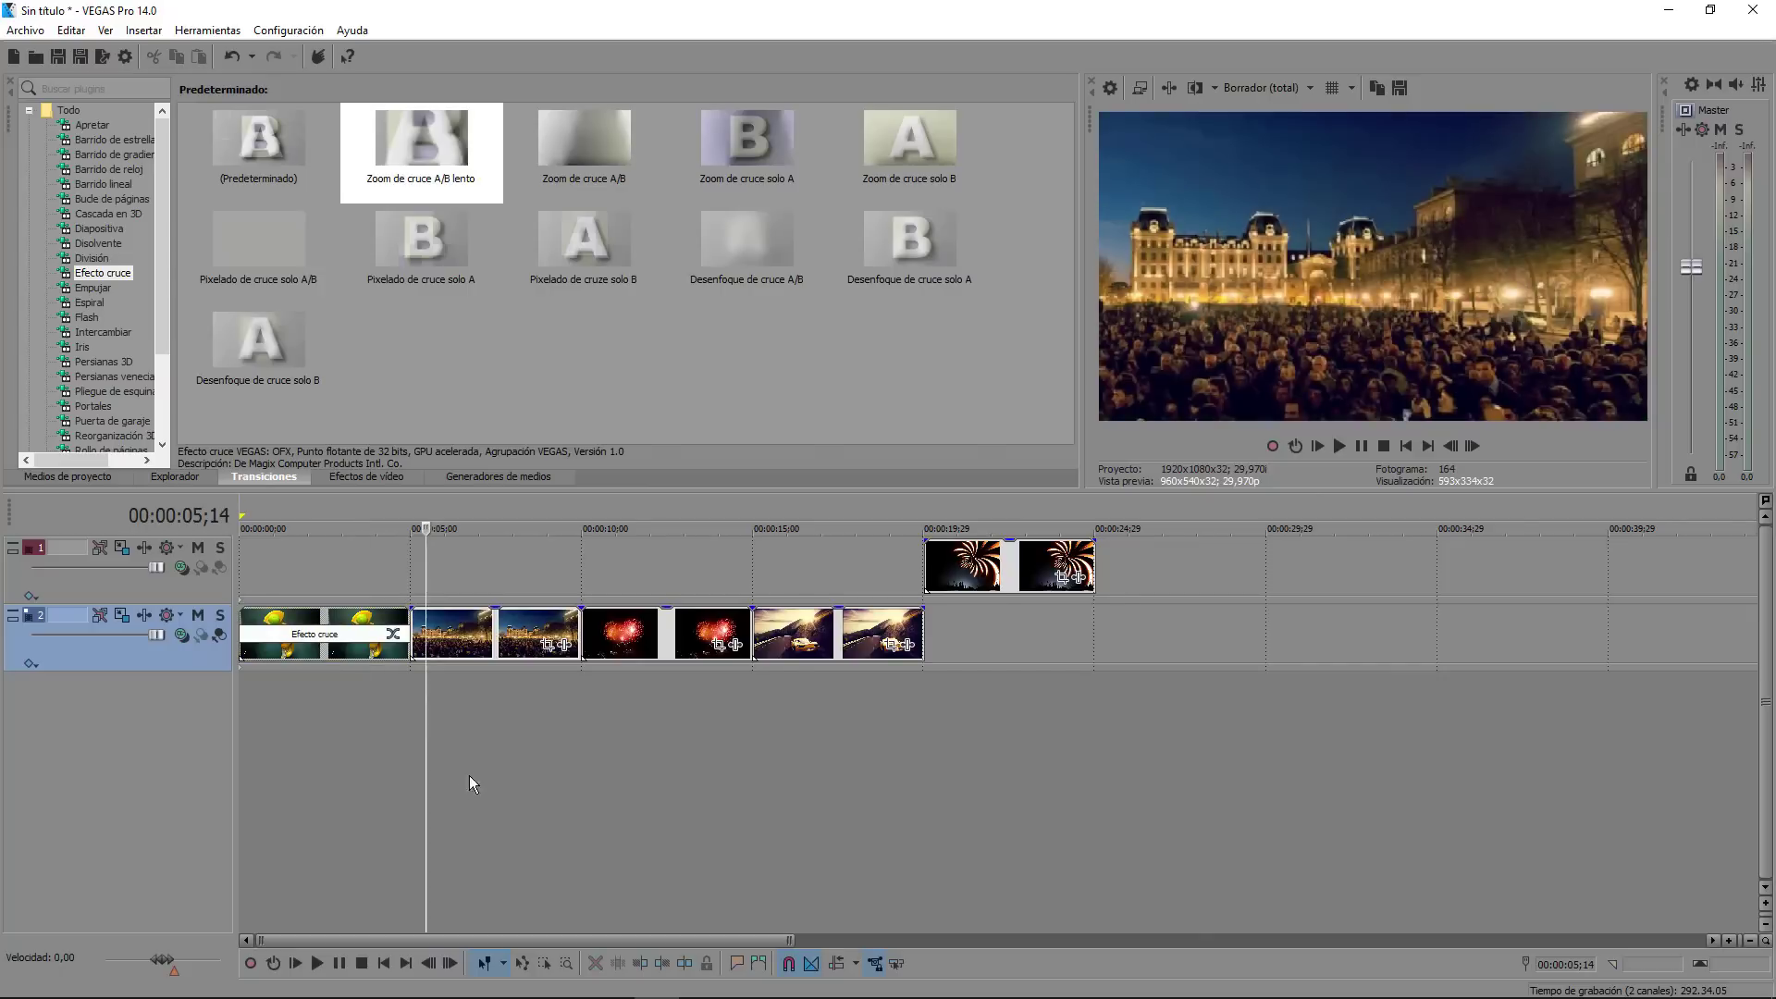
Step: Add the Persianas 3D transition with the Giro preset between the chameleon and crowd images and play it back
click(525, 774)
click(463, 680)
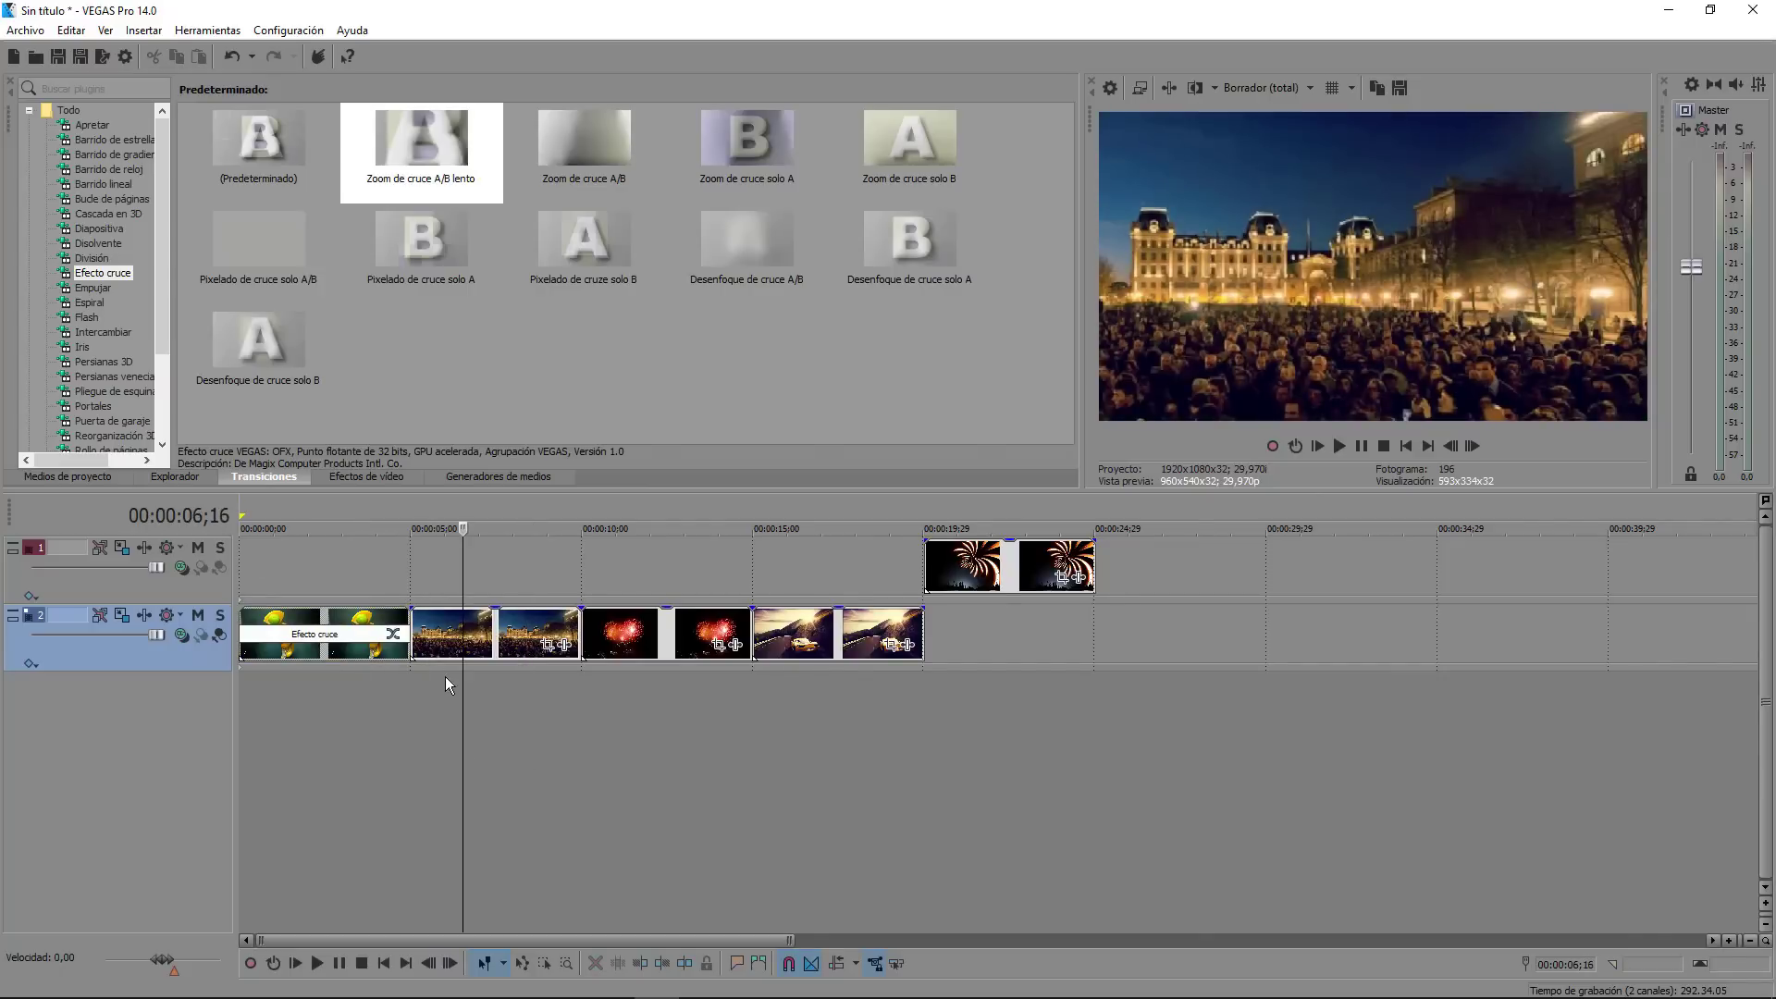
click(103, 362)
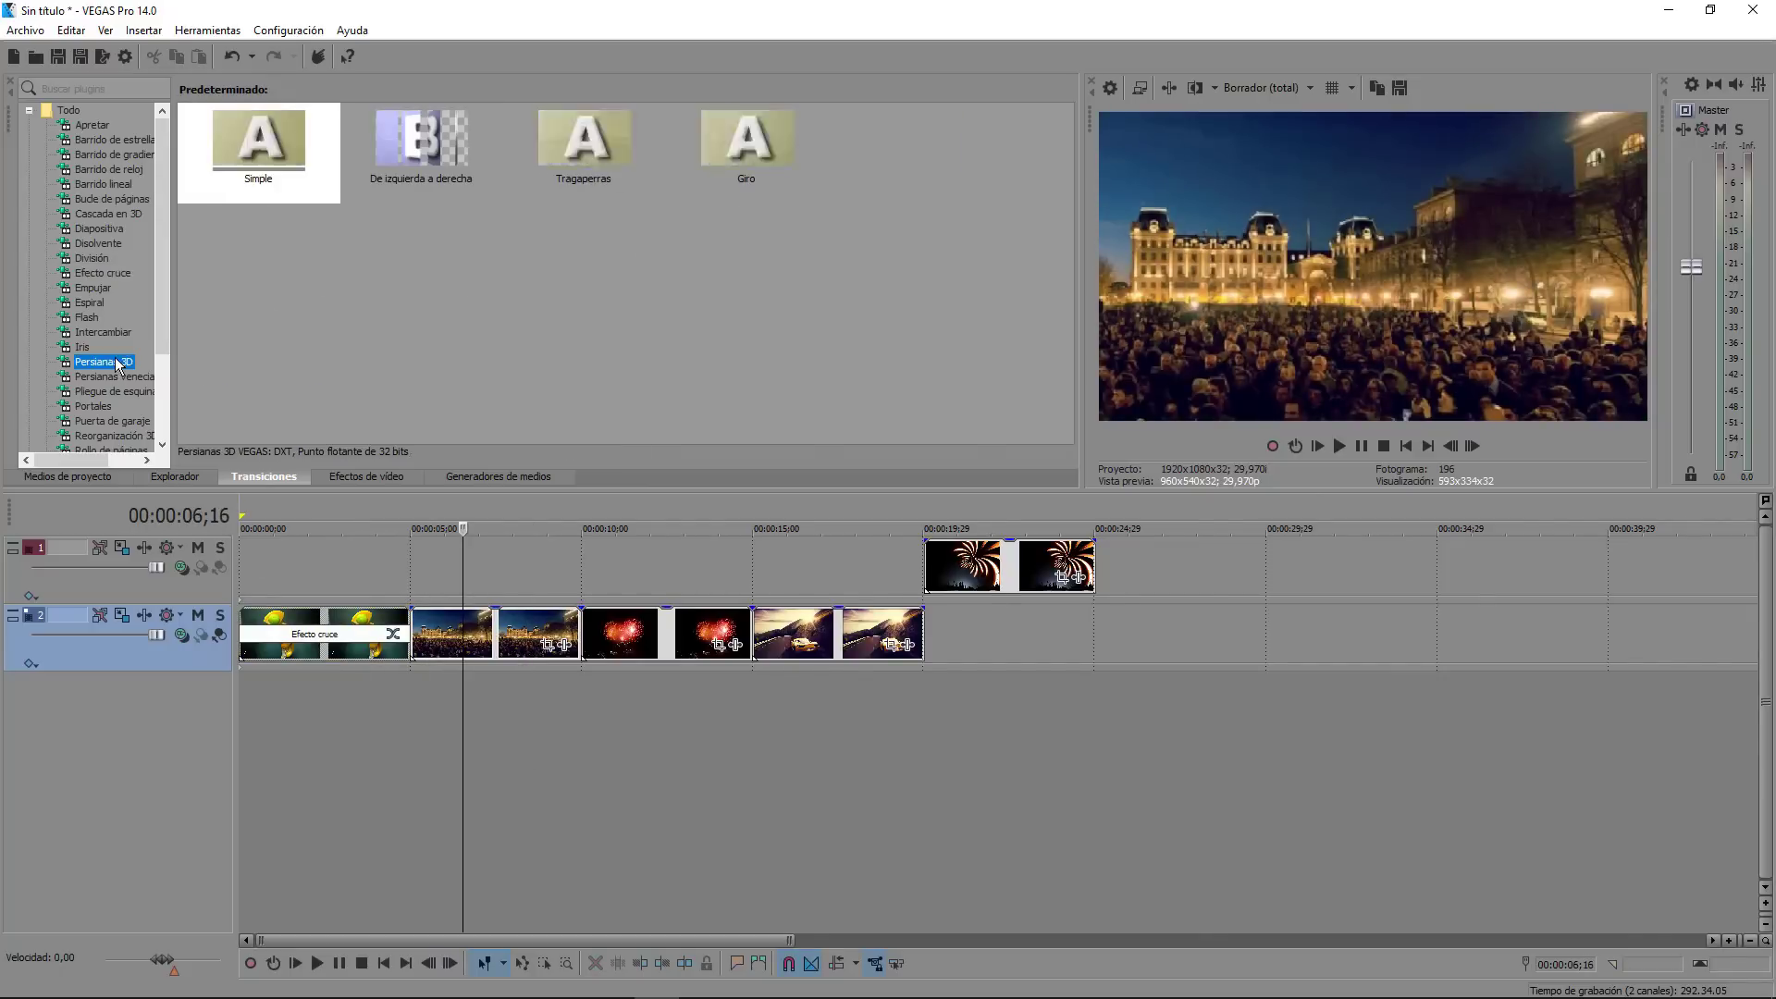
drag(775, 156, 412, 620)
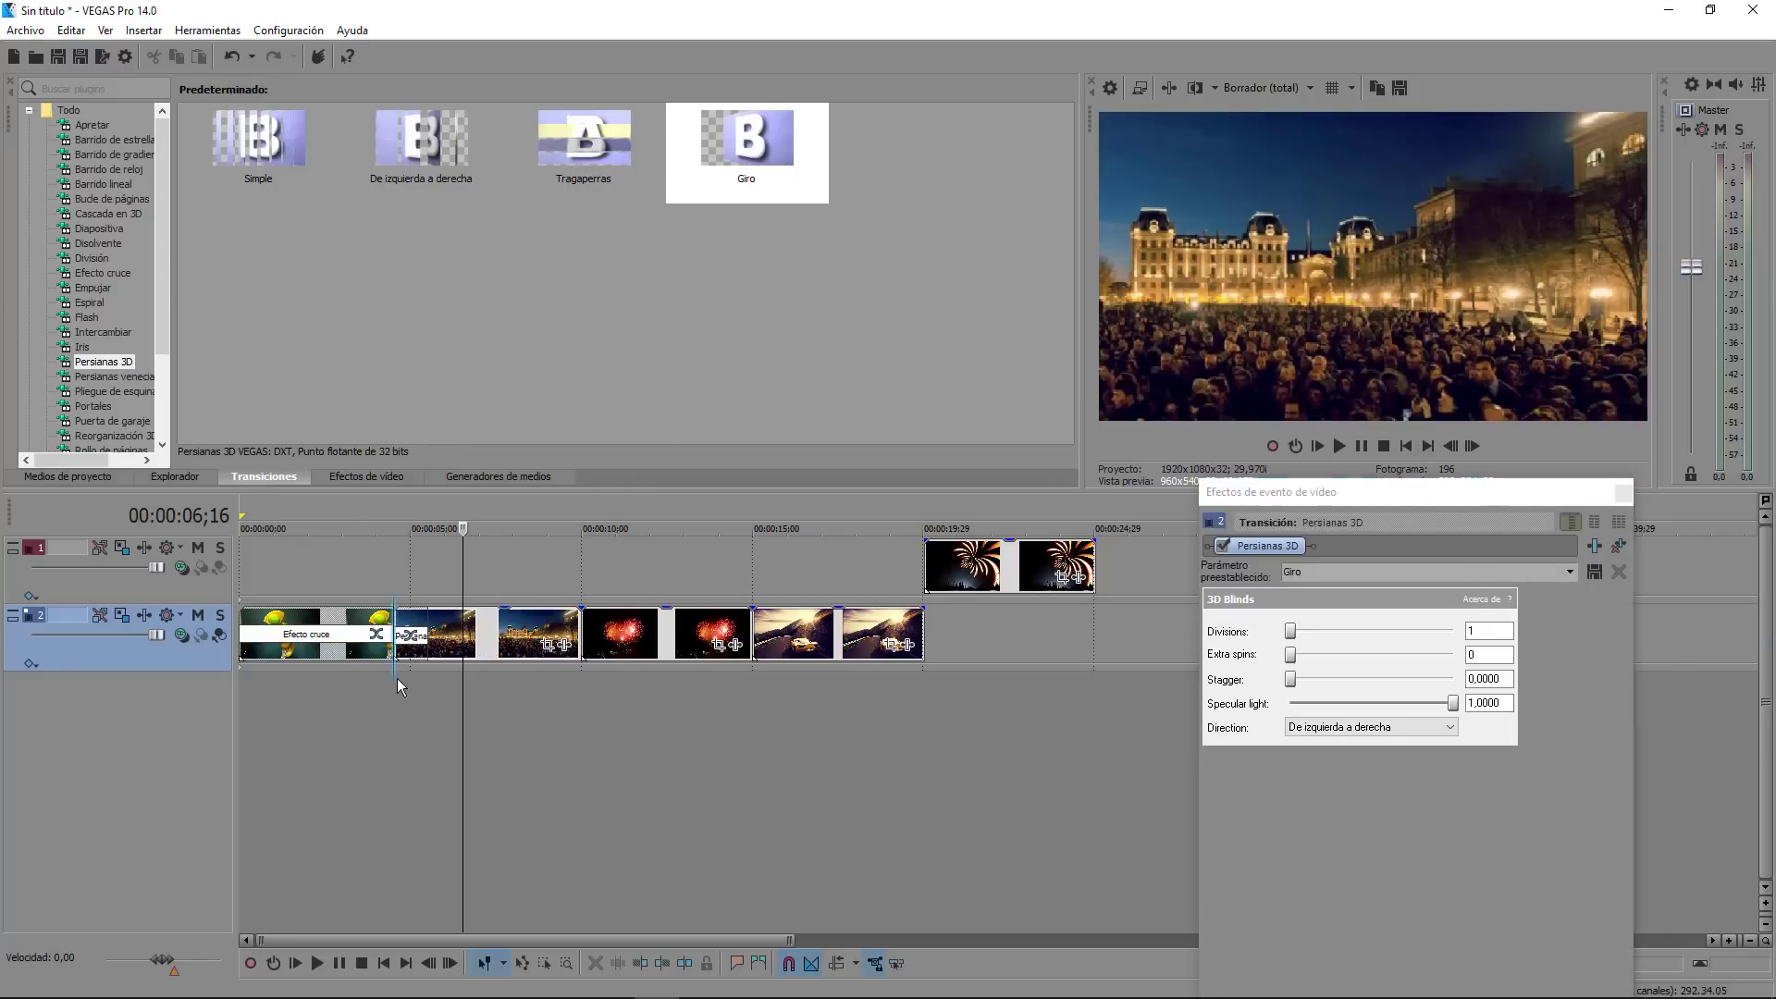
click(372, 716)
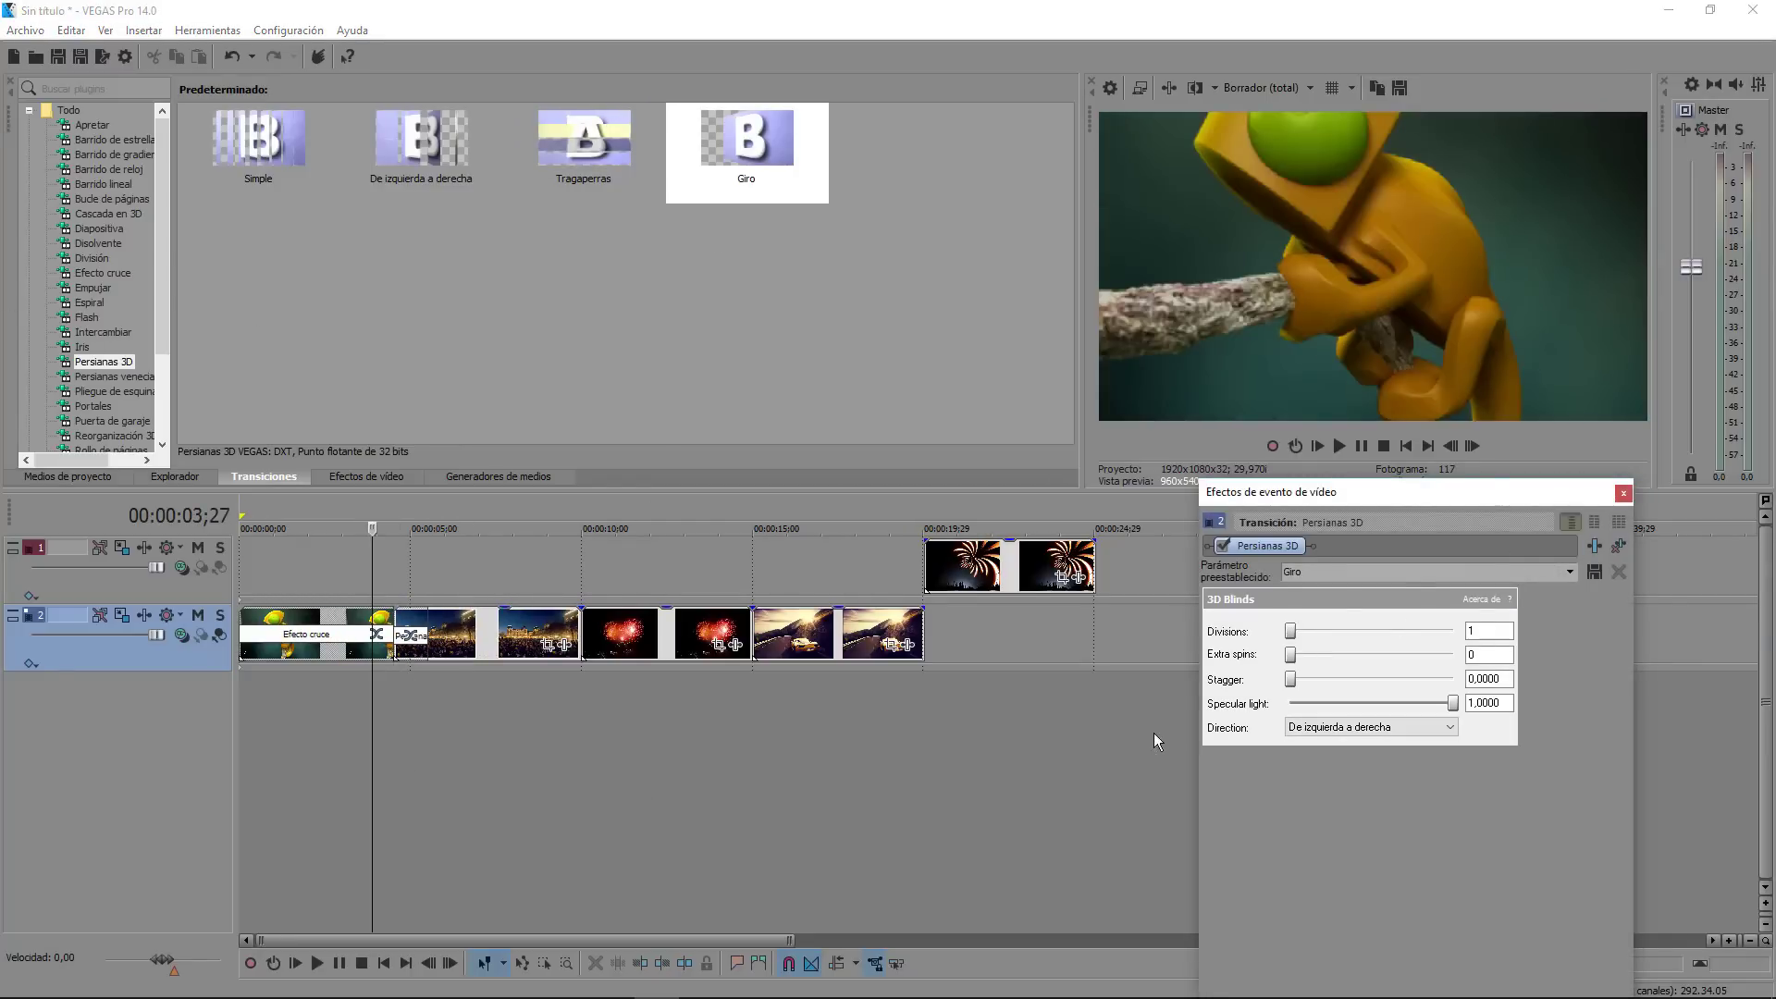
click(1622, 493)
key(space)
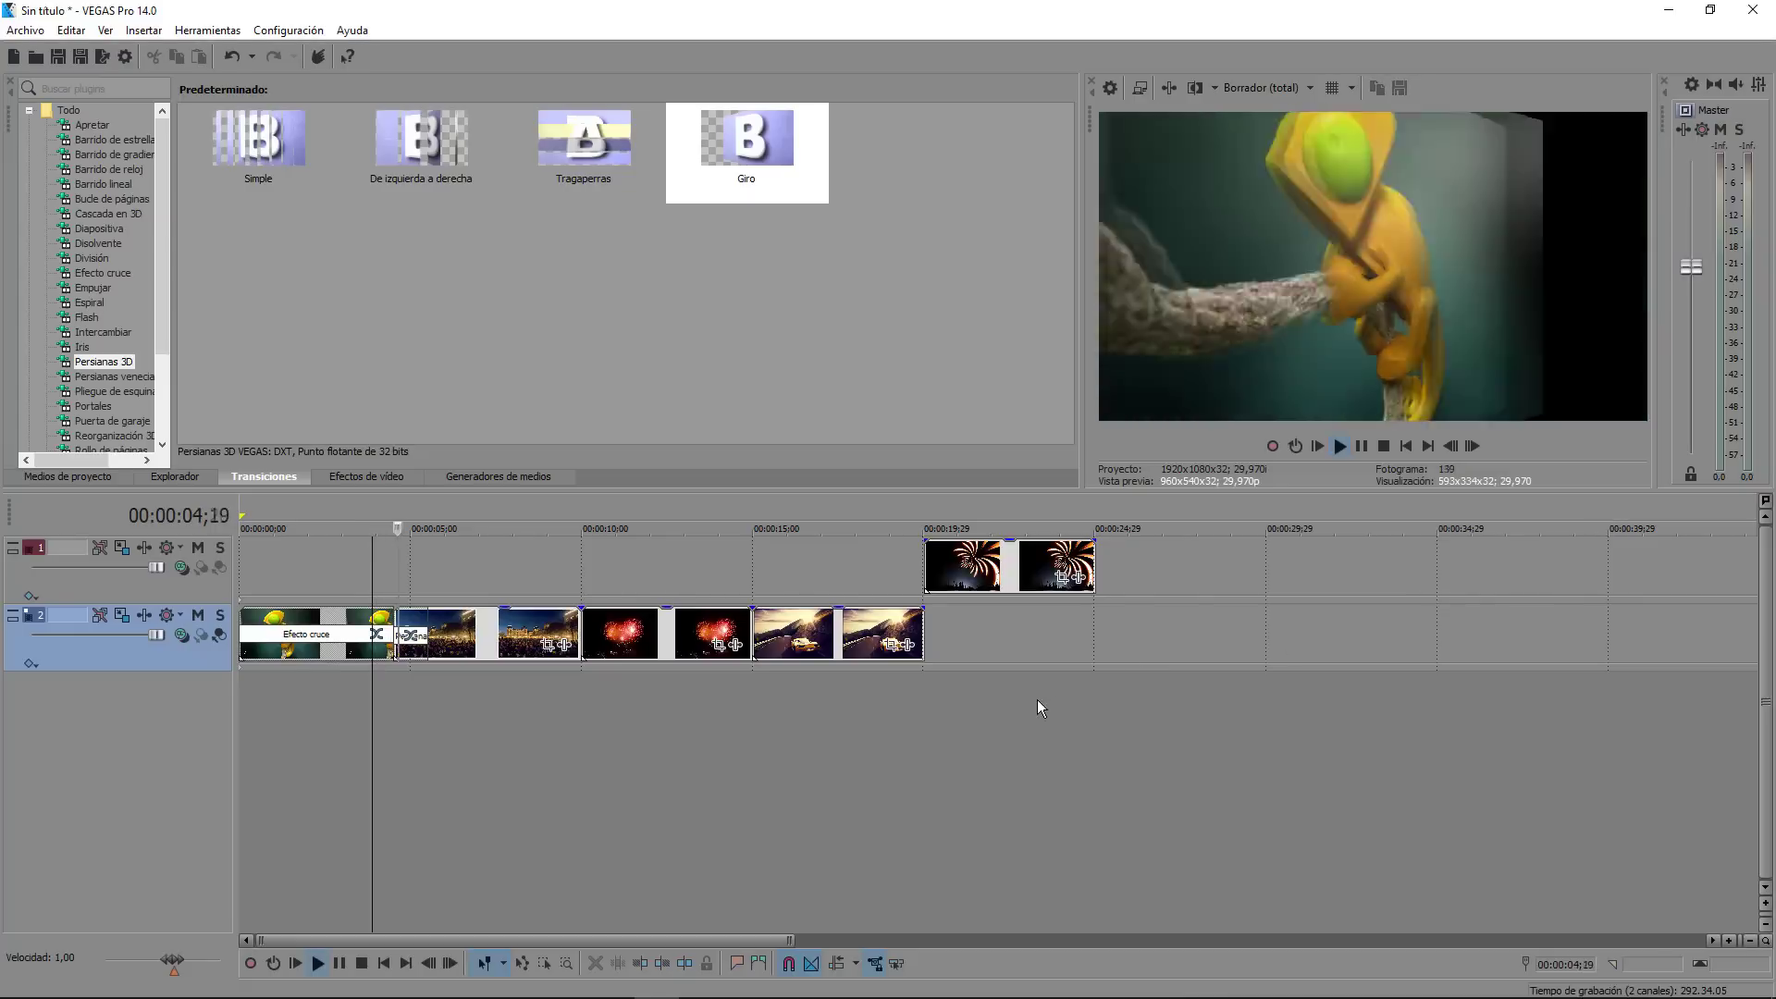
click(1362, 446)
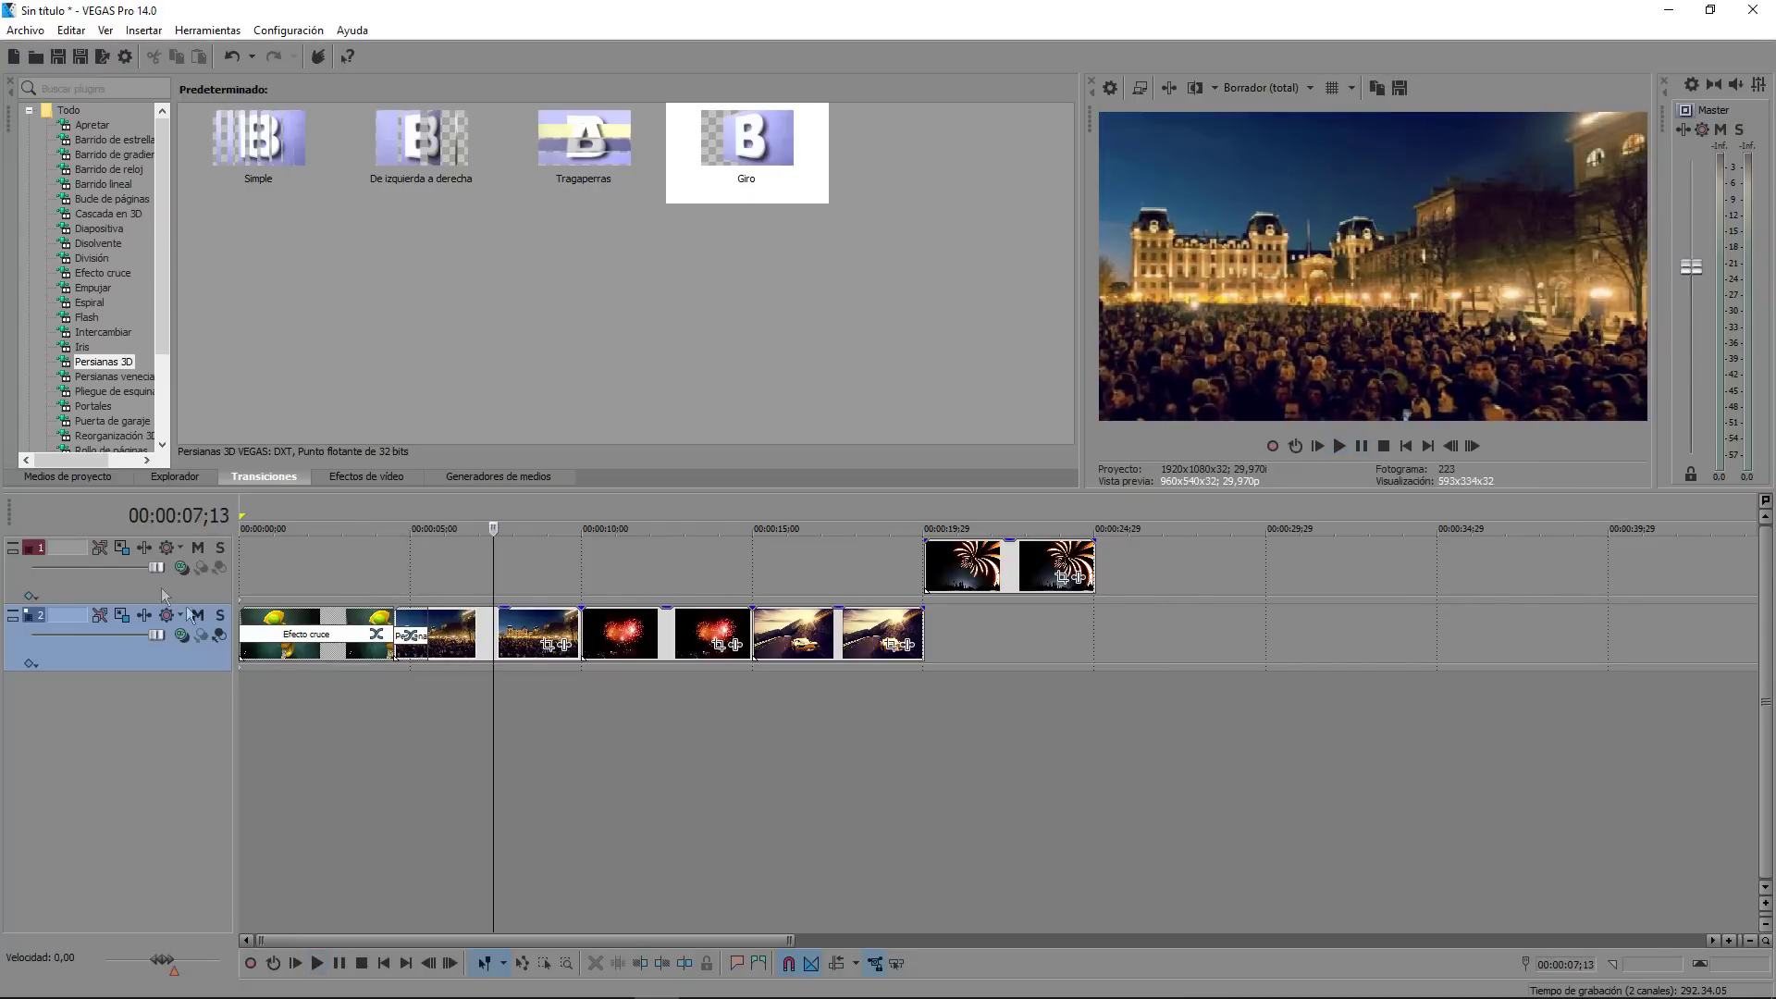
Step: Add a Blanco Color sólido clip on a new track below the images and extend it to the slideshow's end
click(495, 476)
drag(237, 159, 248, 712)
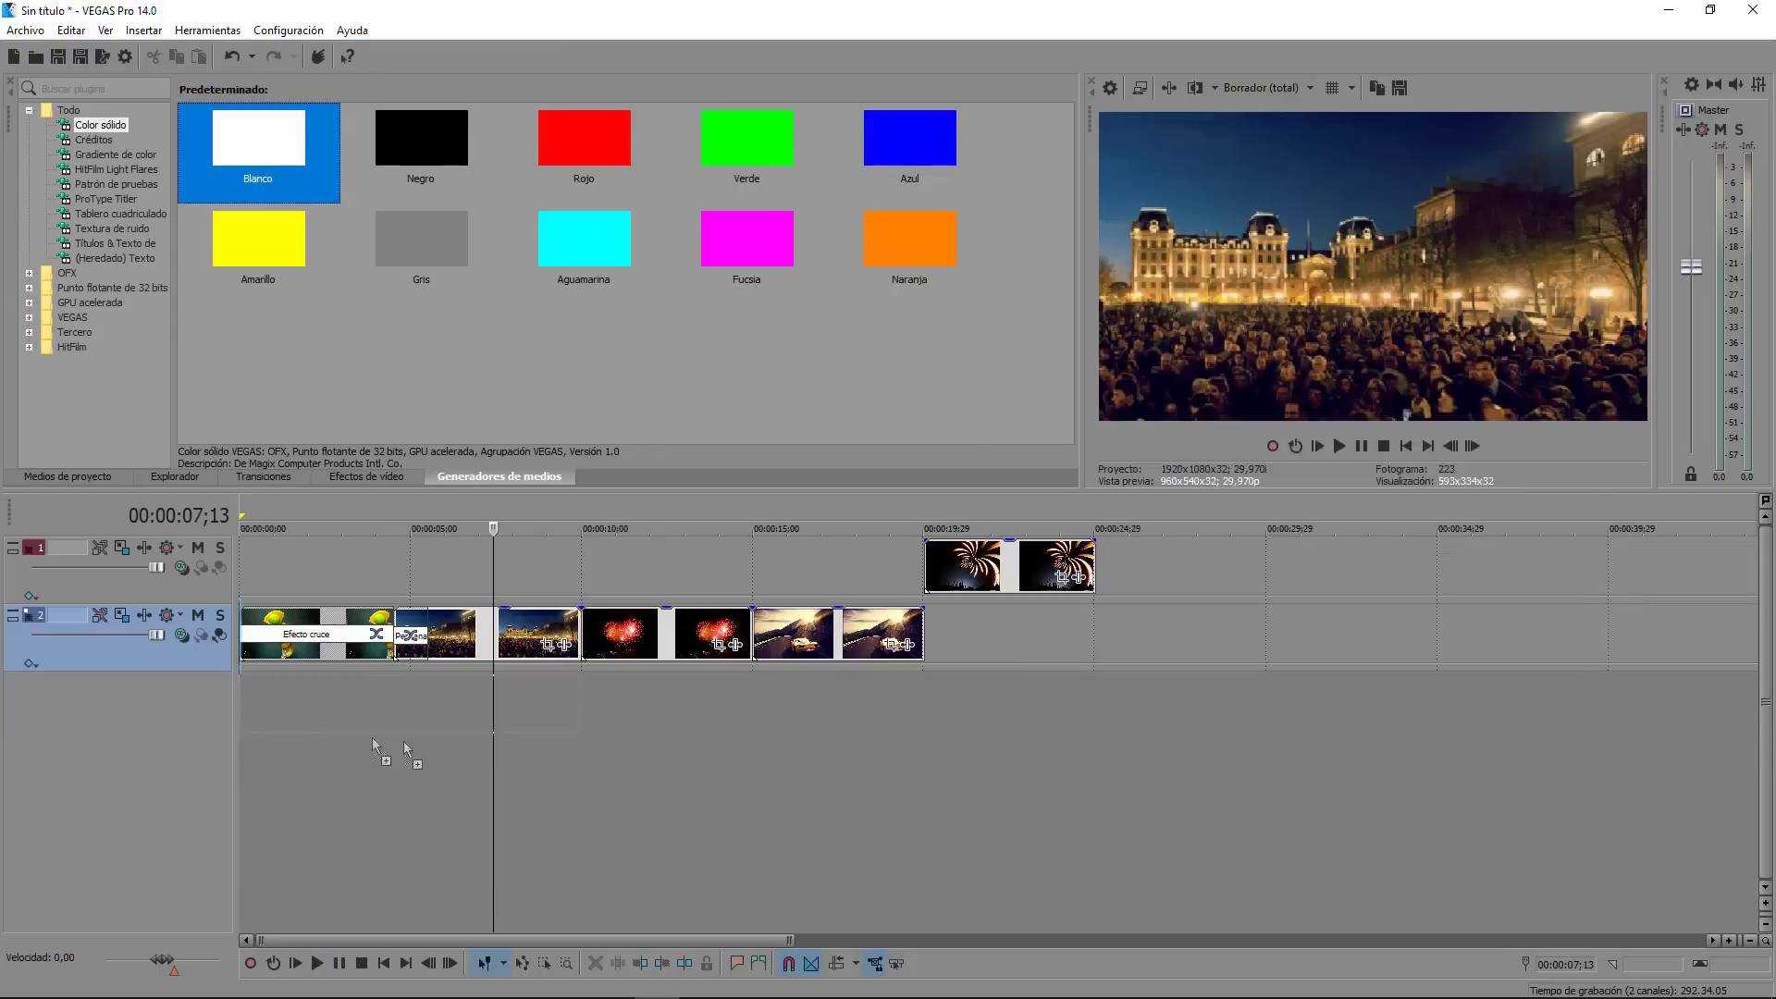
drag(376, 745, 630, 734)
click(1579, 447)
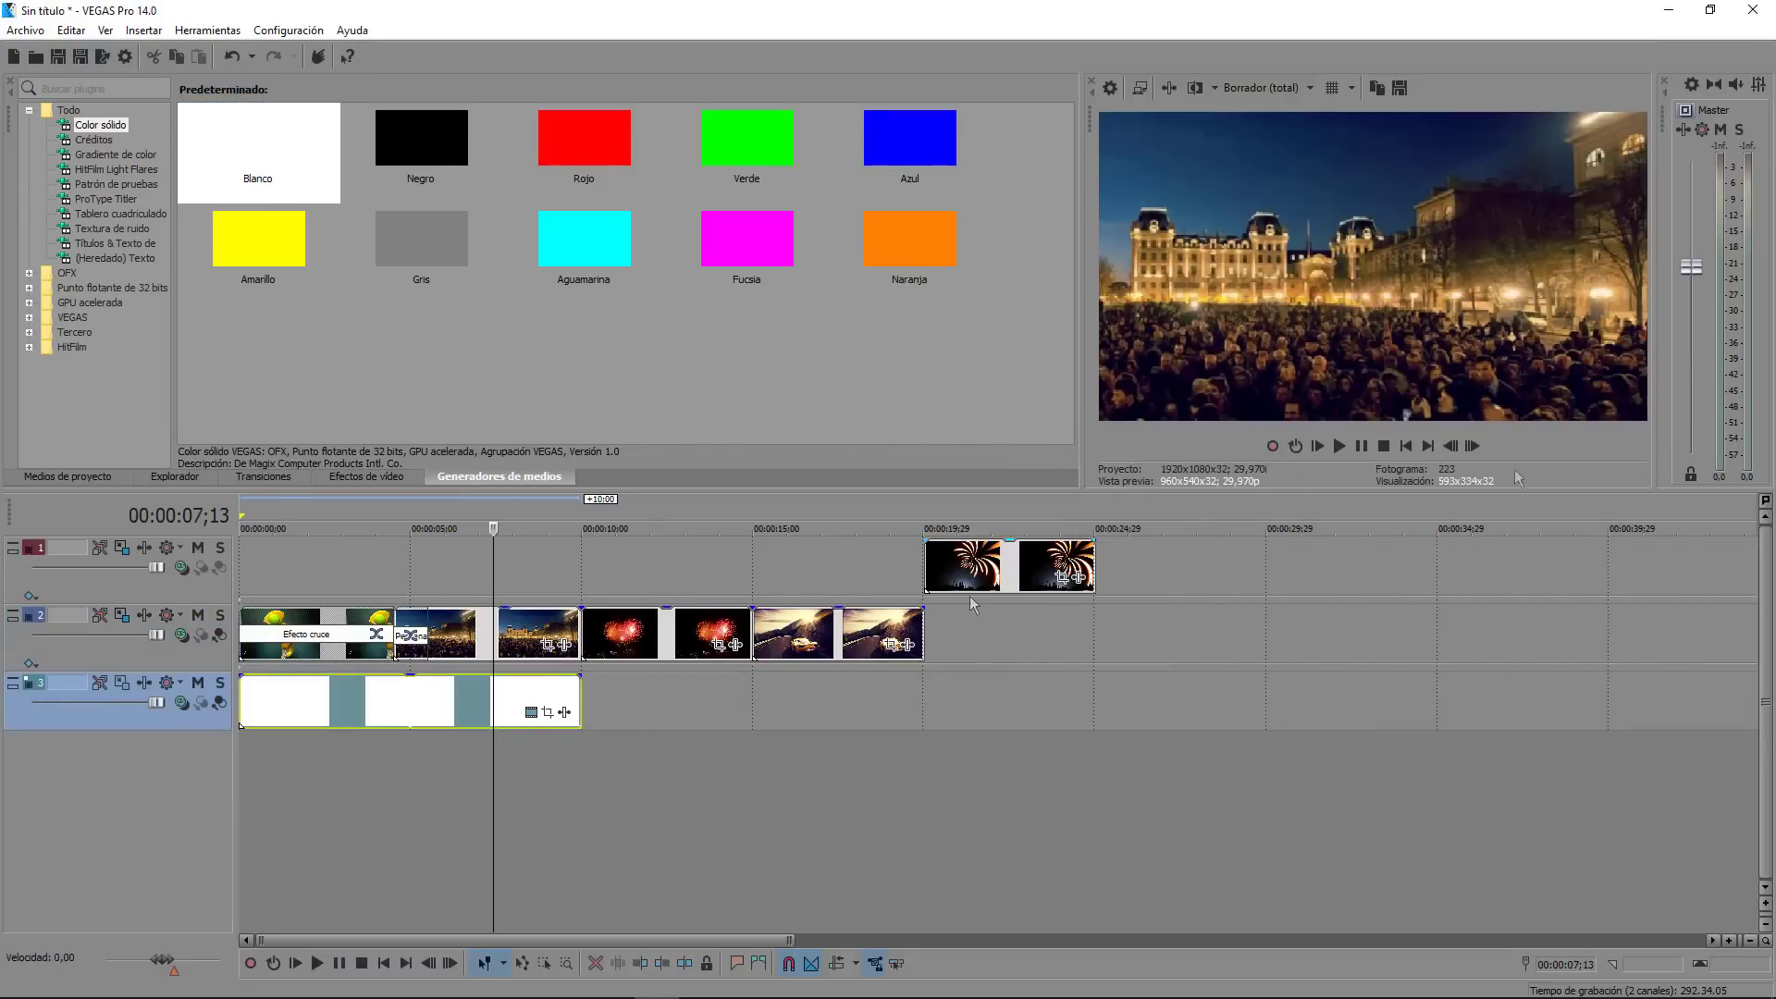
drag(579, 695, 1094, 701)
Step: Enlarge and reposition the upper track's fireworks image with track motion so it fills the whole frame
click(1025, 639)
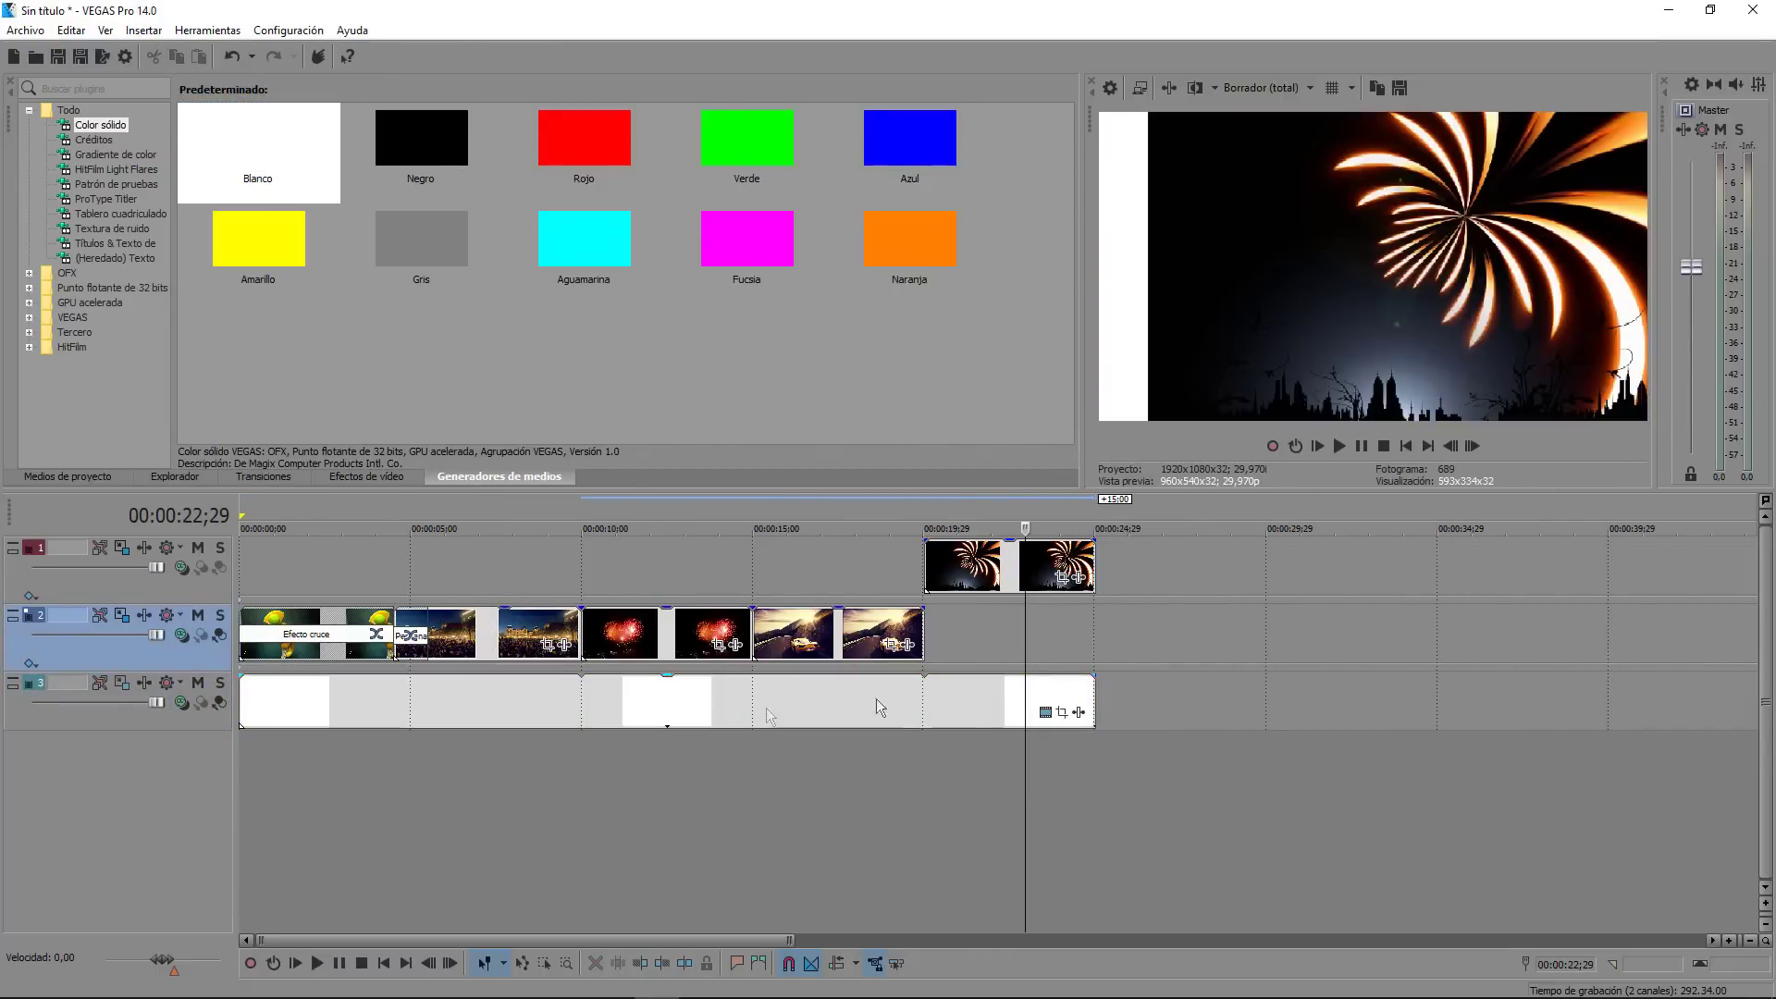
click(988, 564)
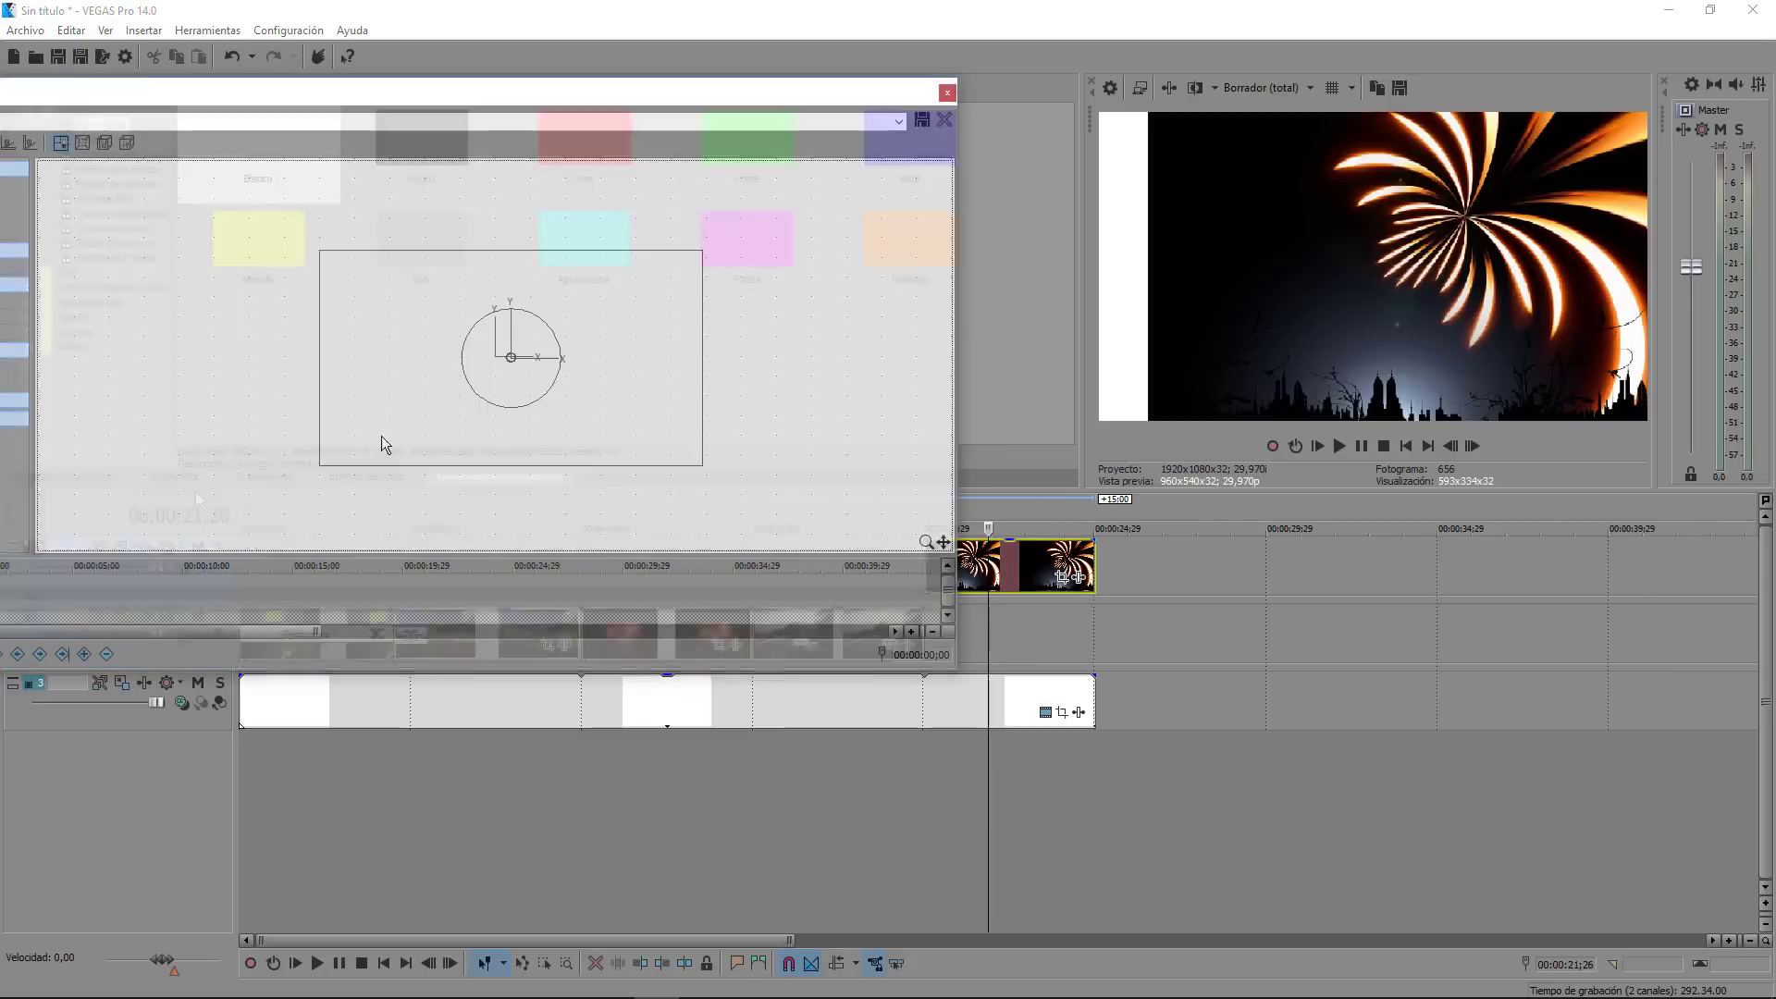
click(99, 547)
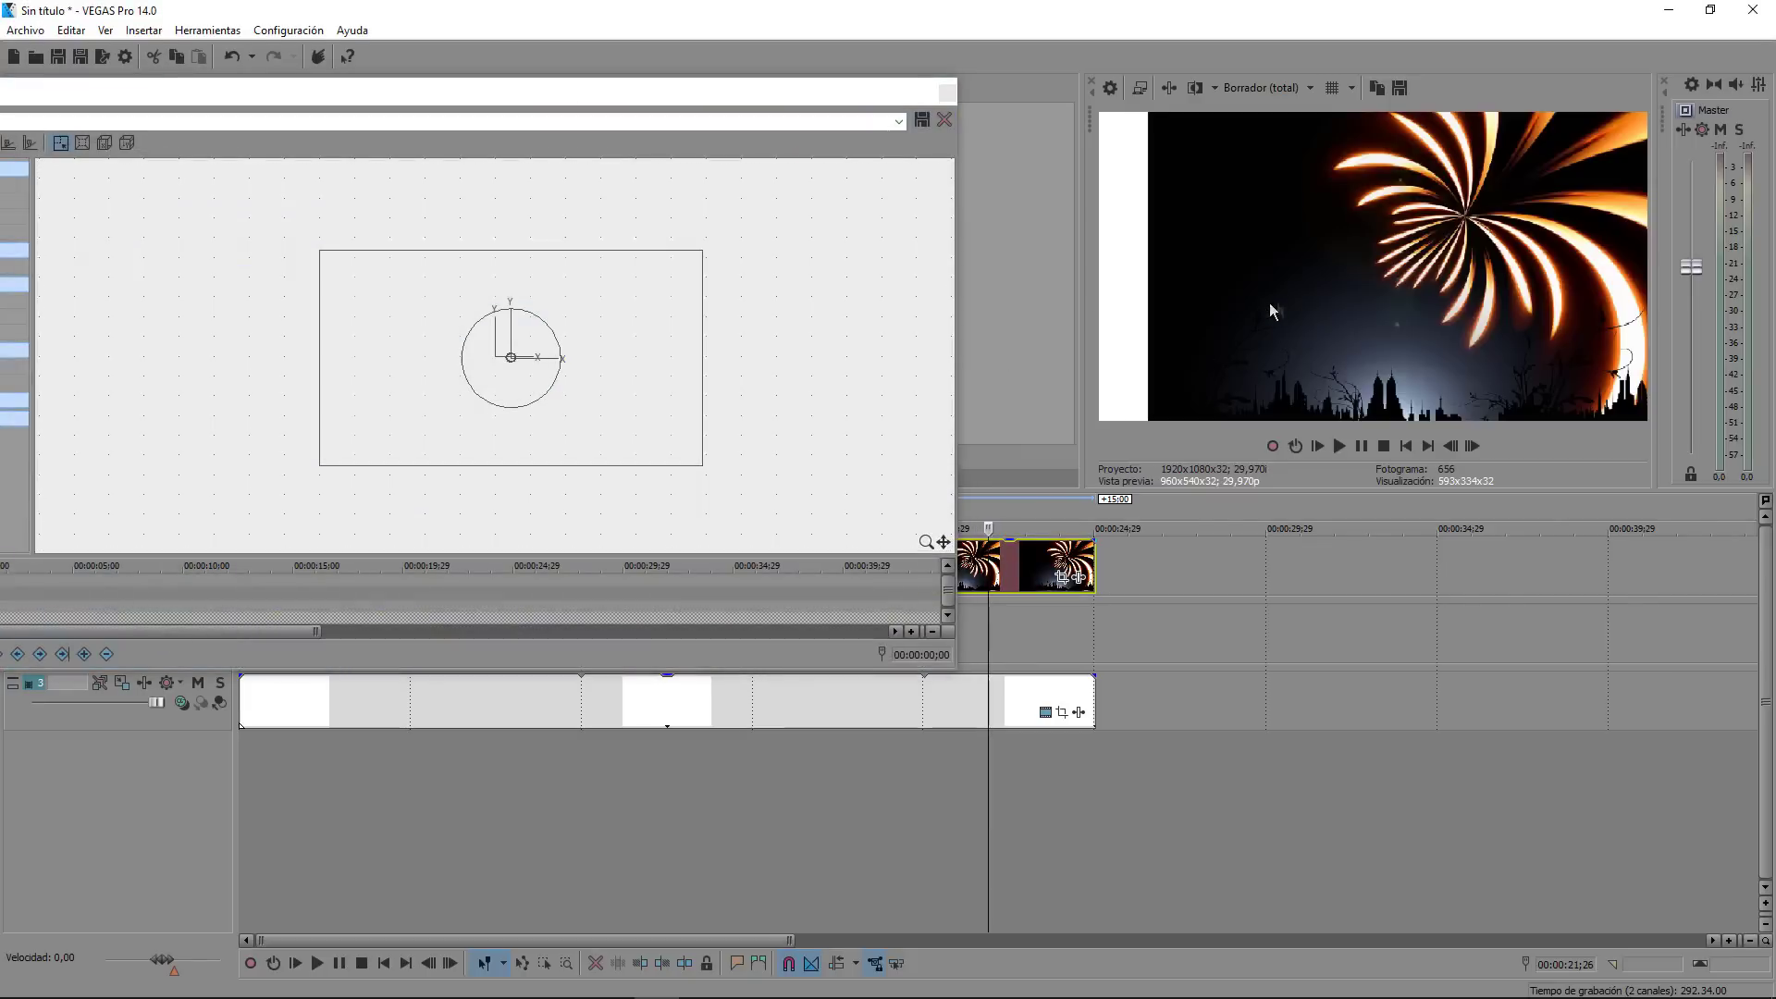
drag(331, 261, 297, 239)
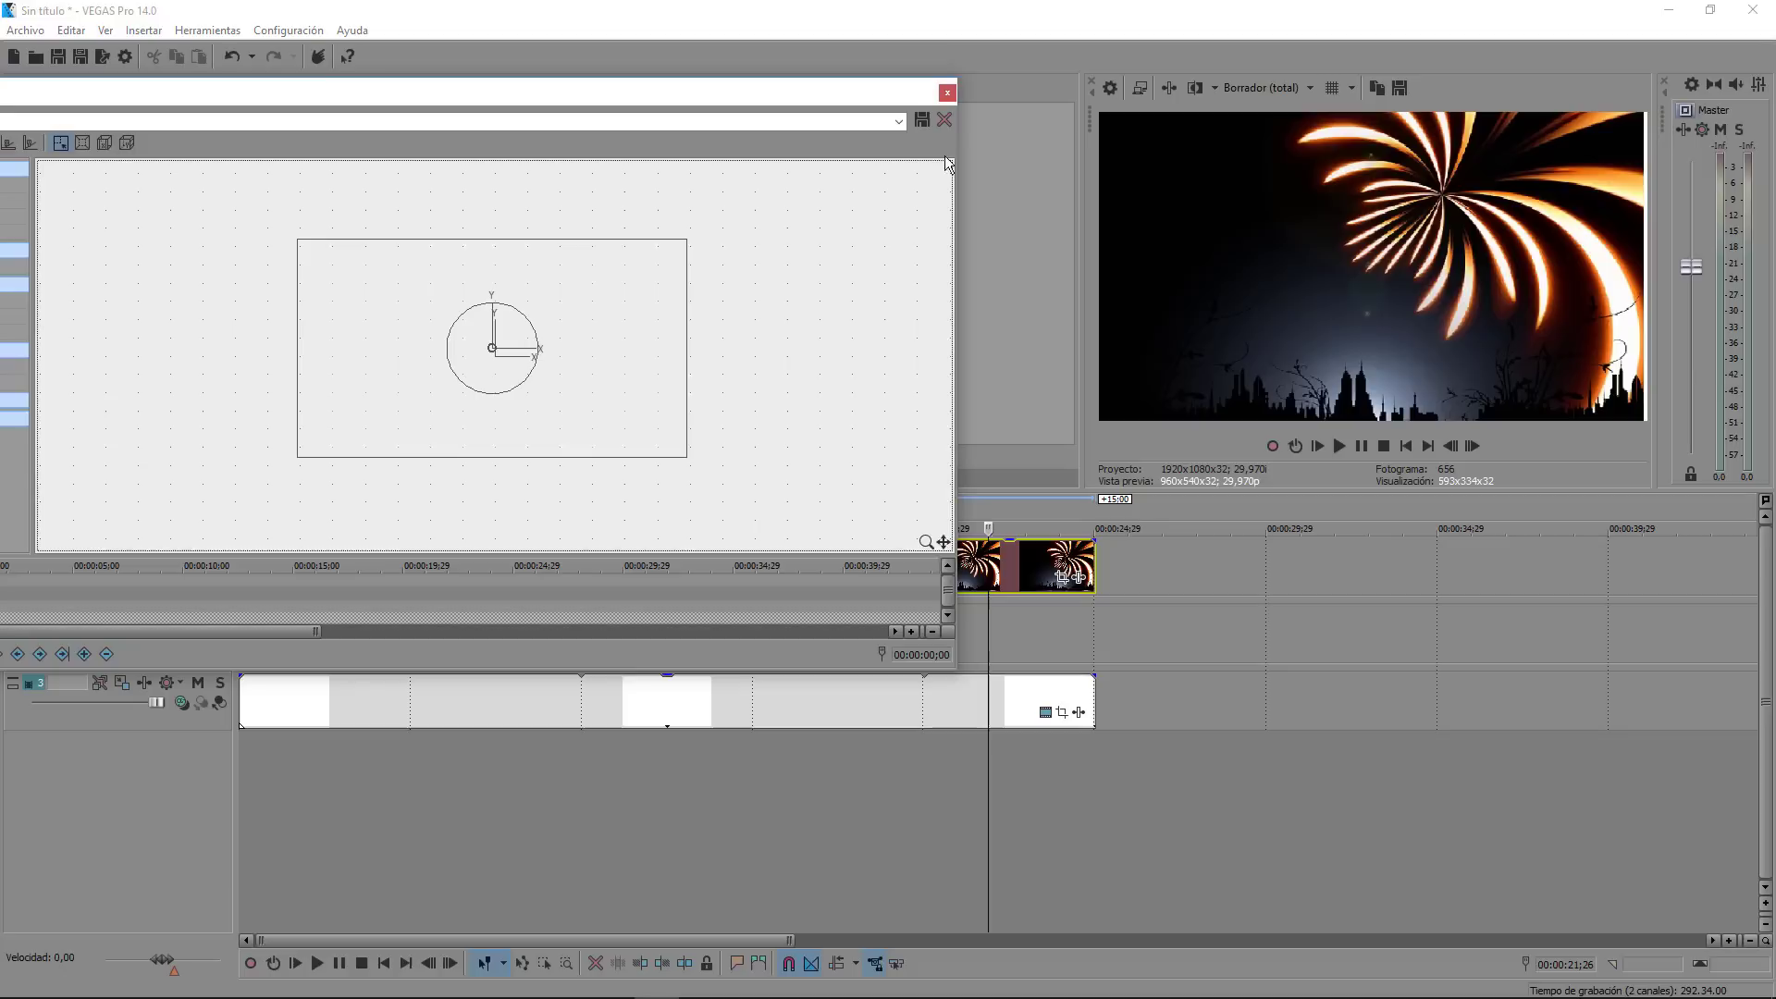
drag(689, 458, 696, 463)
click(947, 93)
Step: Examine the car, crowd and fireworks images in the preview at several timeline positions
click(846, 579)
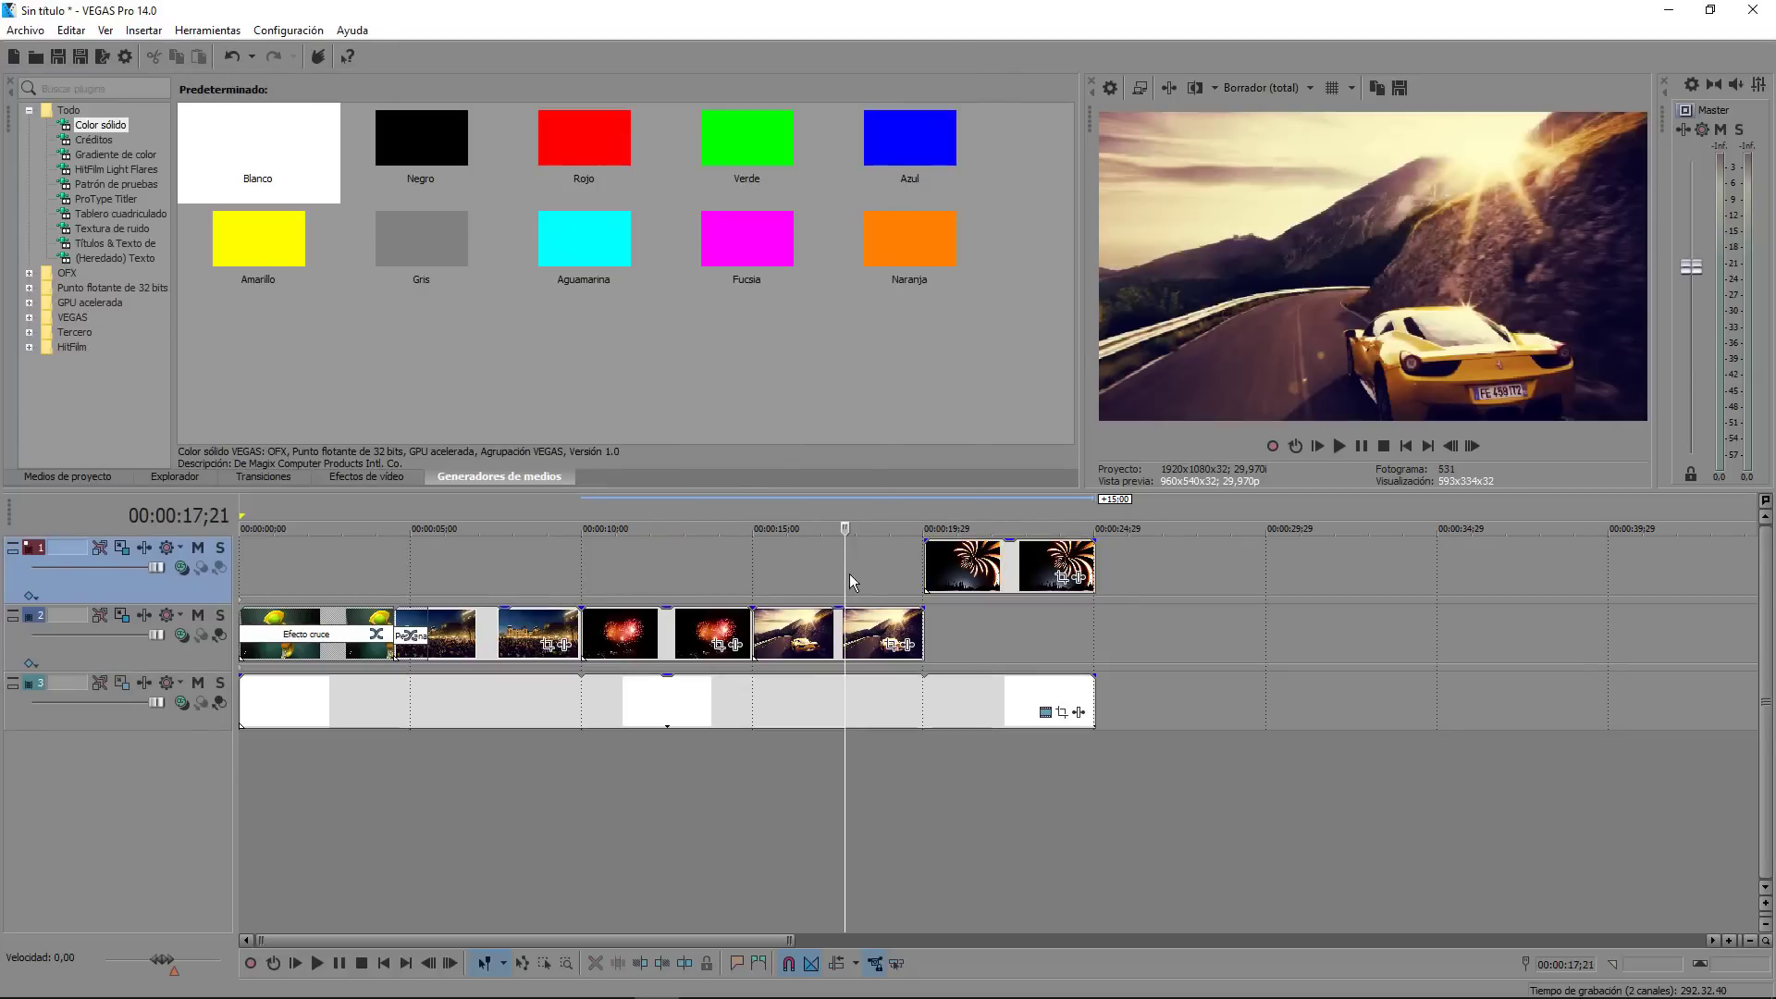
click(688, 562)
click(530, 544)
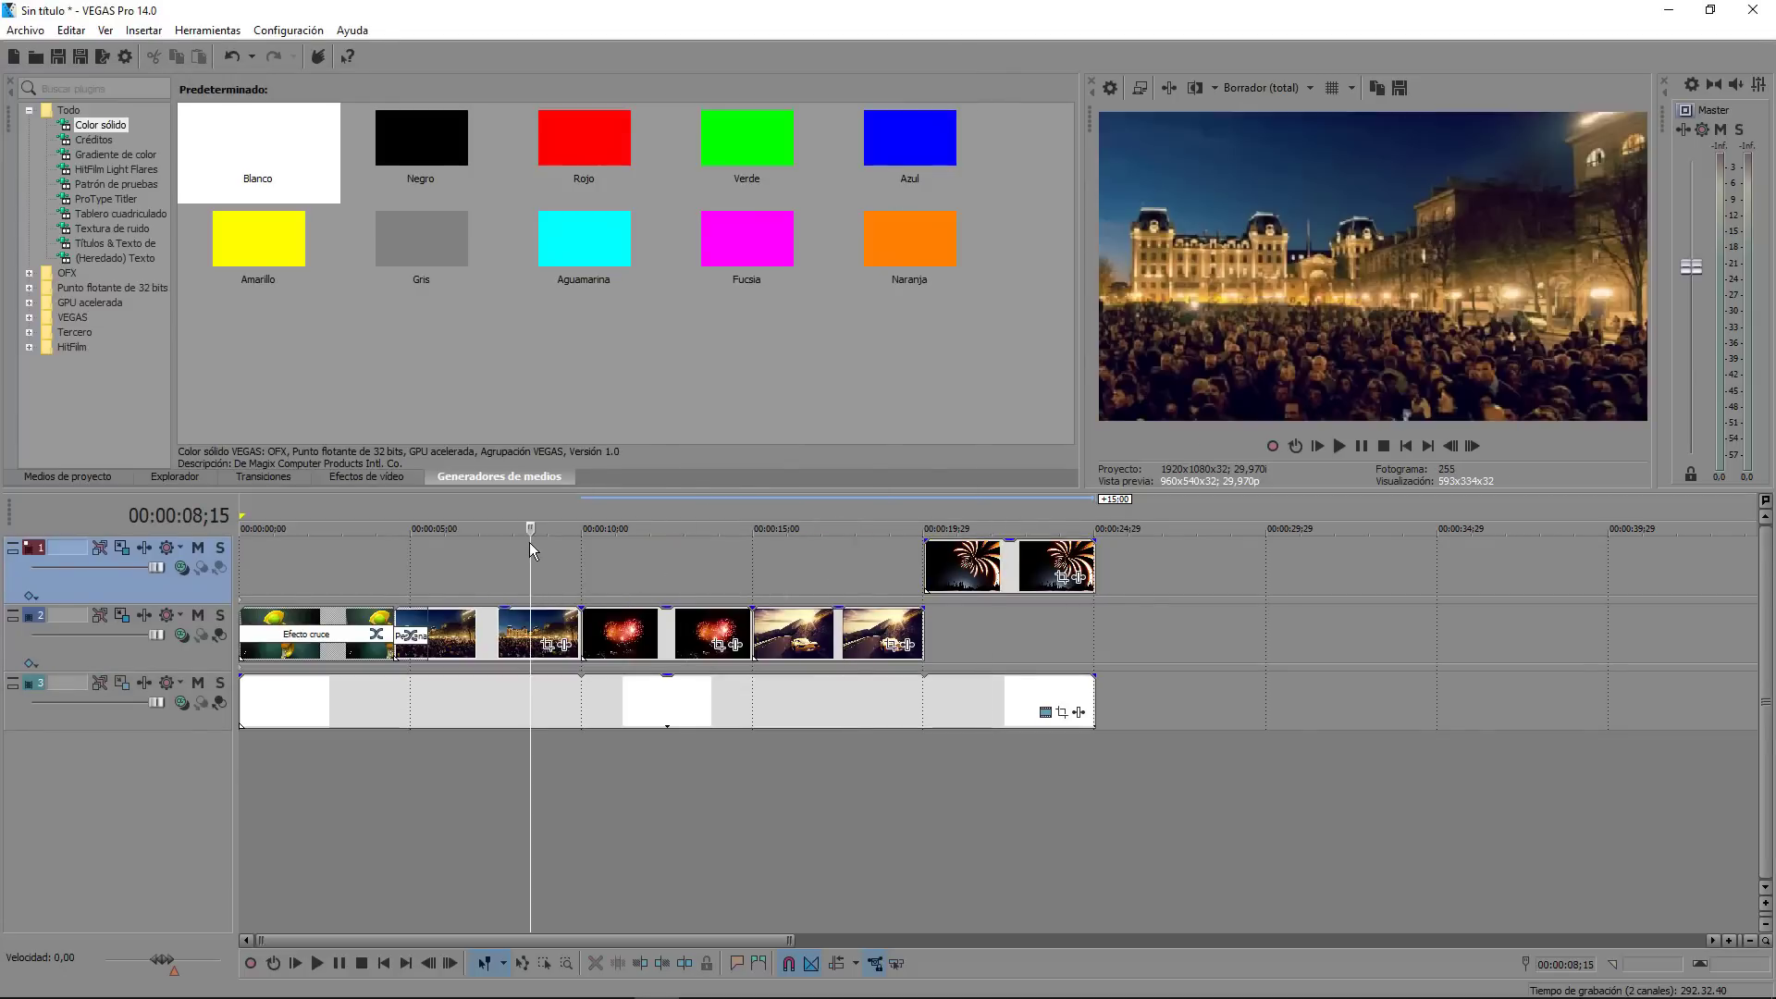
click(946, 633)
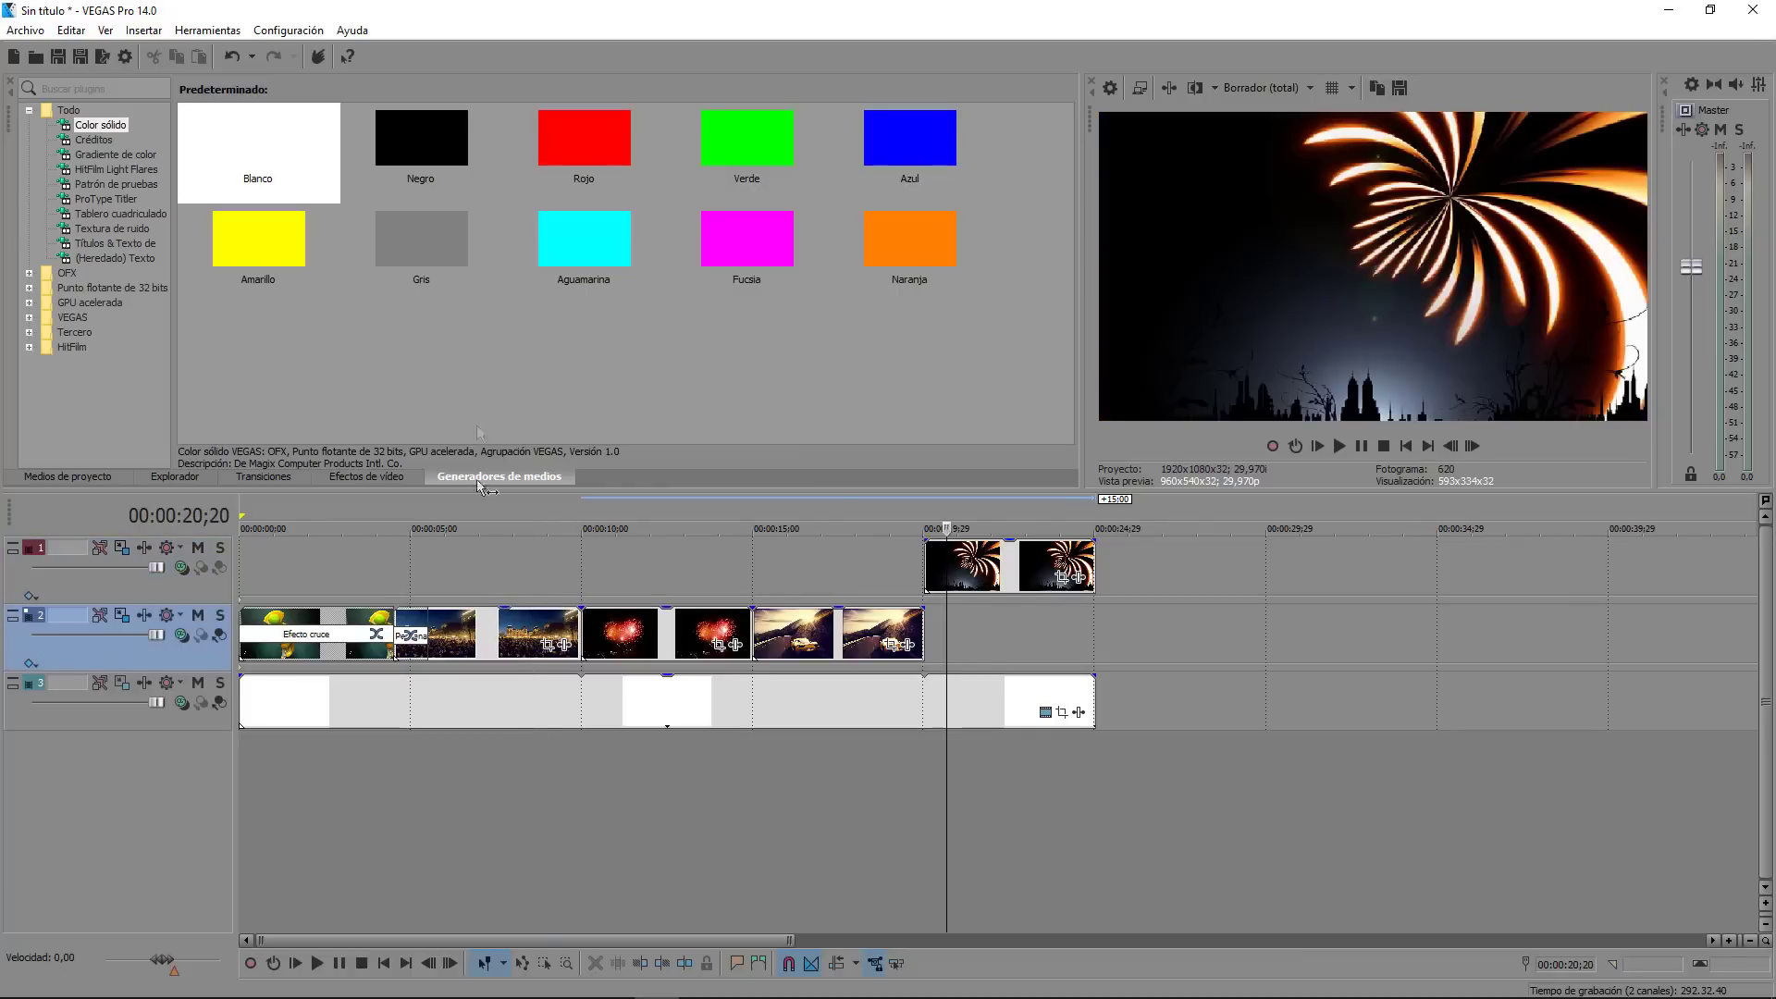
click(463, 559)
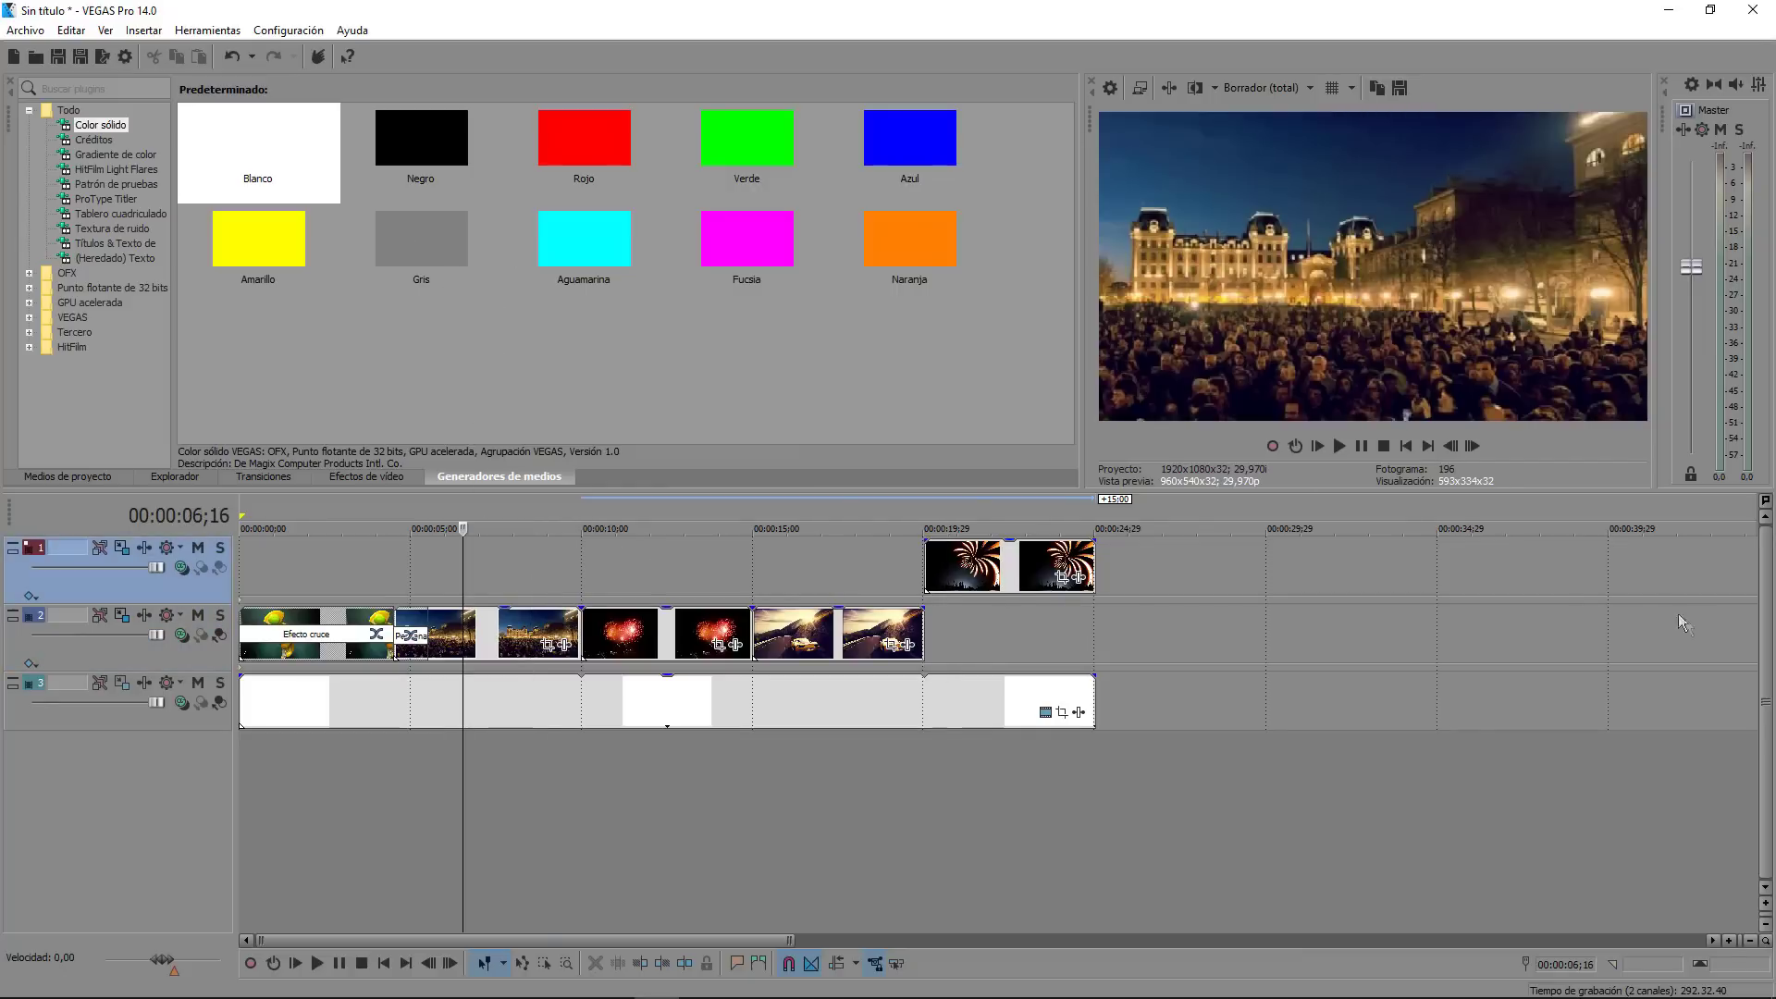
Step: Add a default Títulos & Texto event on a new top track and replace its sample text with "DIOS ES REAL"
click(119, 243)
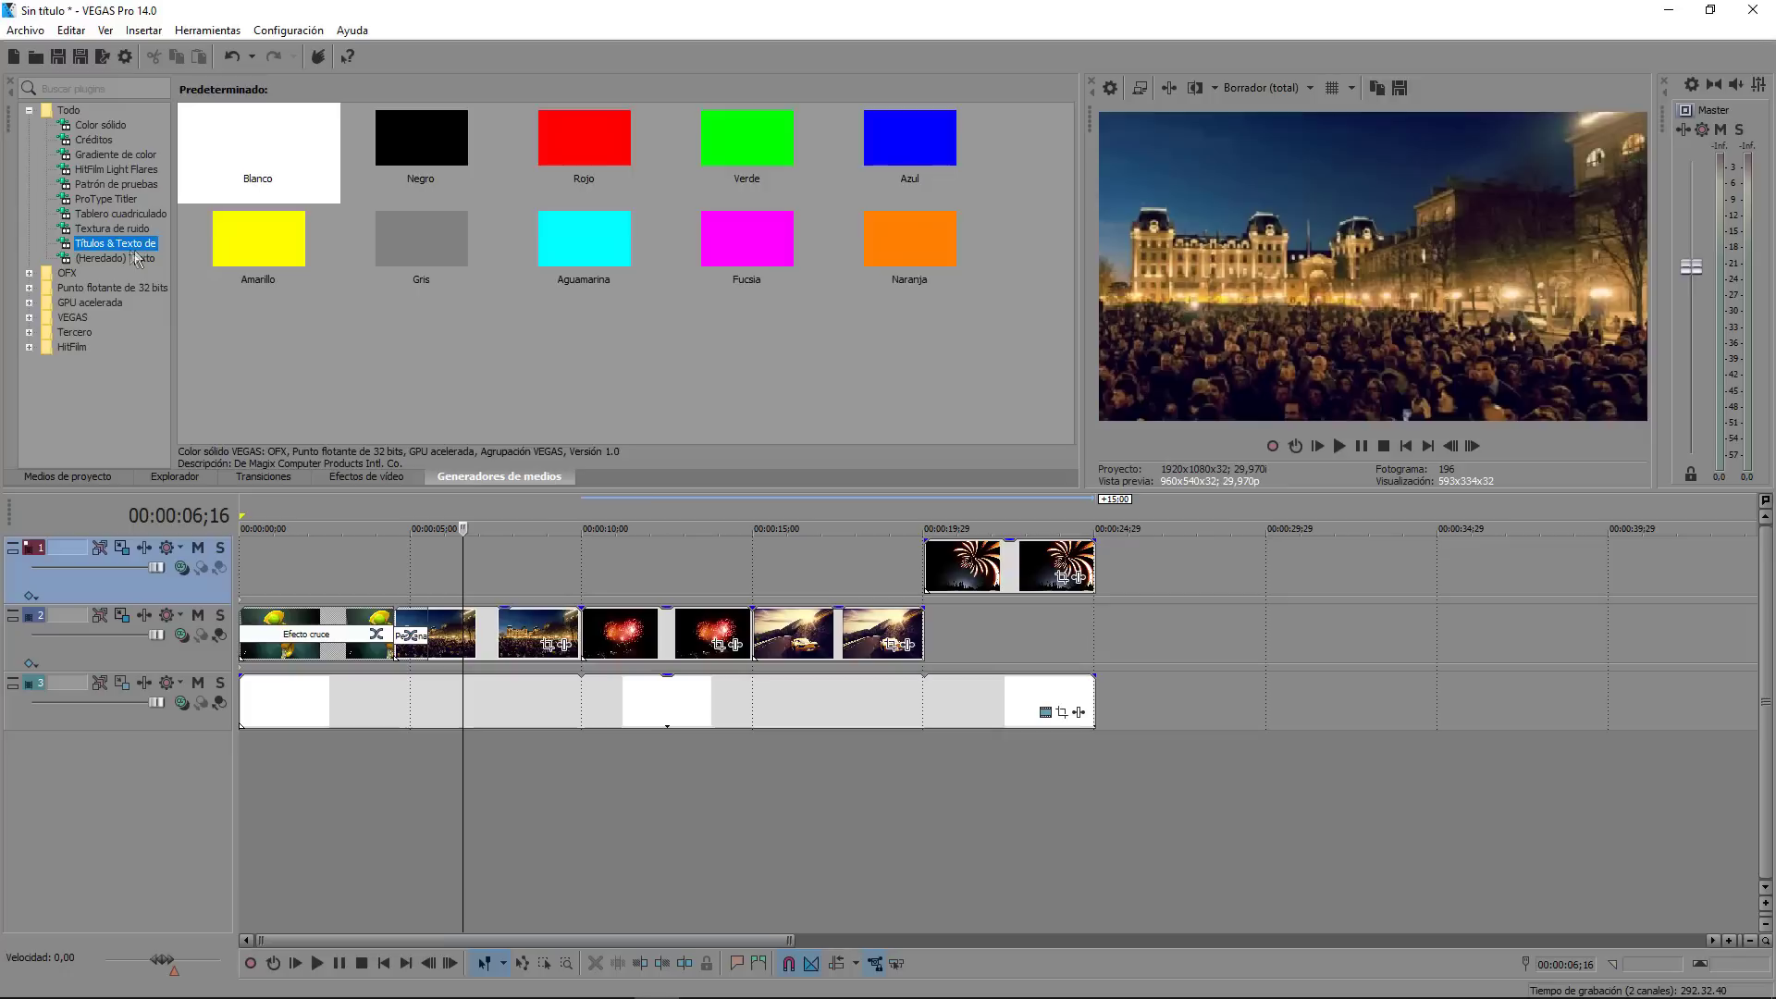
click(245, 163)
drag(546, 485, 588, 557)
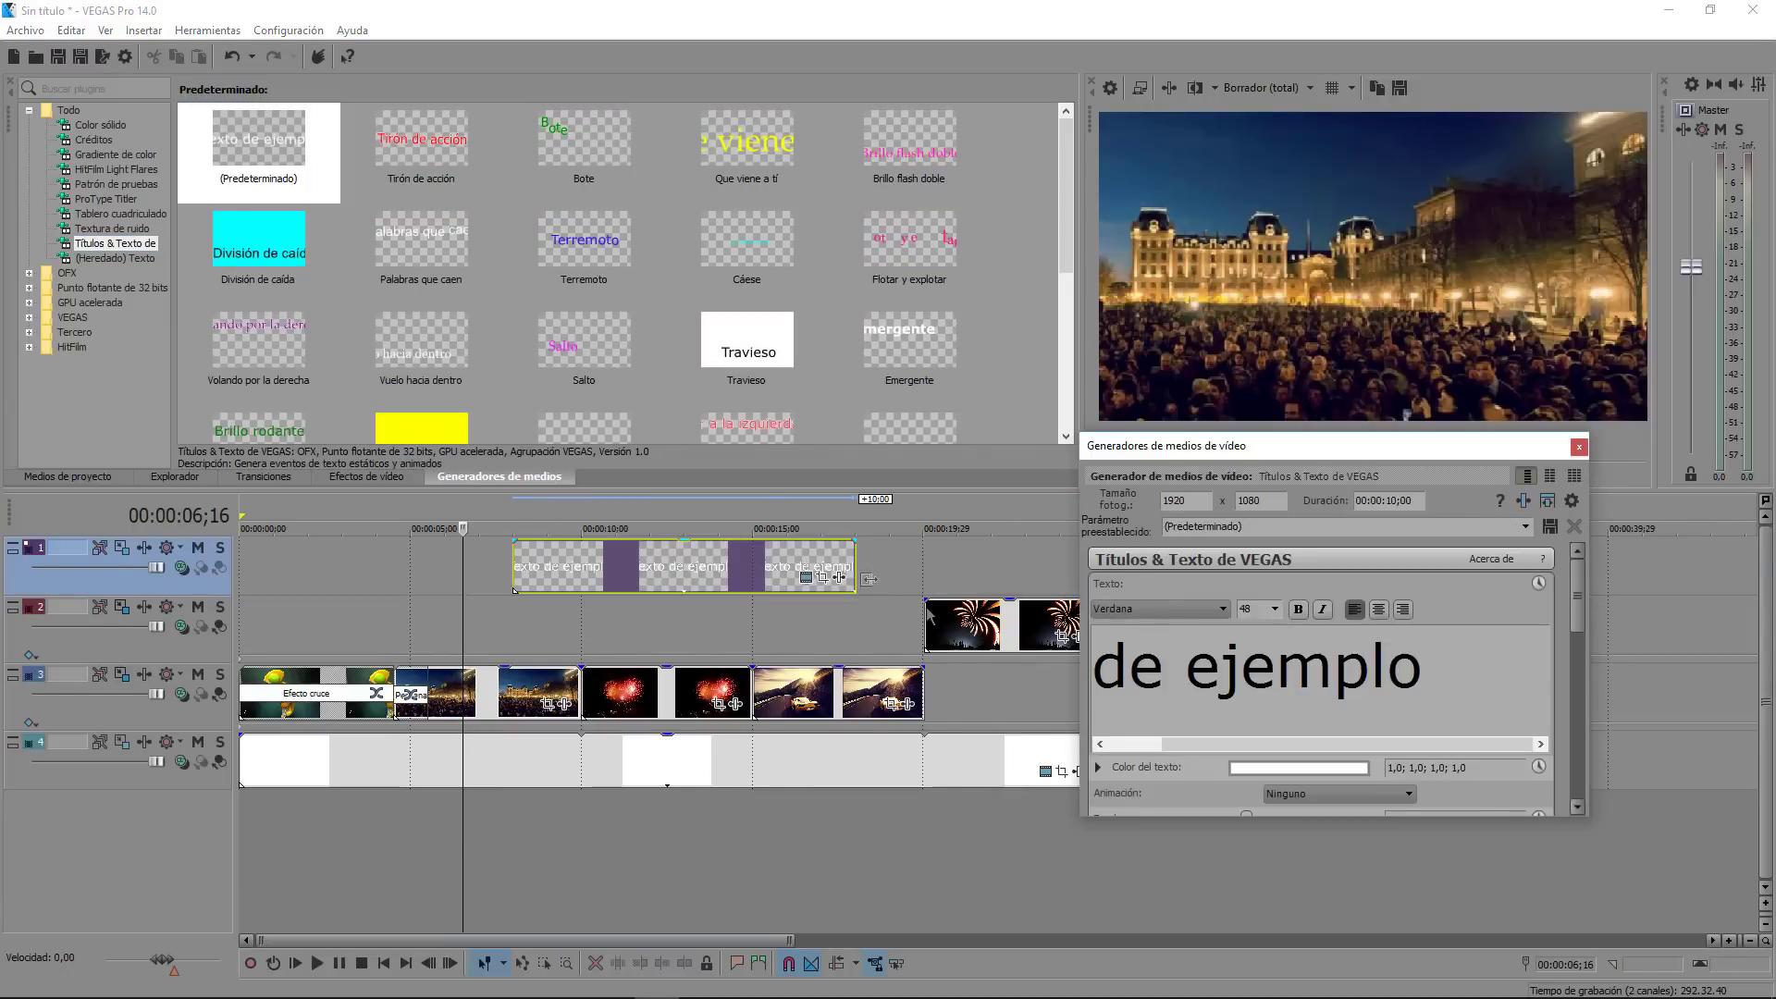
drag(1341, 727, 414, 592)
key(Delete)
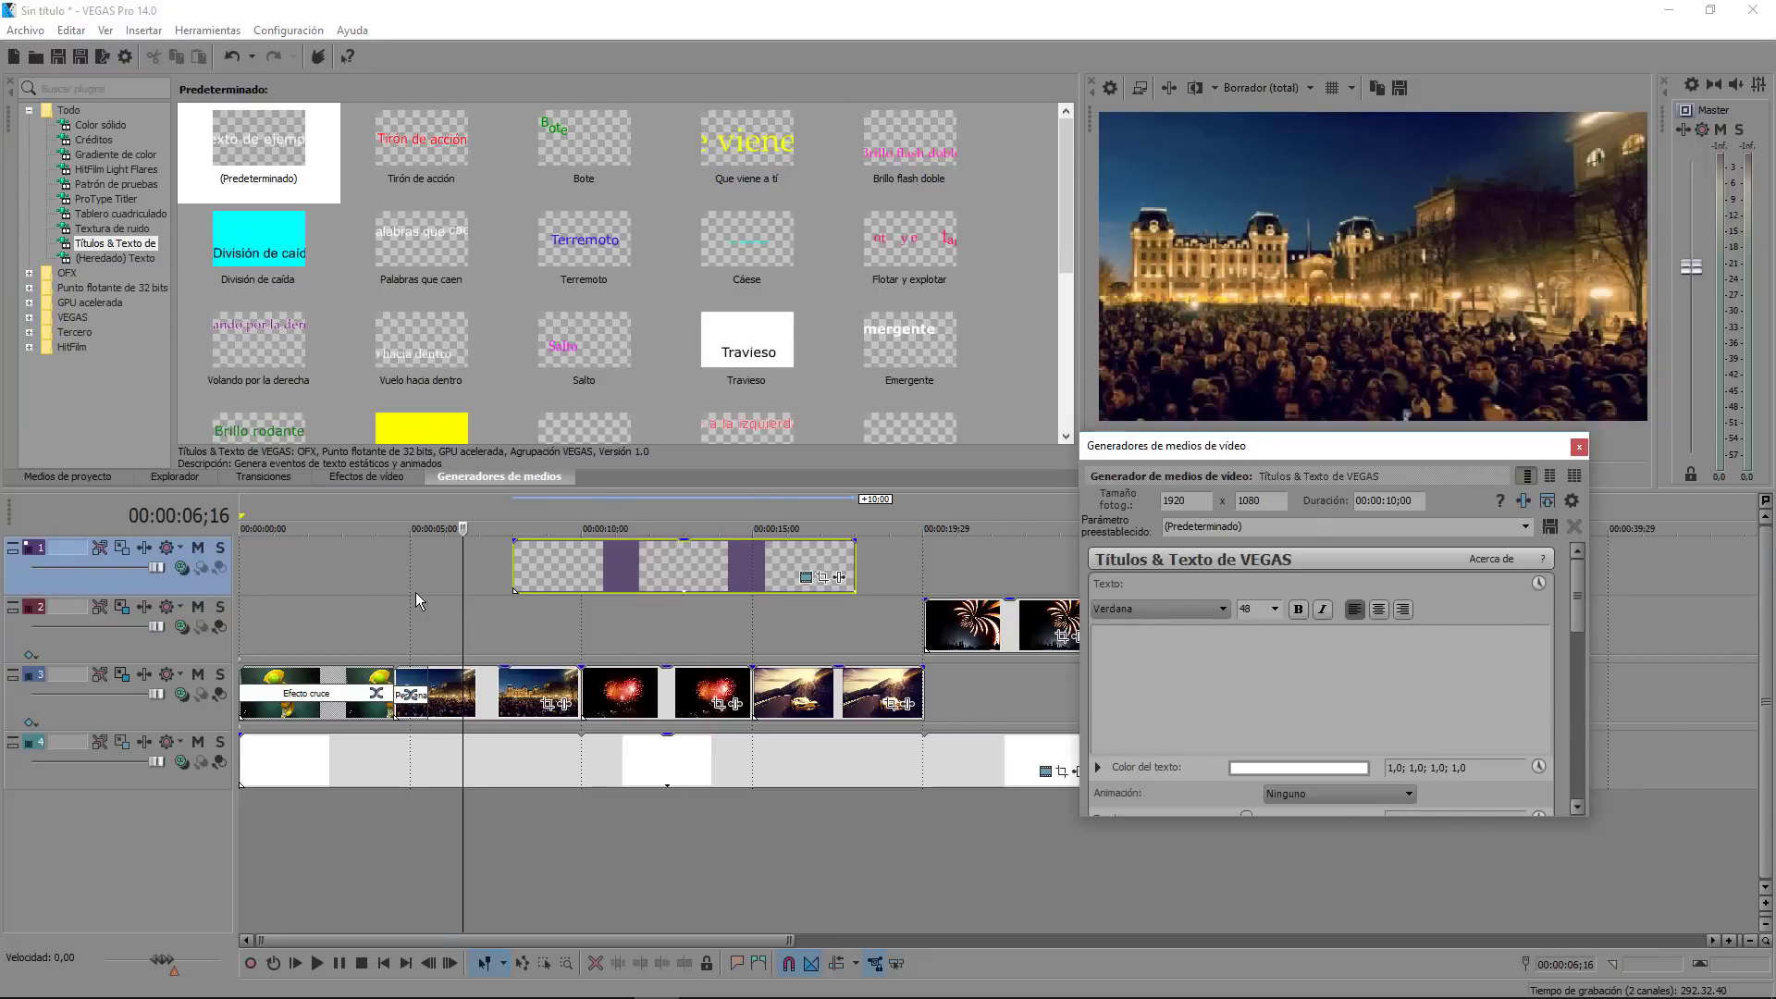
text(DIOS ES REAL)
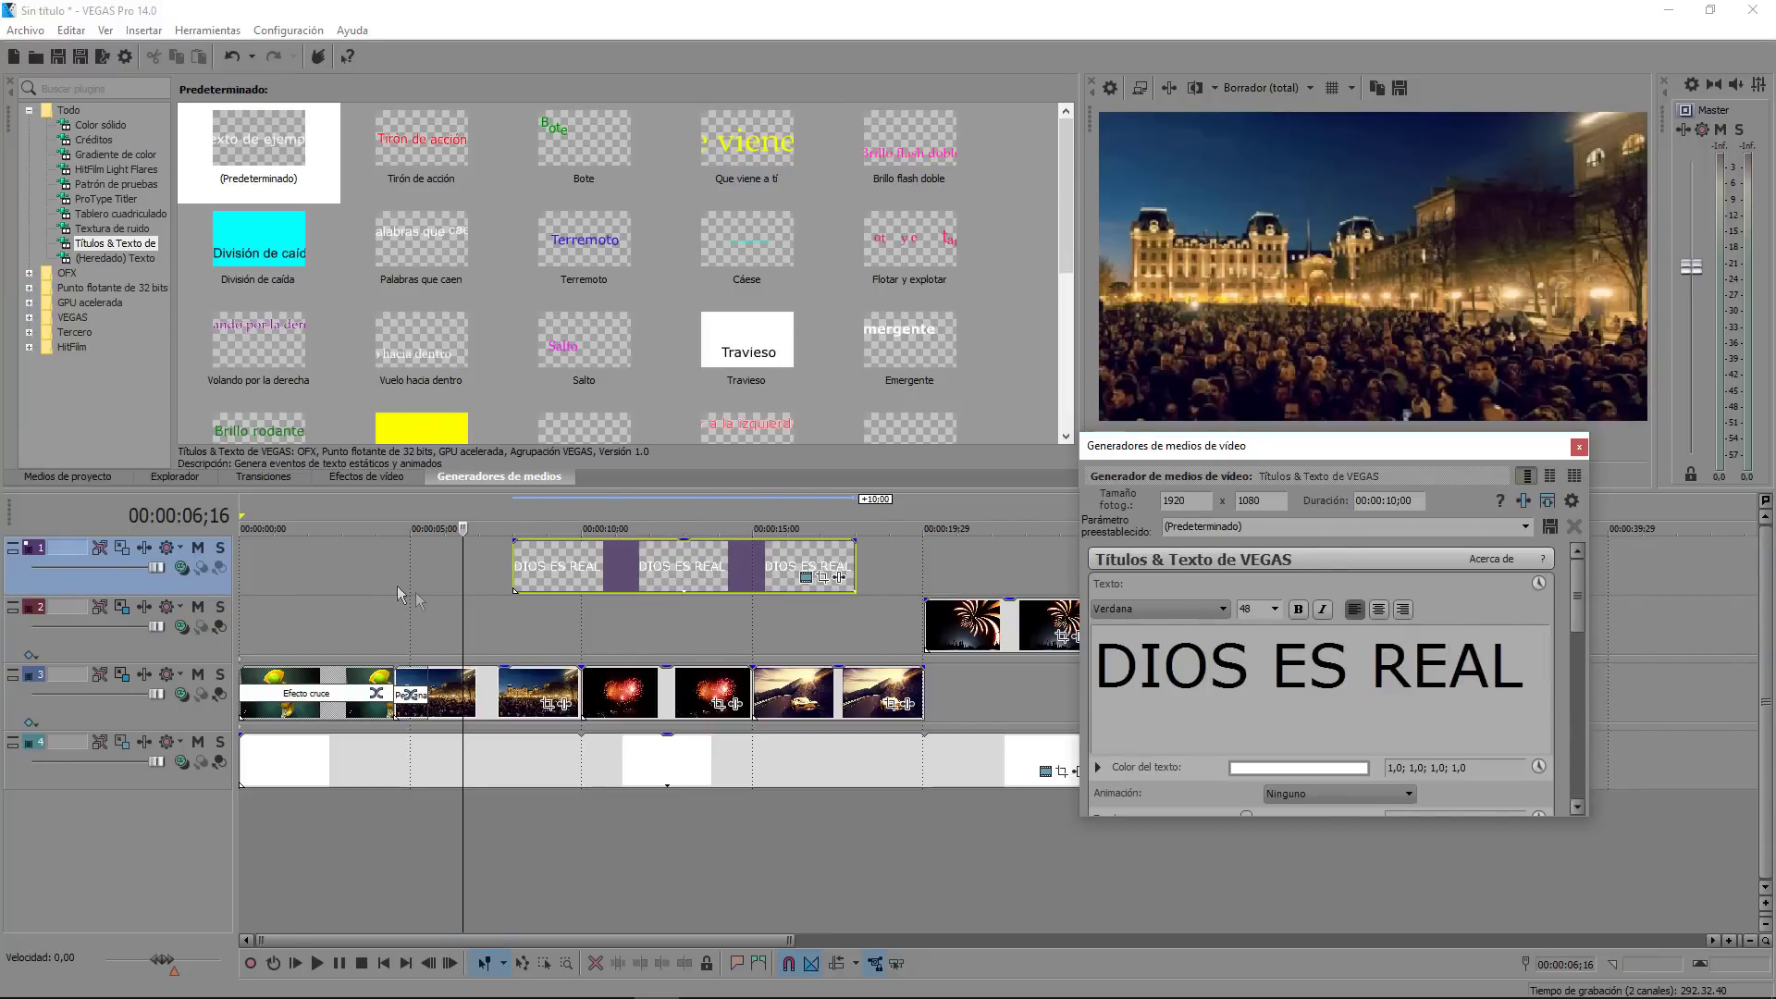
Step: Set the font of the whole title text to Tw Cen MT Condensed
key(ctrl+a)
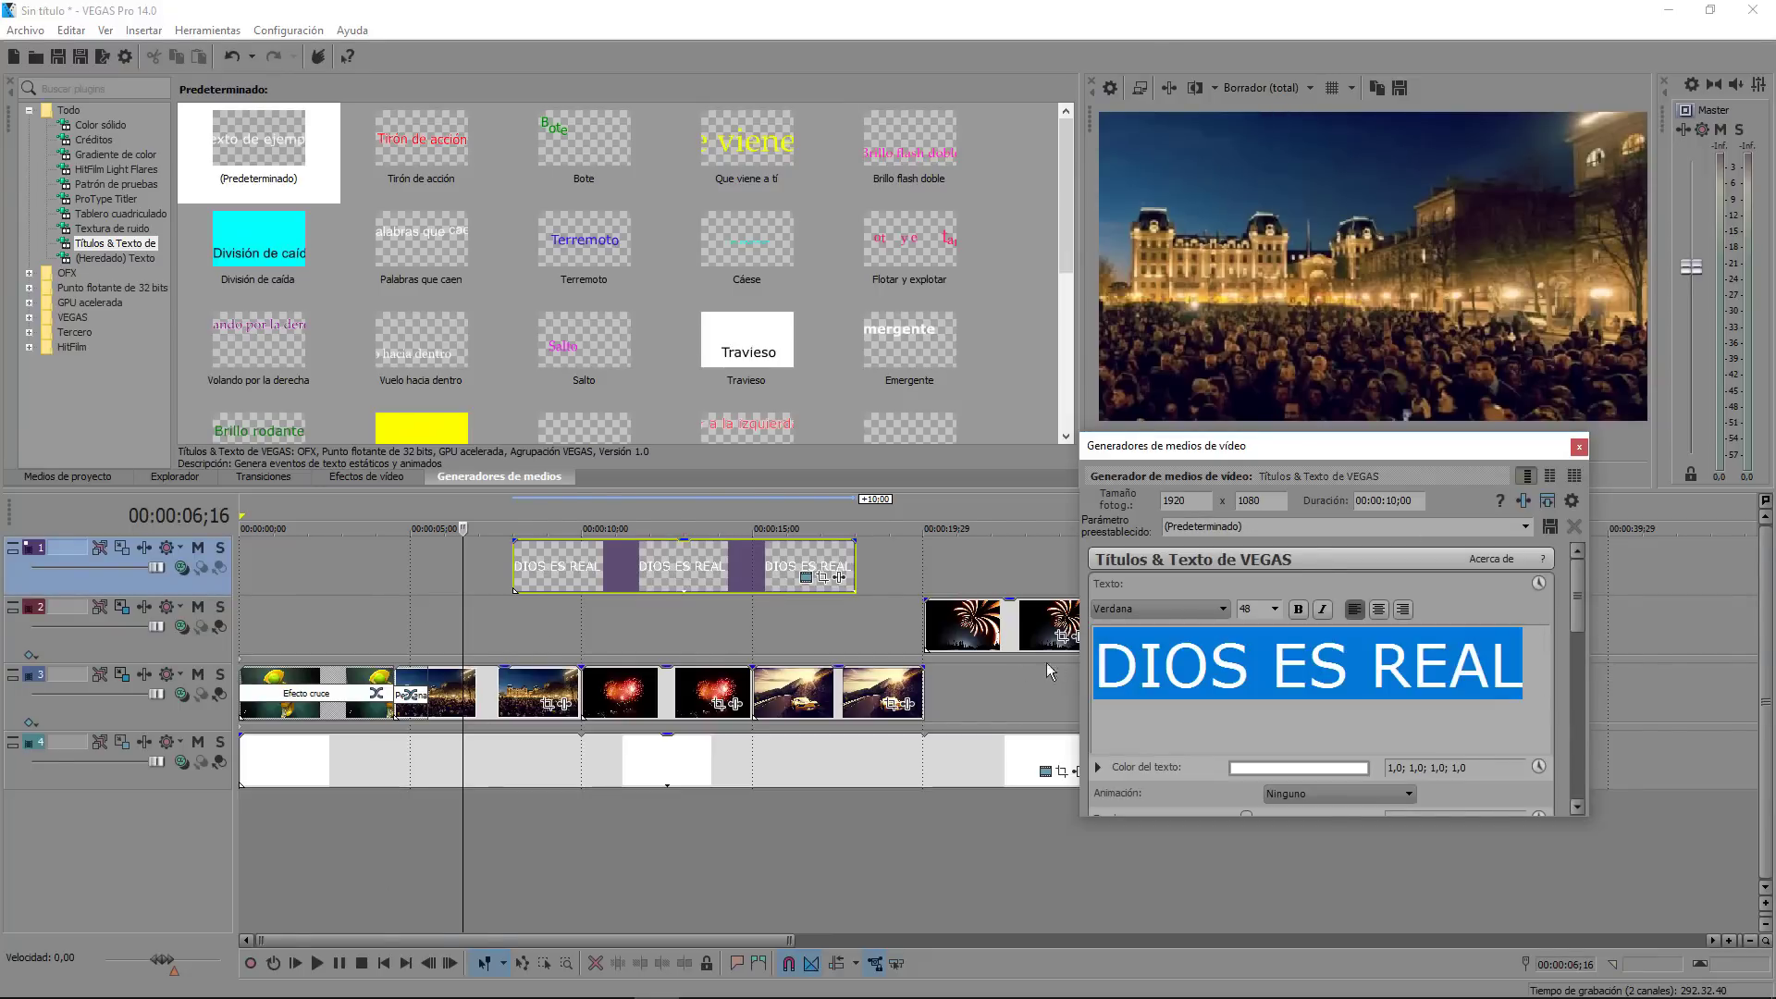
scroll(1134, 609, up, 6)
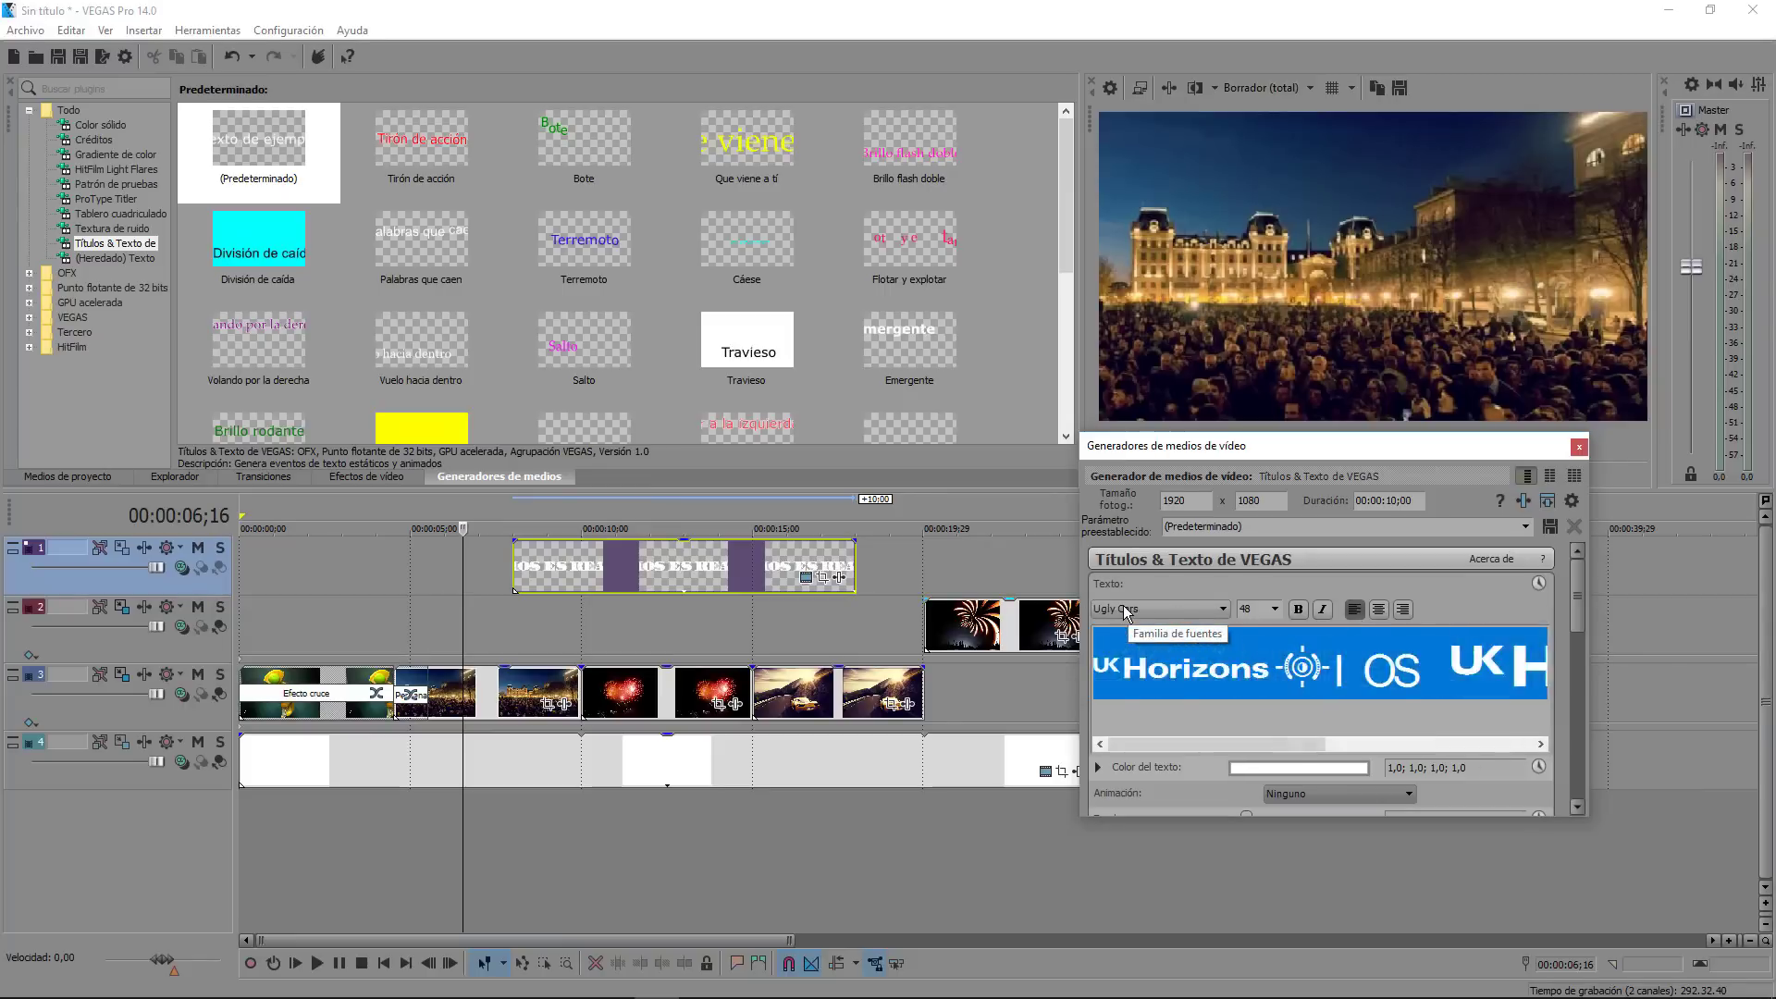
scroll(1125, 606, up, 4)
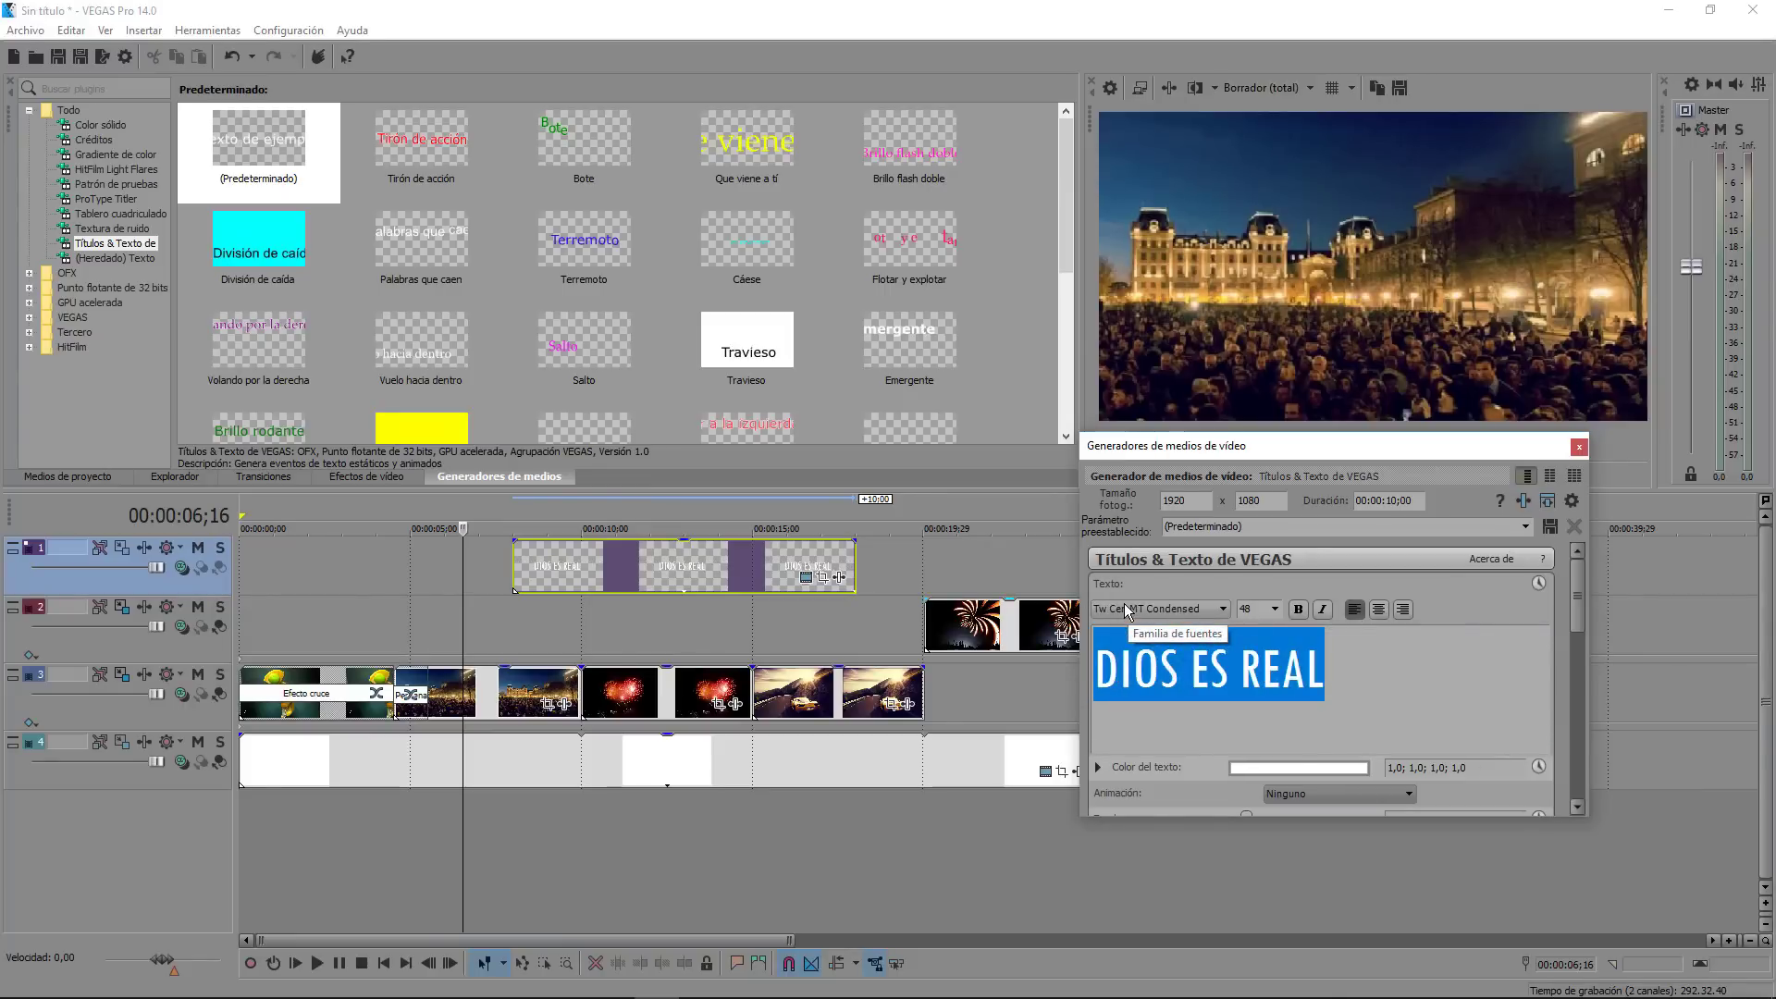
scroll(1124, 606, down, 3)
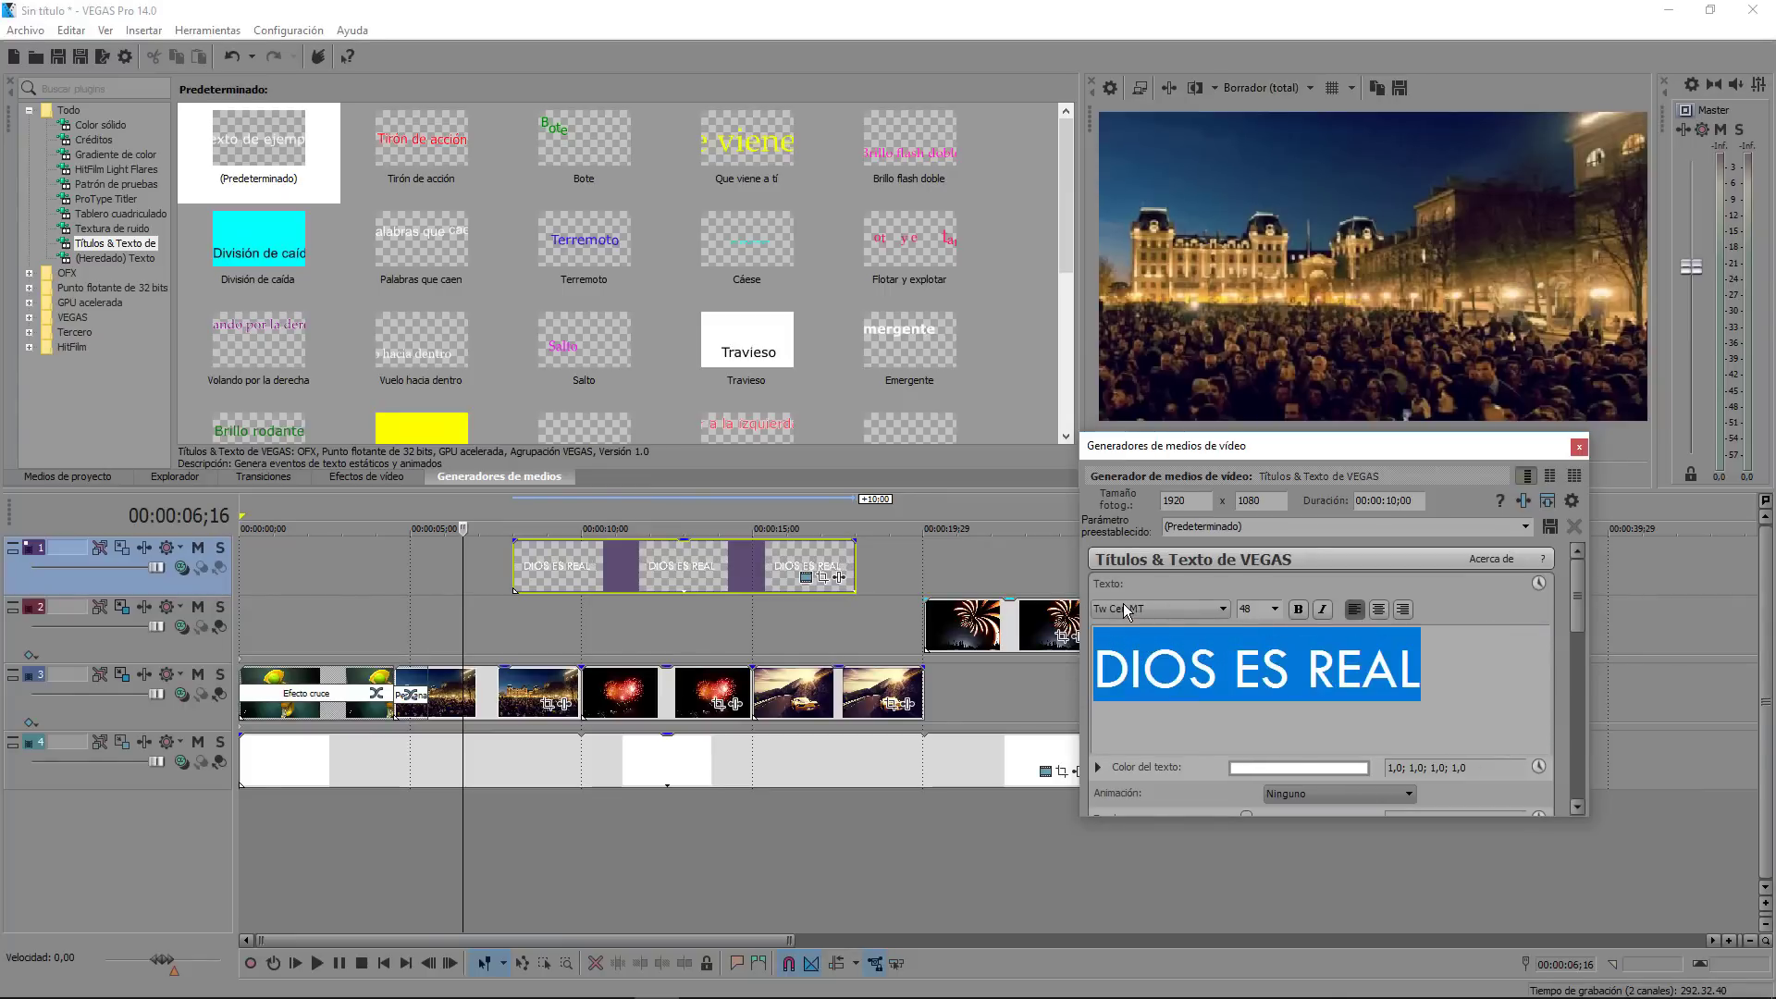
Step: Move the title event earlier to start at about 00:00:00;26, close its generator settings and play it back
drag(621, 581, 396, 570)
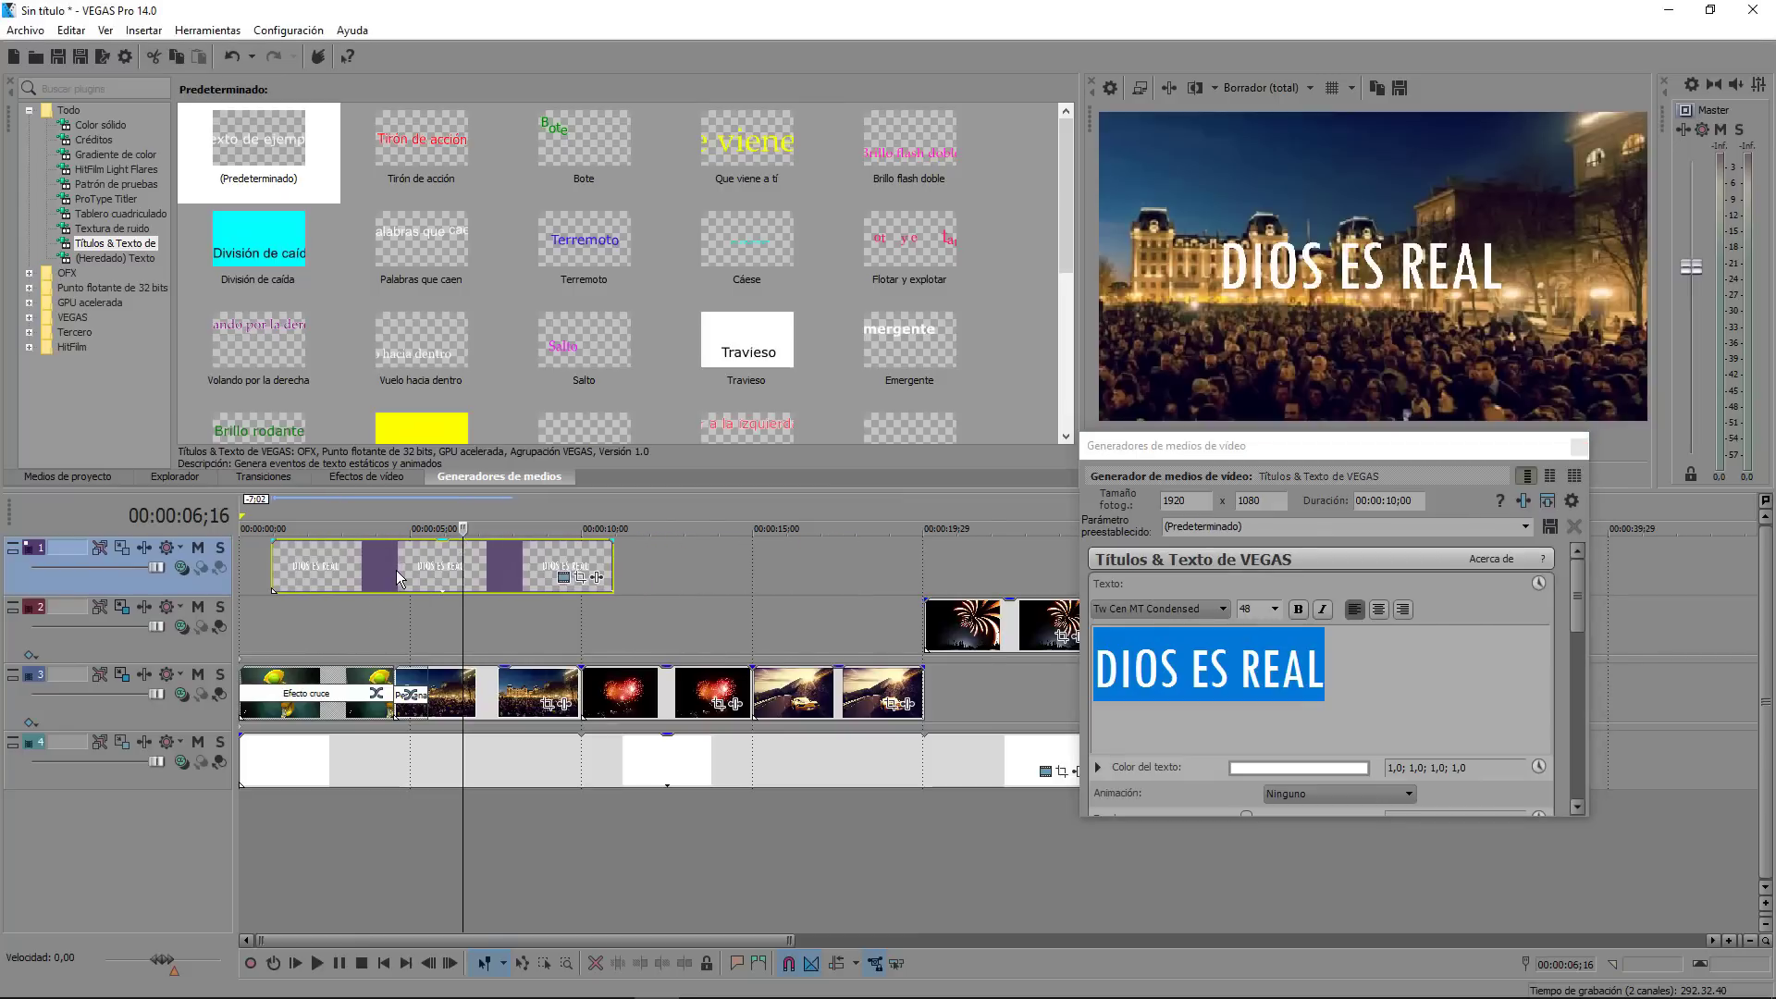
click(270, 555)
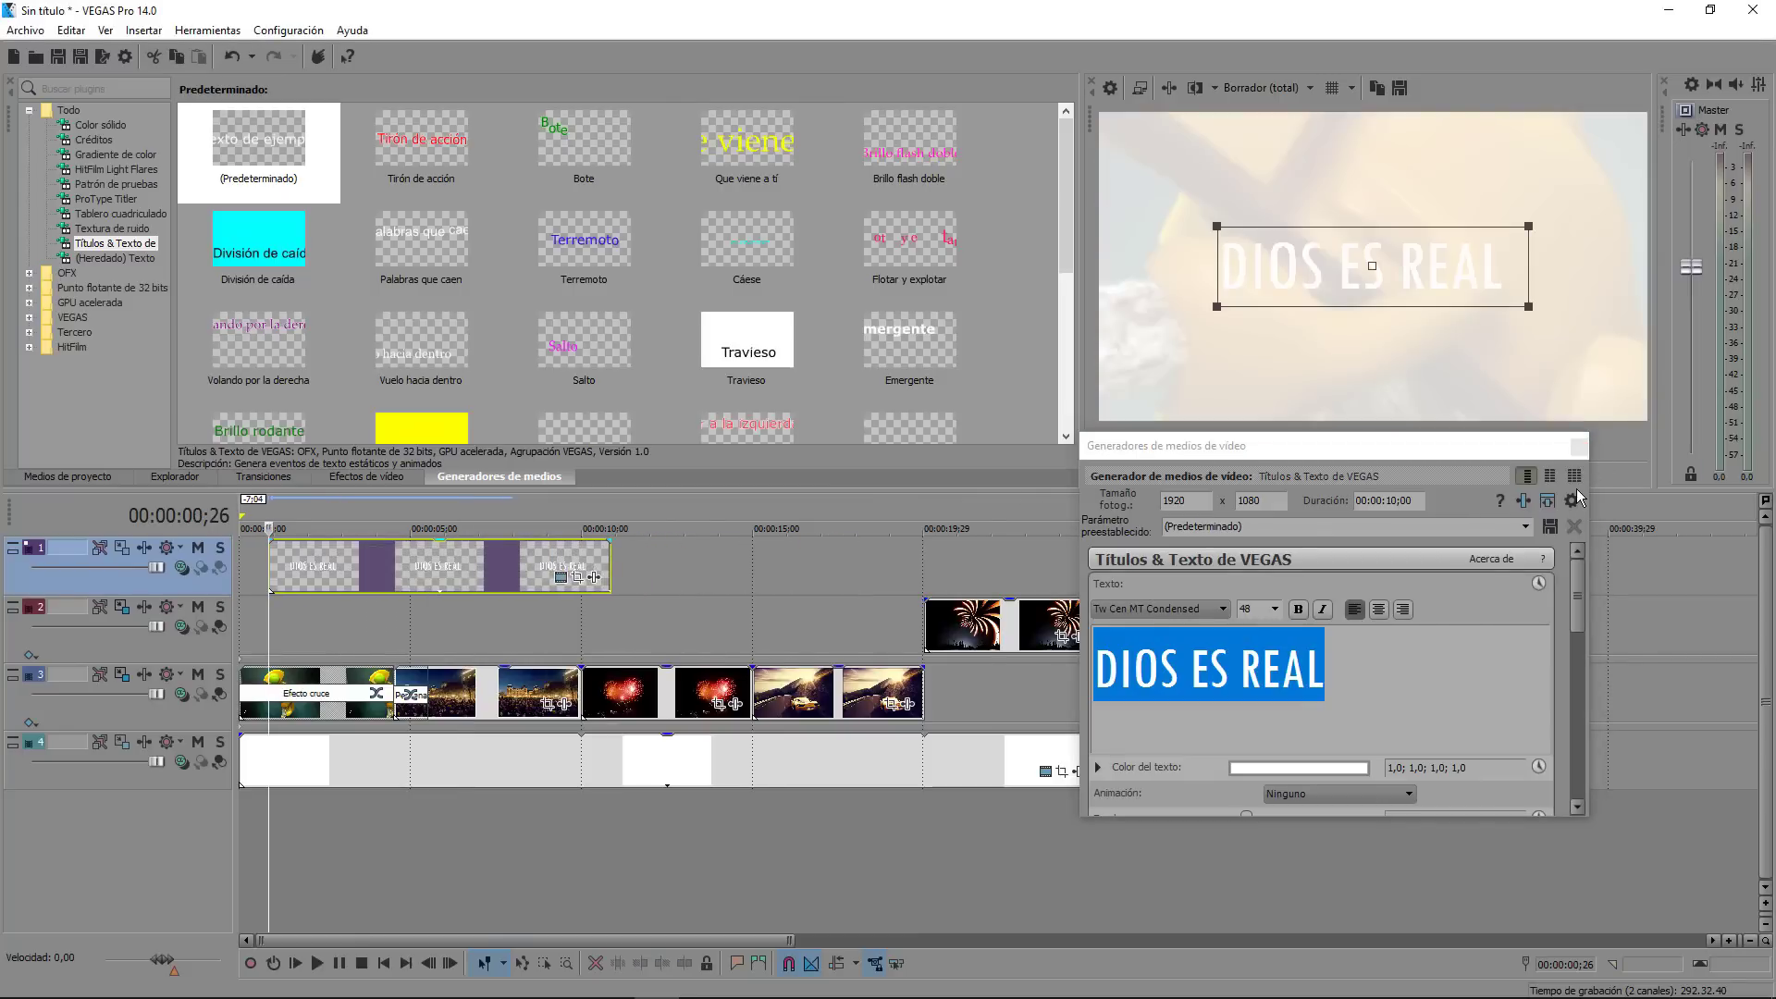
click(1579, 447)
key(space)
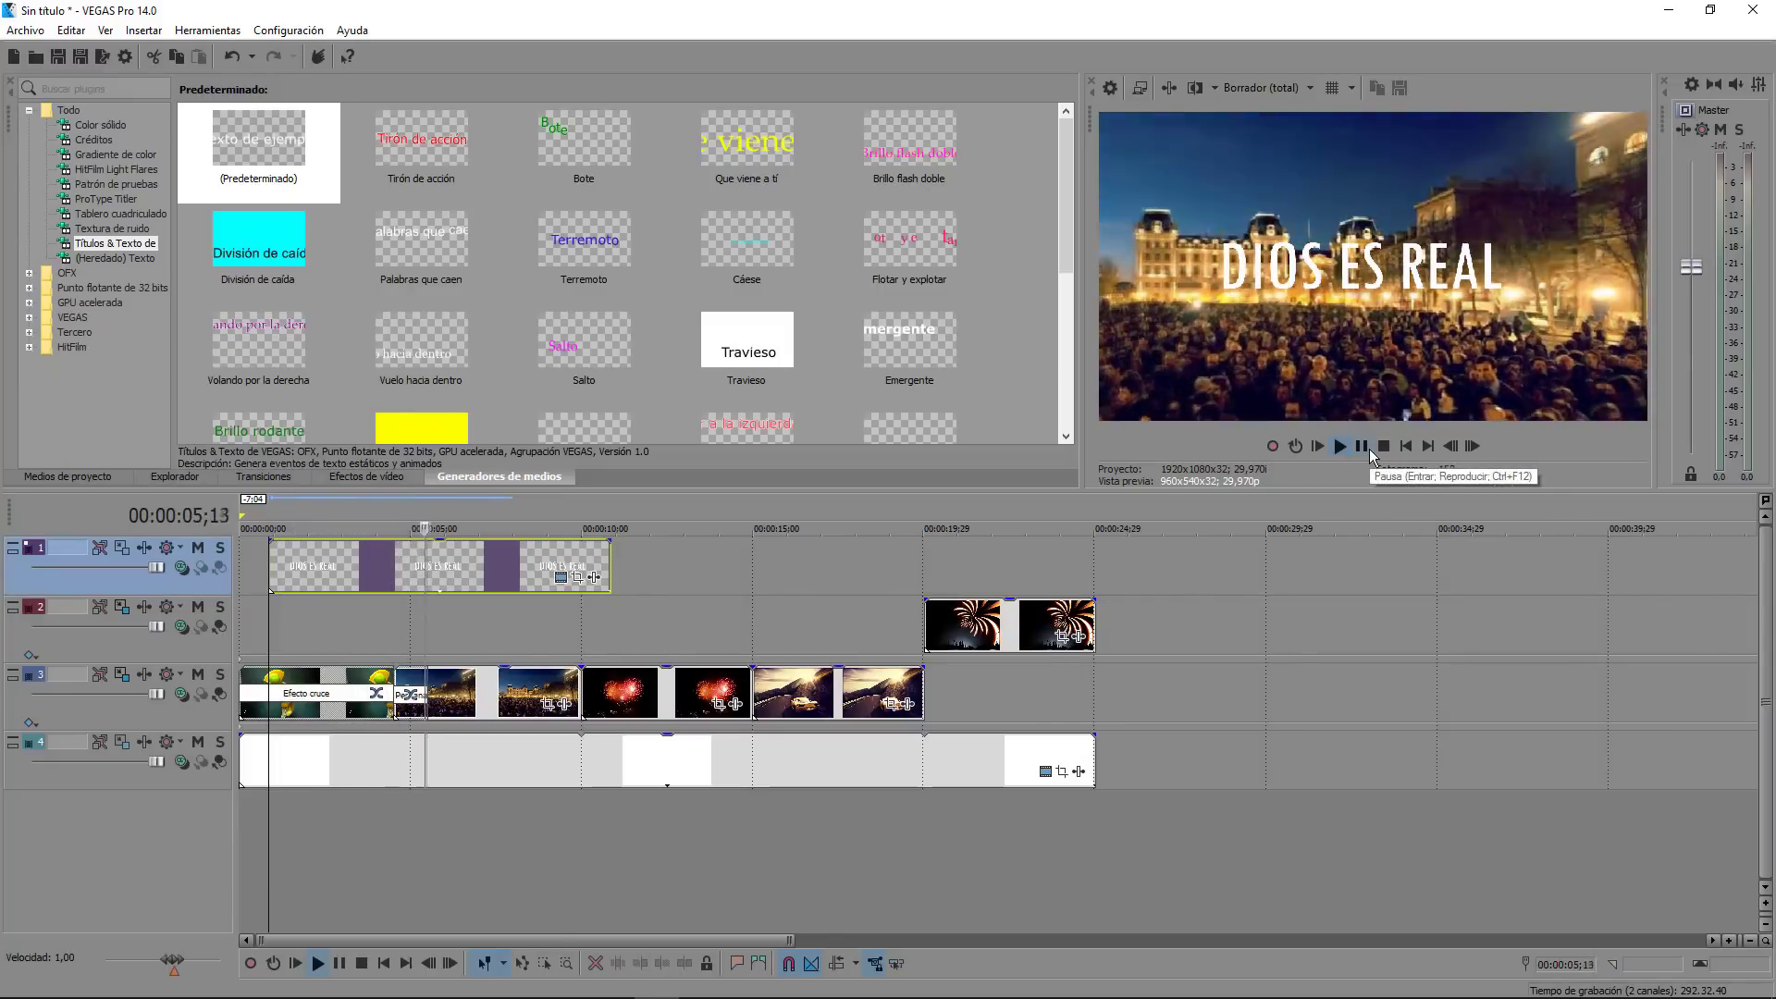
click(1361, 446)
Step: Resize the title event to run from near the timeline start to shortly before the end of the chameleon image
drag(606, 556, 350, 556)
click(264, 585)
scroll(264, 584, up, 4)
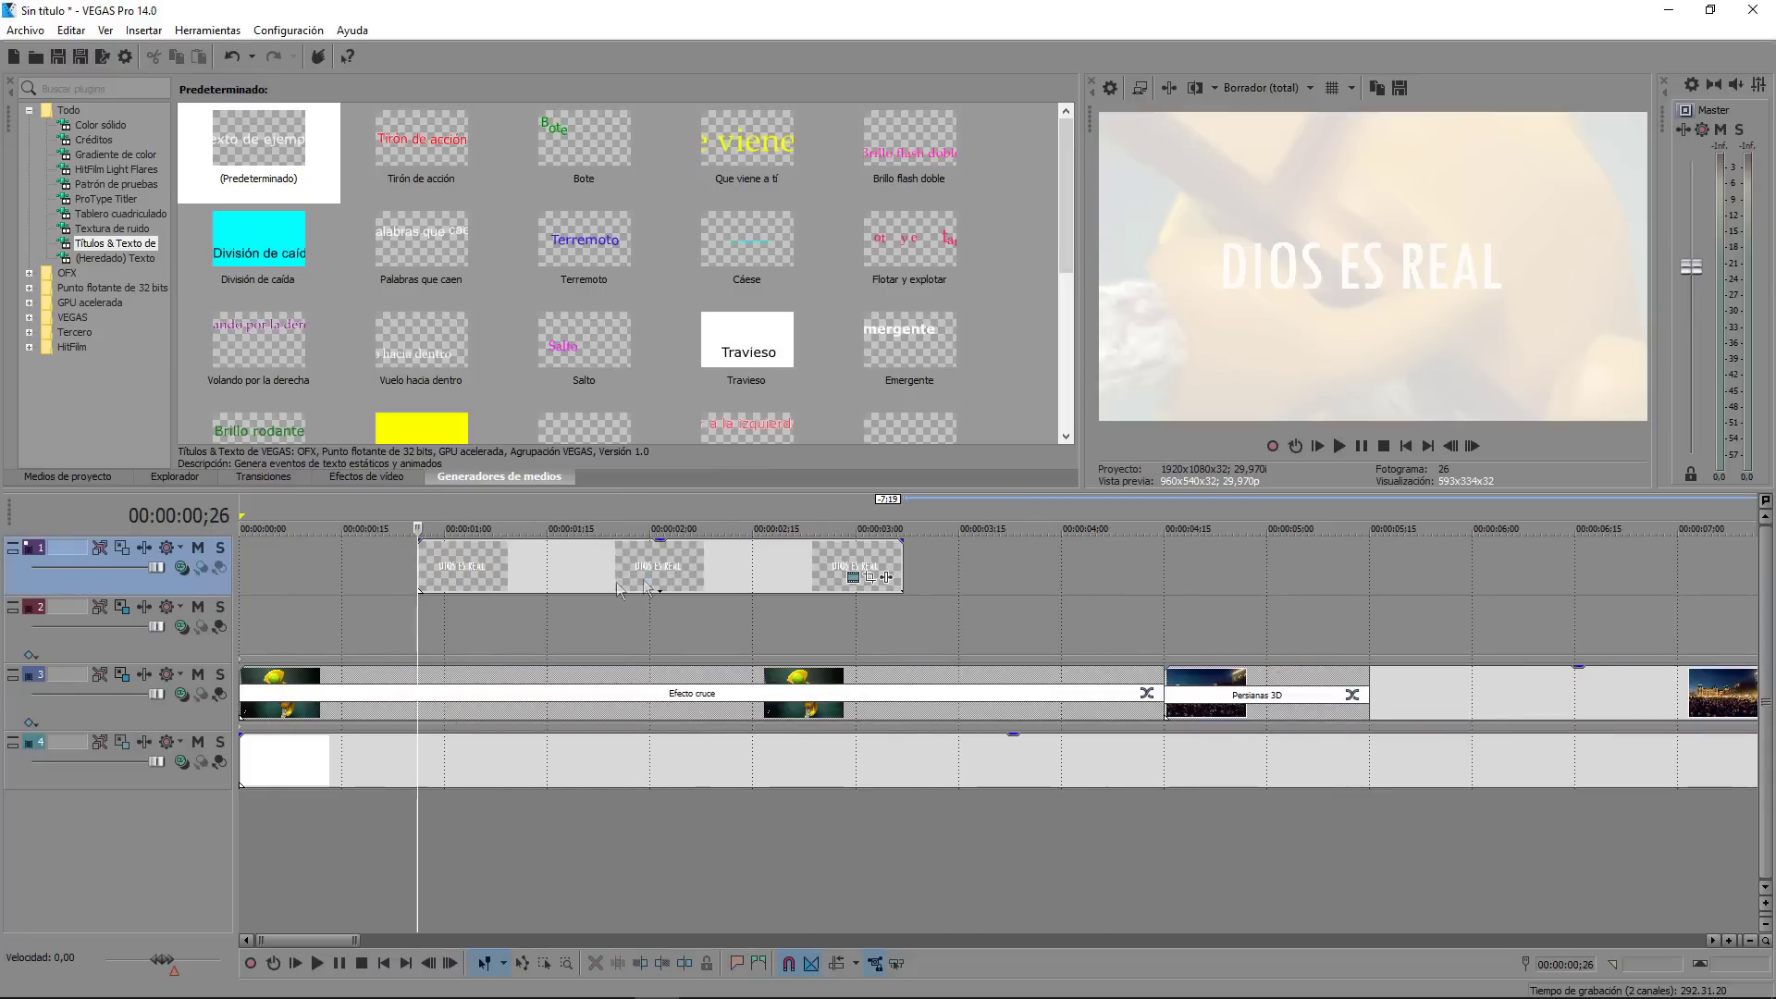
drag(721, 587, 673, 597)
drag(792, 559, 1101, 558)
drag(308, 563, 253, 563)
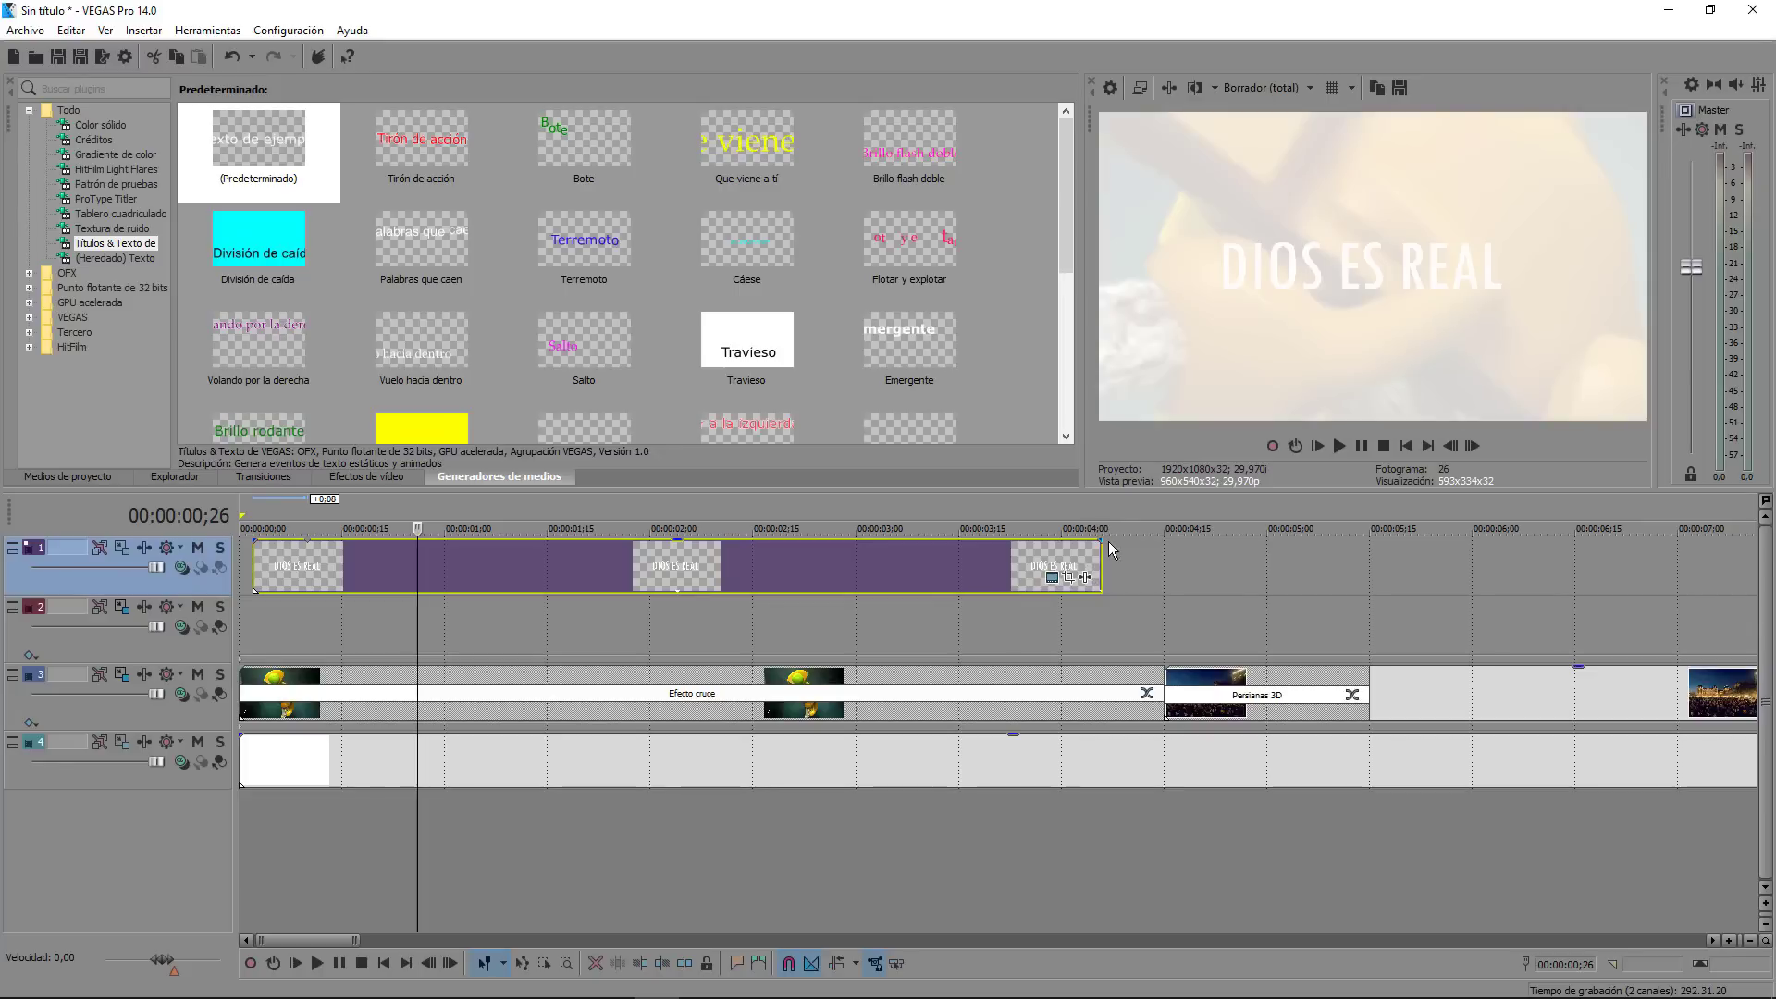
Step: Add a fade-out over about the last third of the title event and play it back
drag(1101, 541, 983, 548)
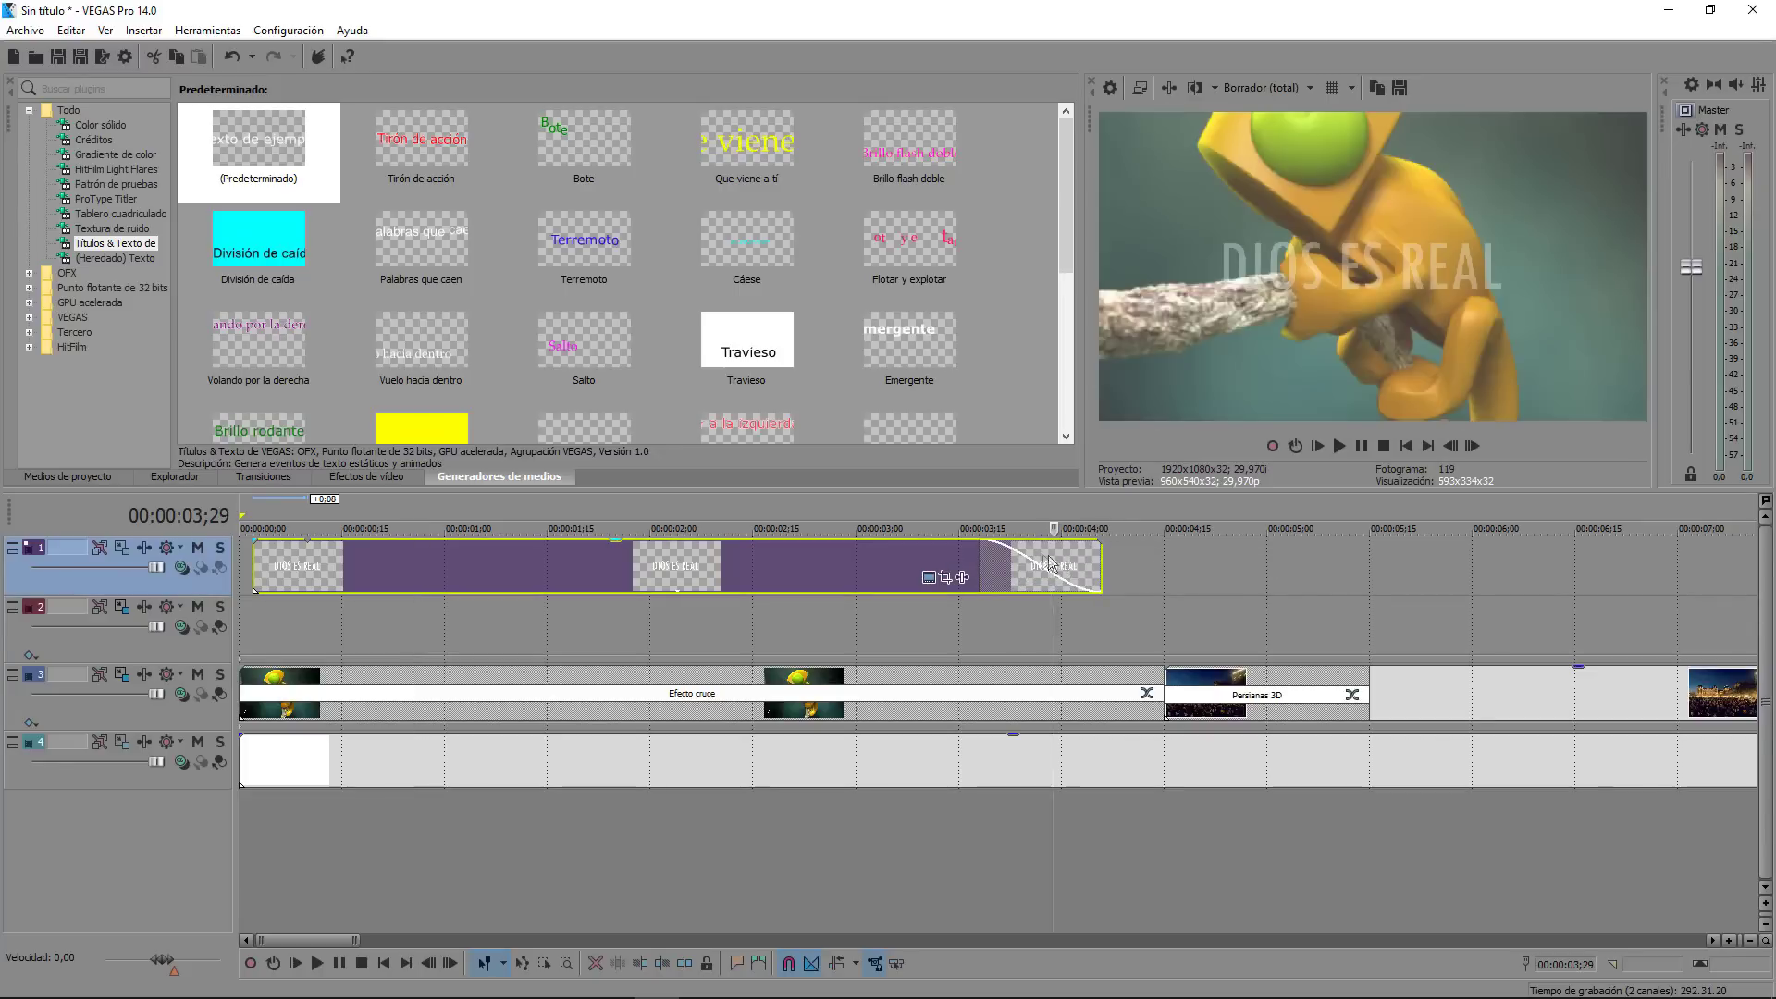
drag(980, 553, 824, 601)
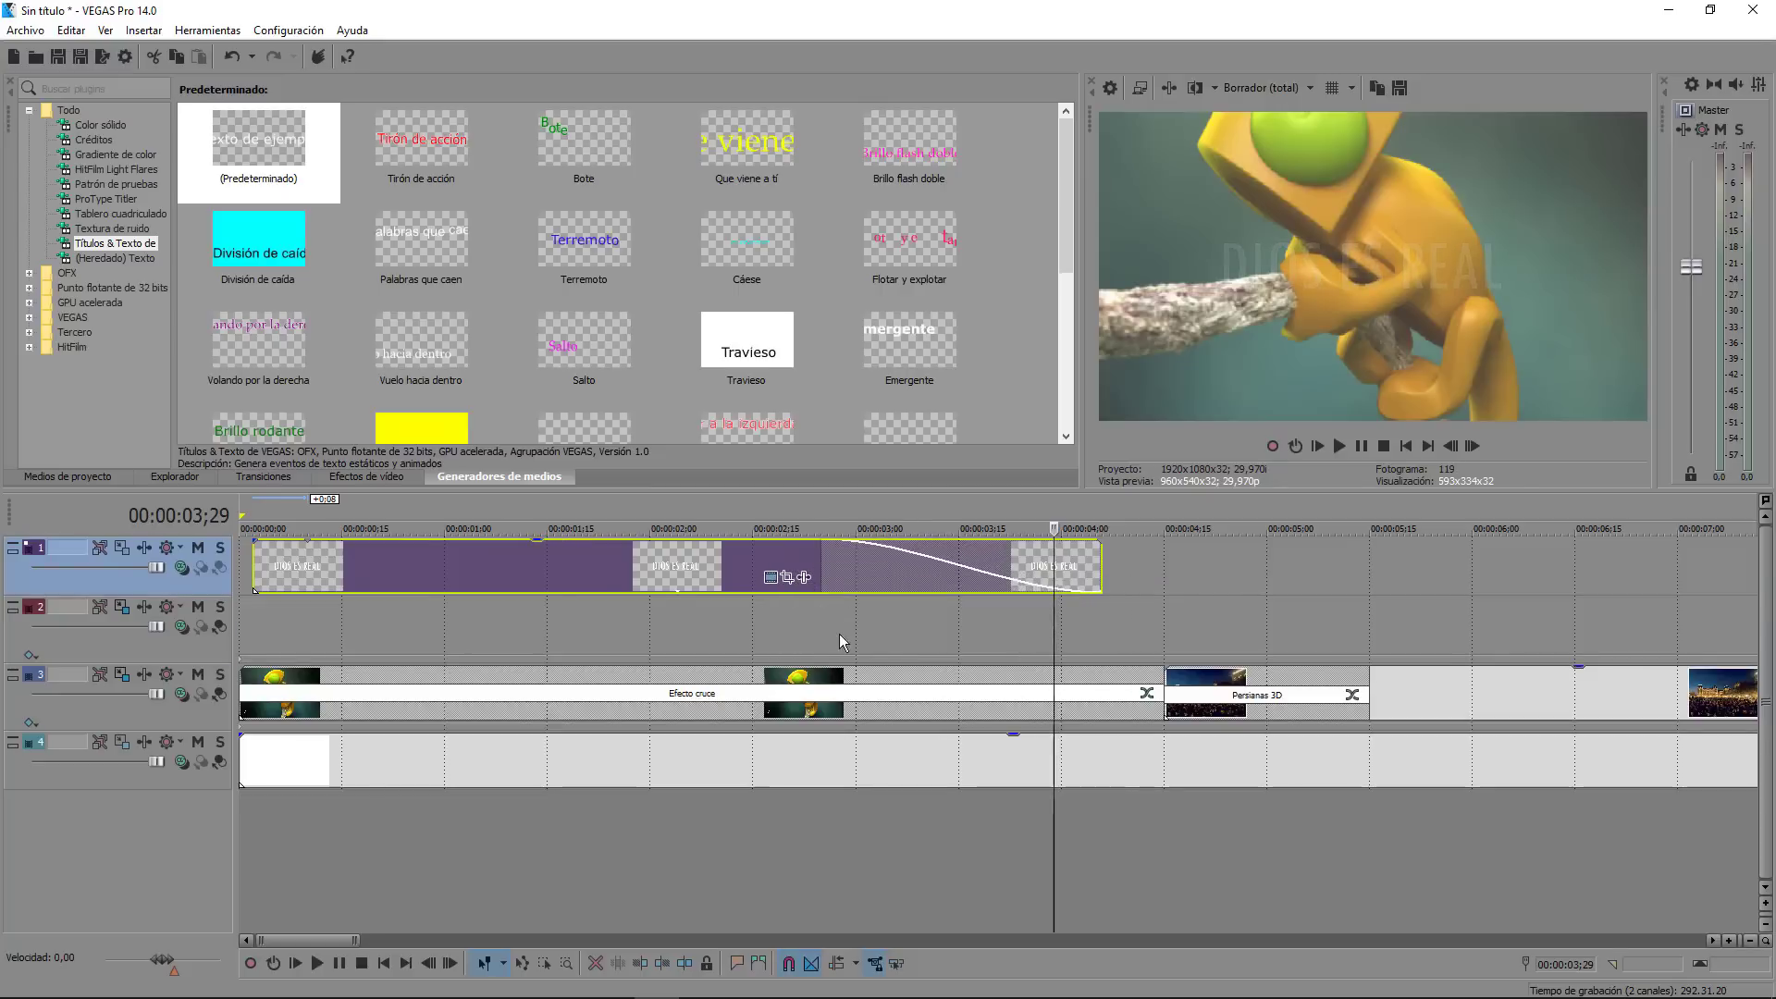
click(840, 634)
click(1340, 446)
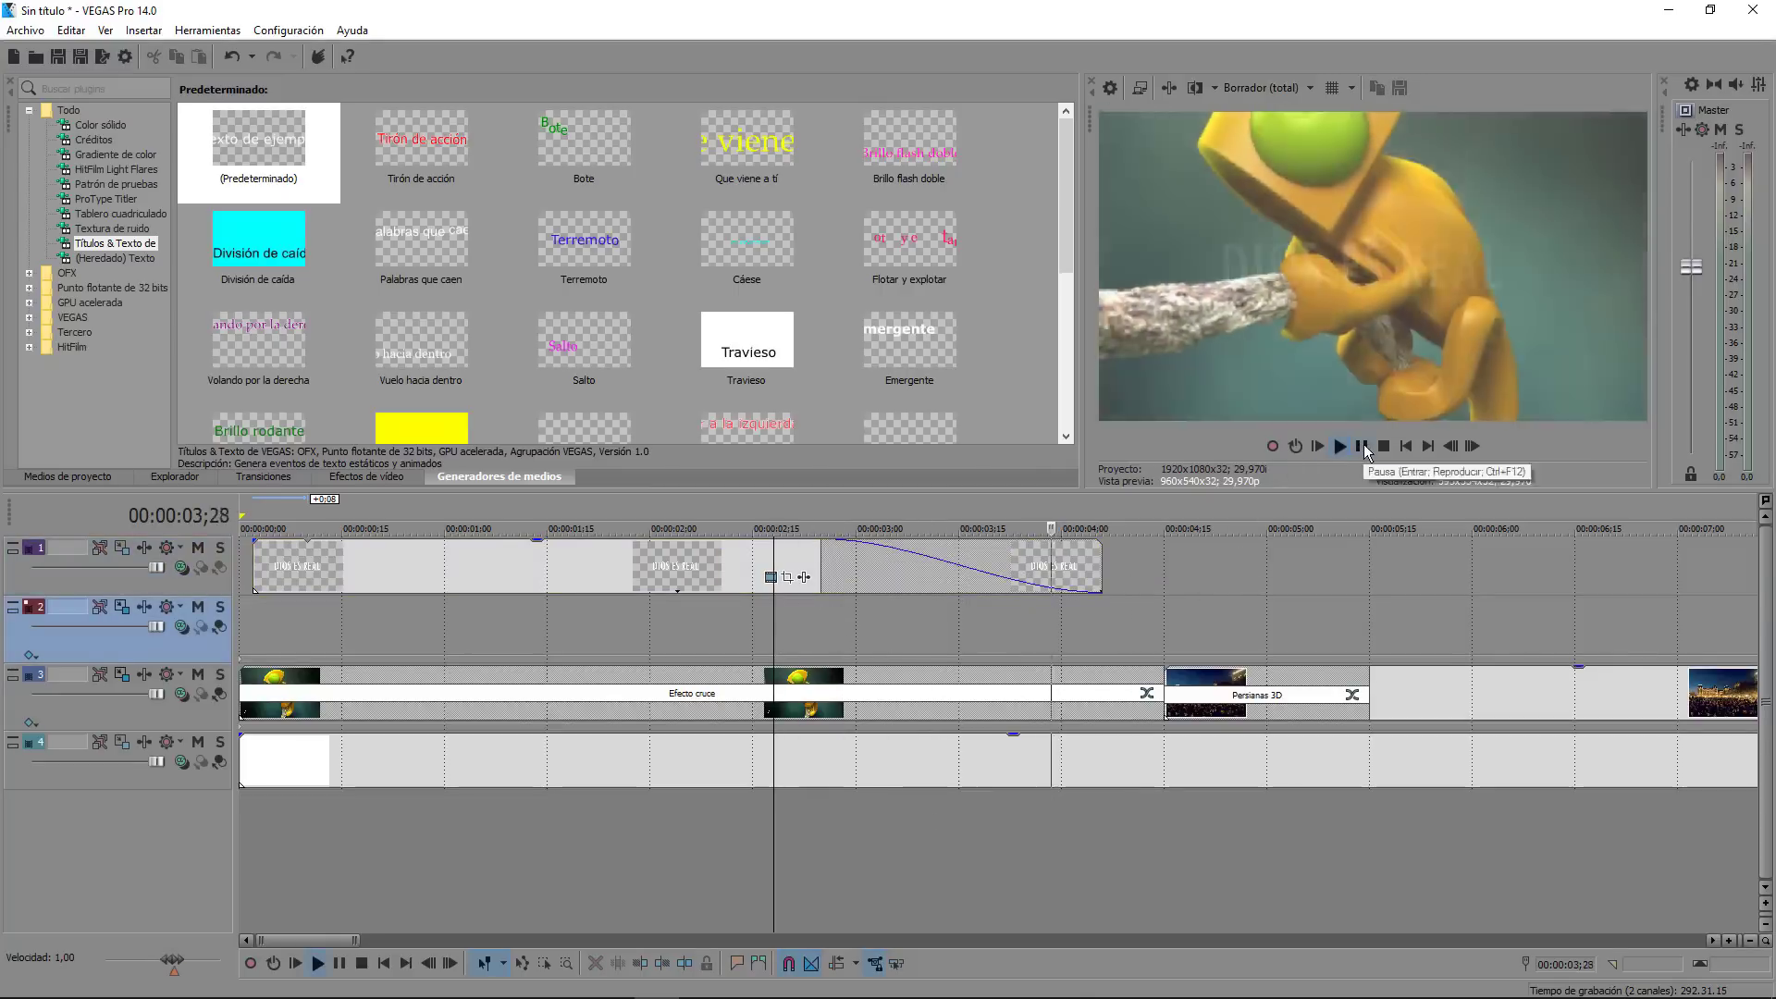
click(1362, 446)
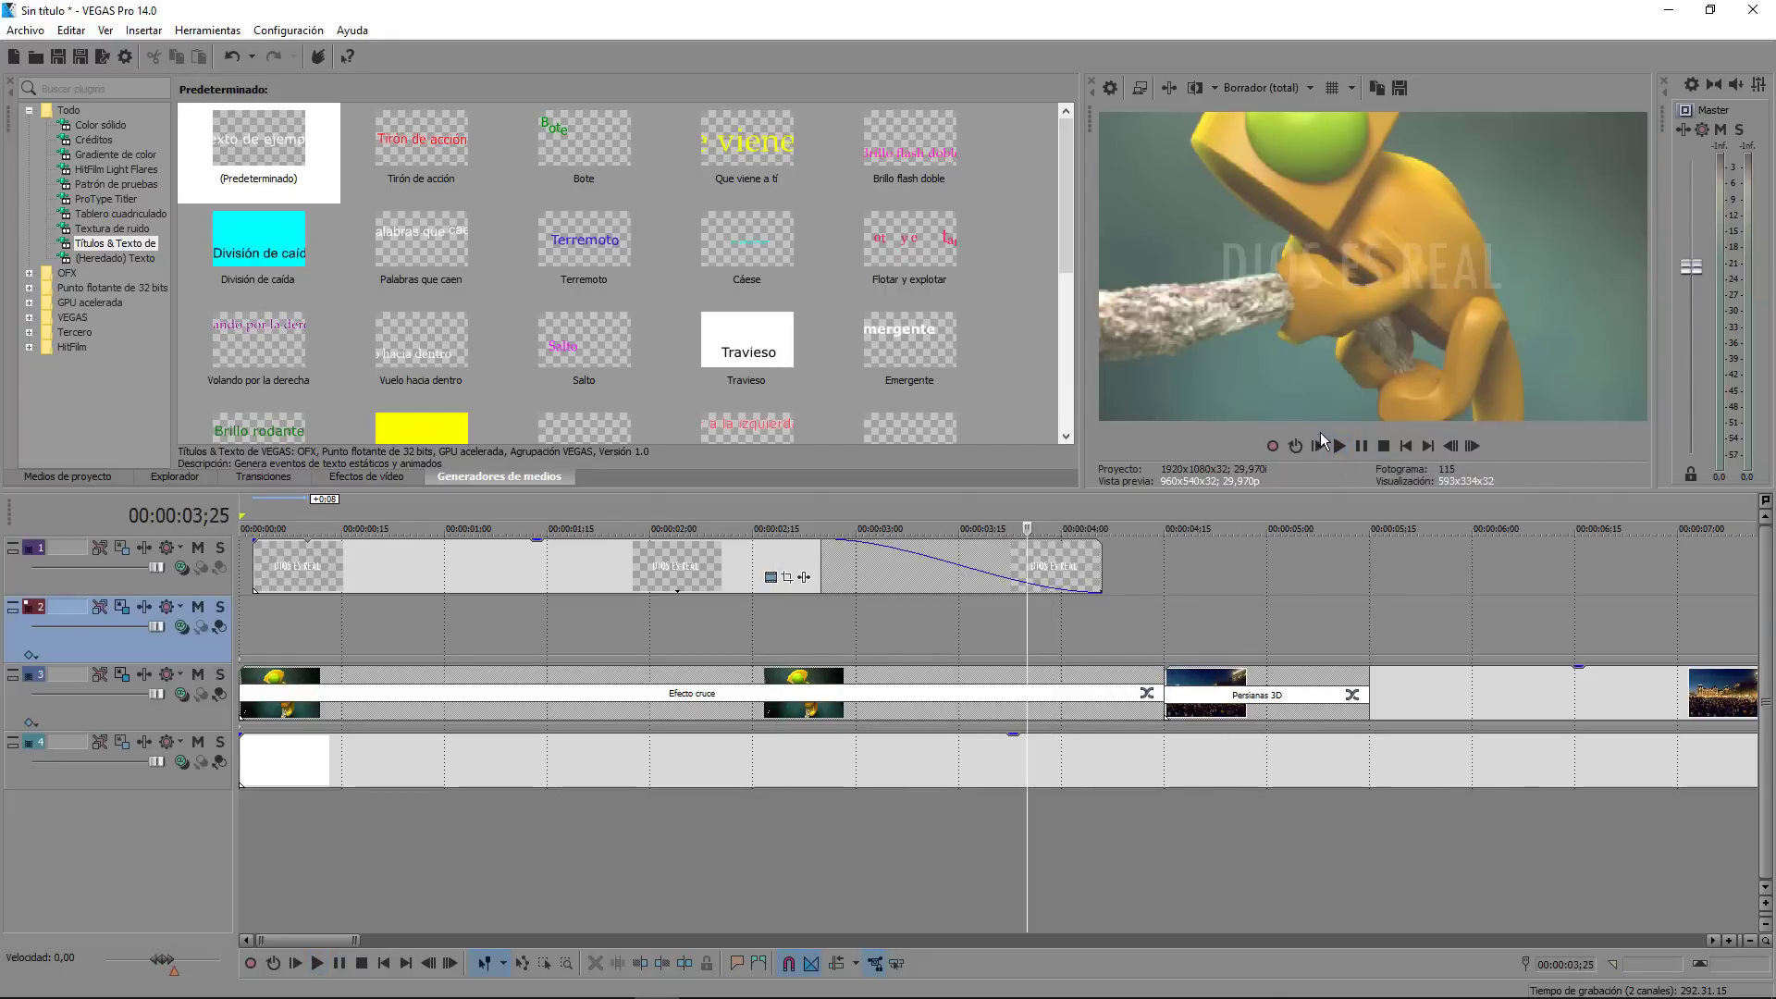
Step: Apply the Efecto cruce transition with the Zoom de cruce A/B preset to the start of the title event
scroll(609, 668, down, 4)
click(361, 598)
scroll(402, 592, up, 2)
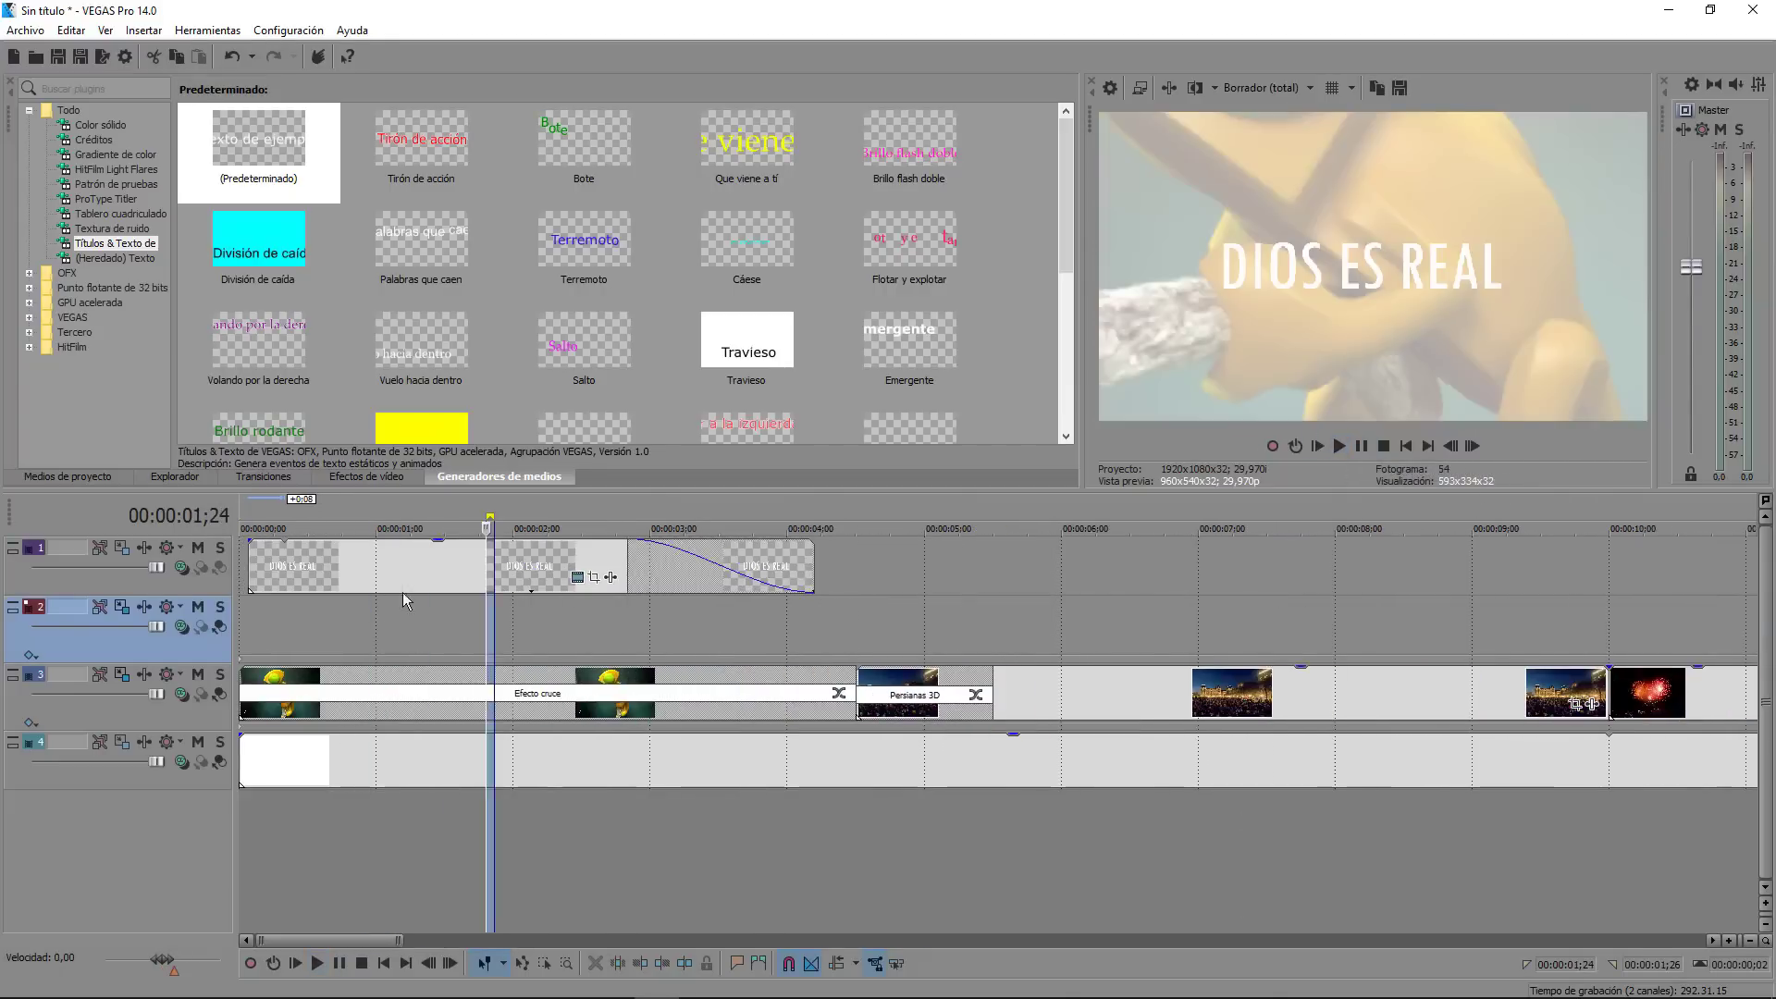
click(402, 588)
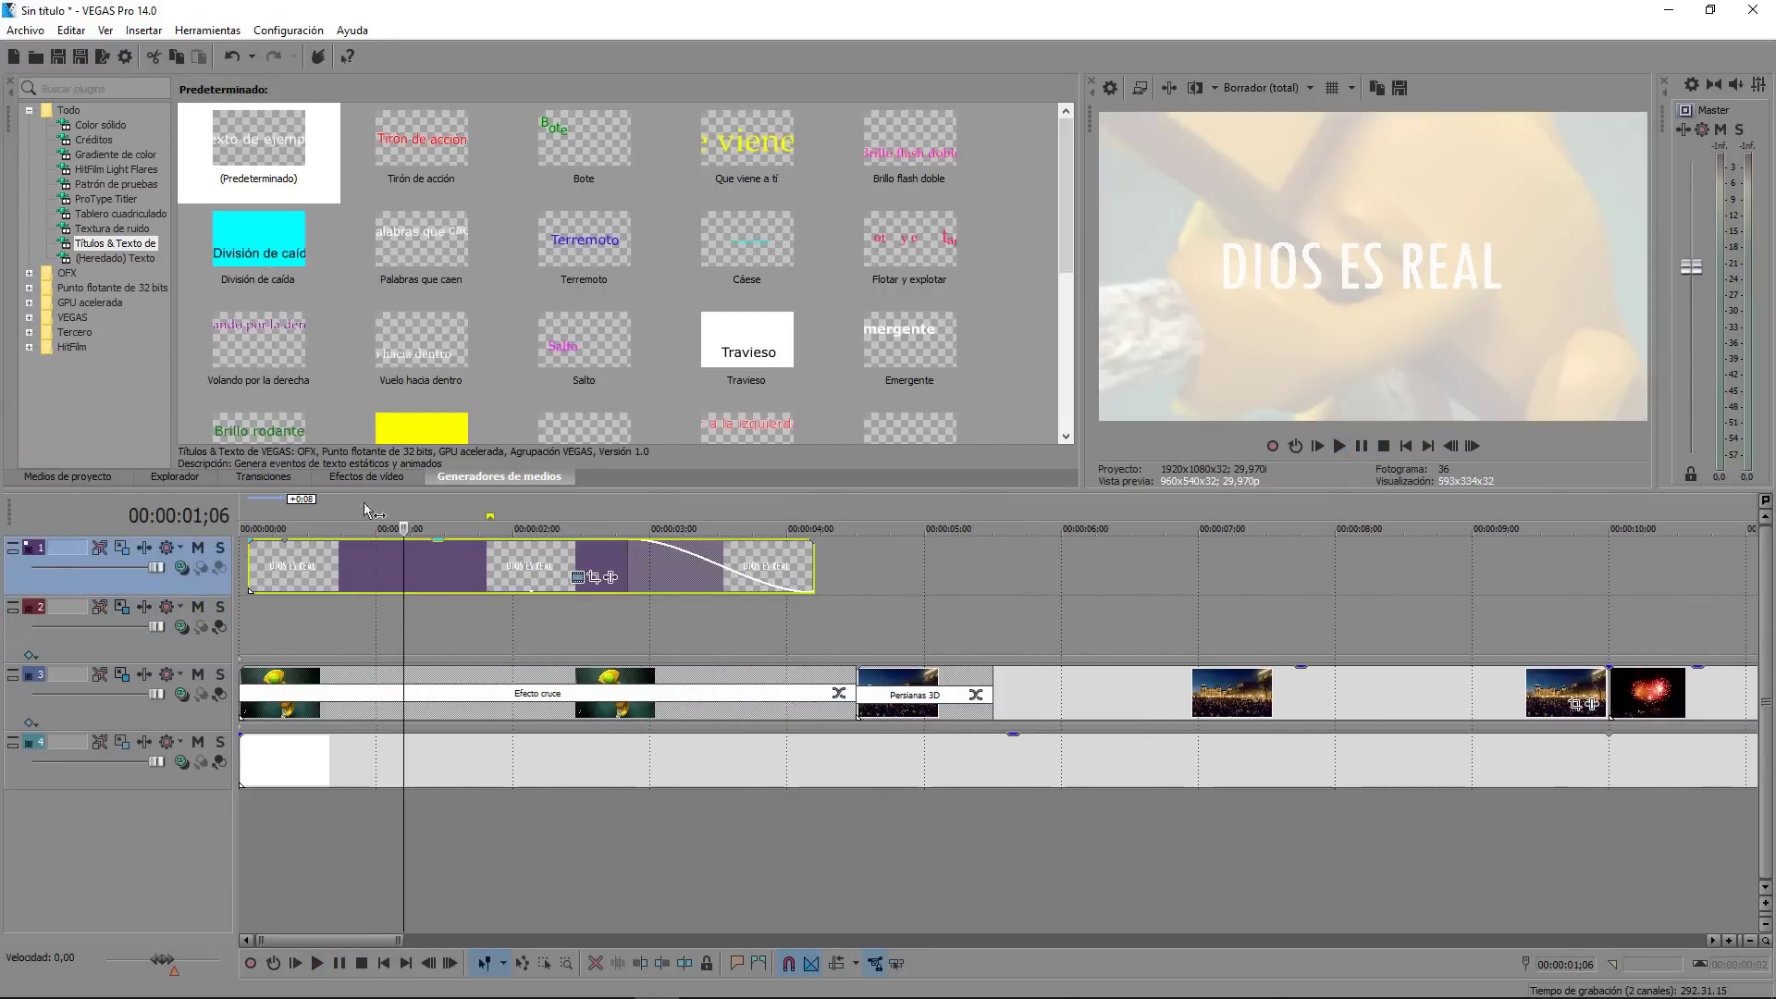
click(269, 477)
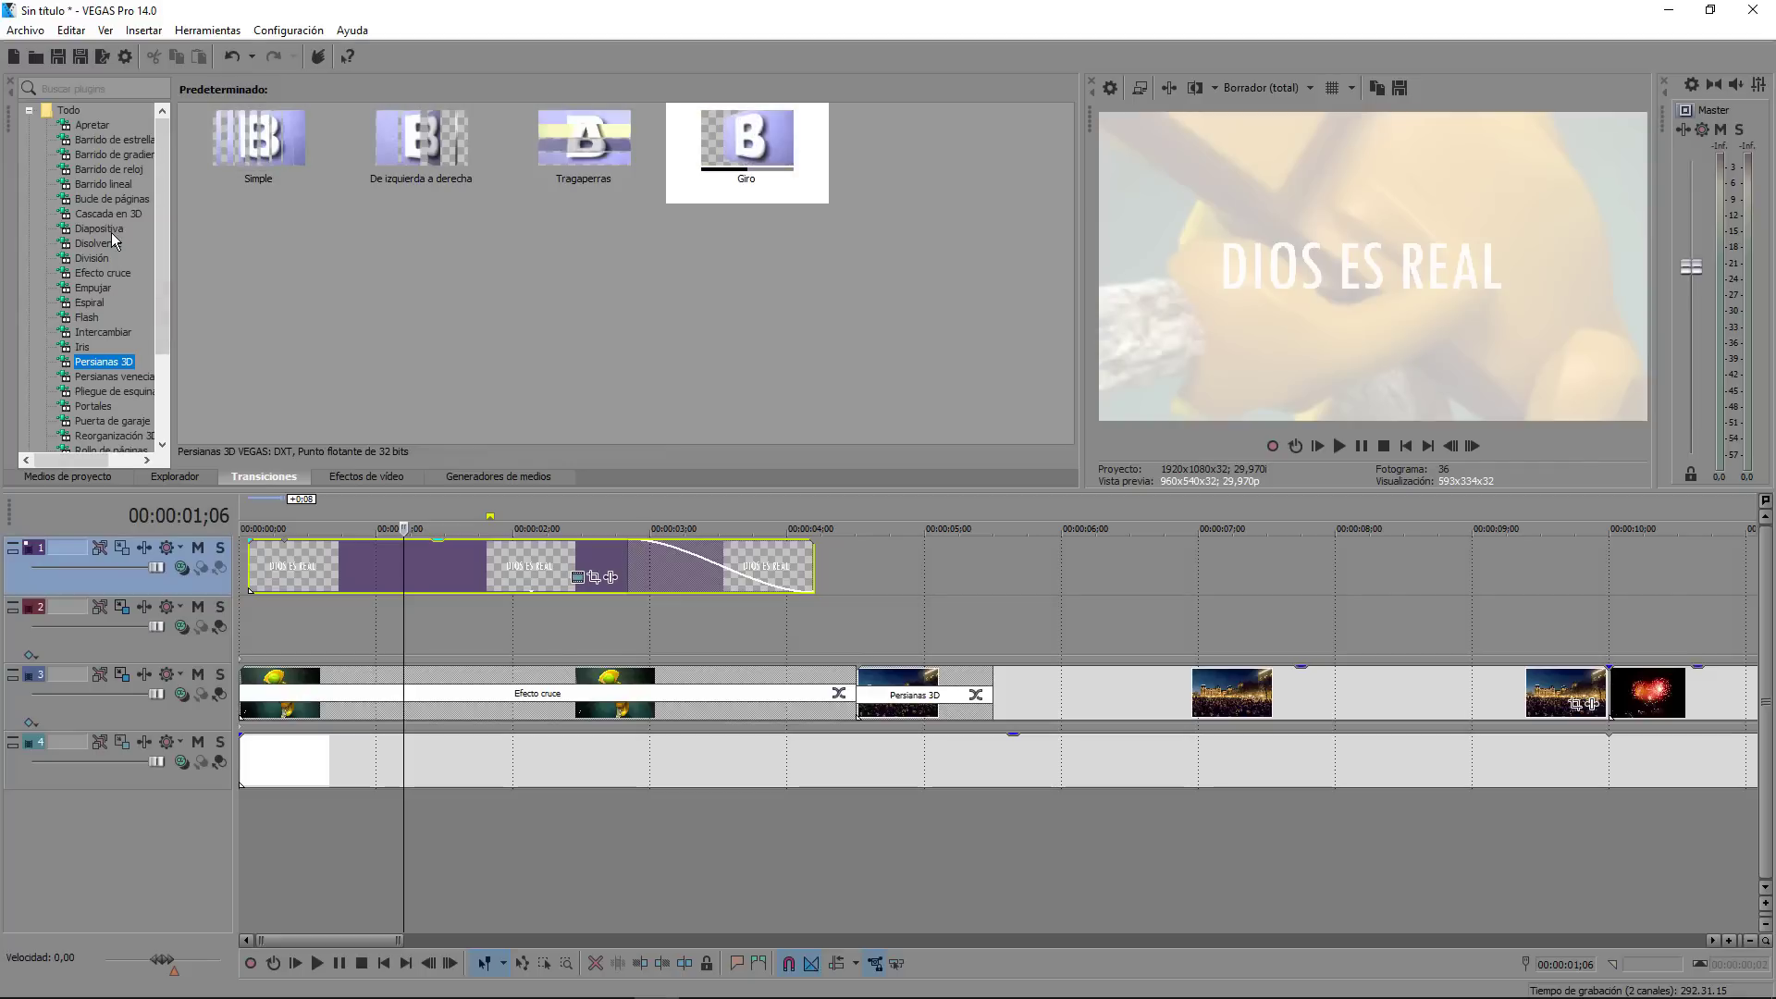
click(111, 274)
drag(584, 148, 256, 586)
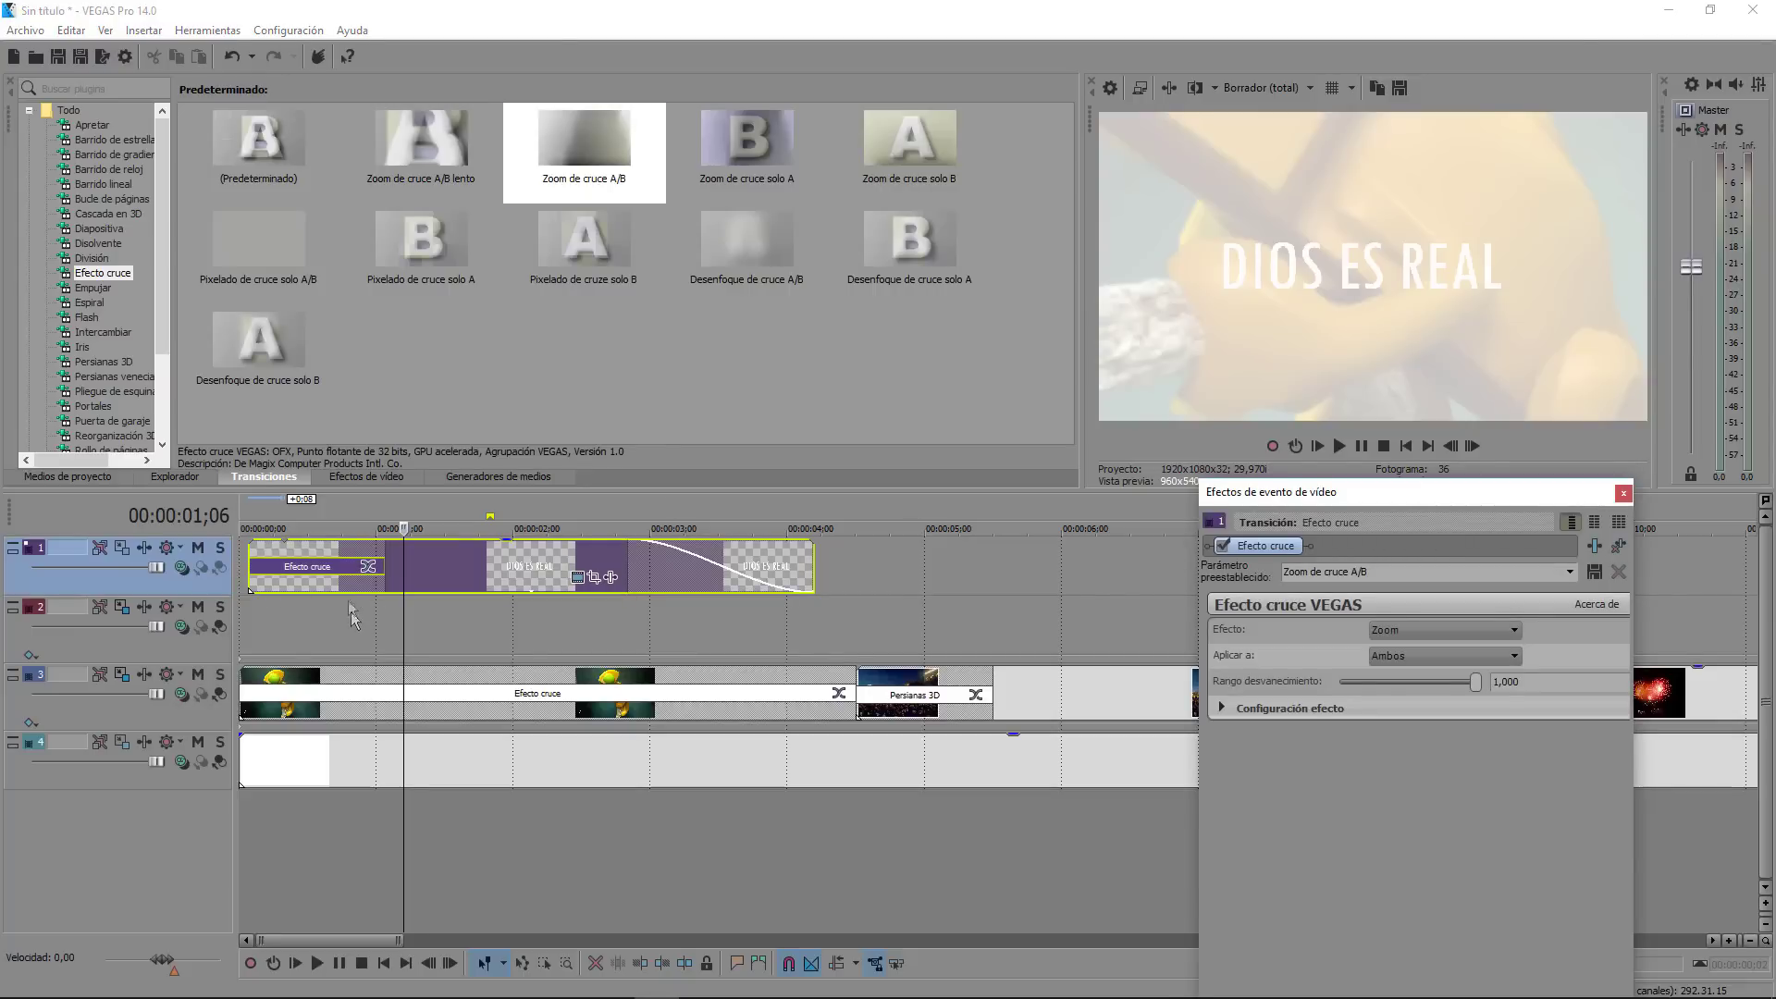
Step: Shorten the title's opening Efecto cruce transition to a few frames and play it back
drag(383, 558, 275, 559)
click(257, 616)
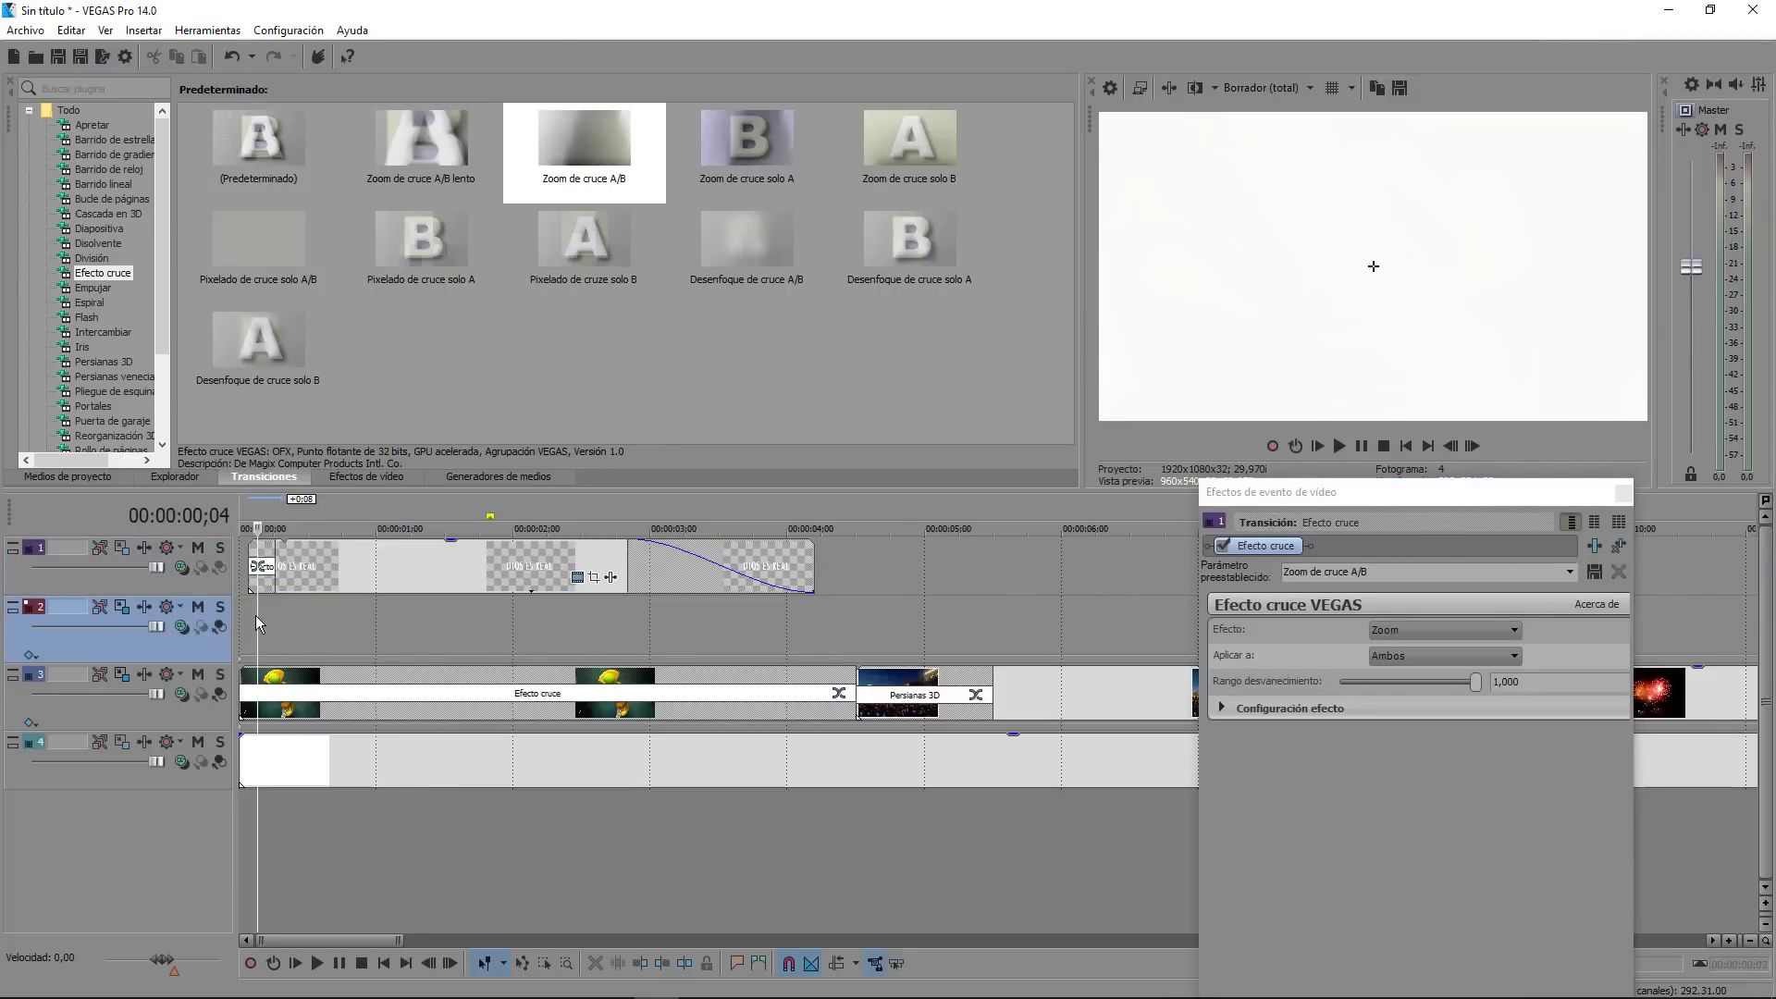
key(space)
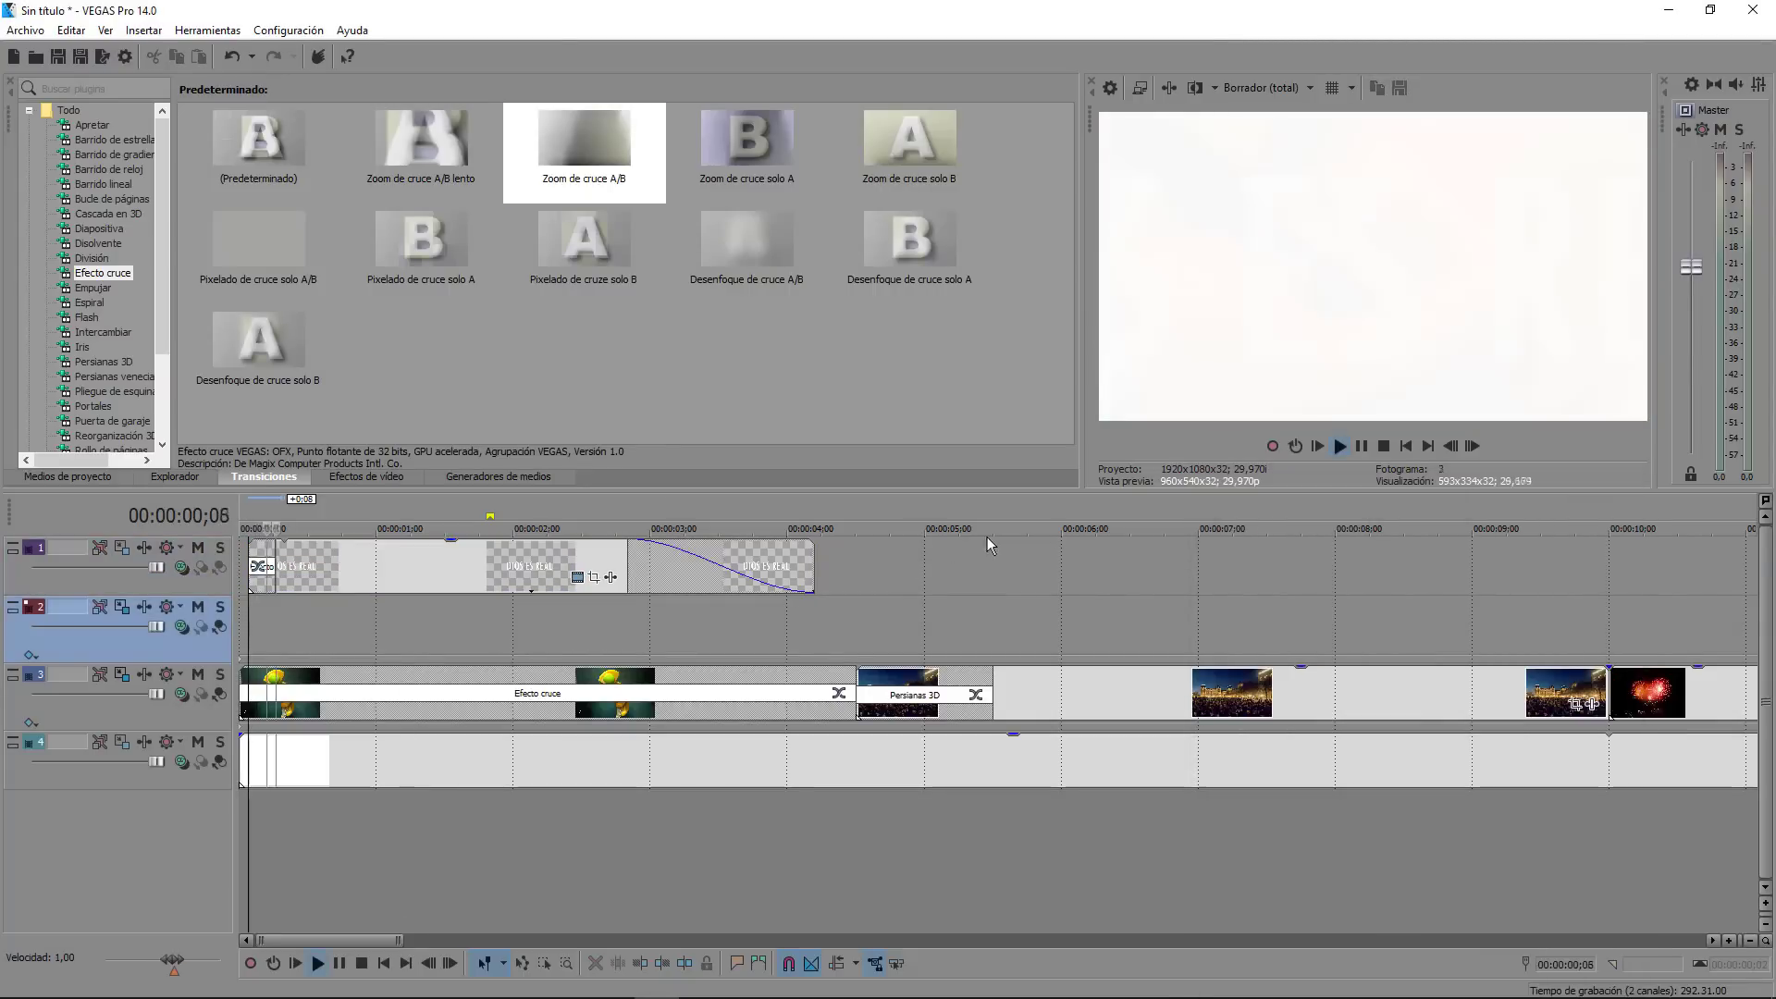
key(space)
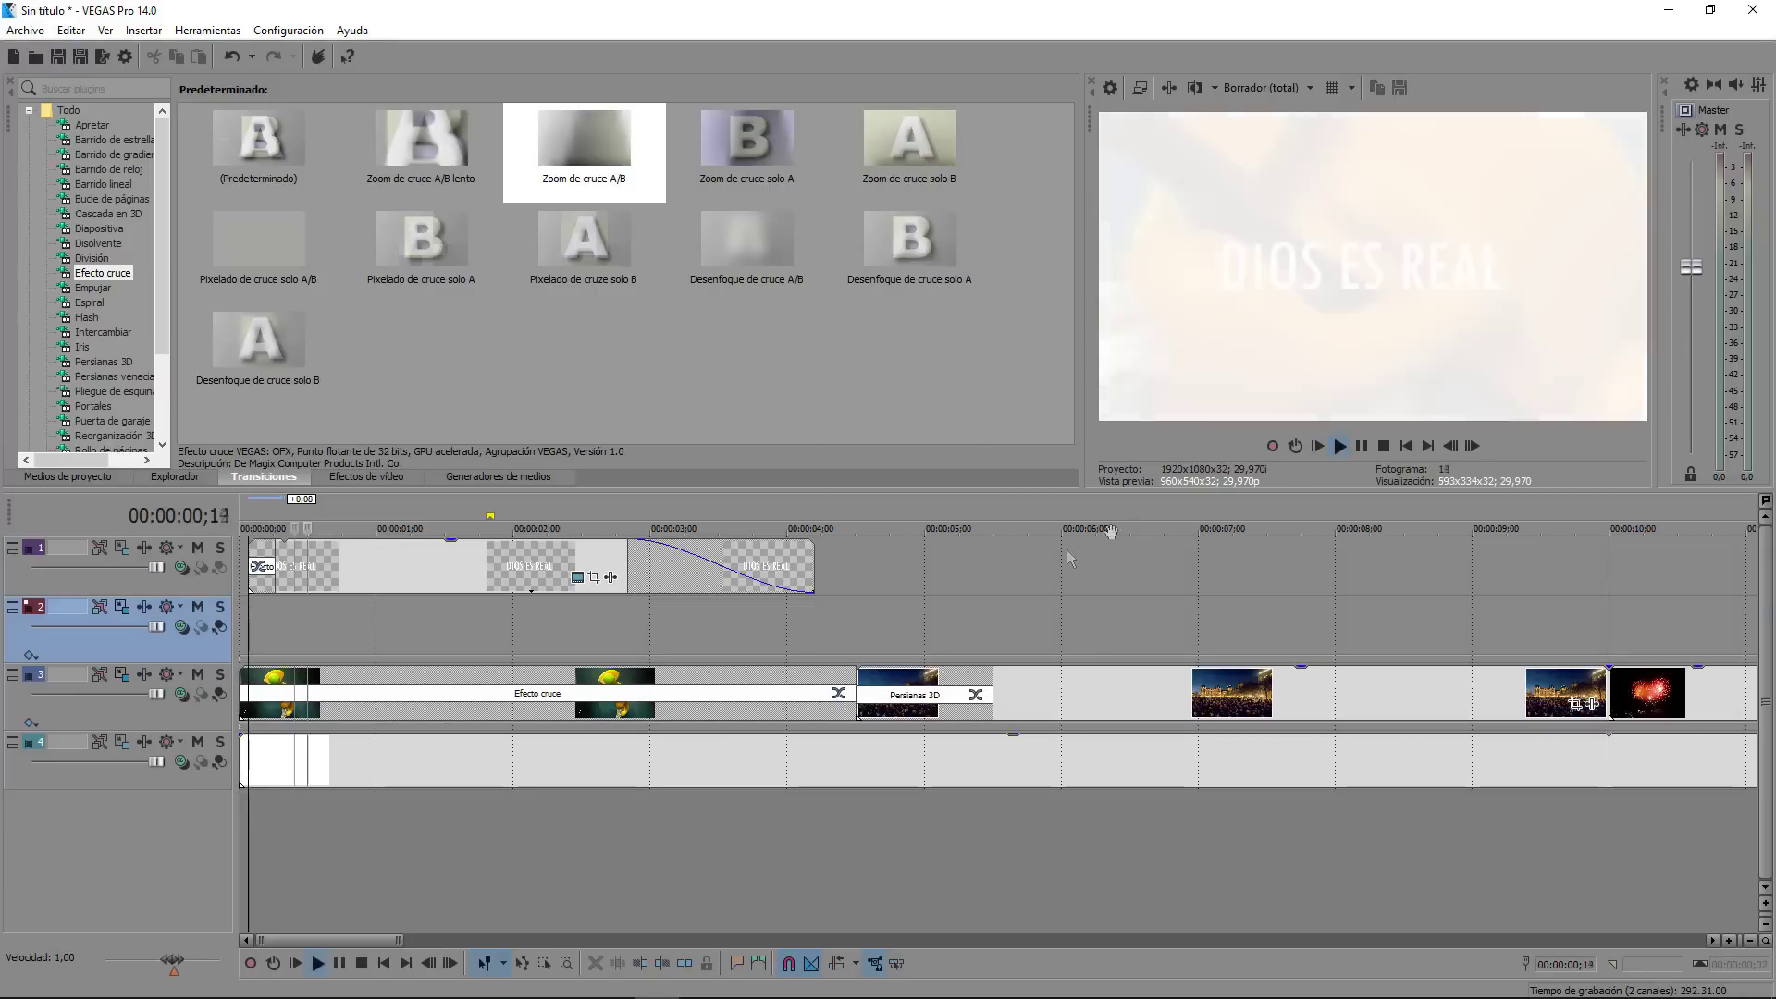
Step: Replace the title's opening transition preset with Zoom de cruce solo A and play it back
drag(741, 157, 263, 566)
click(1323, 445)
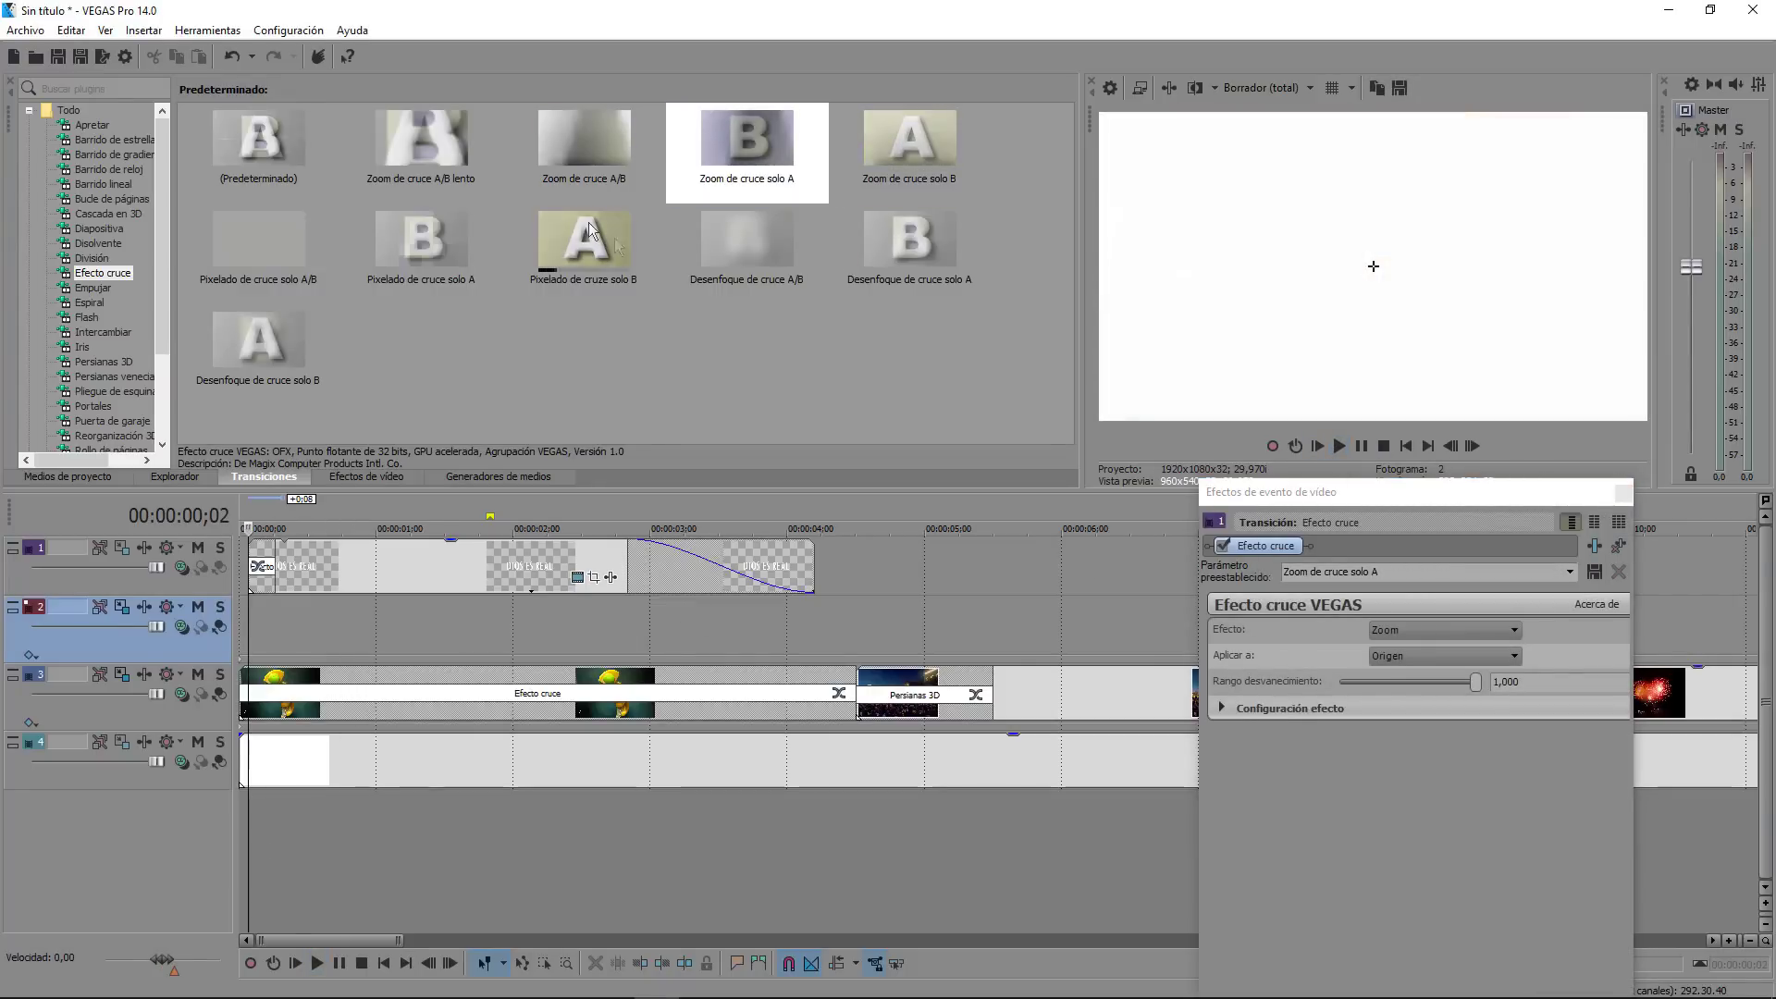
Step: Replace the title's opening transition preset with Zoom de cruce A/B and play back the sequence
drag(574, 136, 261, 587)
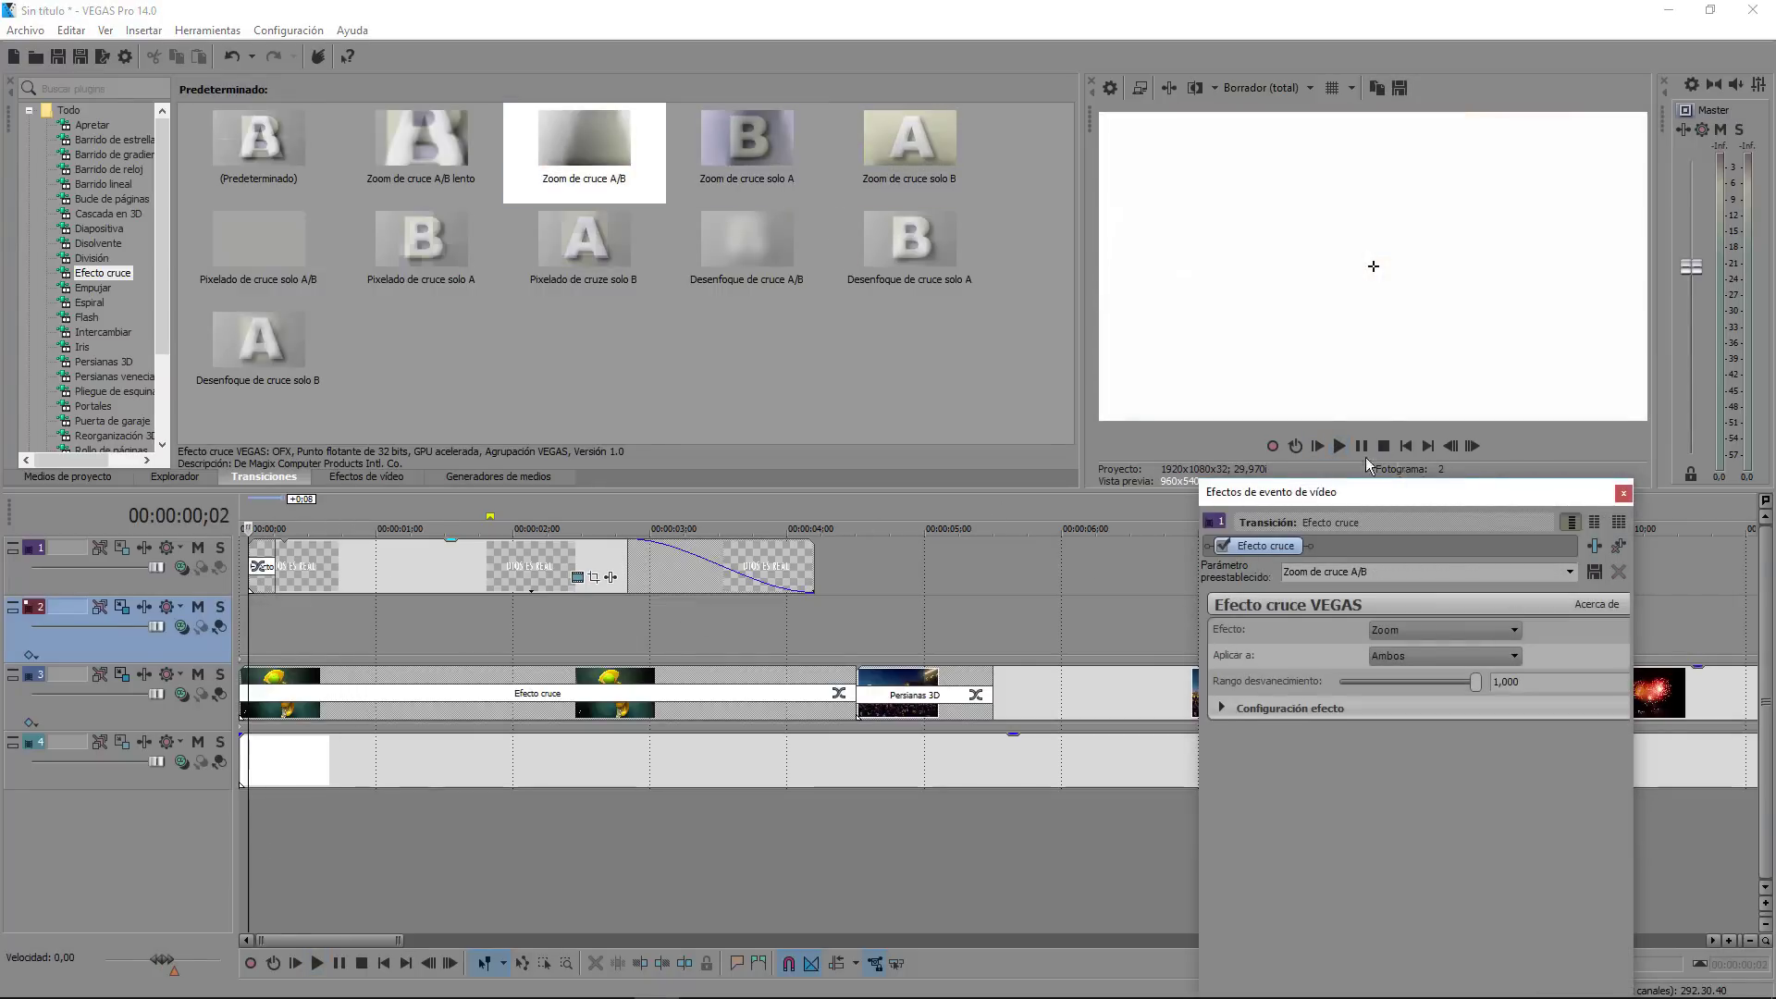
click(1310, 446)
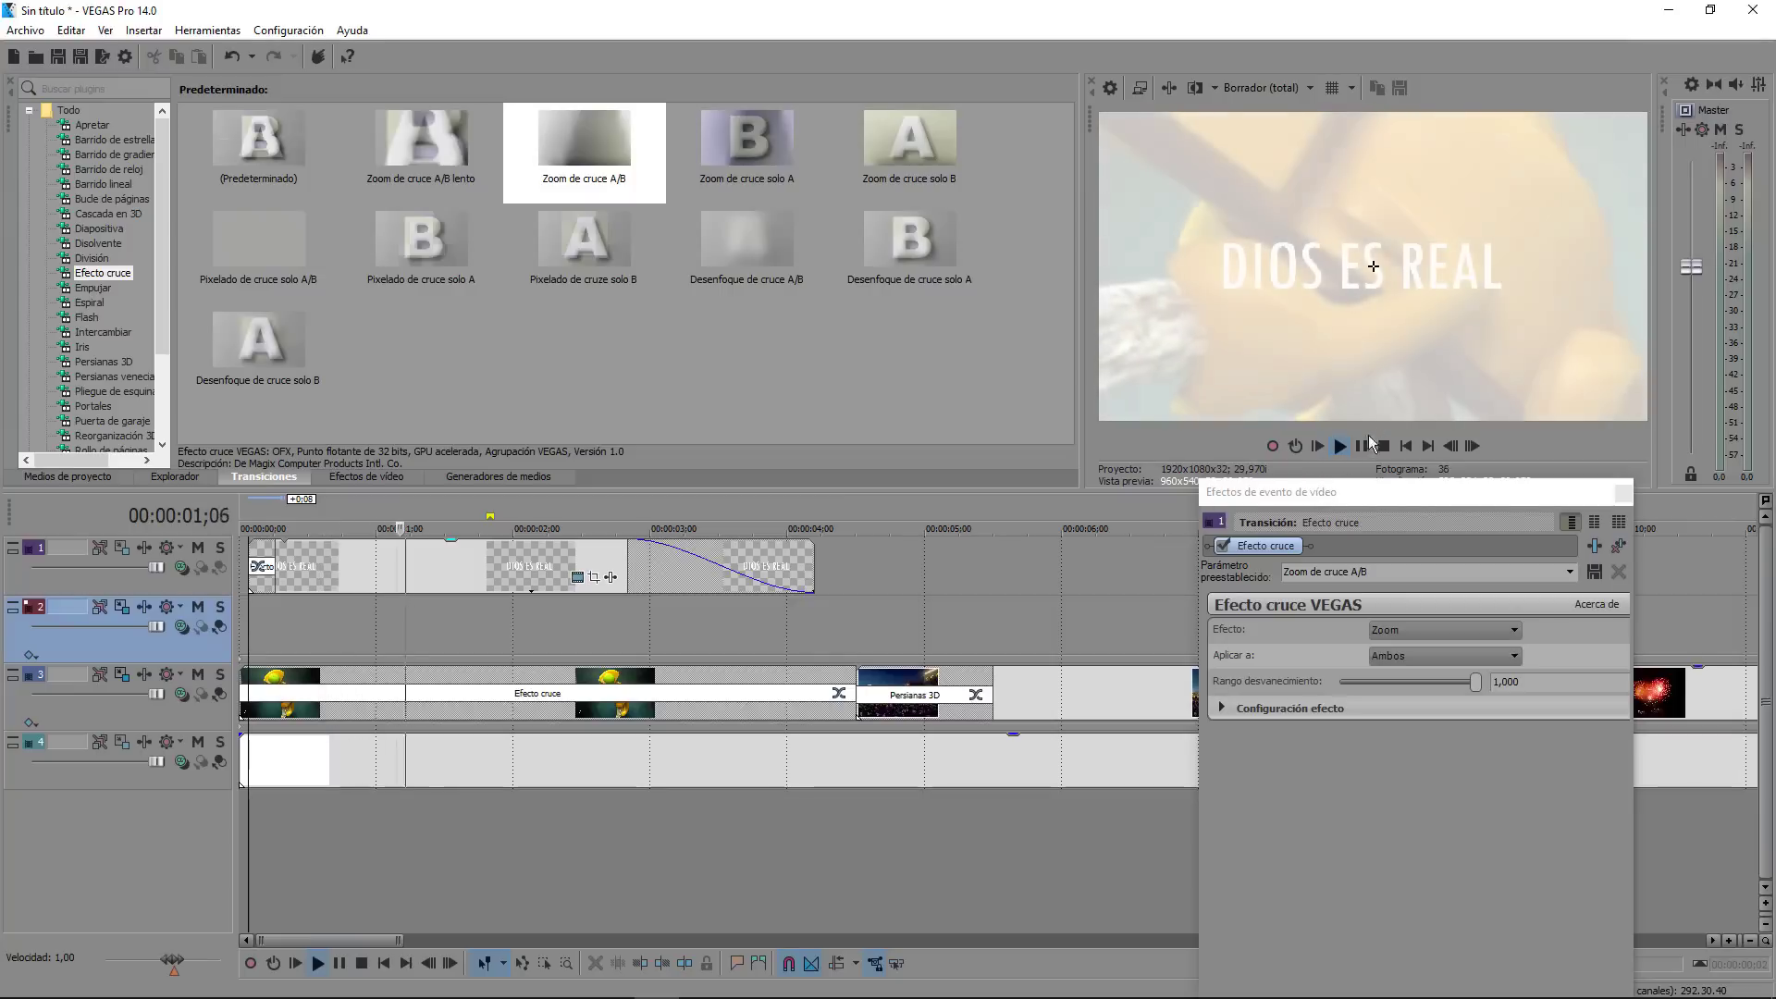
click(1625, 495)
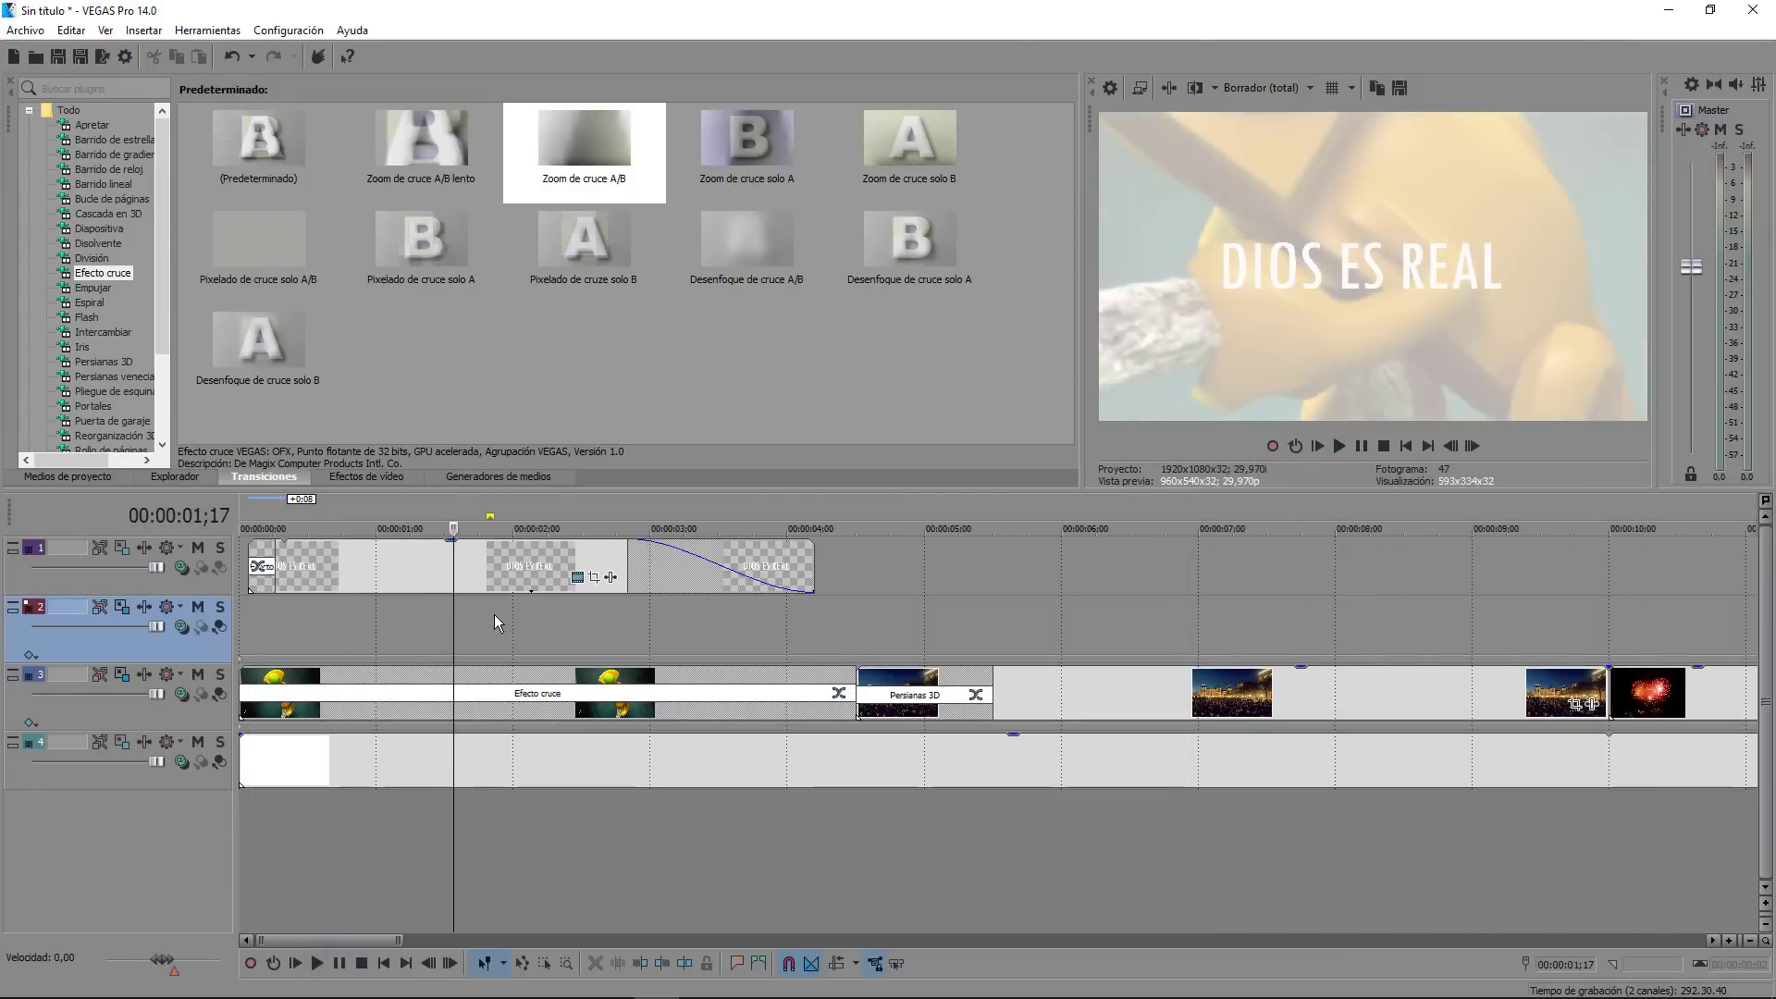
key(space)
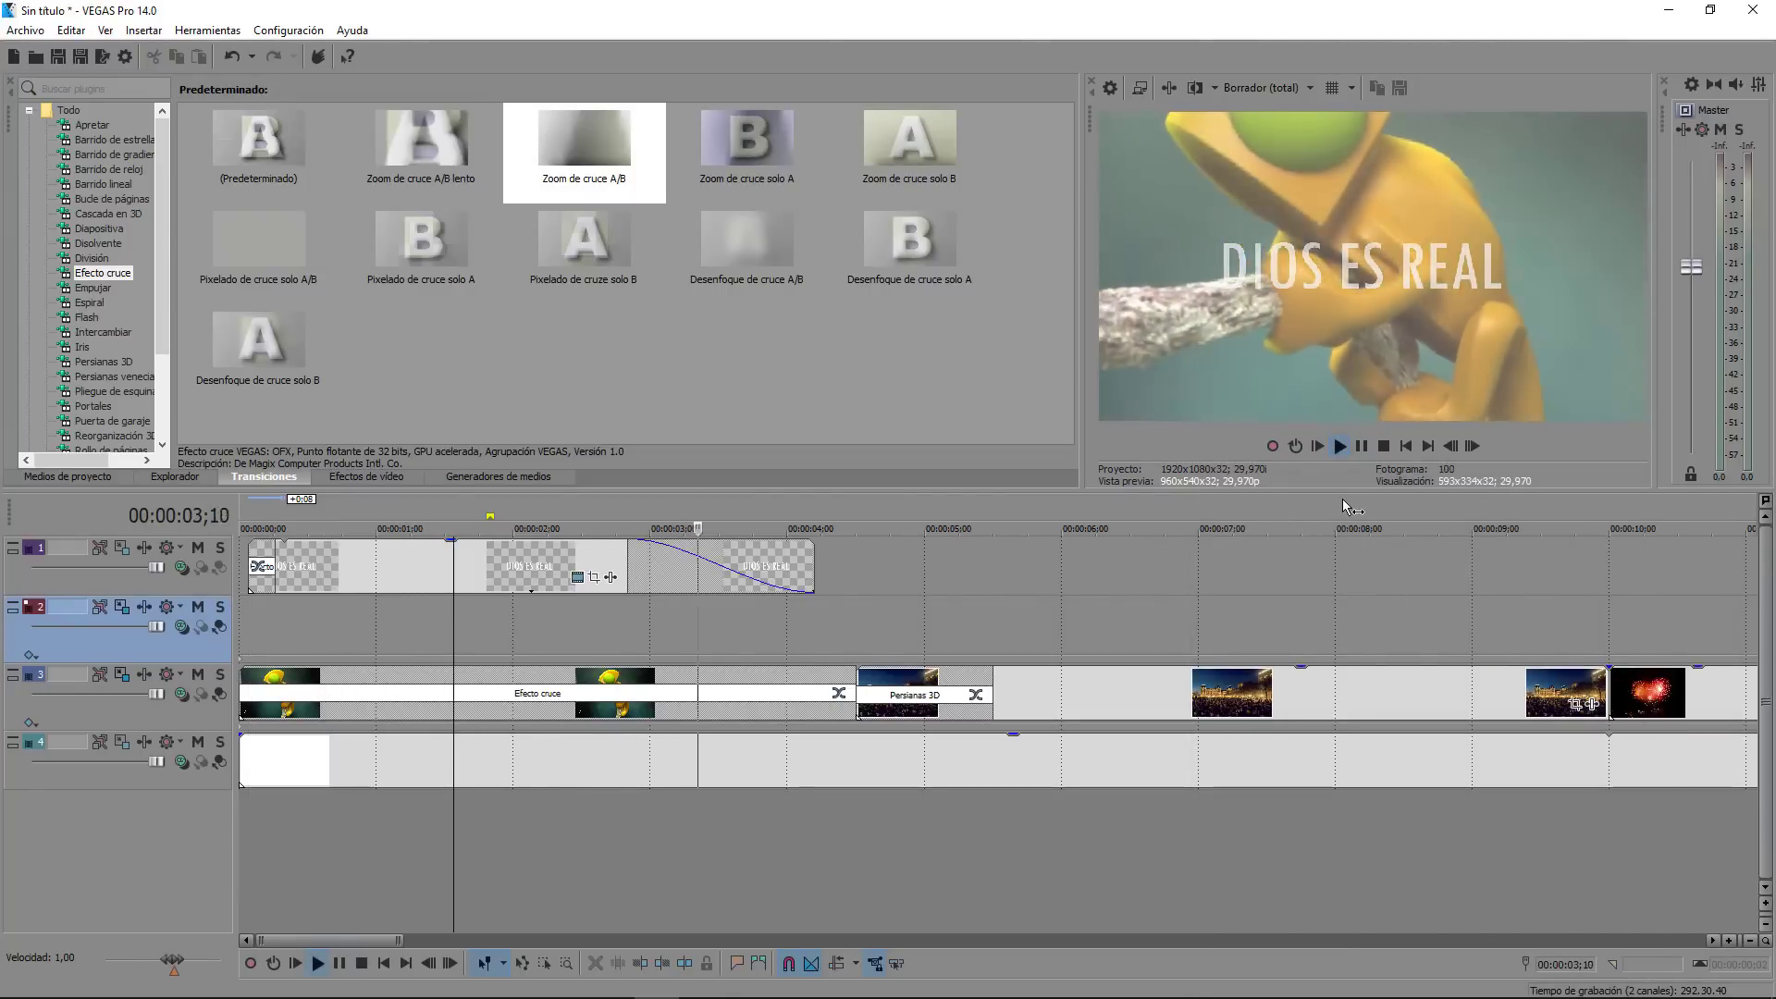
click(1363, 447)
scroll(1030, 678, down, 5)
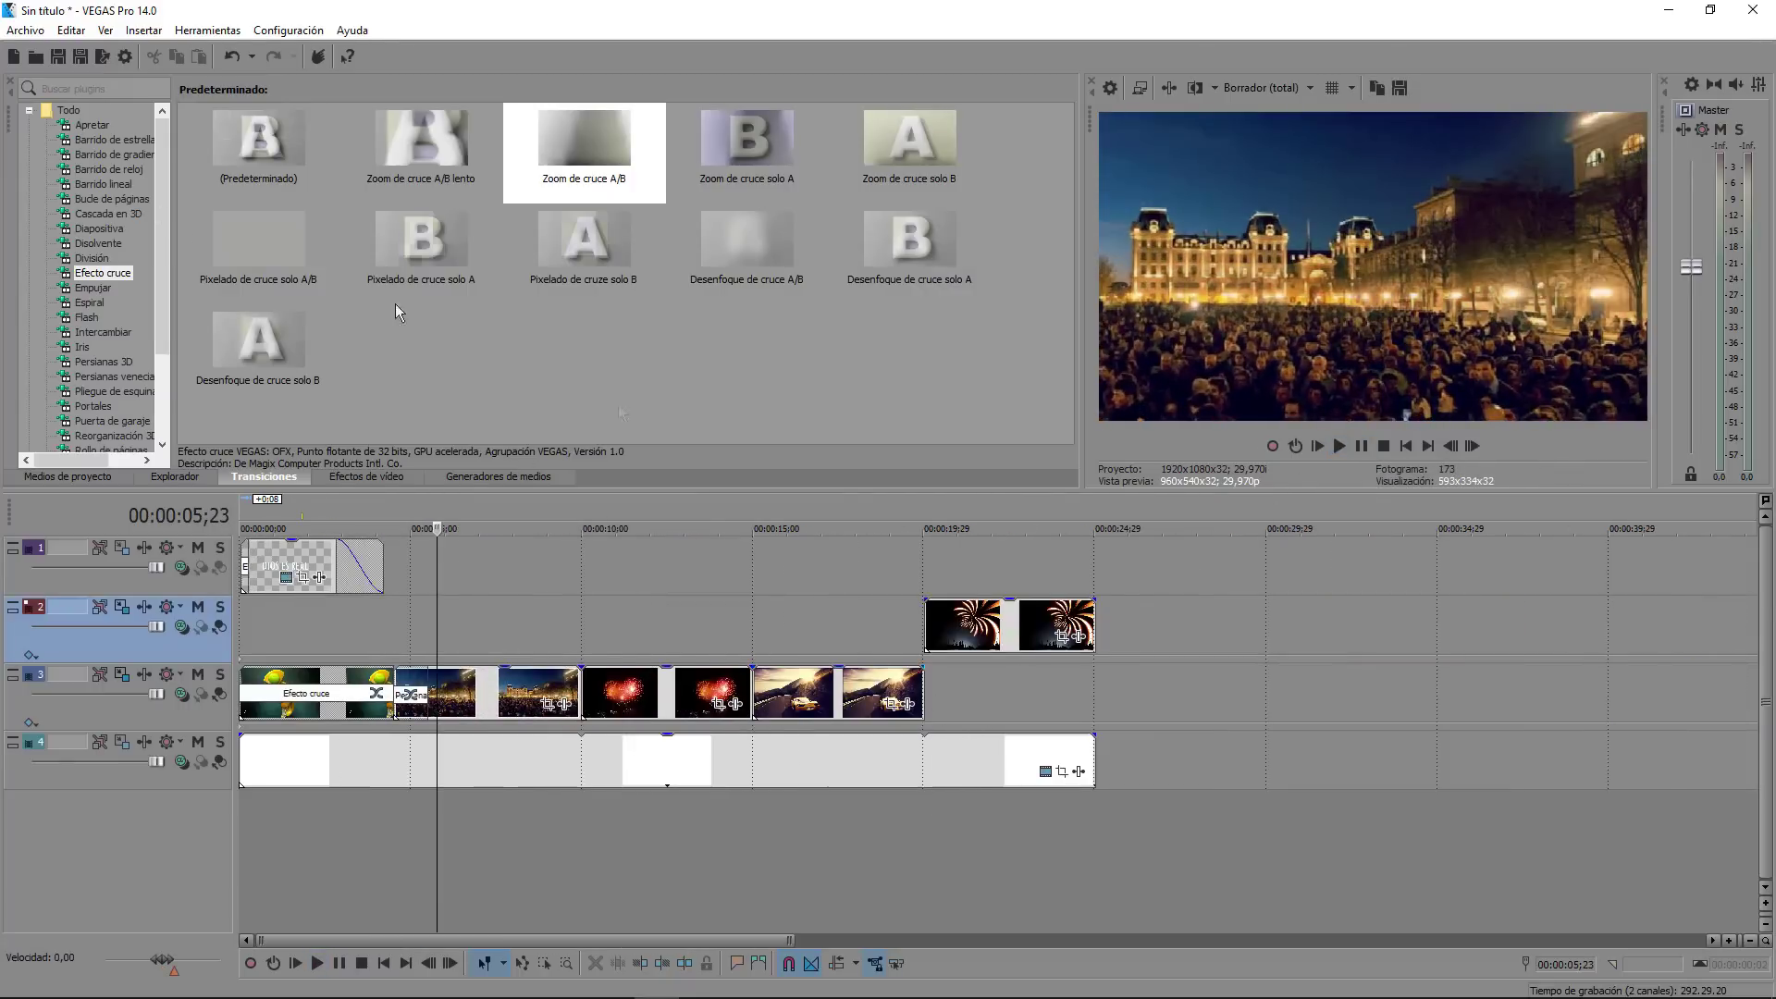
Step: Apply the Empujar transition with the Empujar hacia la derecha preset between the night crowd and red fireworks images
click(744, 627)
click(757, 694)
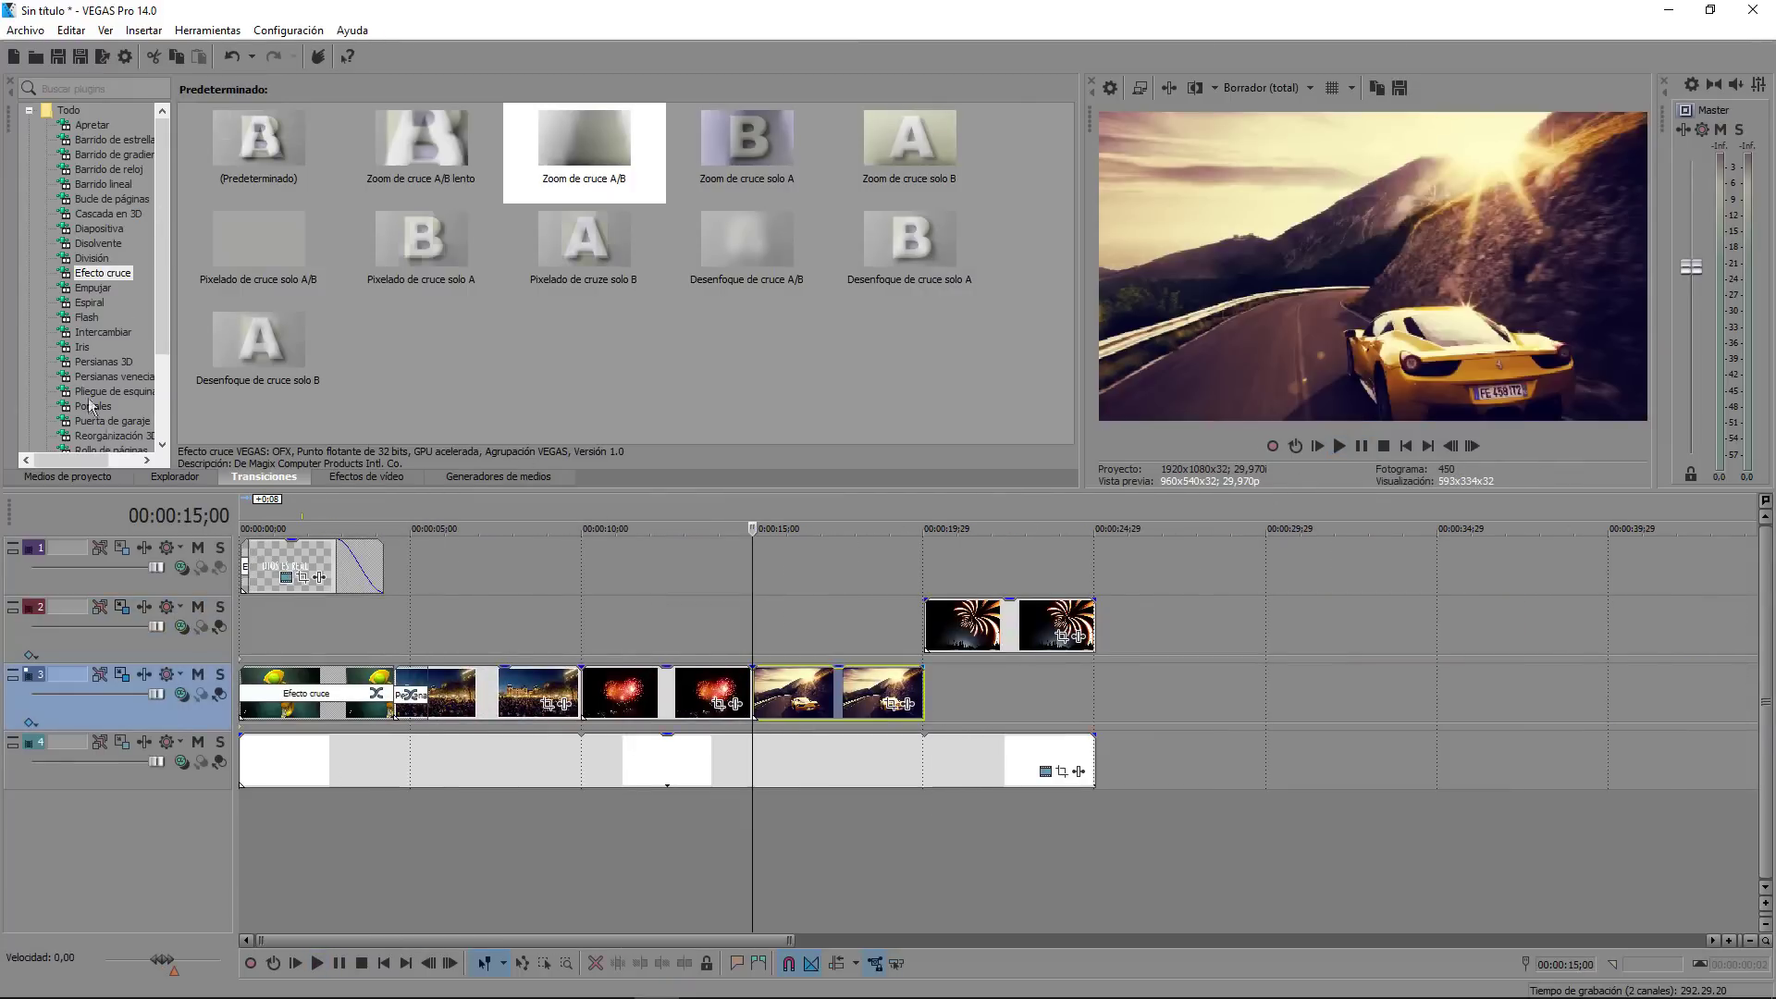
click(111, 184)
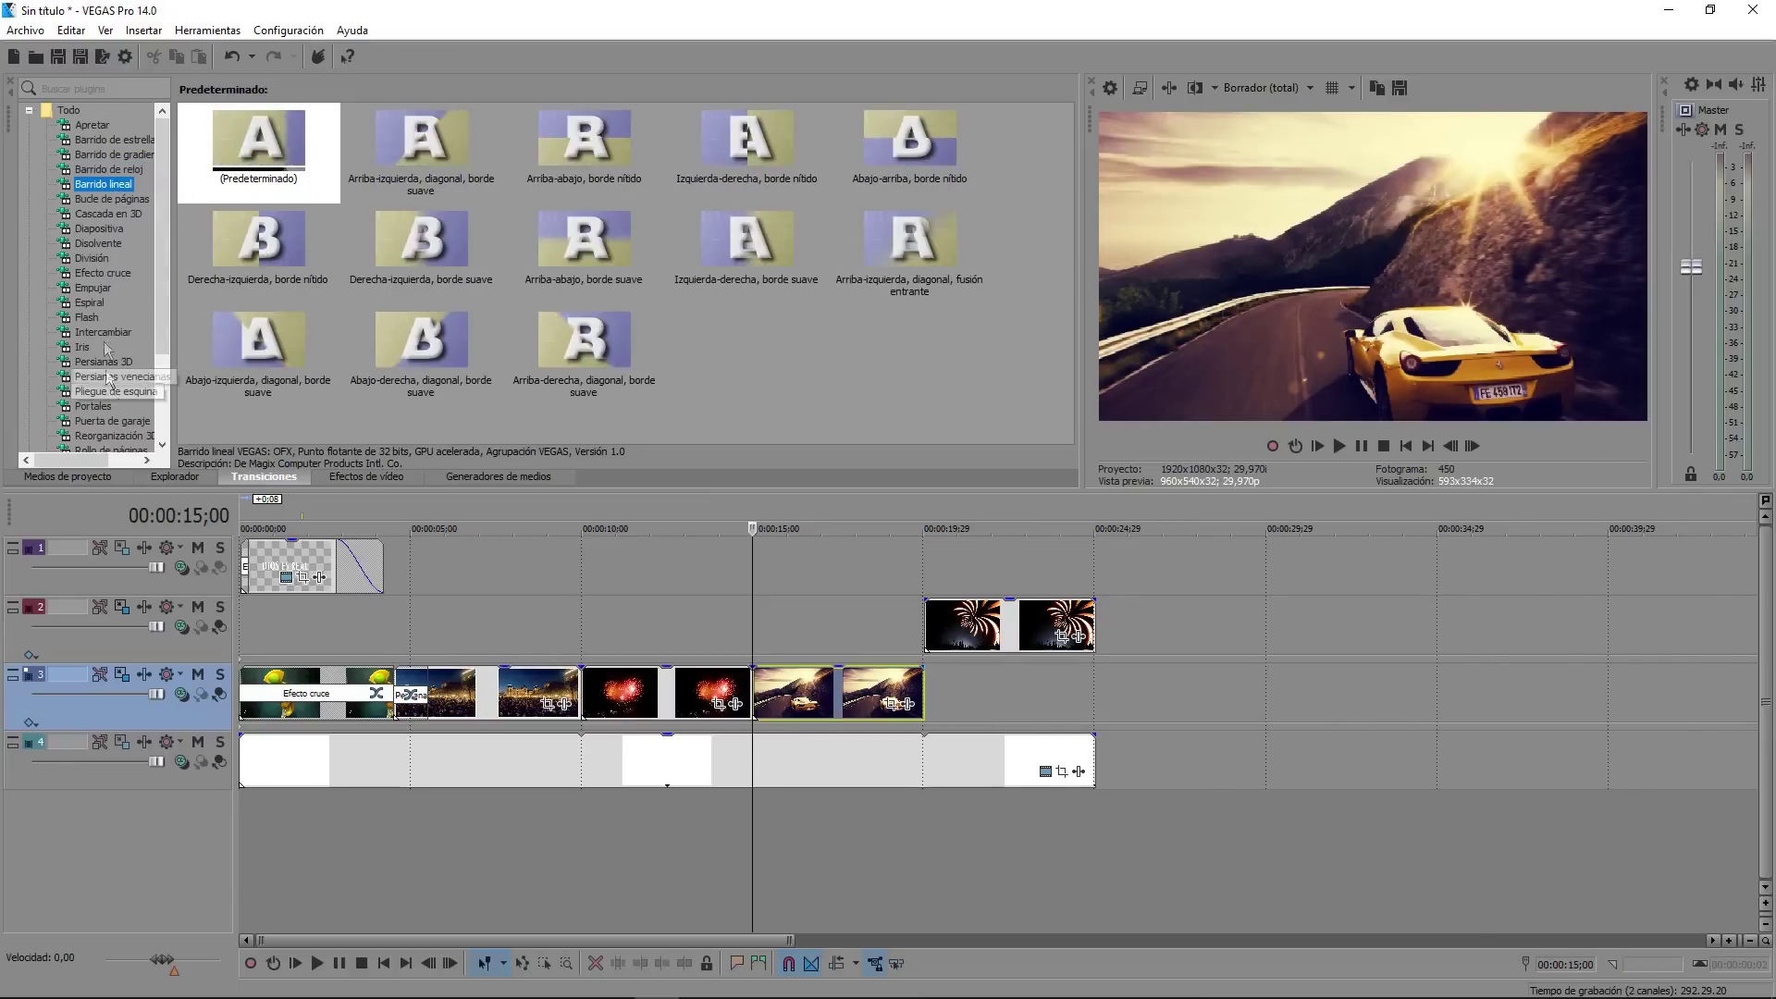
click(95, 288)
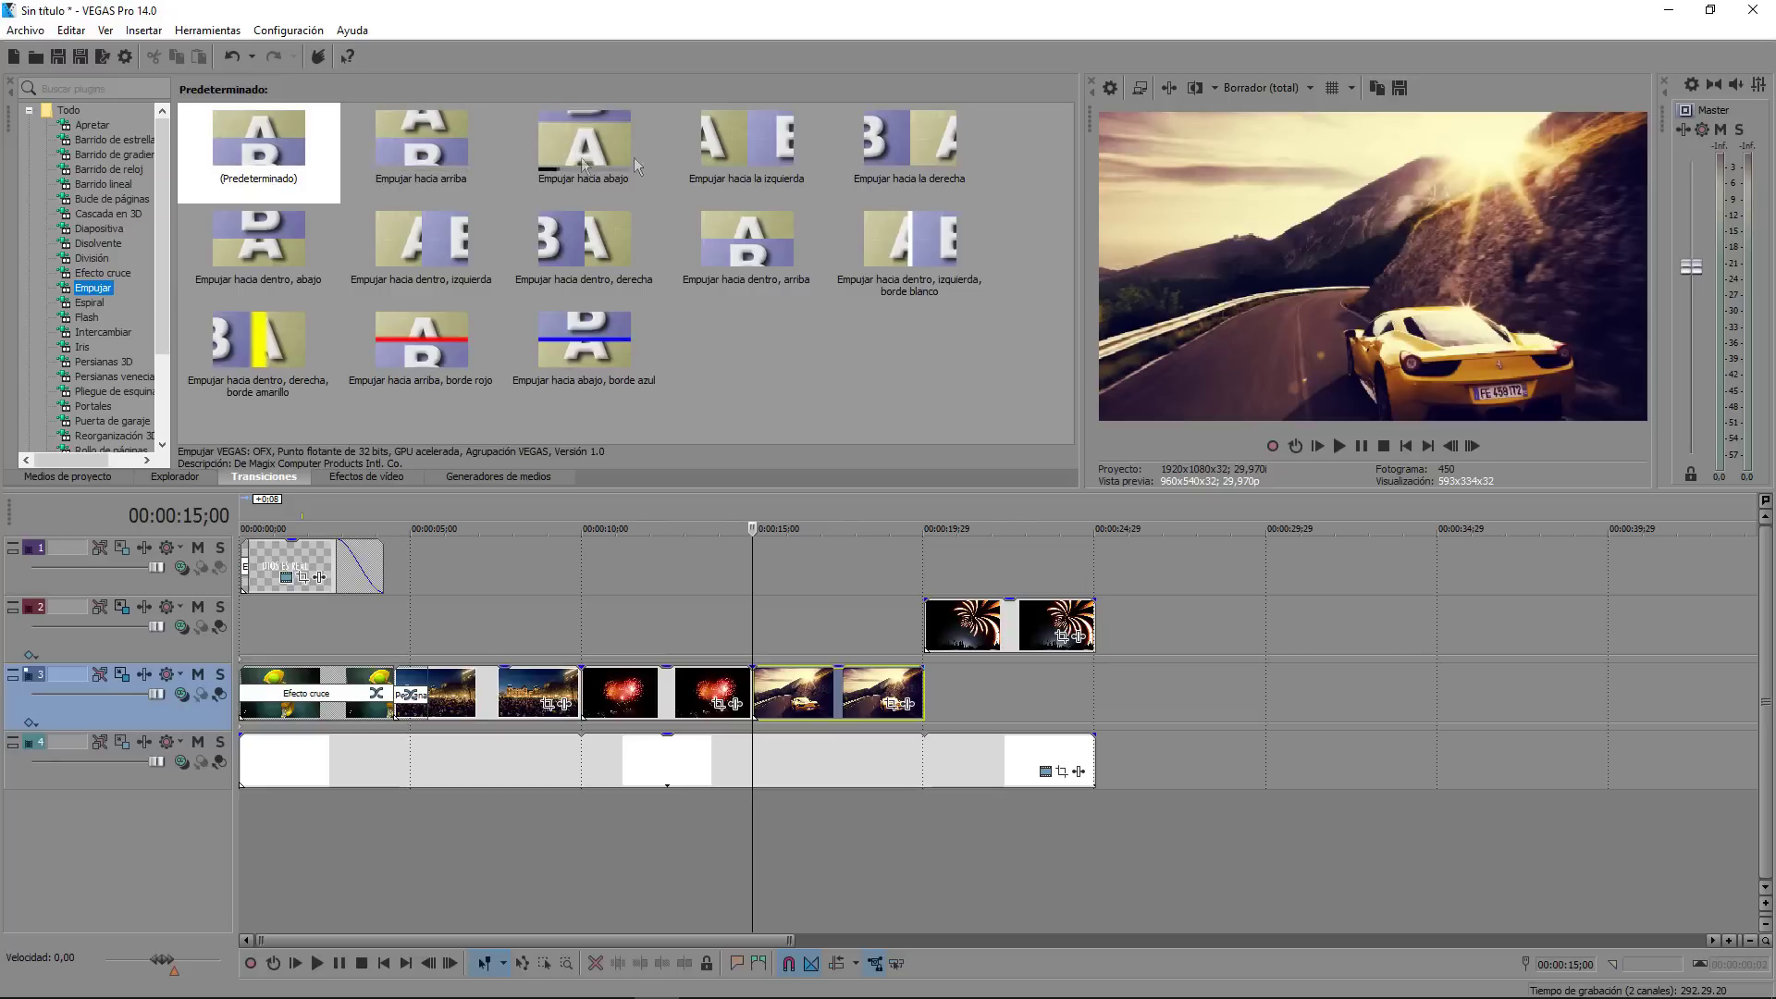
drag(909, 148, 576, 689)
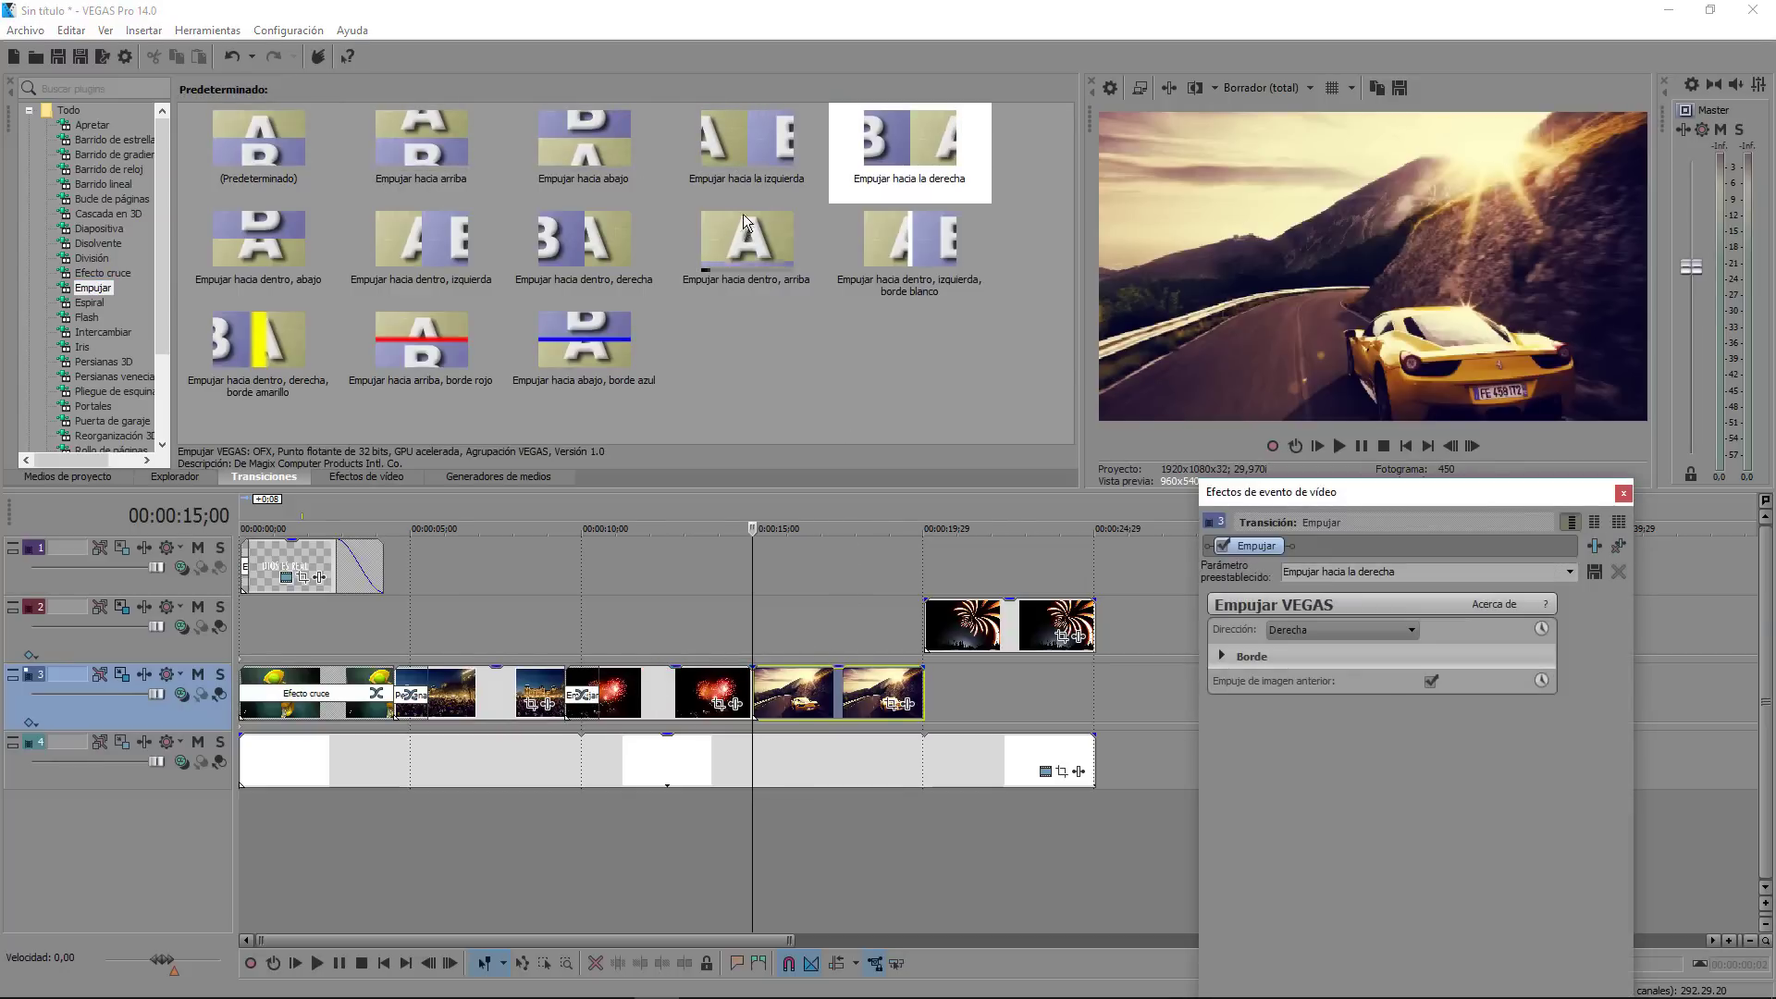
Step: Apply Empujar hacia dentro, arriba between the red fireworks and car images, and Empujar hacia dentro, derecha at the final fireworks image's start
drag(758, 250, 717, 650)
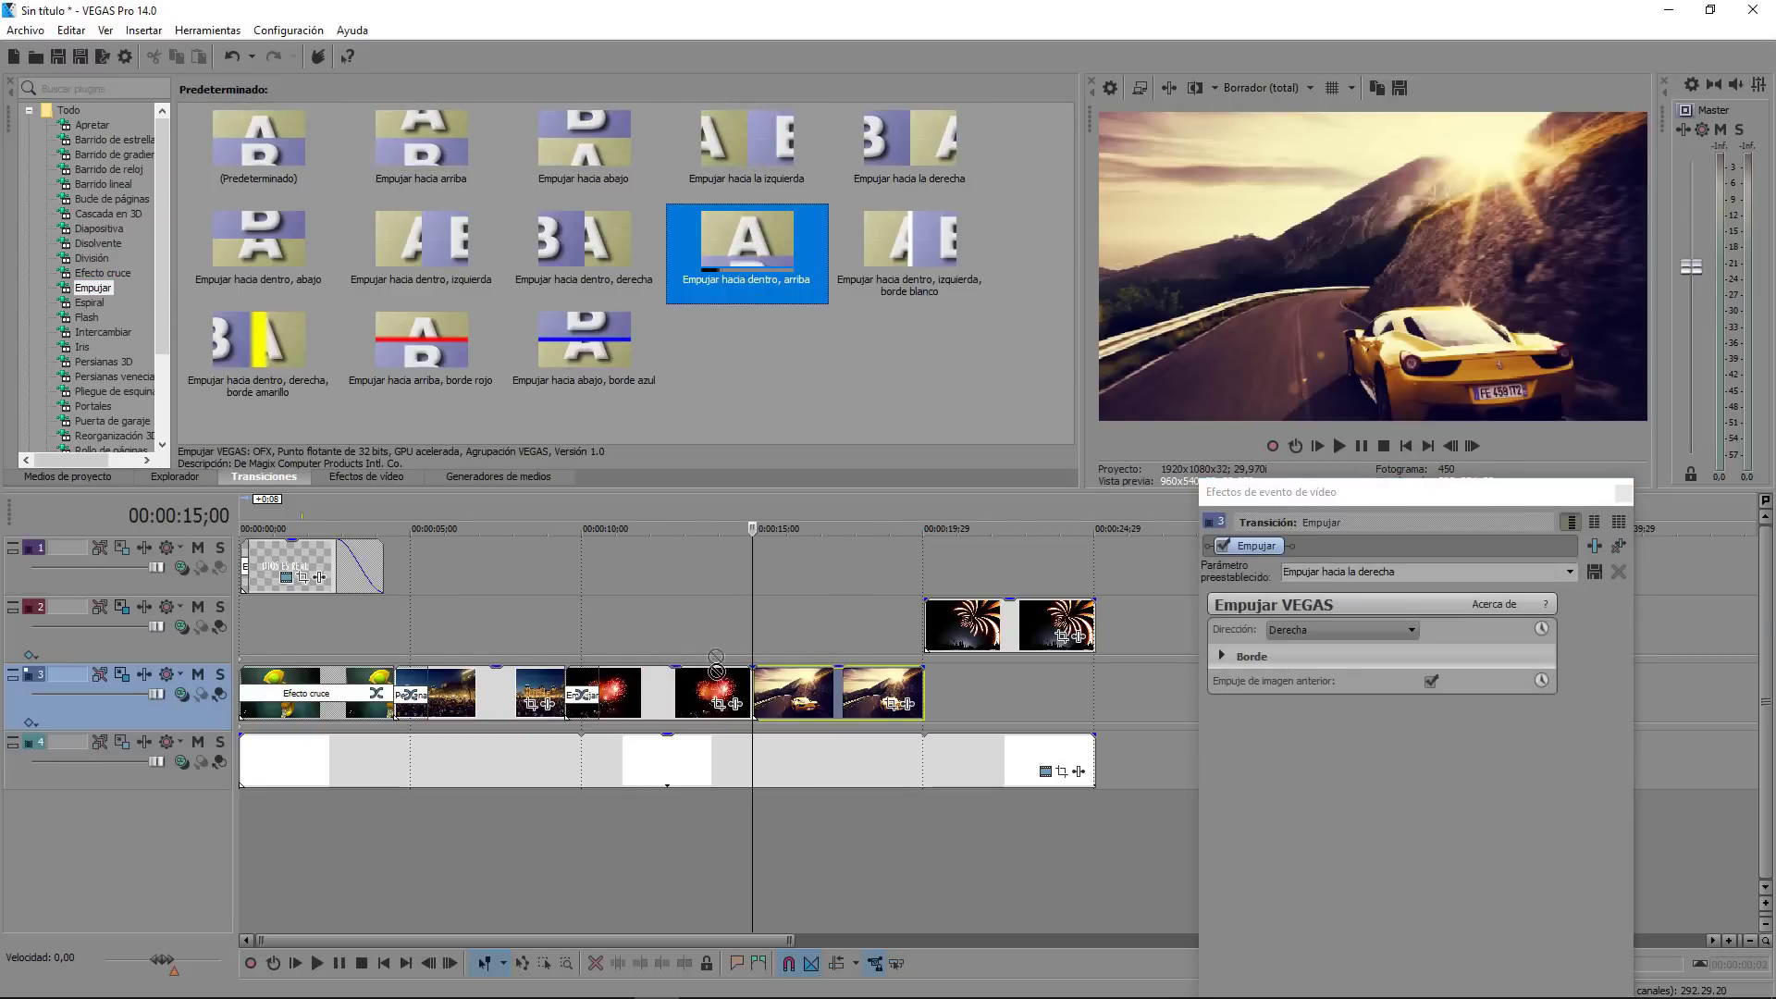
drag(756, 709, 755, 705)
drag(584, 249, 934, 630)
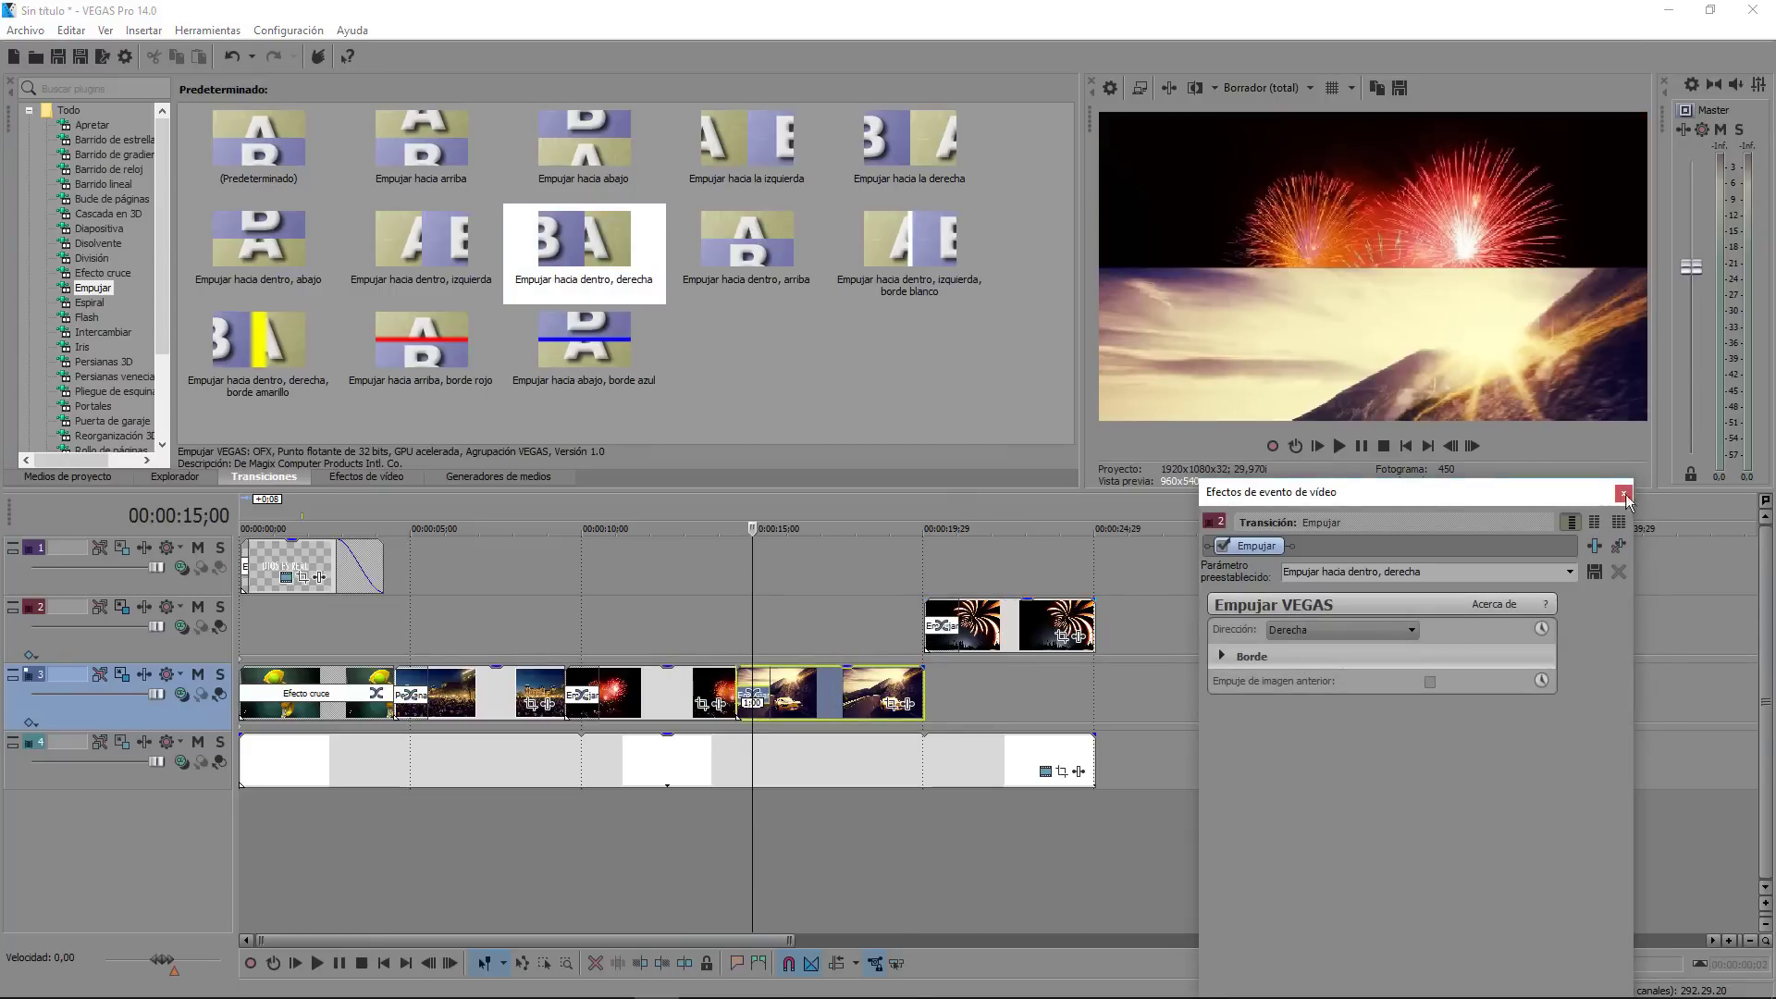
click(1624, 492)
click(499, 627)
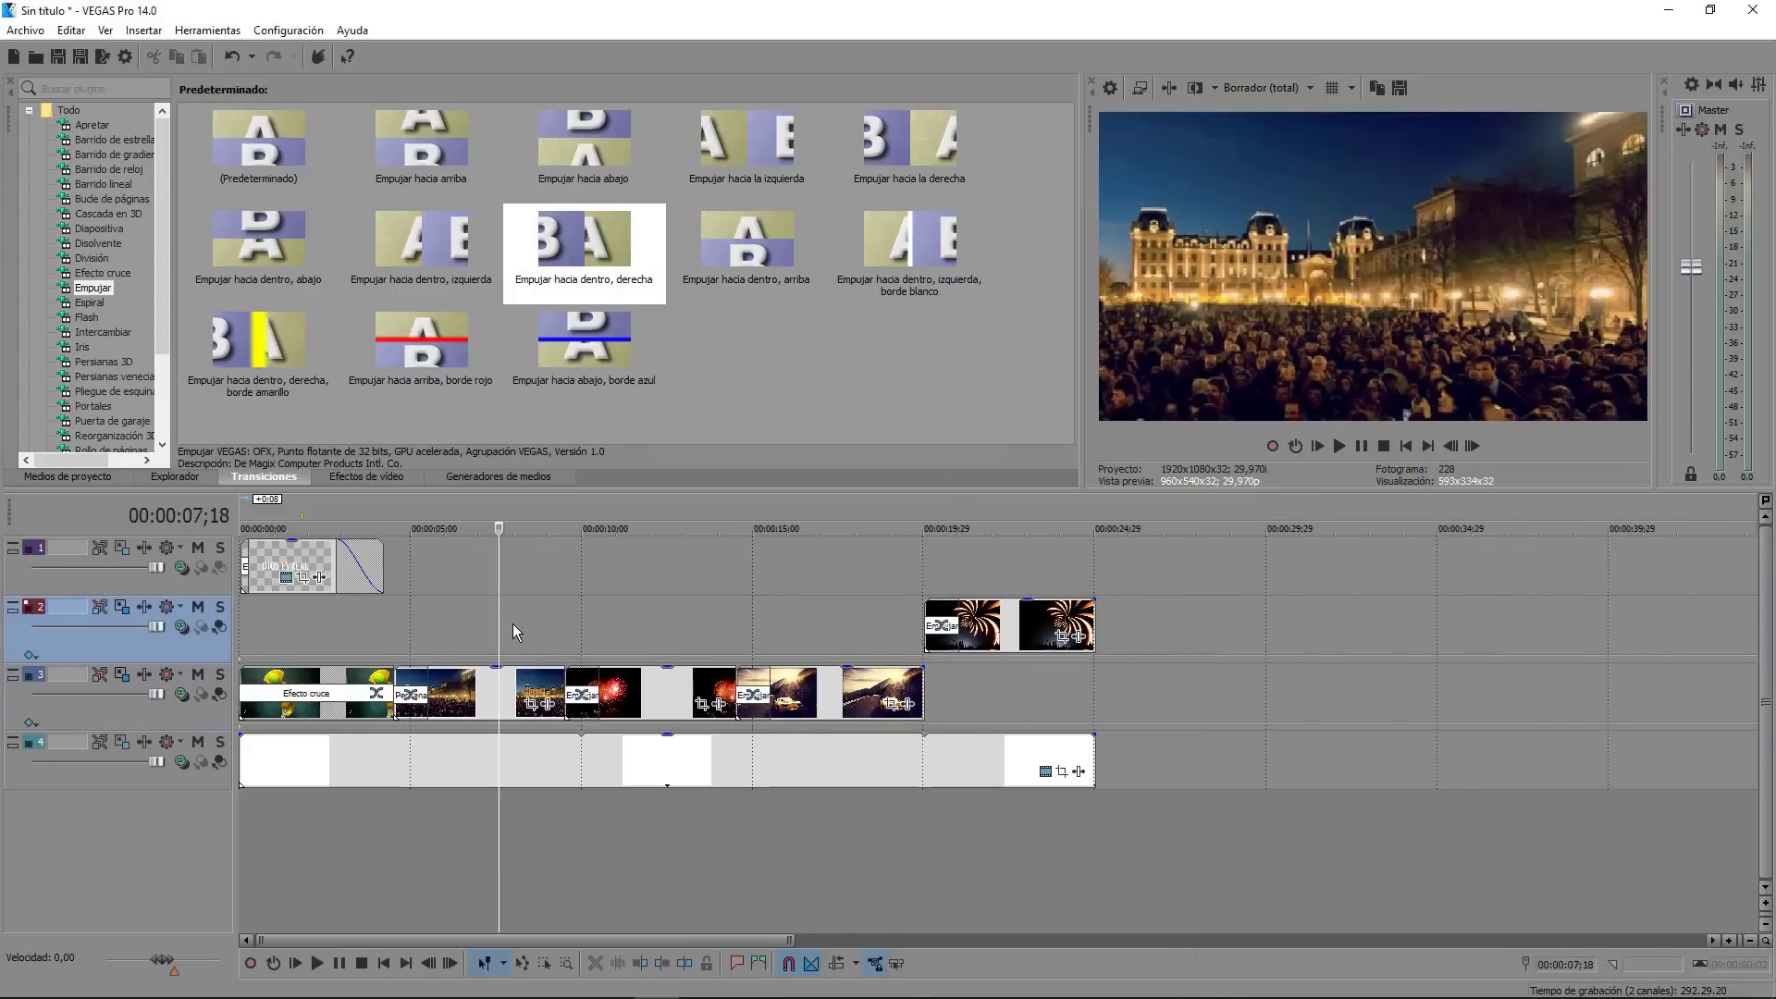
Step: Split the final fireworks event at 00:00:21;29 and delete the part after the cut
click(986, 554)
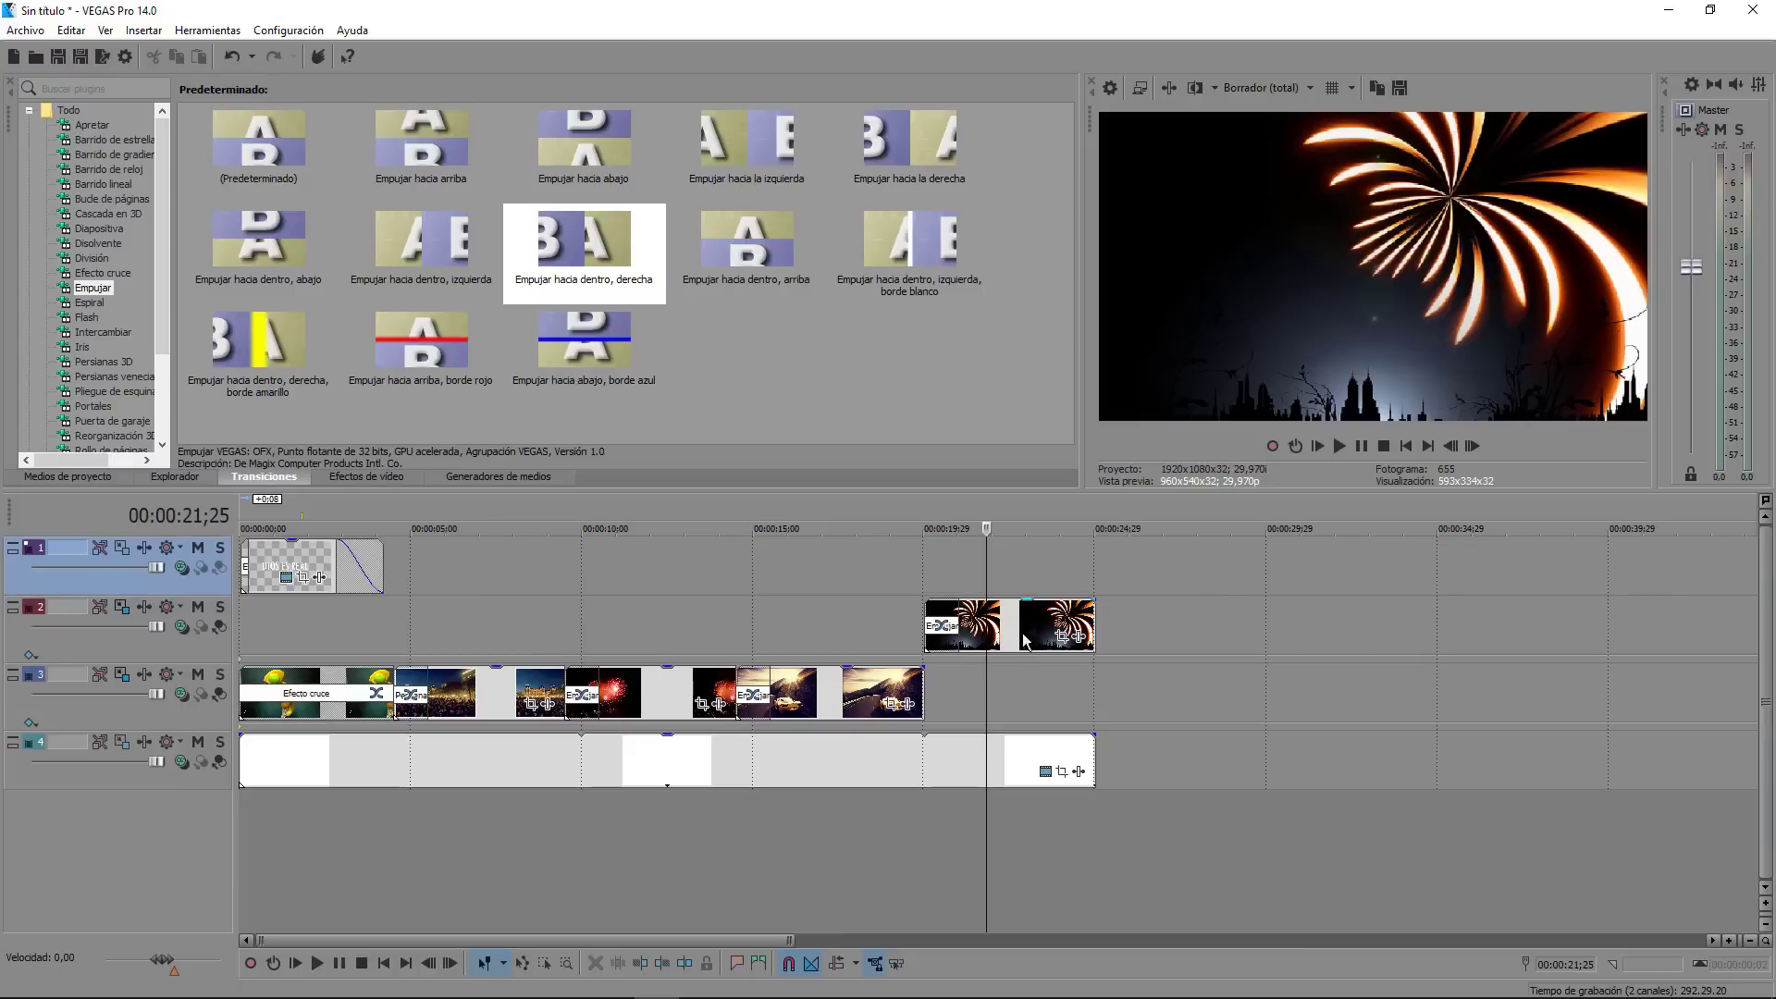
click(1026, 628)
scroll(1022, 631, up, 3)
click(851, 630)
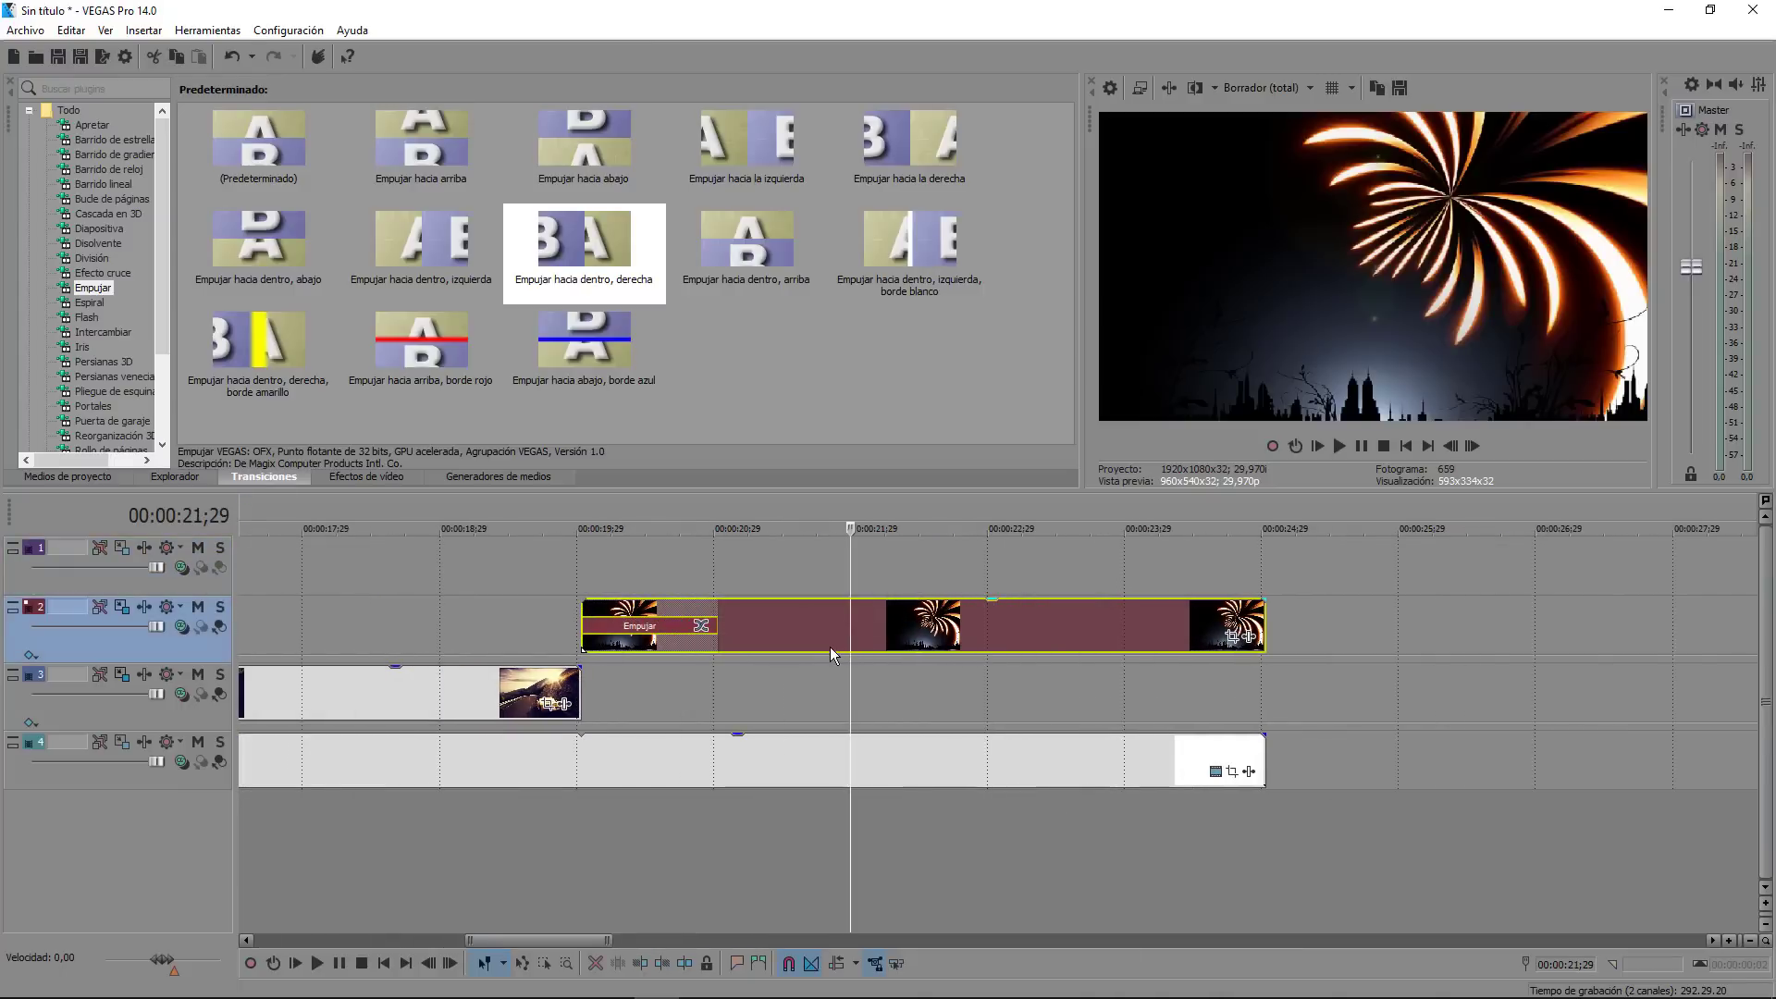
key(s)
drag(1041, 629, 1290, 618)
right_click(1299, 616)
click(1241, 626)
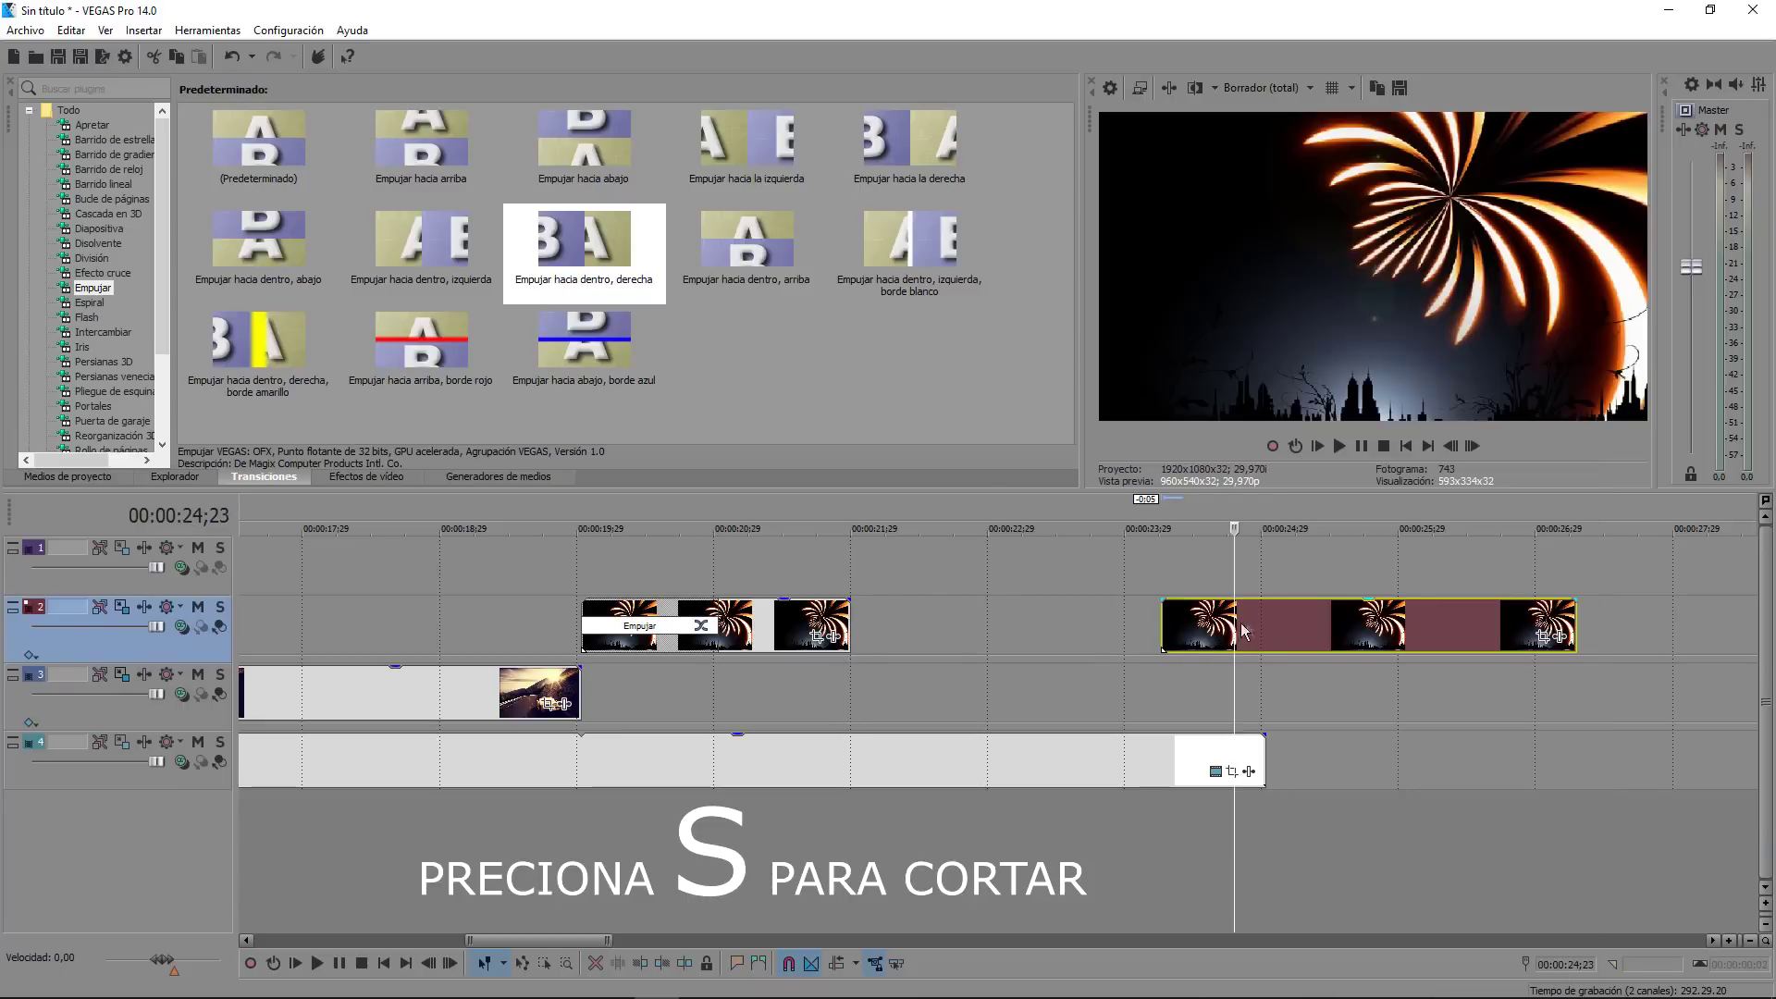
right_click(1241, 630)
click(1285, 603)
click(947, 621)
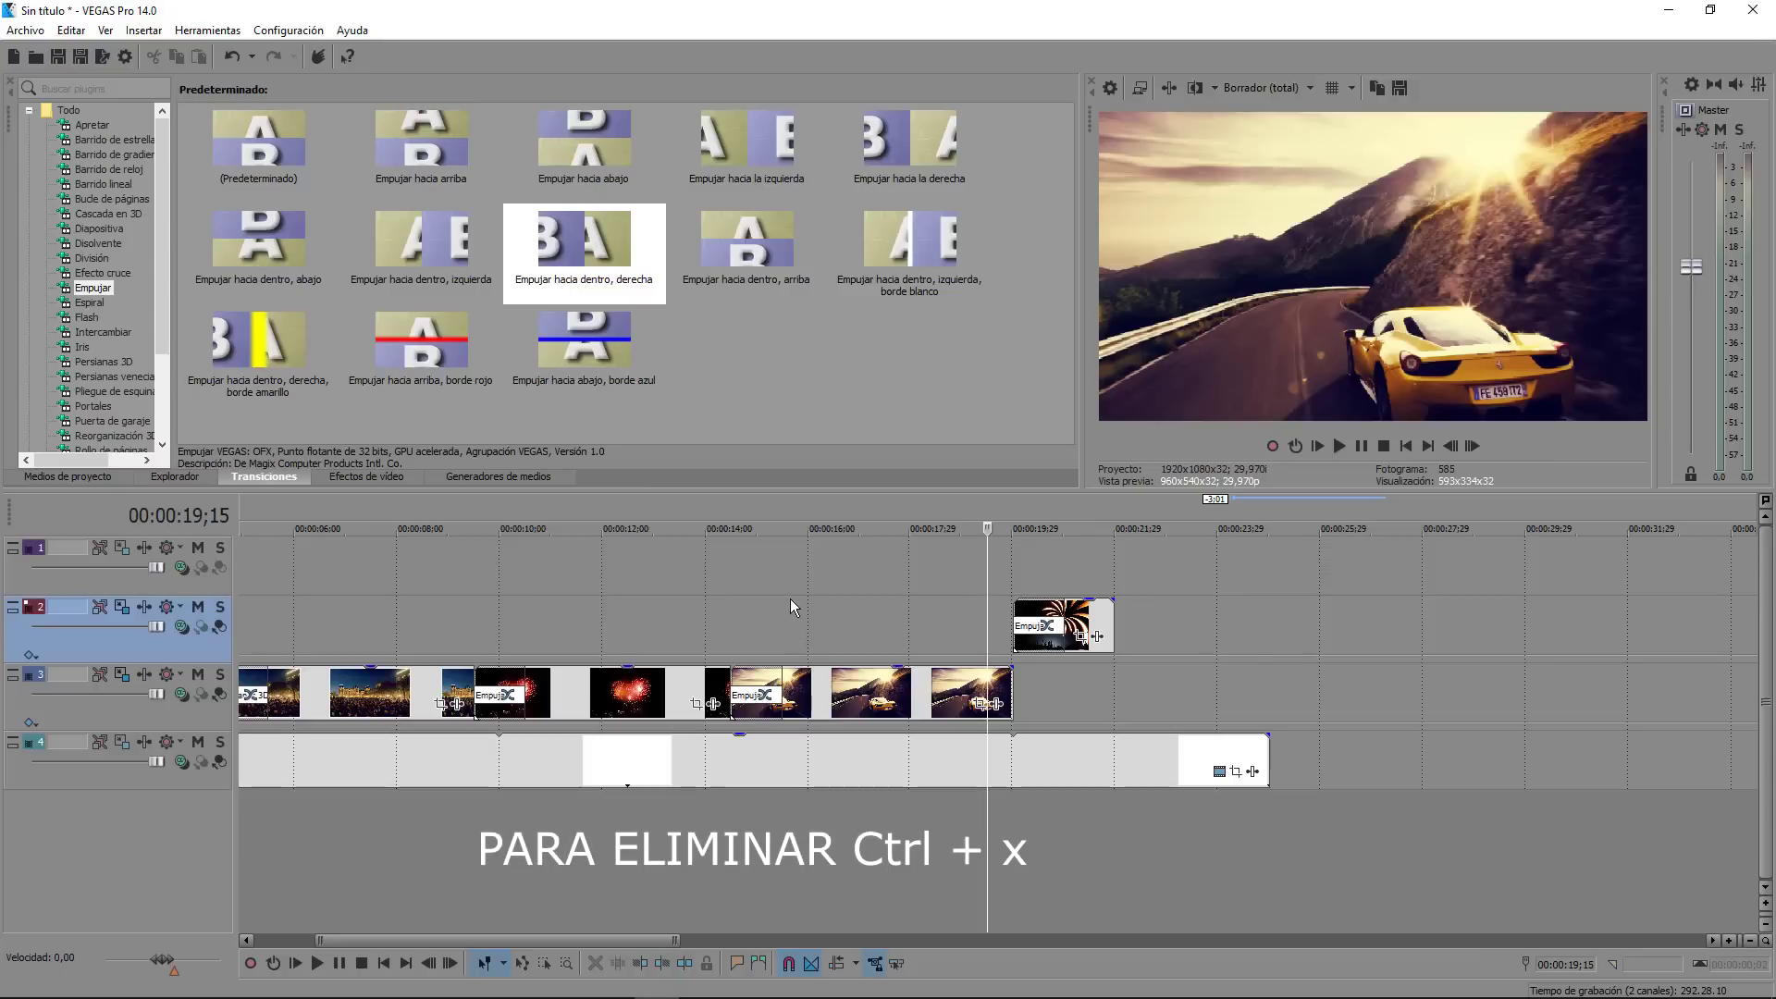
Step: Split the car image event at 00:00:16;22 and delete the part after the cut
click(790, 606)
click(846, 706)
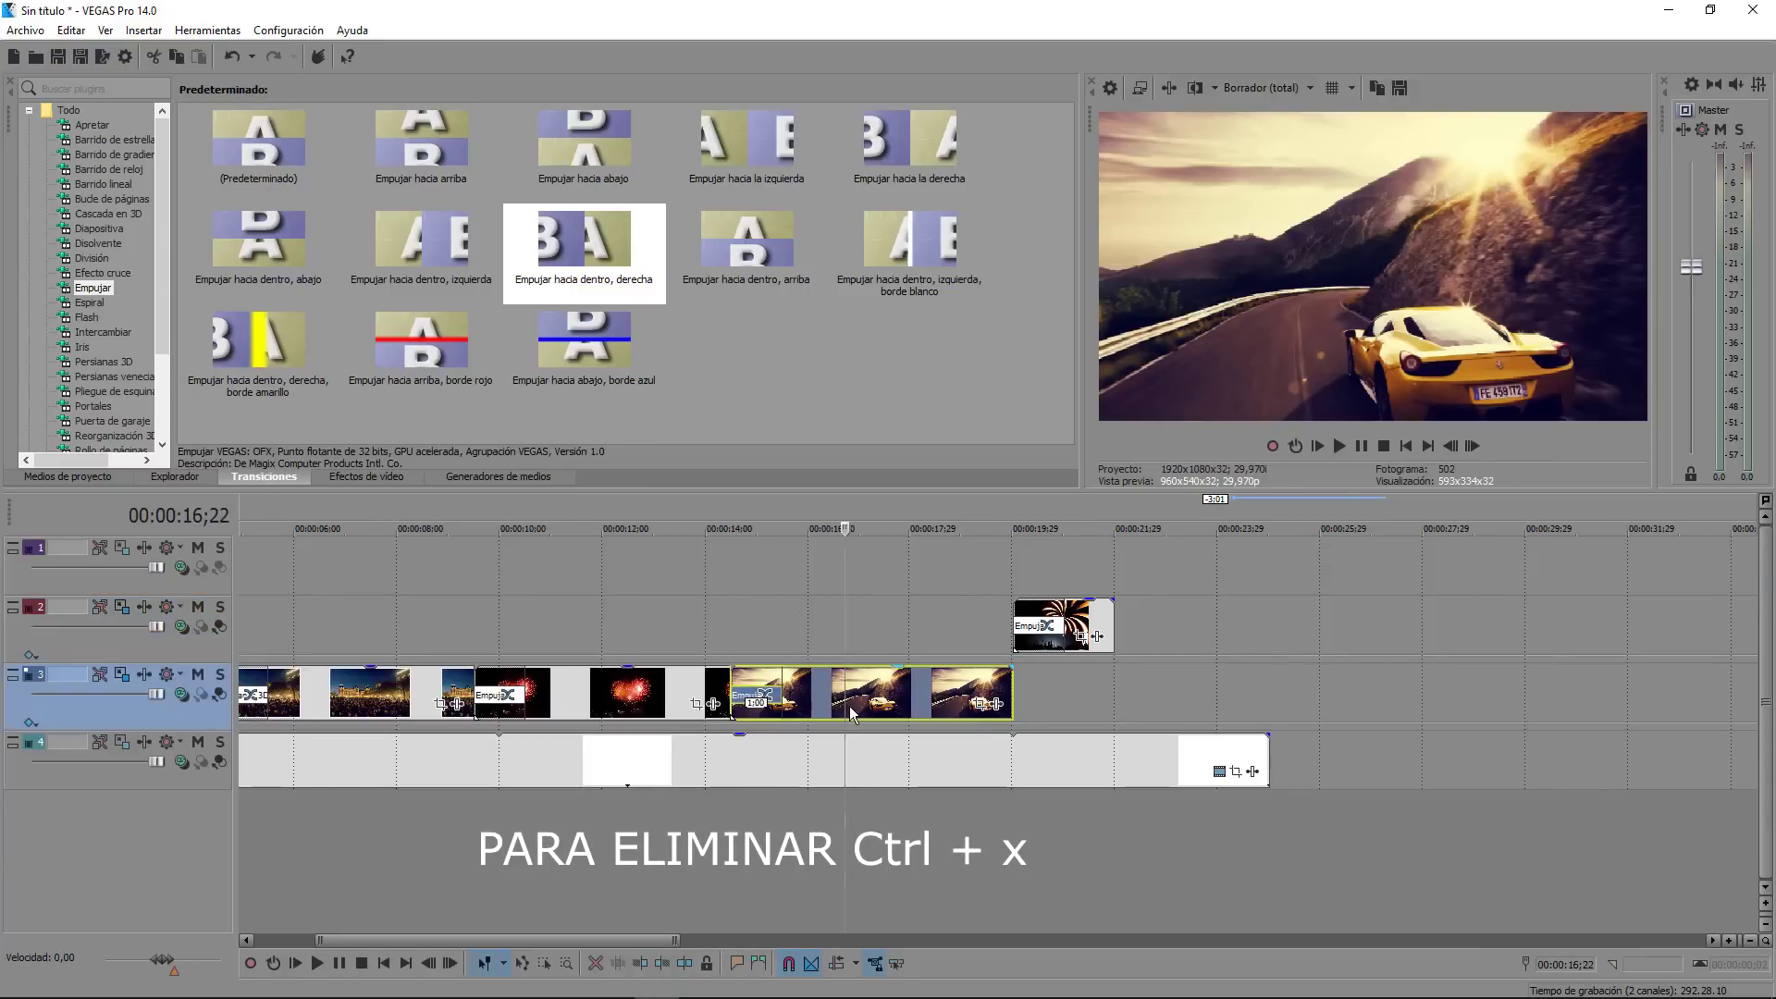
key(s)
mouse_move(890, 694)
mouse_down()
mouse_move(926, 690)
mouse_move(907, 686)
mouse_up()
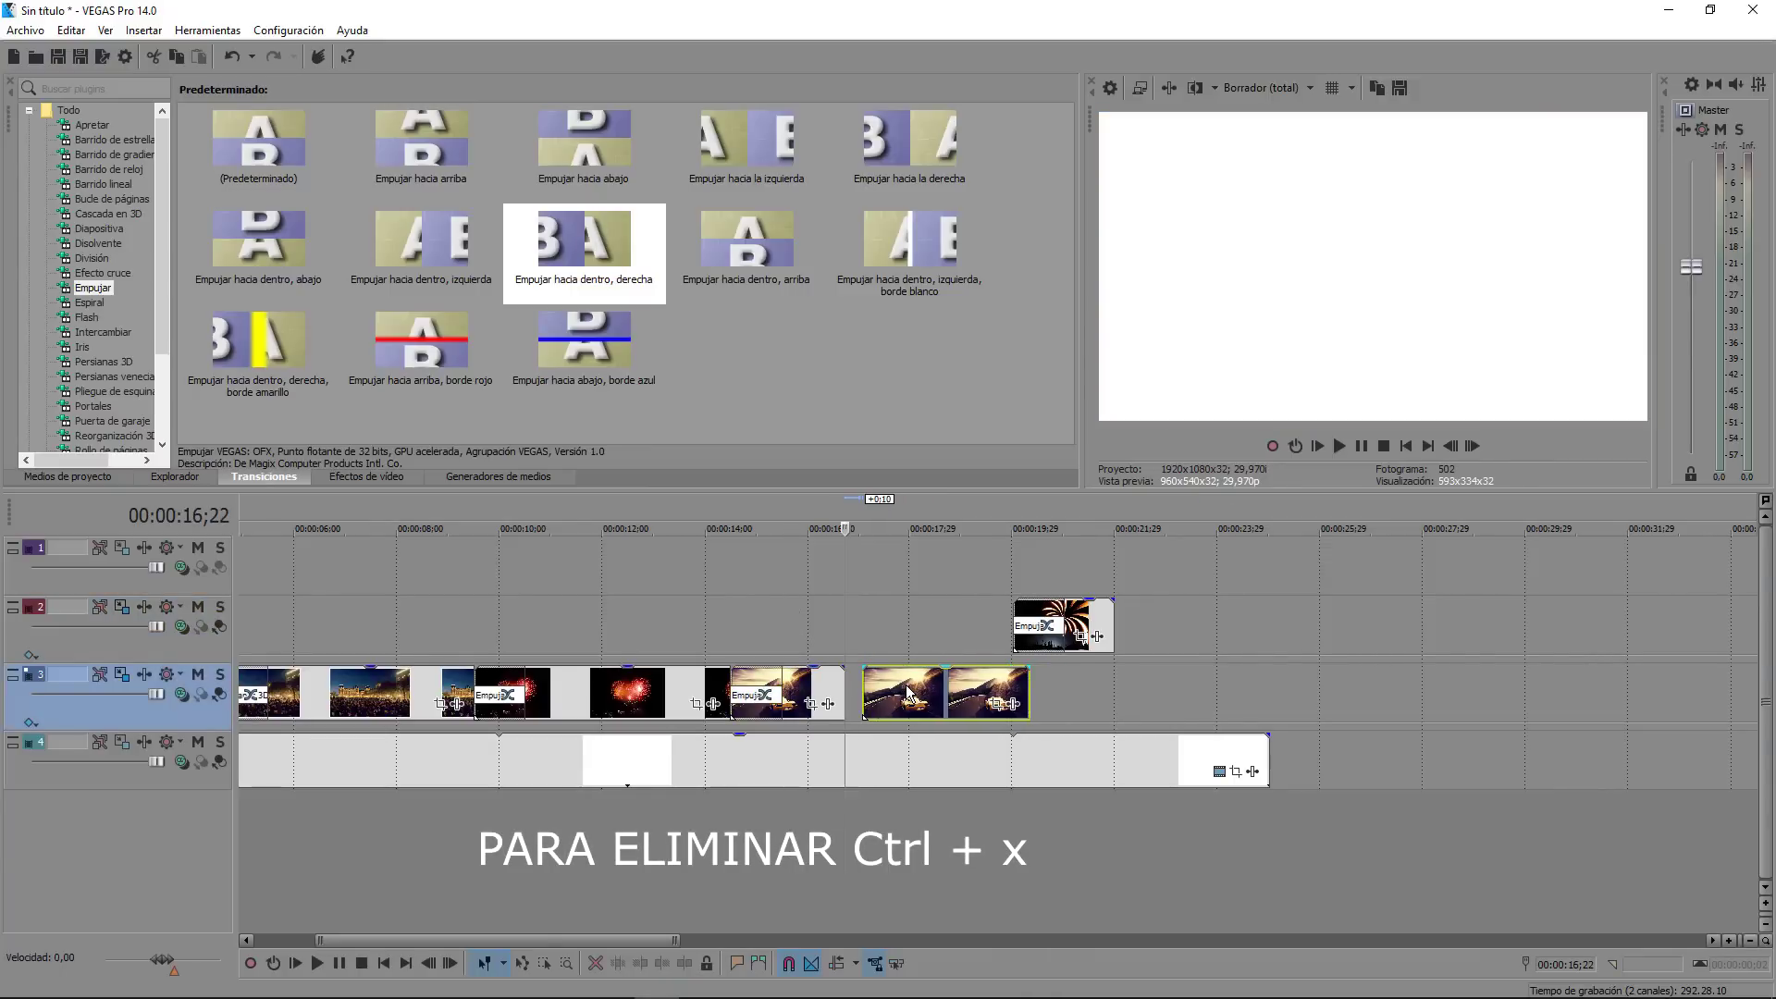
right_click(907, 687)
click(970, 291)
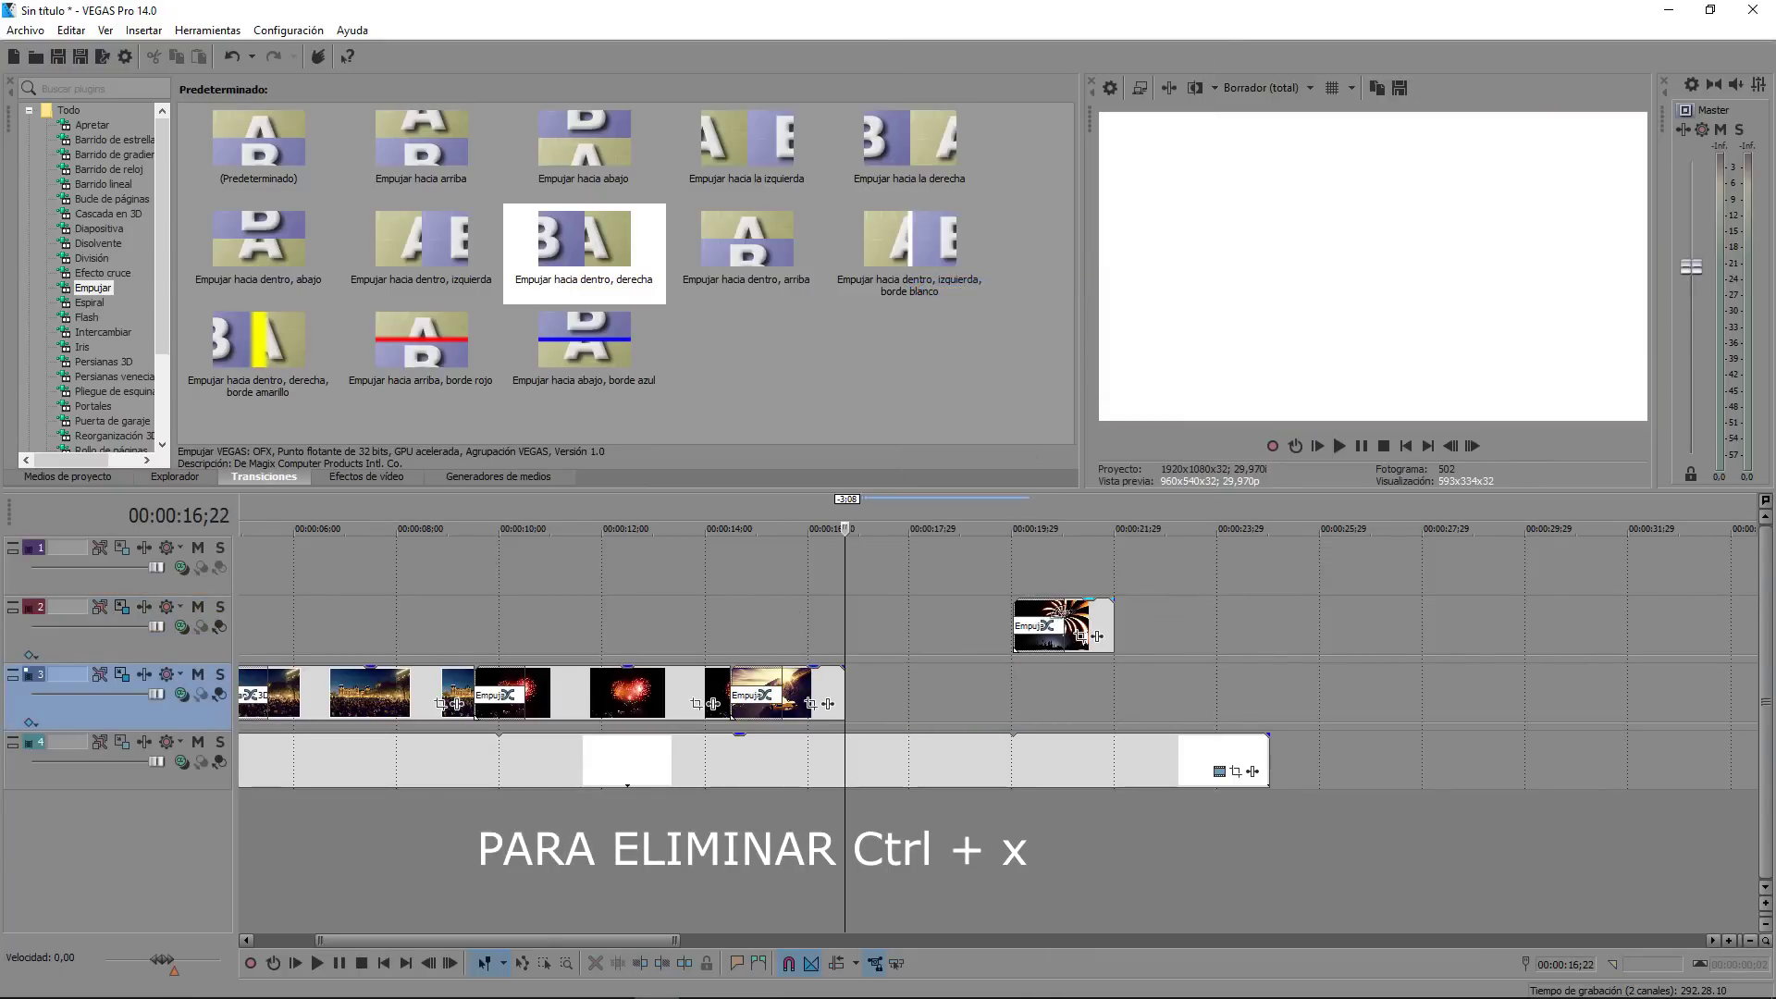
Step: Move the final fireworks event to start where the car image ends, and trim the white background to the fireworks' end
drag(1088, 618, 919, 618)
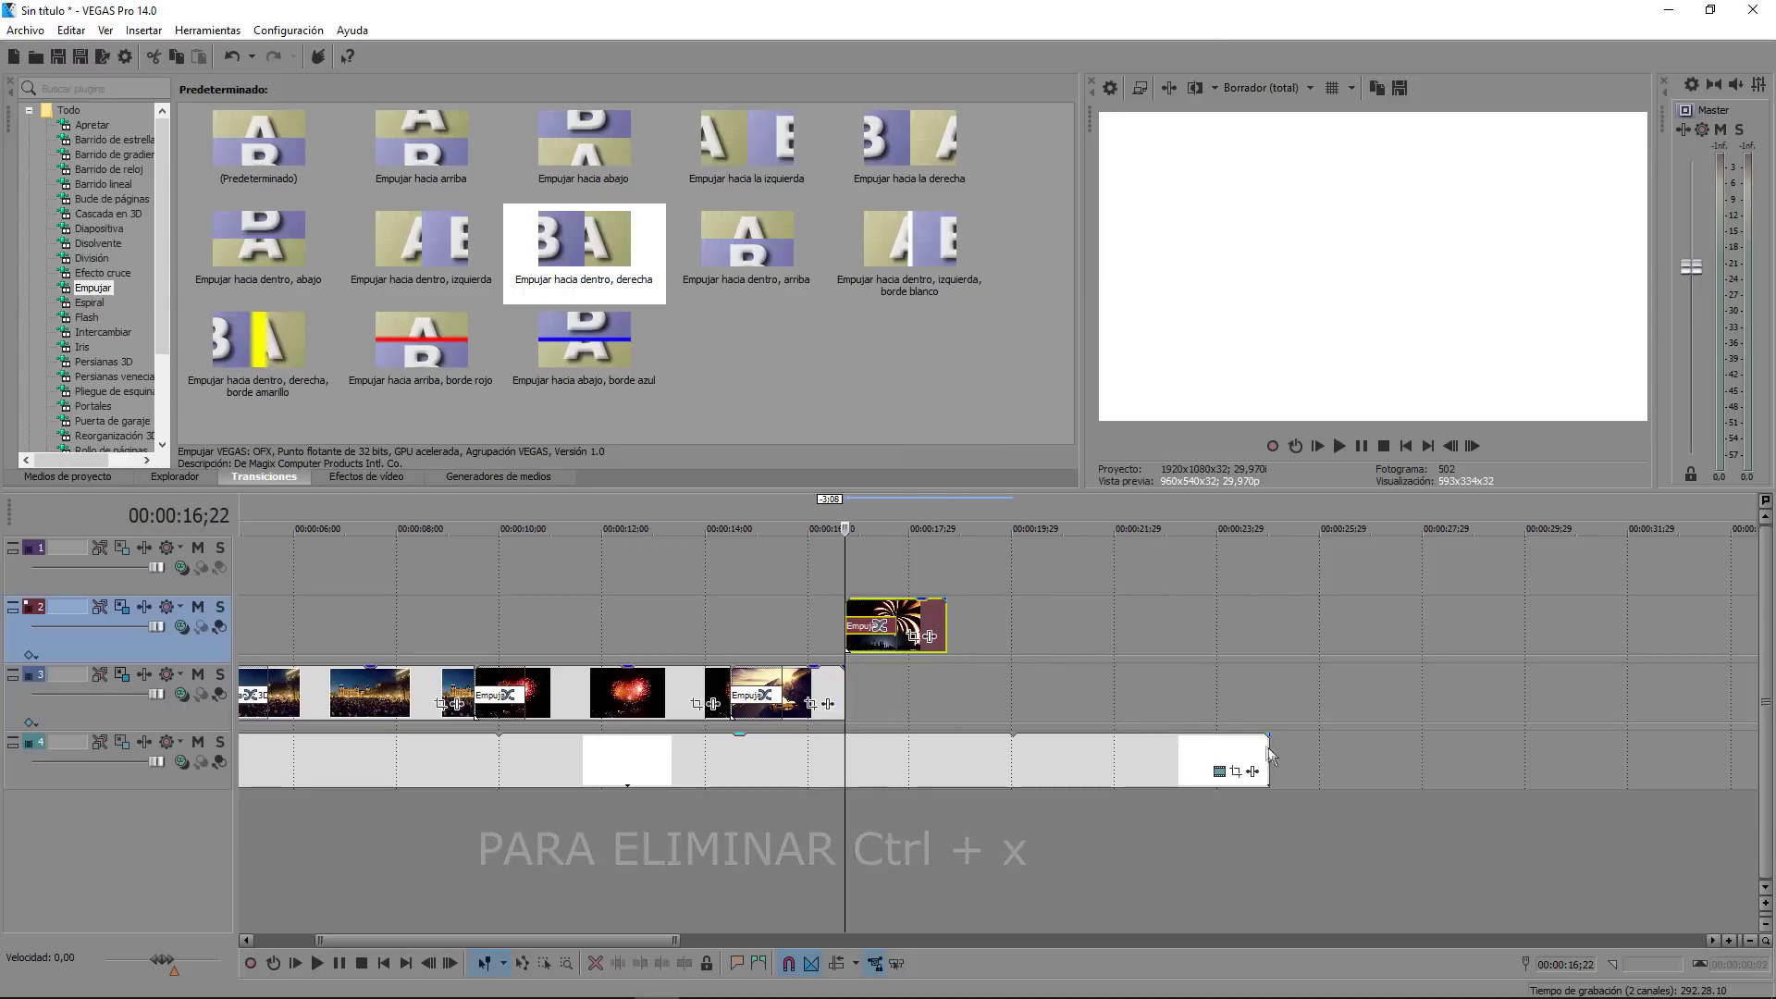
click(1065, 757)
drag(1065, 757, 762, 757)
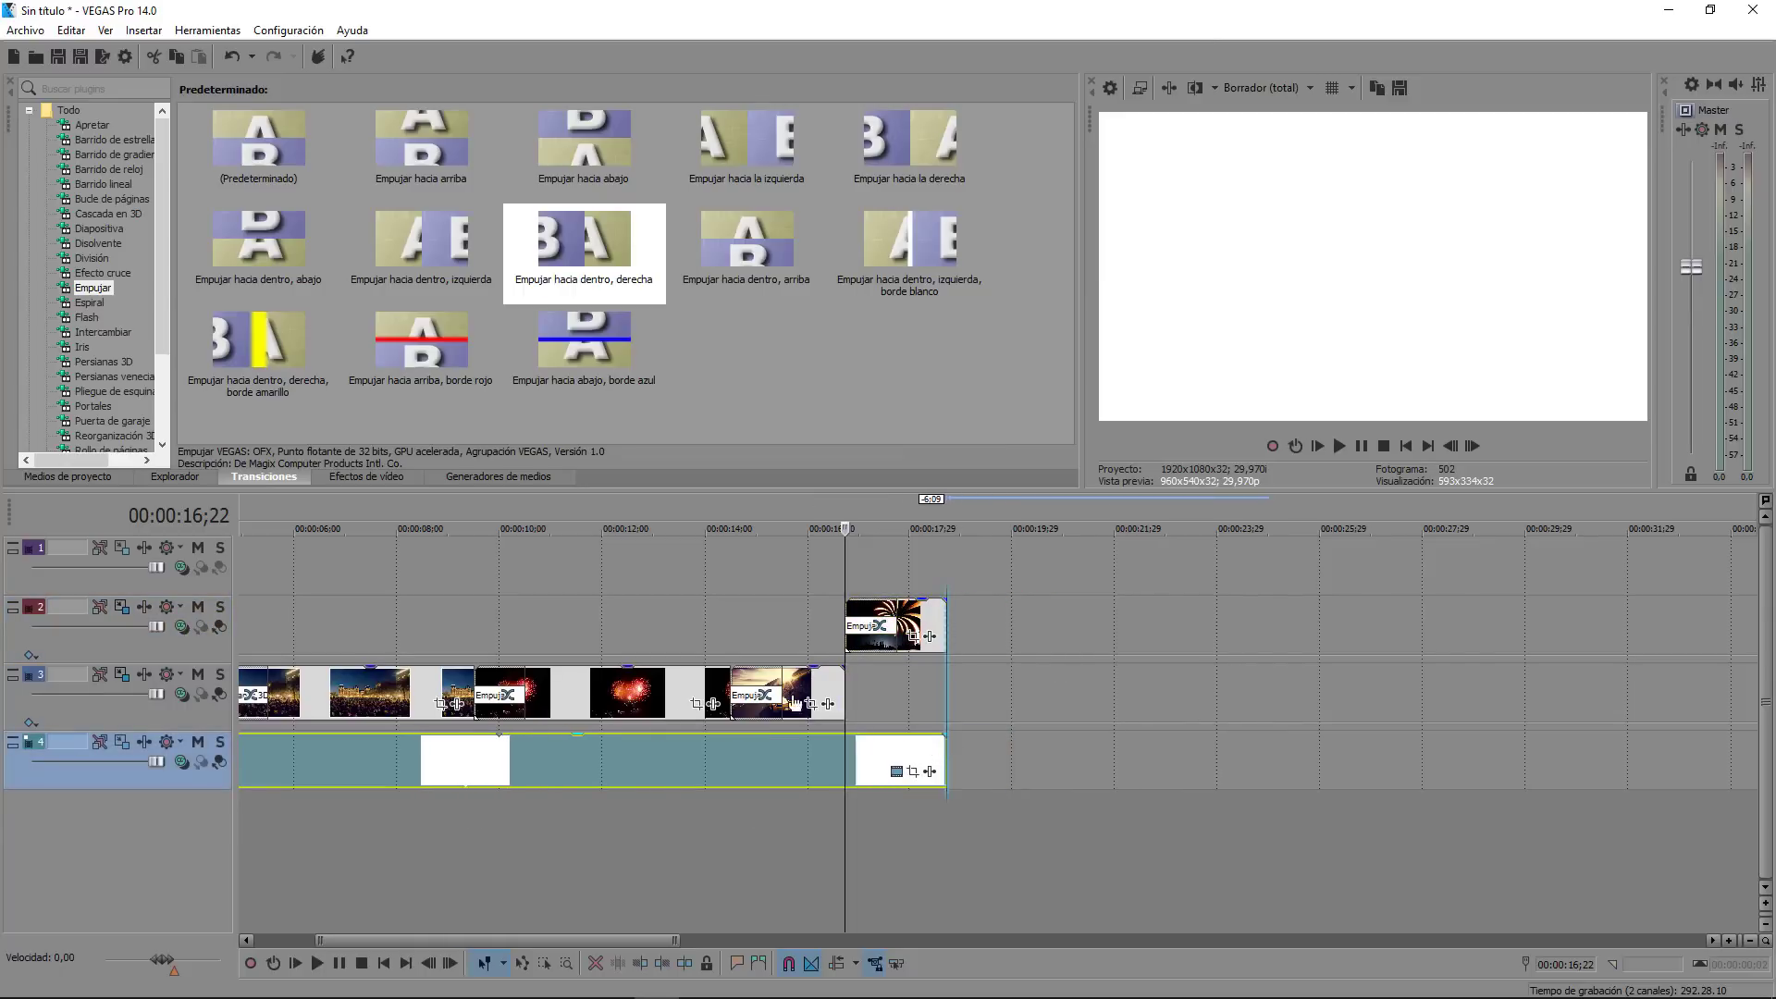
click(442, 631)
scroll(442, 710, down, 4)
click(313, 847)
click(628, 817)
scroll(475, 787, up, 4)
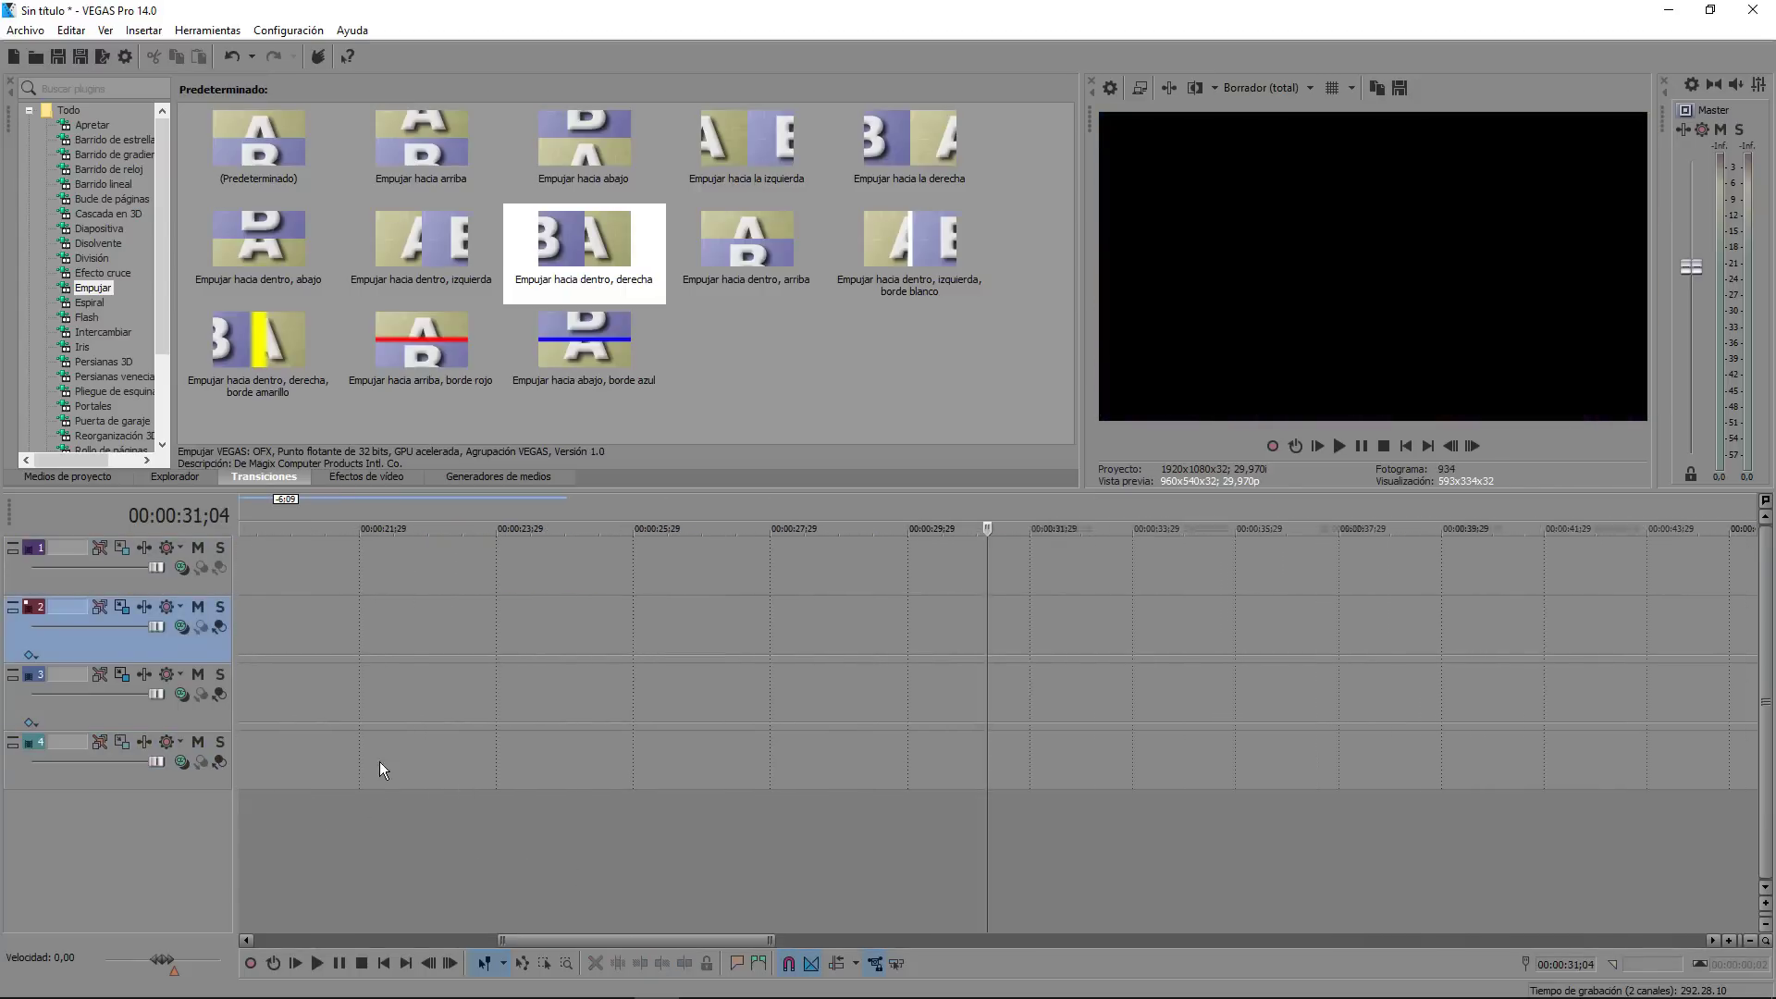
scroll(397, 832, down, 5)
click(399, 841)
click(355, 653)
click(308, 645)
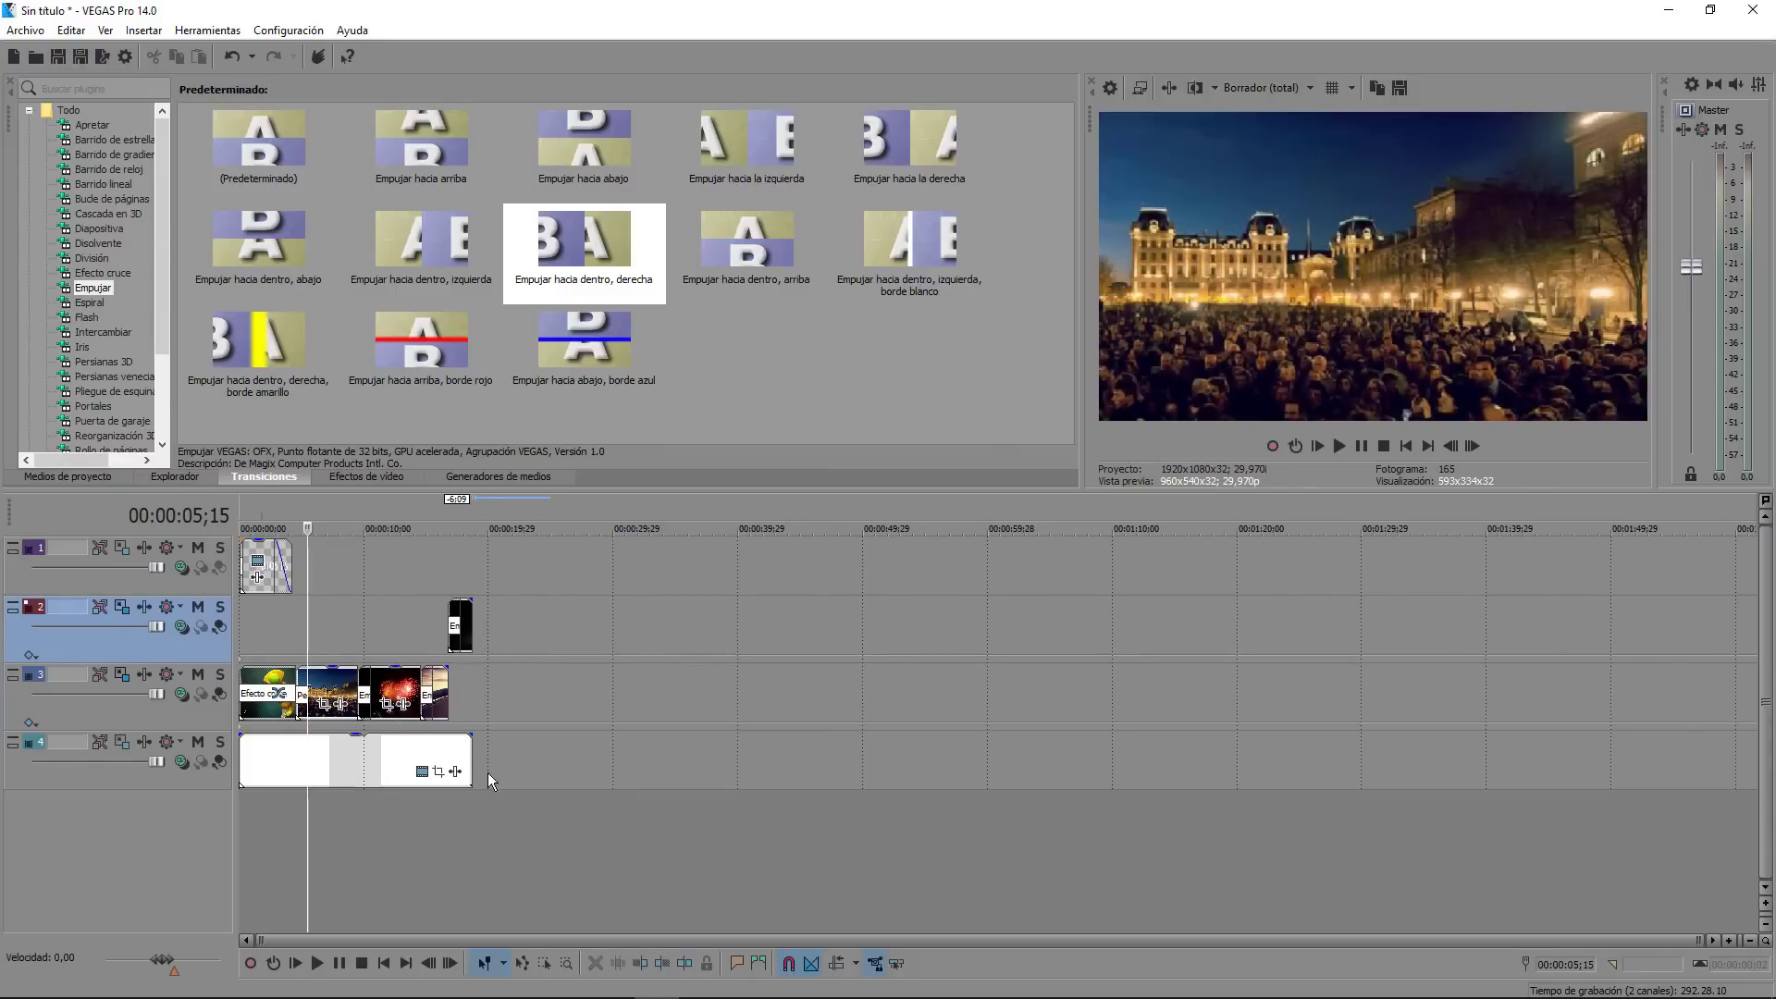
Step: Import the MP3 file Adventures A Himitsu SoundCloud (No Copyright Music) and place it on an audio track from the project's start
click(25, 31)
click(67, 69)
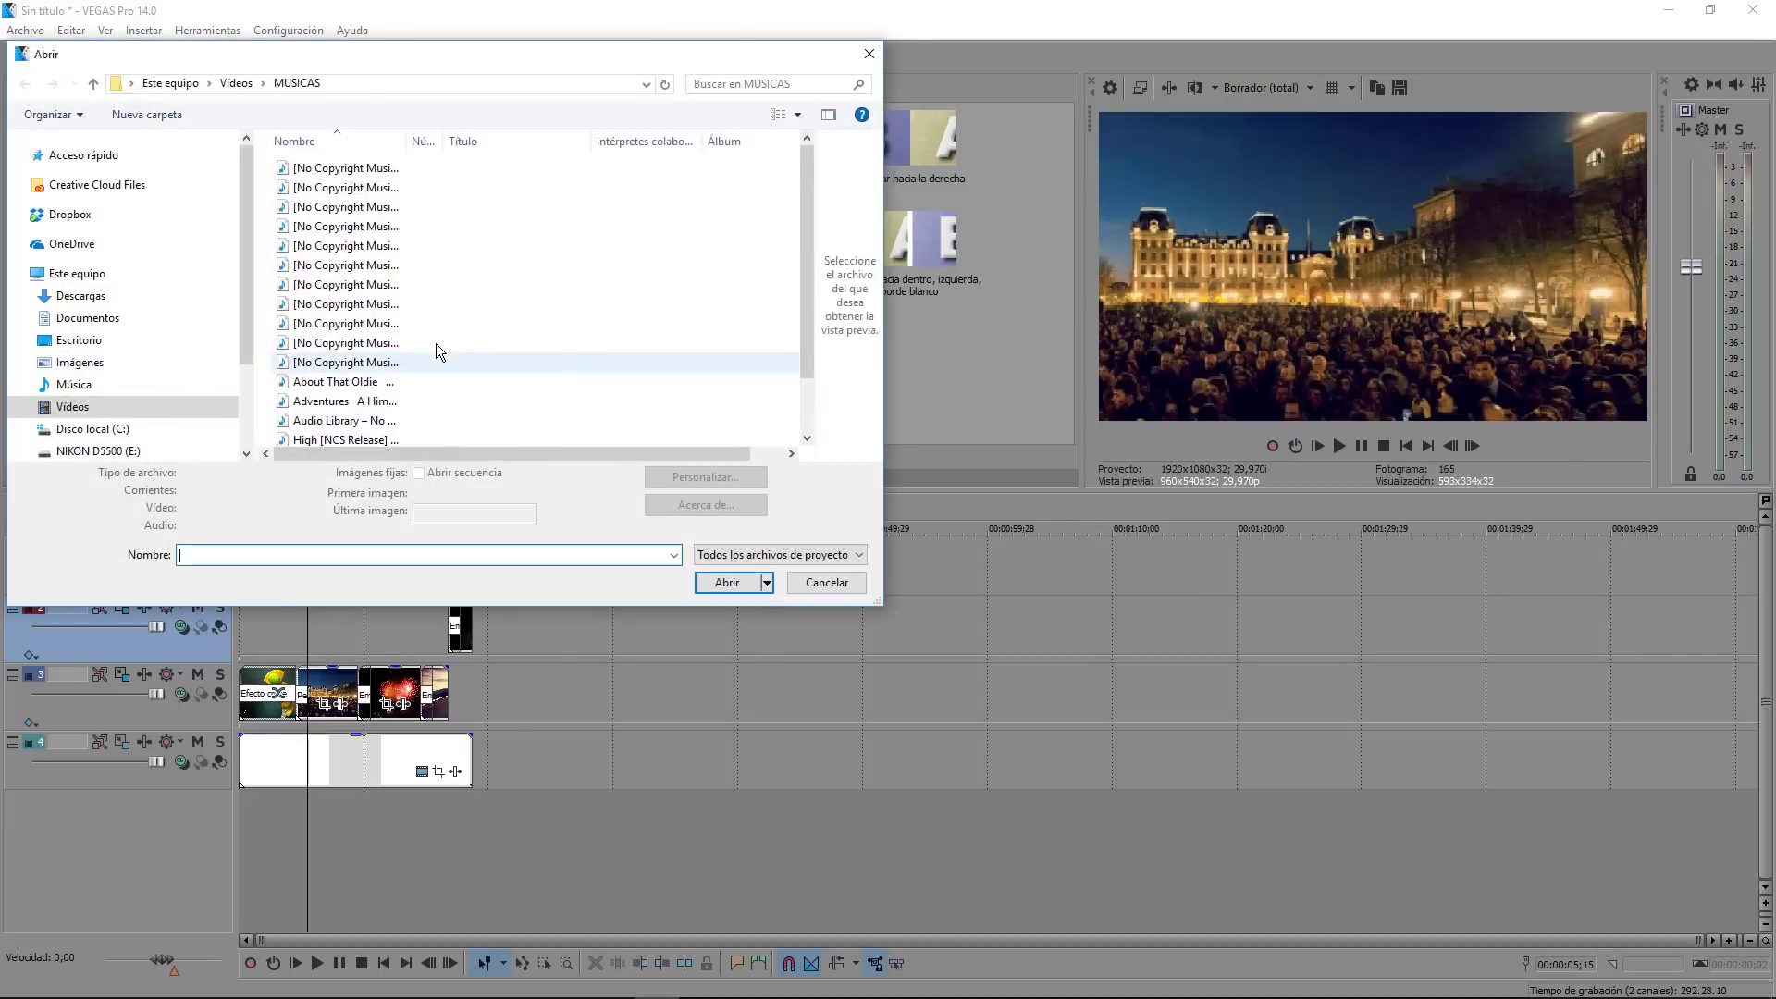
click(382, 422)
click(380, 405)
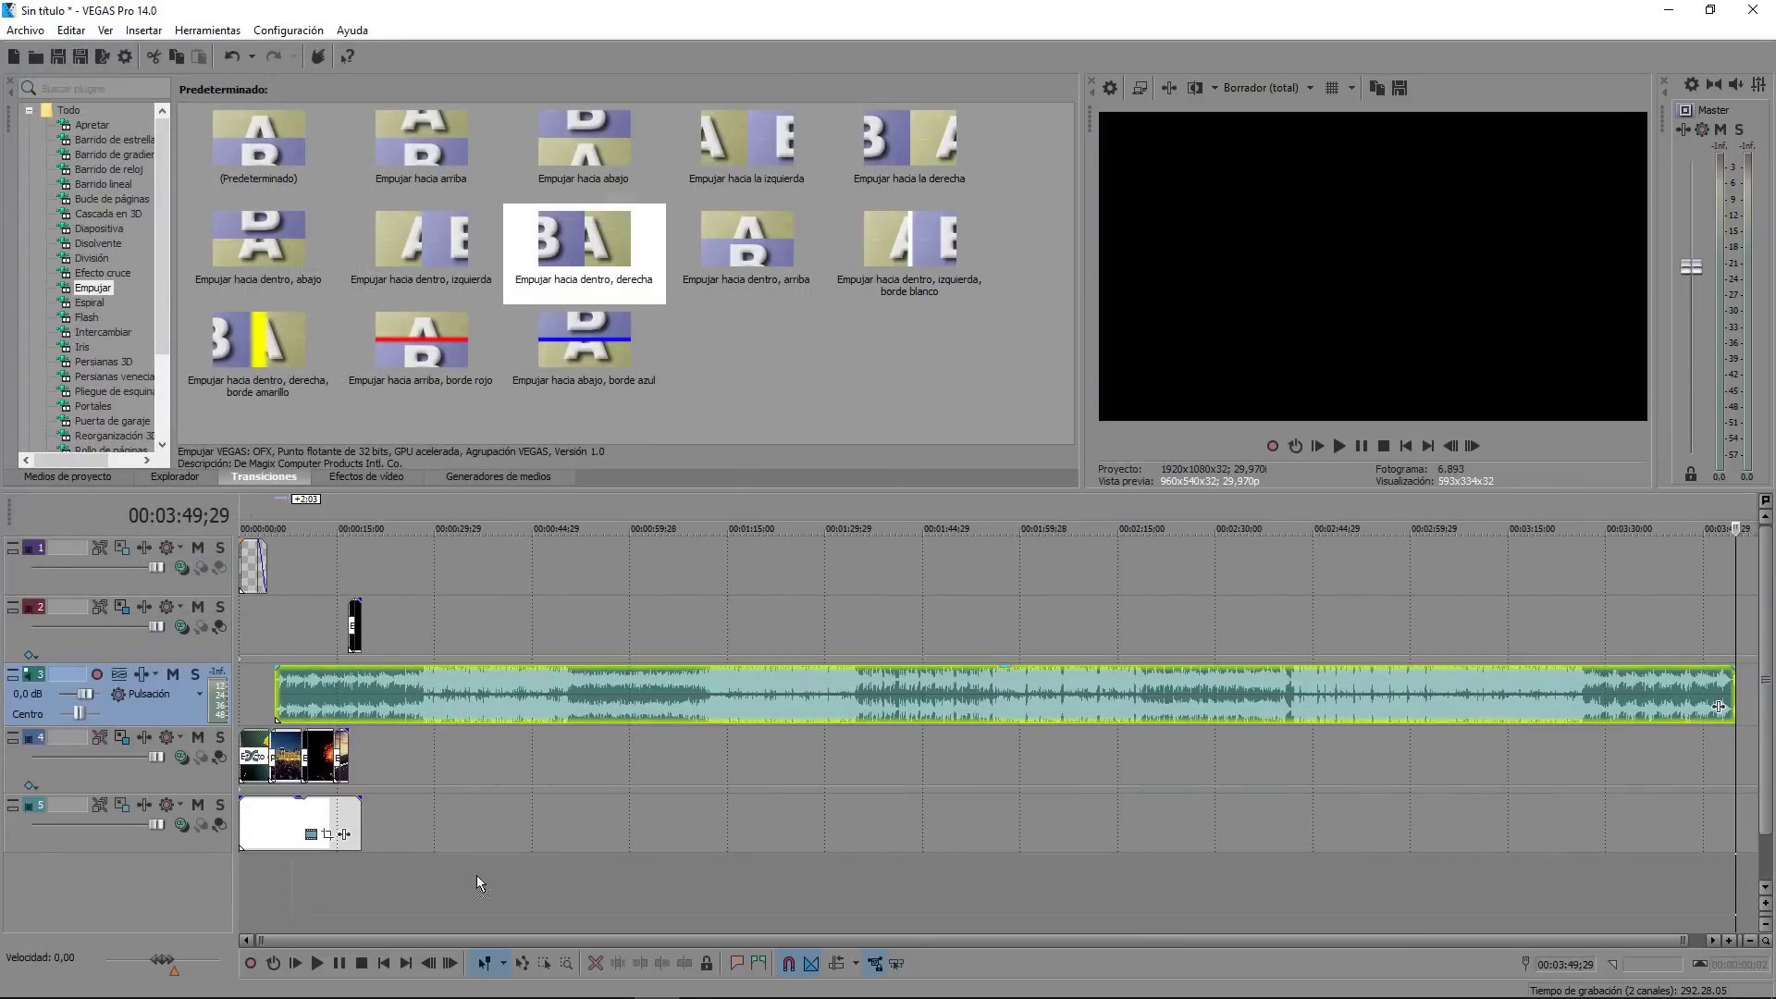
drag(476, 875, 387, 886)
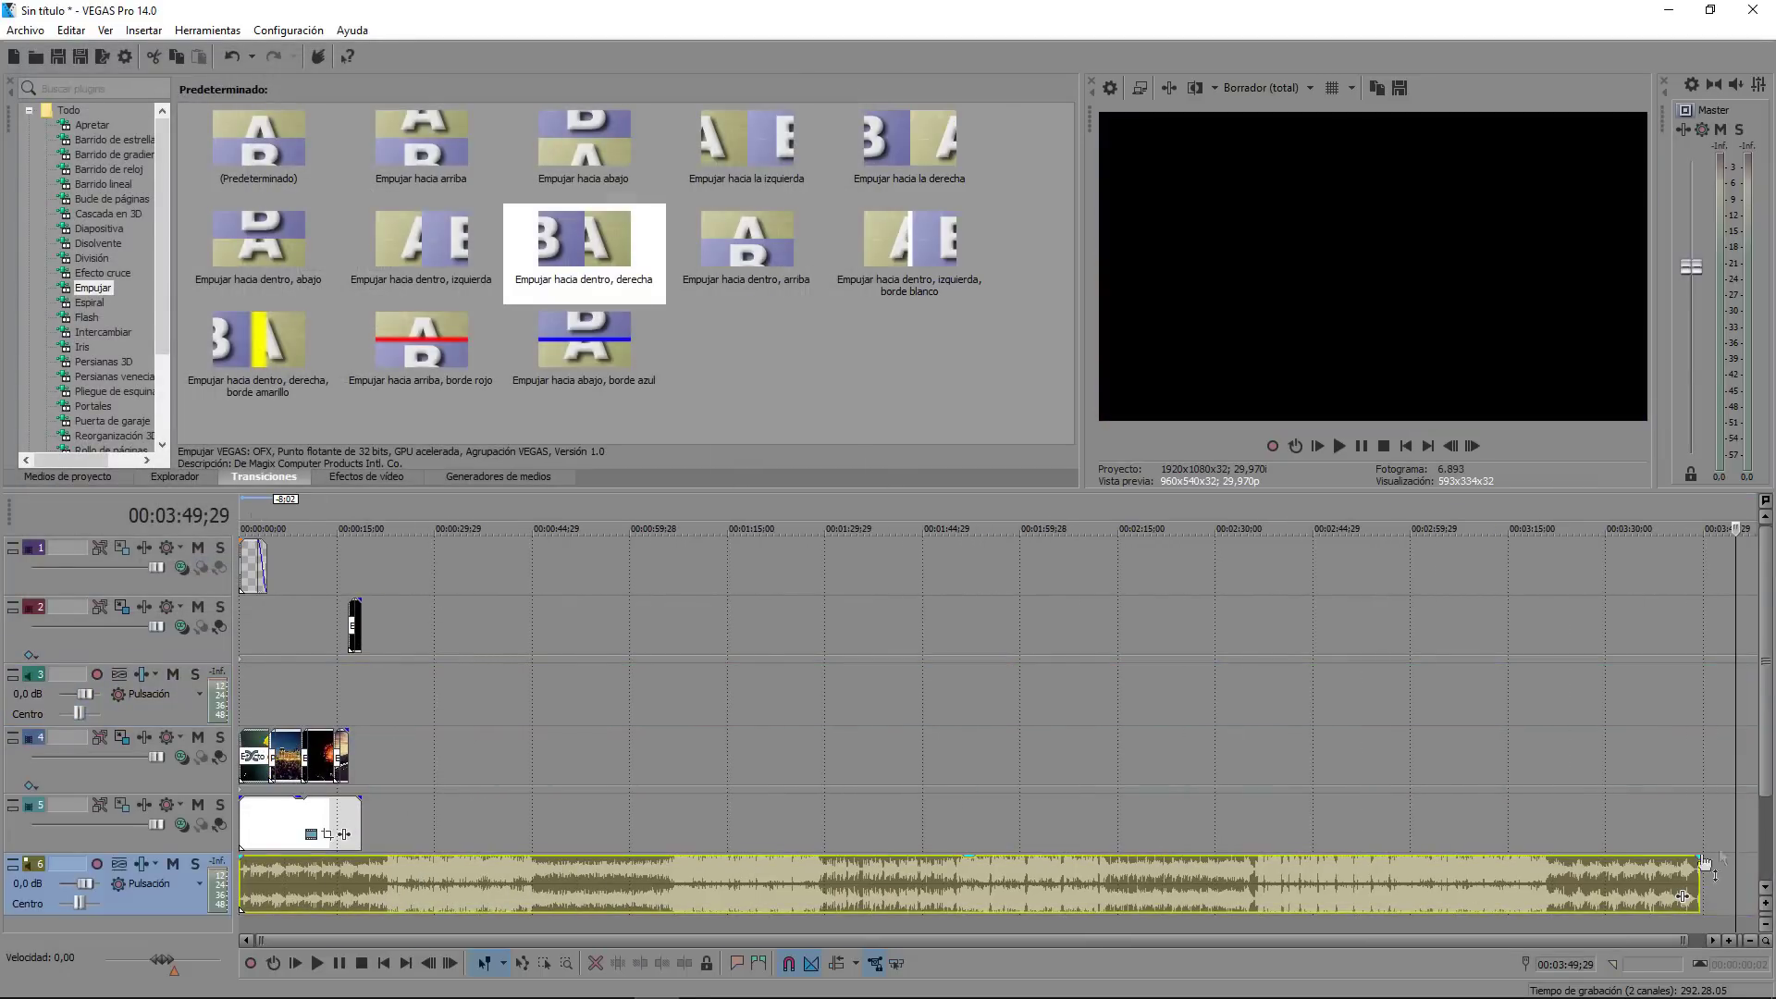
Step: Trim the end of the music event to match the end of the white background
drag(1698, 873, 365, 878)
click(326, 879)
scroll(325, 879, up, 5)
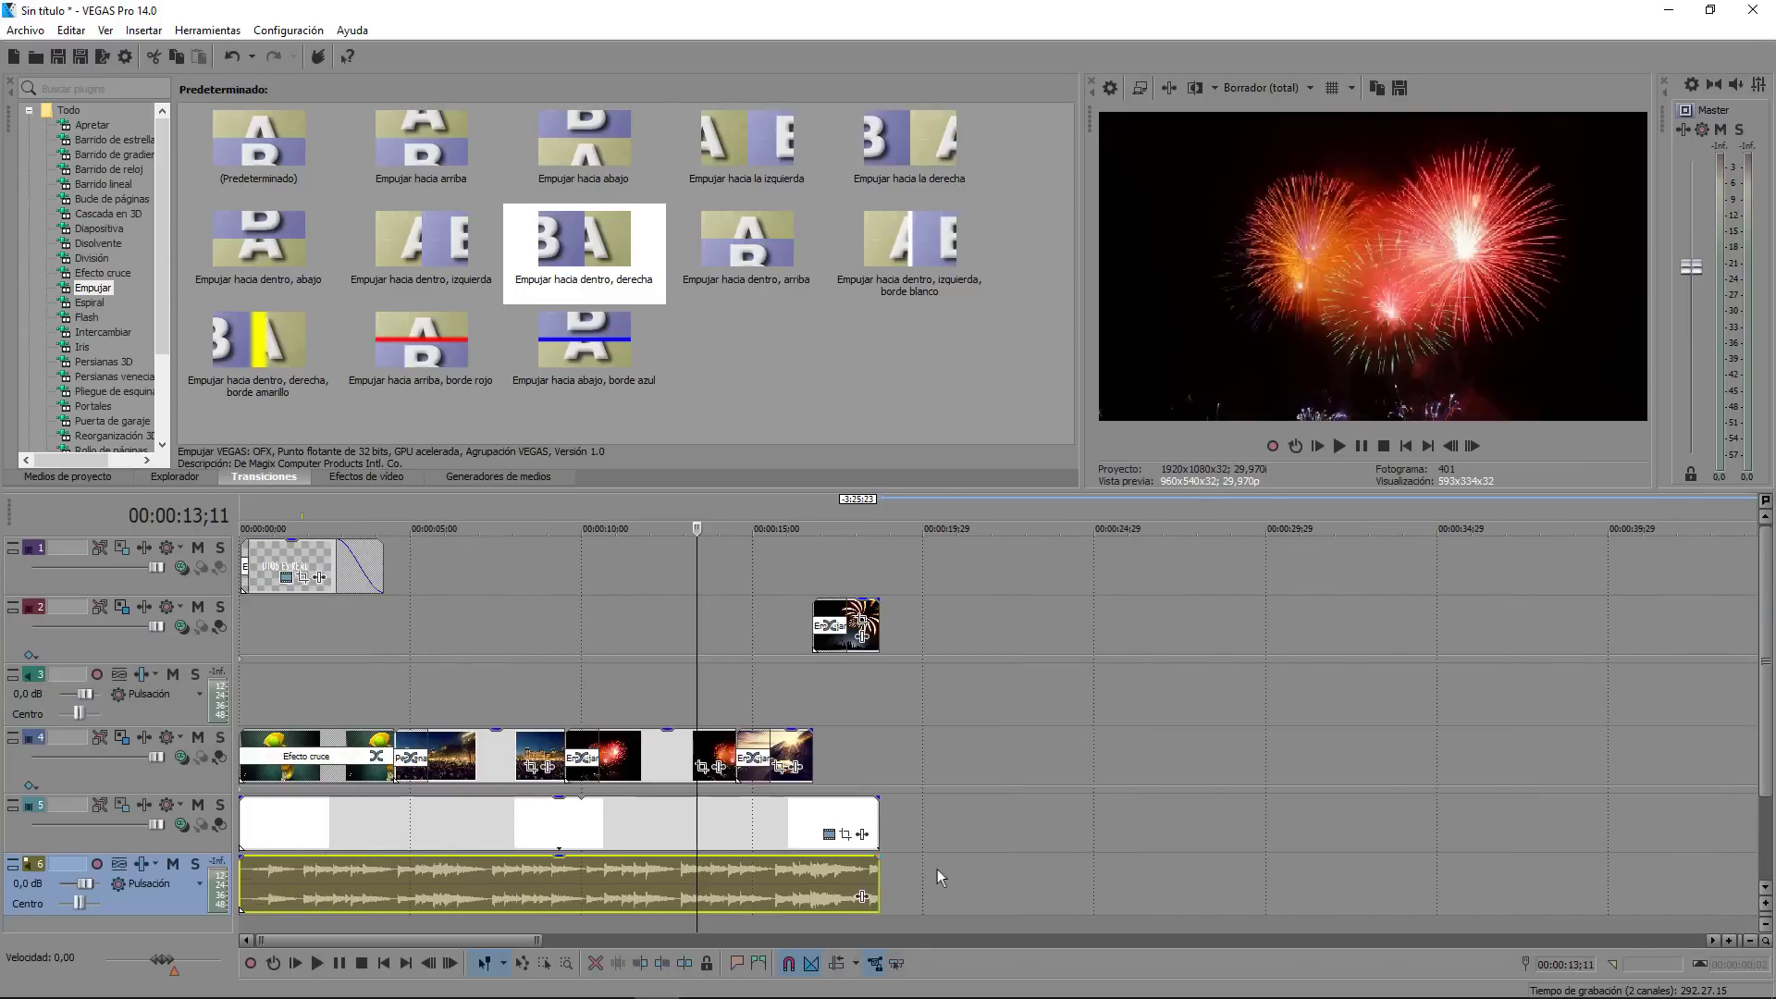
Step: Add a fade-out of about four seconds to the end of the music event and lower the event's volume
drag(883, 862, 745, 883)
click(793, 879)
drag(607, 858, 618, 890)
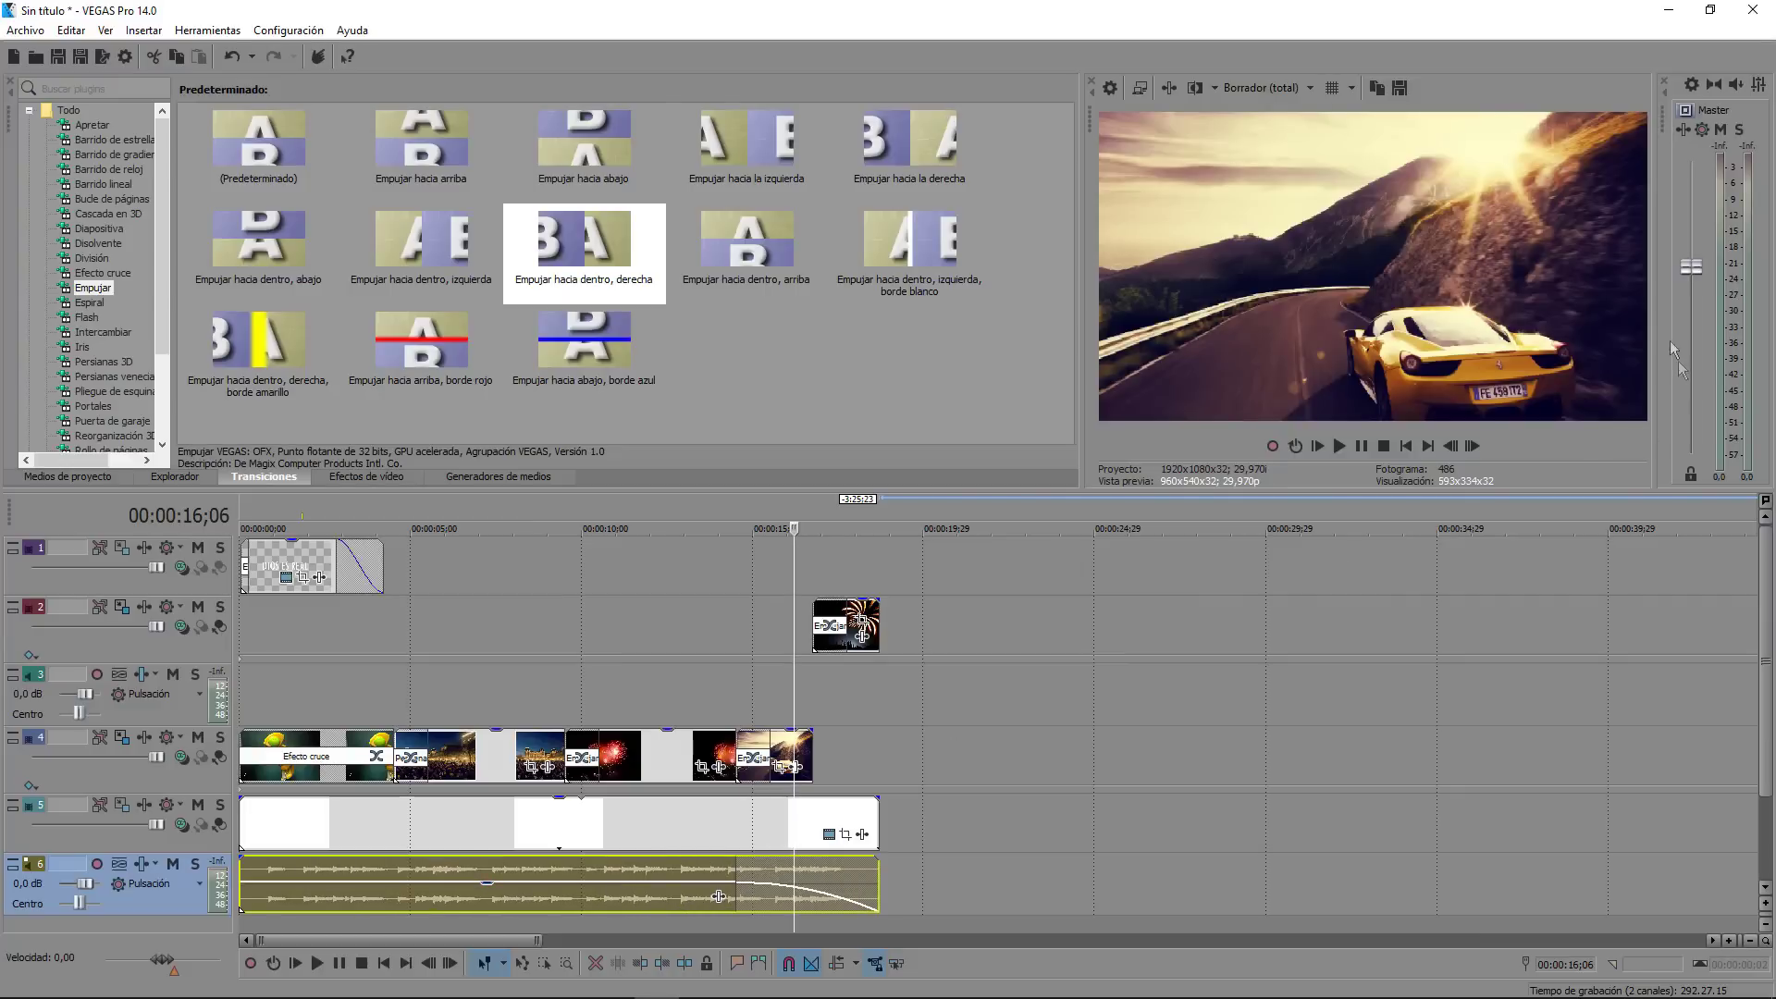
Step: Split the music at 00:00:00;21, delete the opening piece, and move the remaining music to the project's start
click(267, 899)
scroll(278, 900, up, 5)
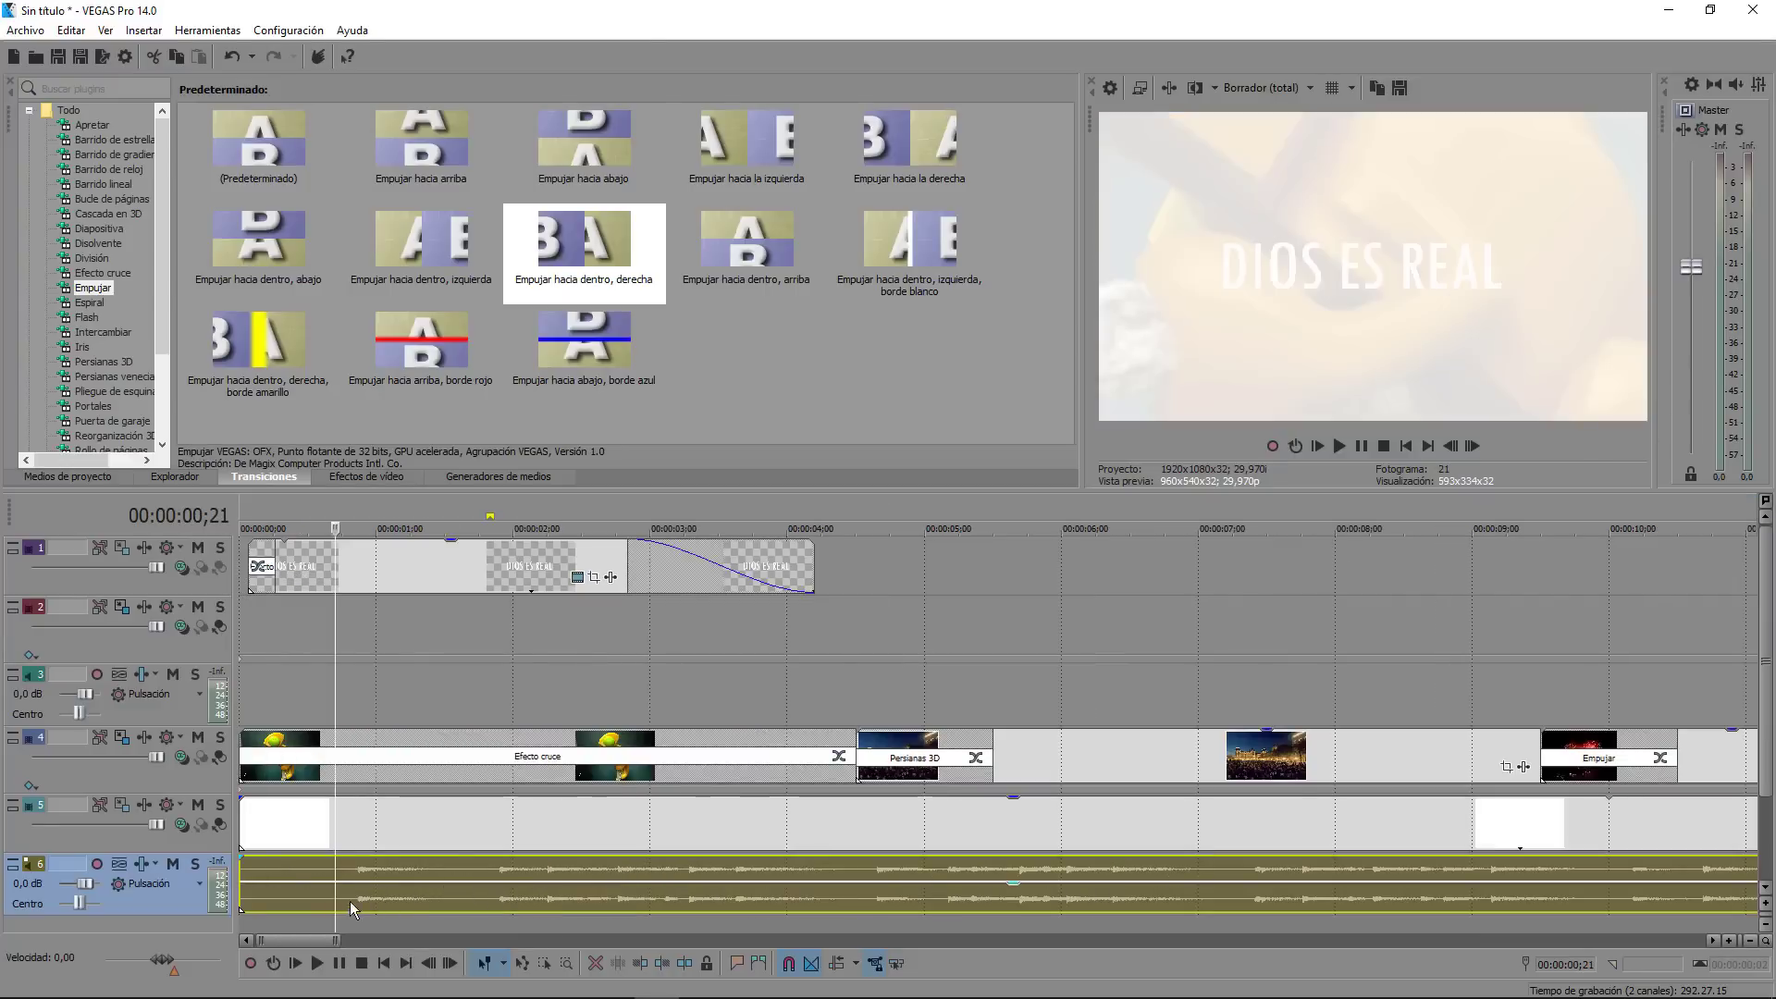
key(s)
click(321, 893)
key(ctrl+x)
drag(390, 903, 295, 900)
Step: Extend the end of the music event to the end of the white background at 00:00:18;21
scroll(748, 904, down, 7)
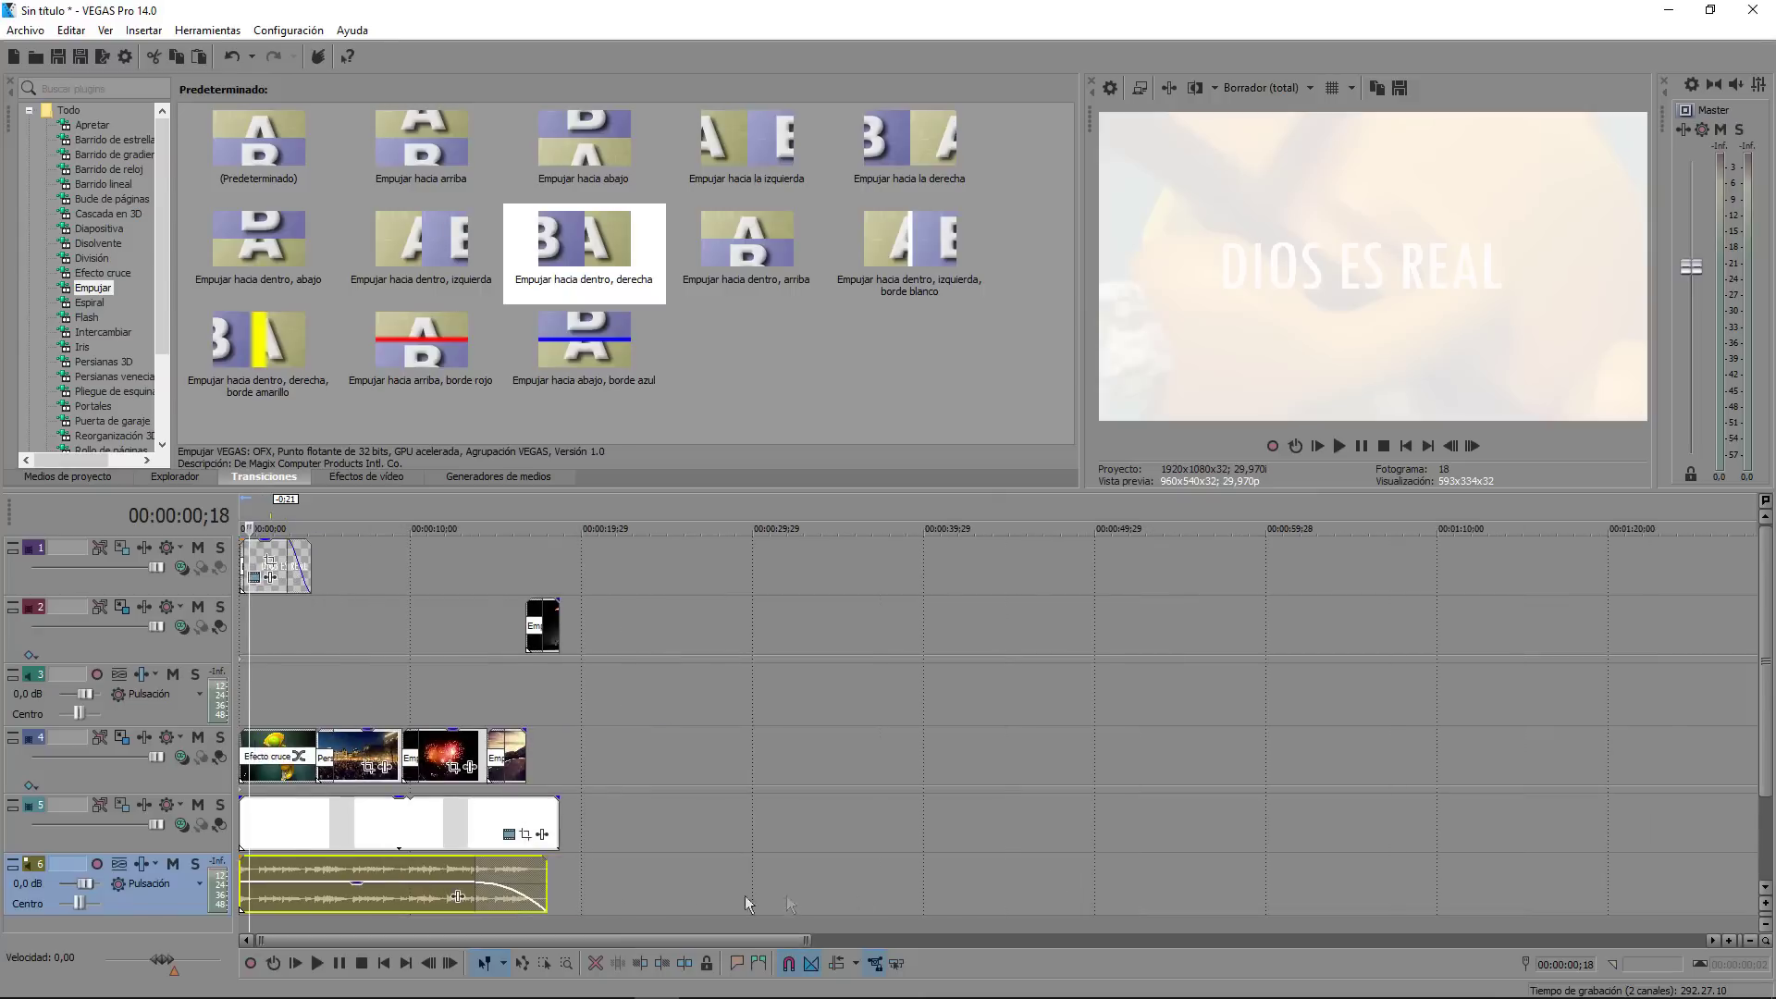
click(553, 893)
drag(546, 889, 556, 885)
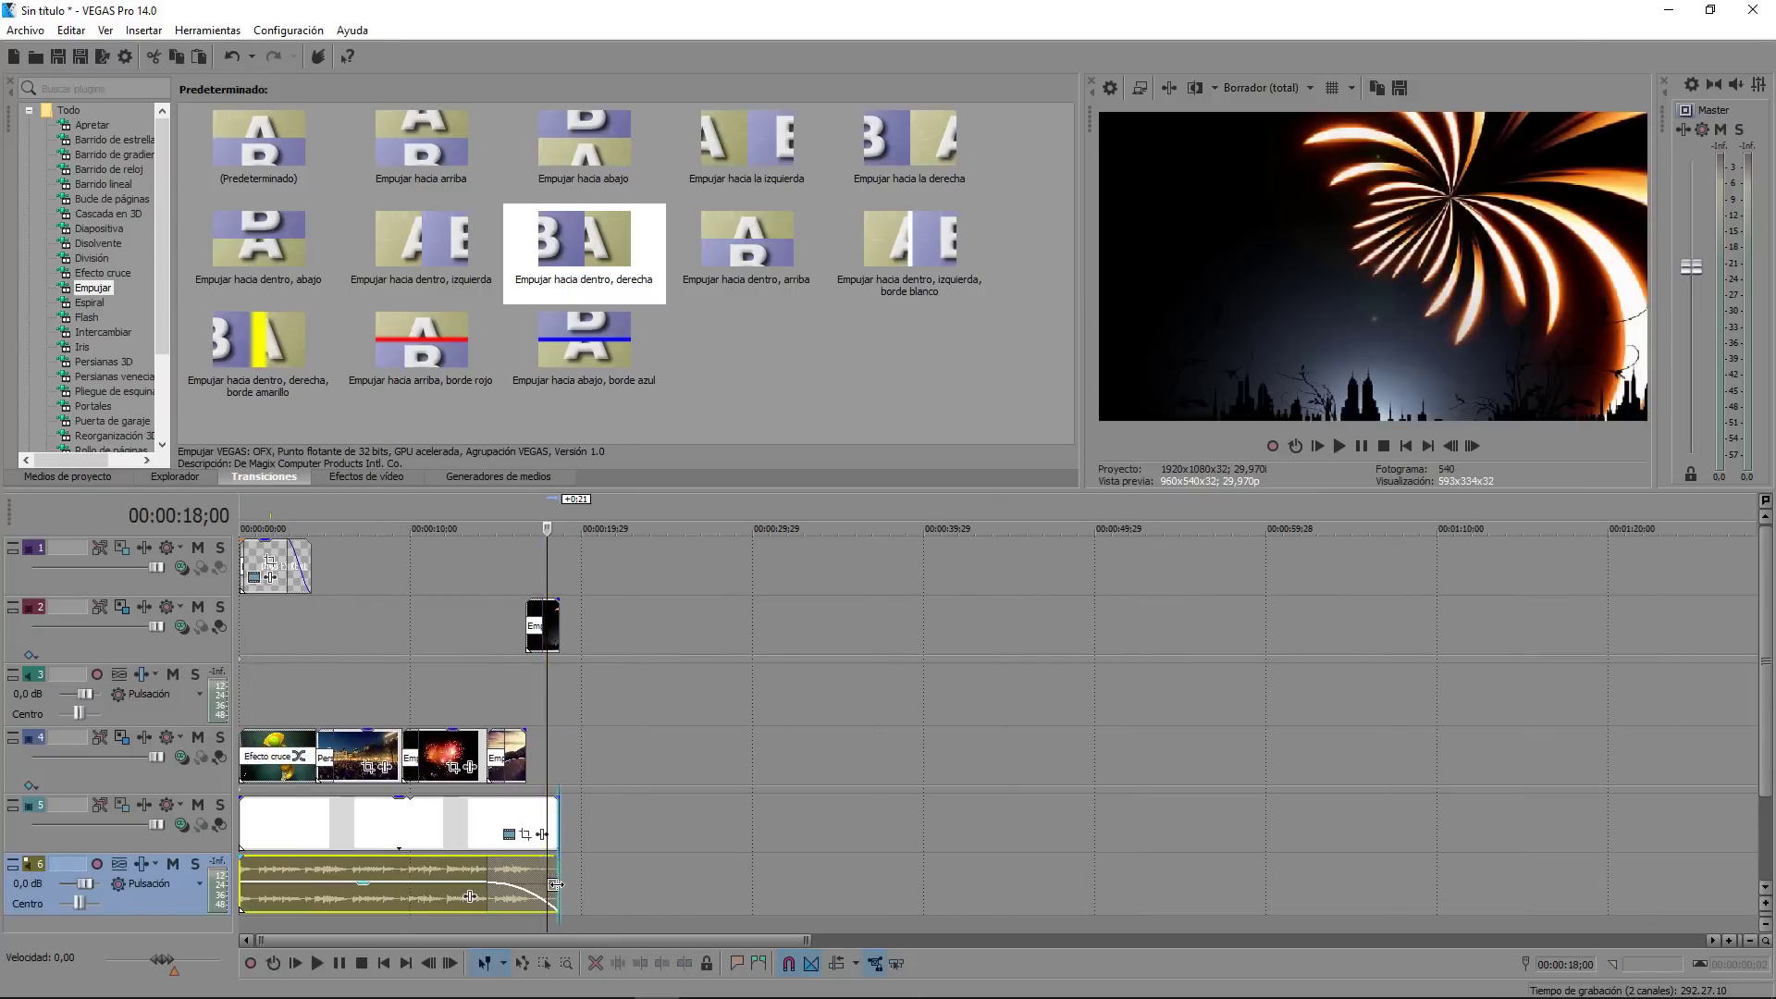
click(557, 666)
Step: Save the project as TUTO IMAGEN in the SONY VEGA14 folder
key(ctrl+s)
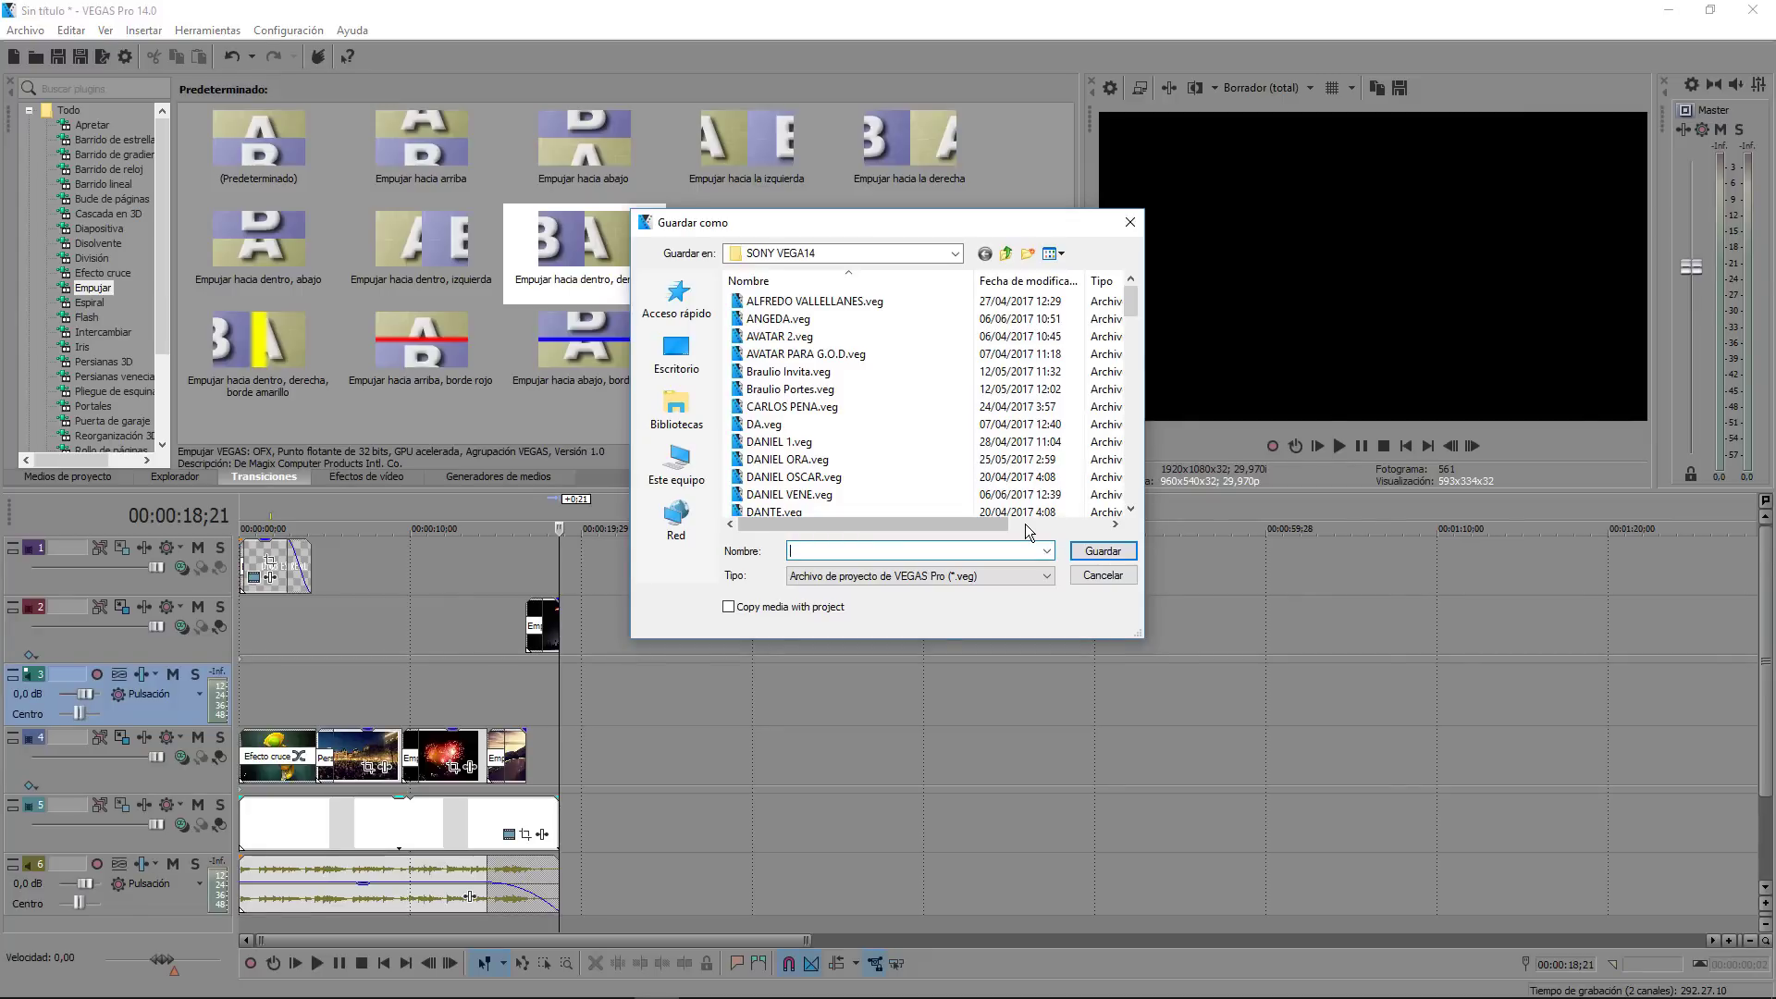
text(c)
key(BackSpace)
text(TUTO IMAGEN)
key(Return)
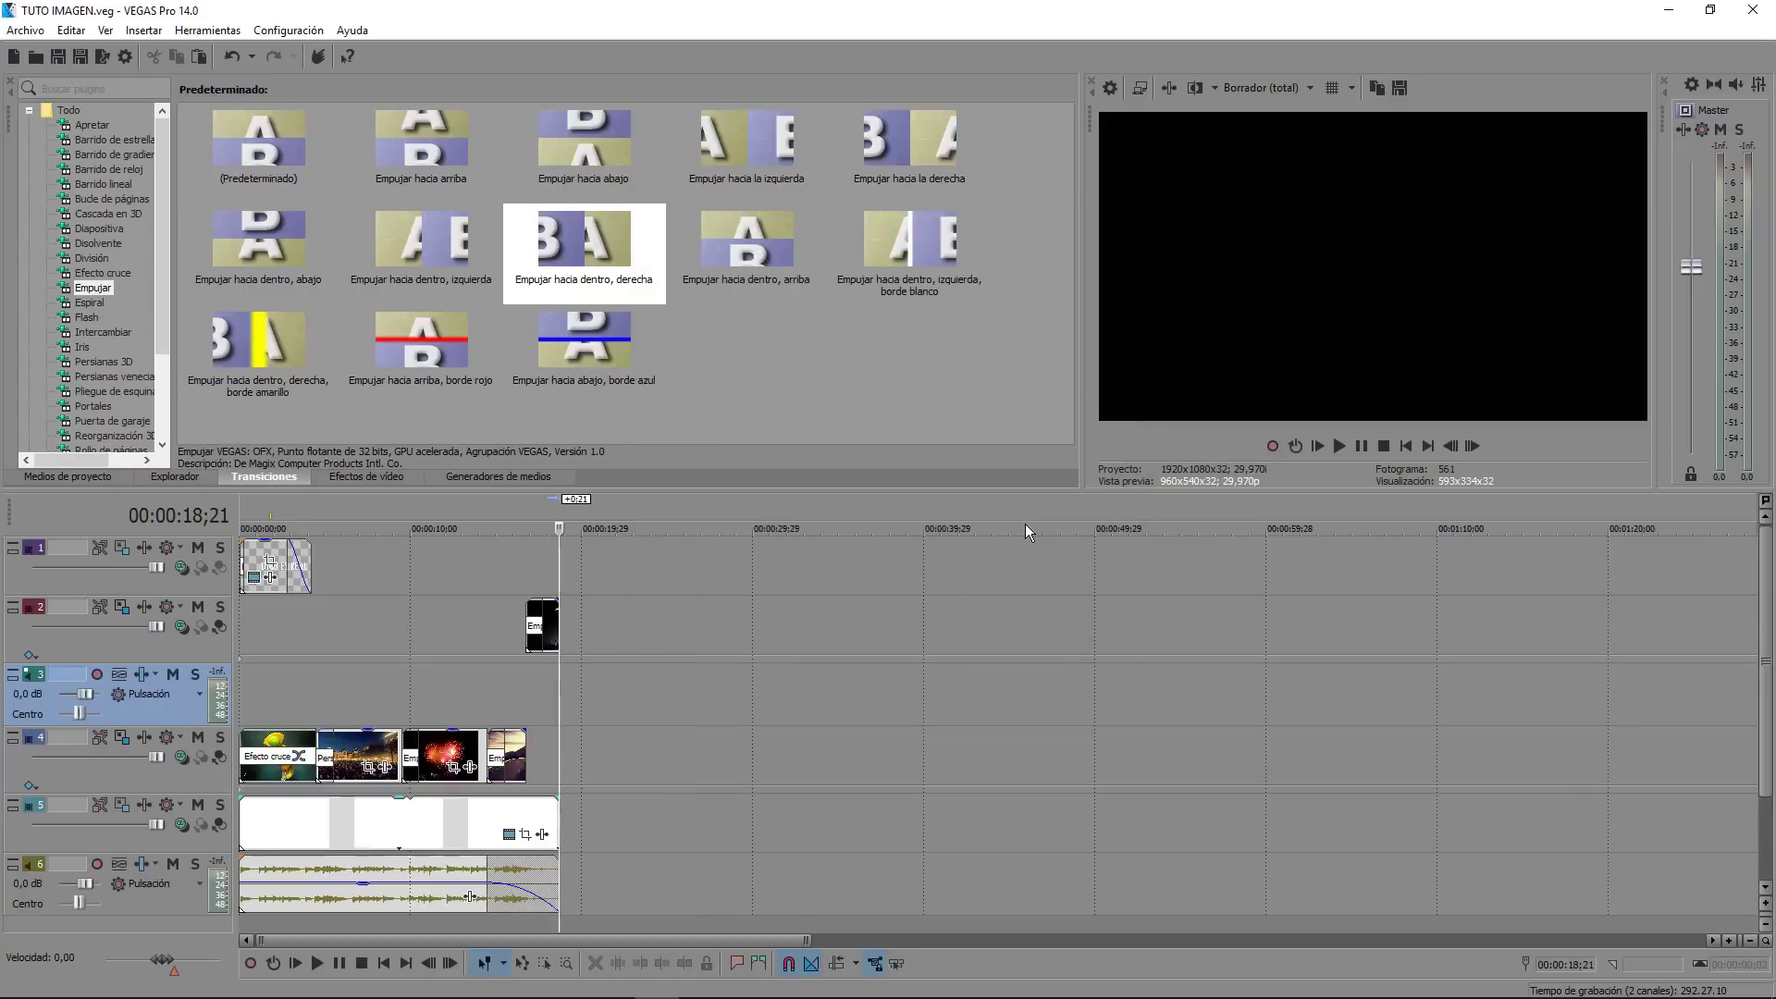
click(488, 592)
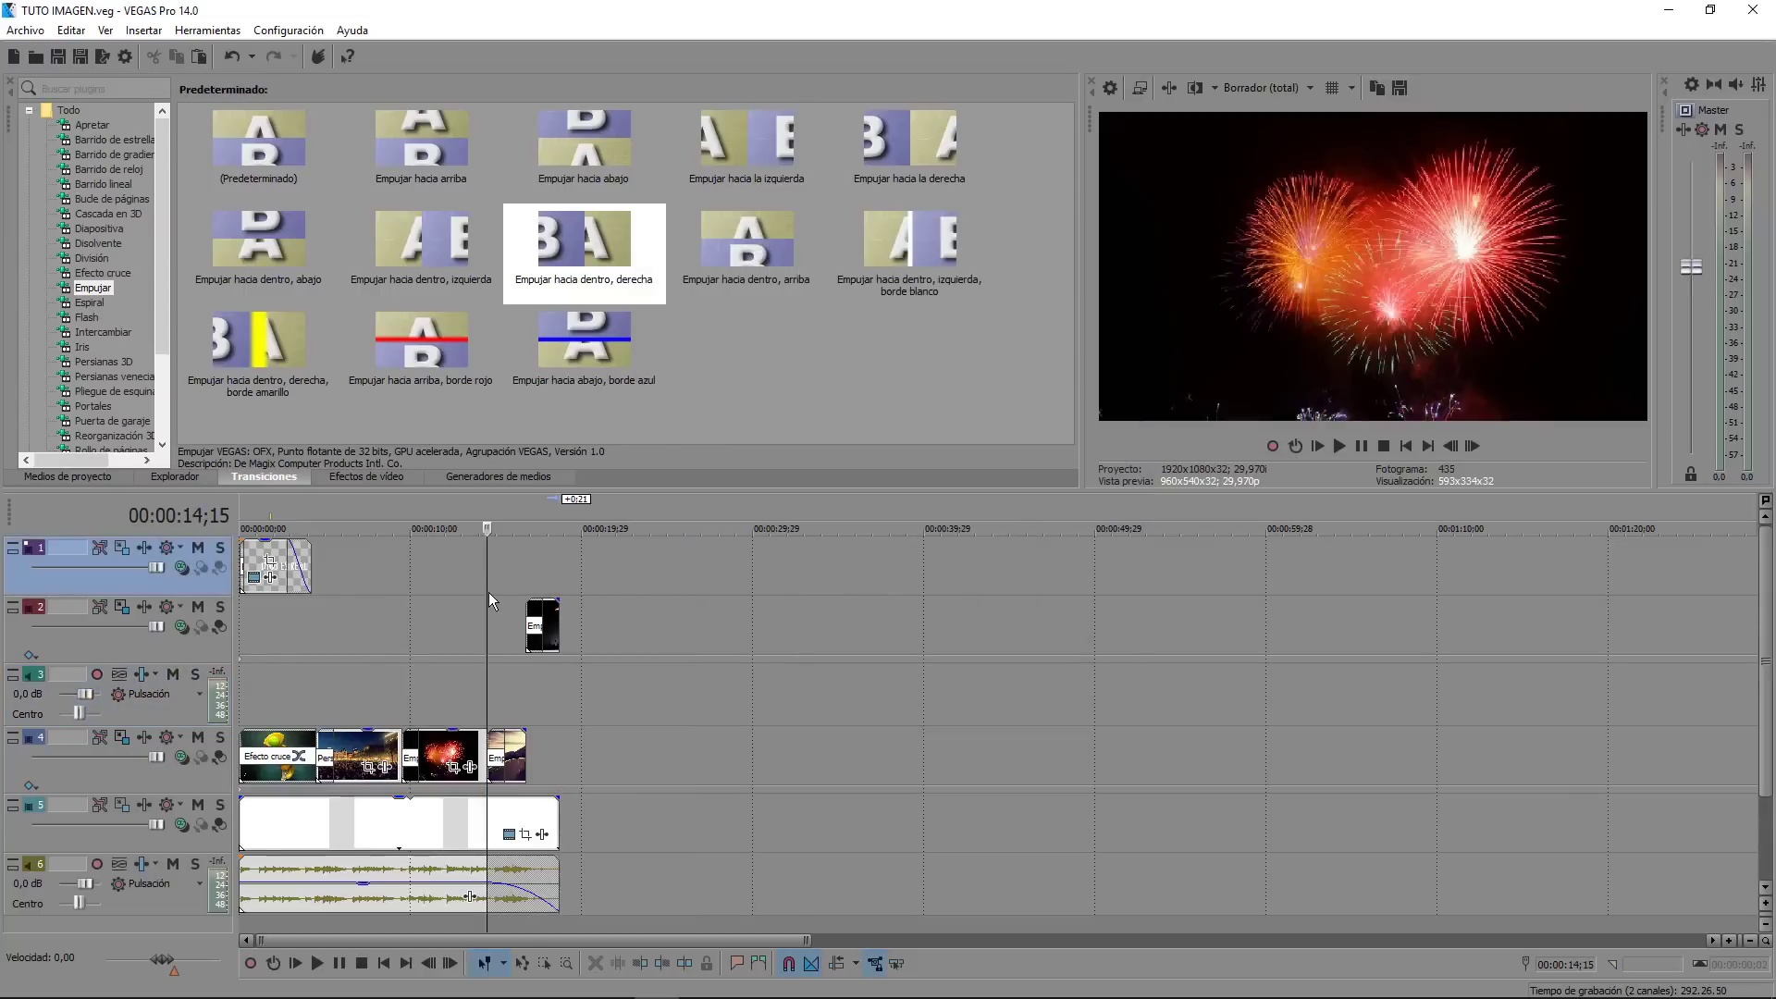
click(417, 641)
scroll(387, 670, up, 5)
click(518, 657)
scroll(574, 673, down, 10)
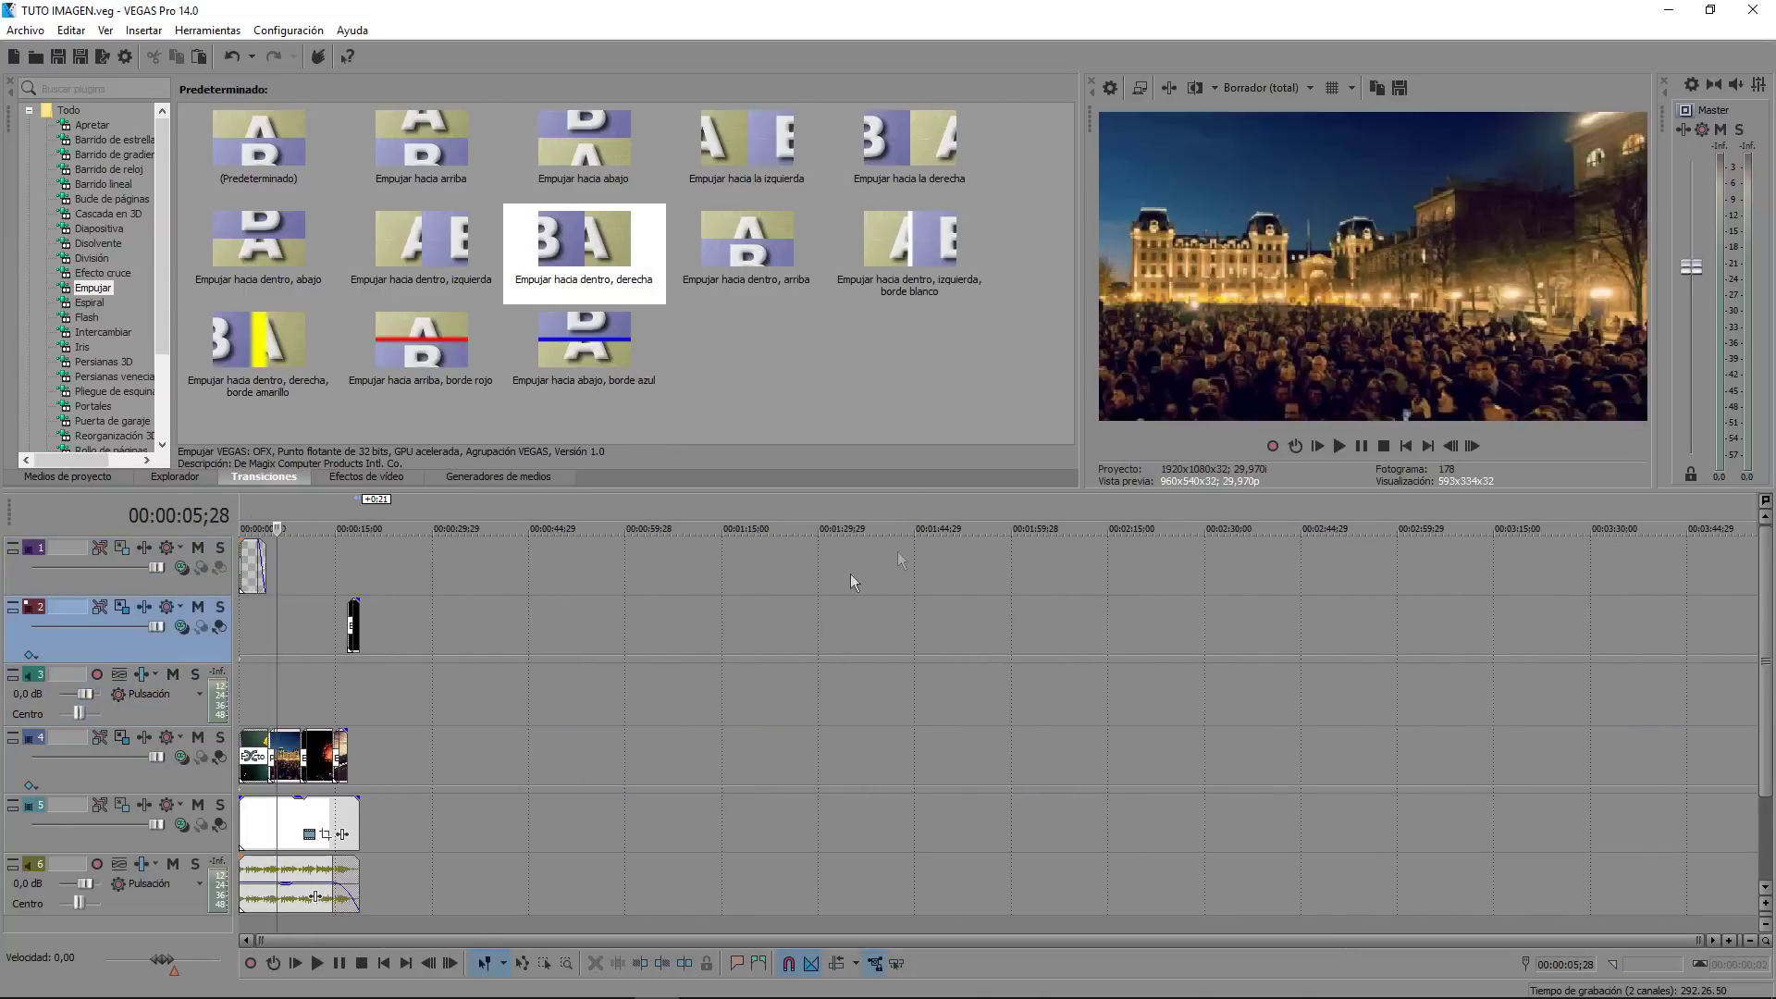
Step: Play the slideshow from the start and inspect the images and transitions around the red fireworks and the car
click(1317, 447)
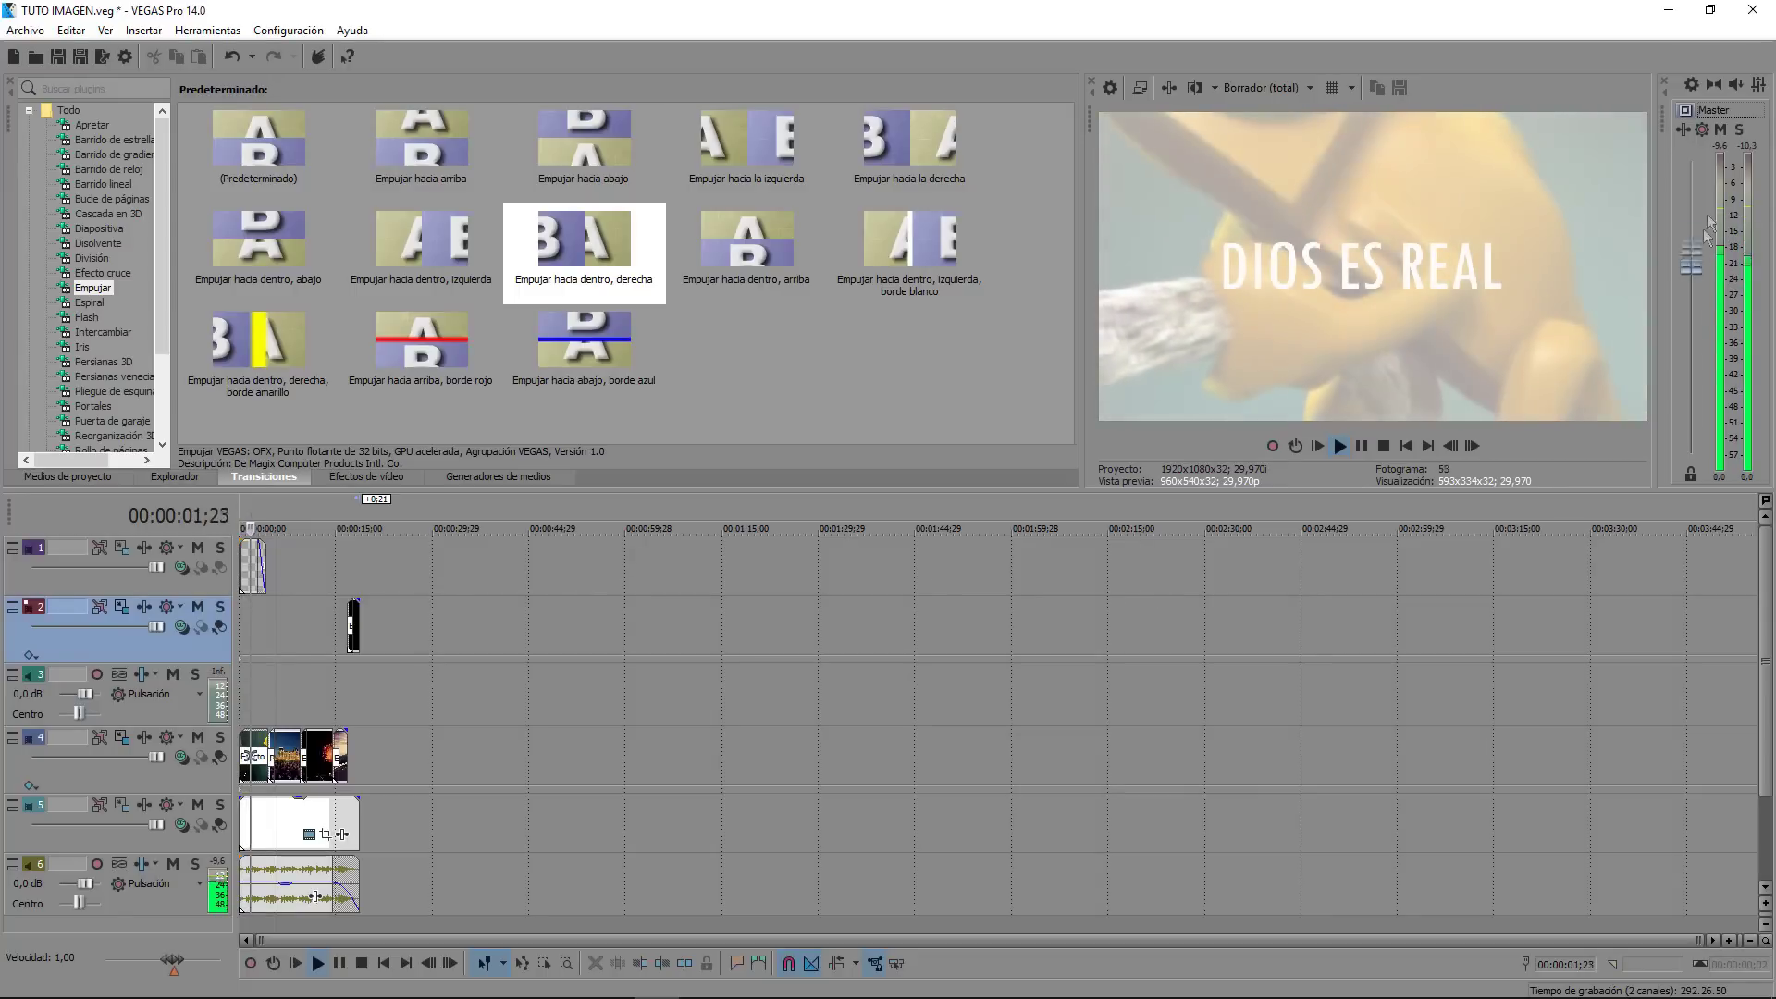
scroll(415, 793, up, 1)
scroll(416, 793, up, 3)
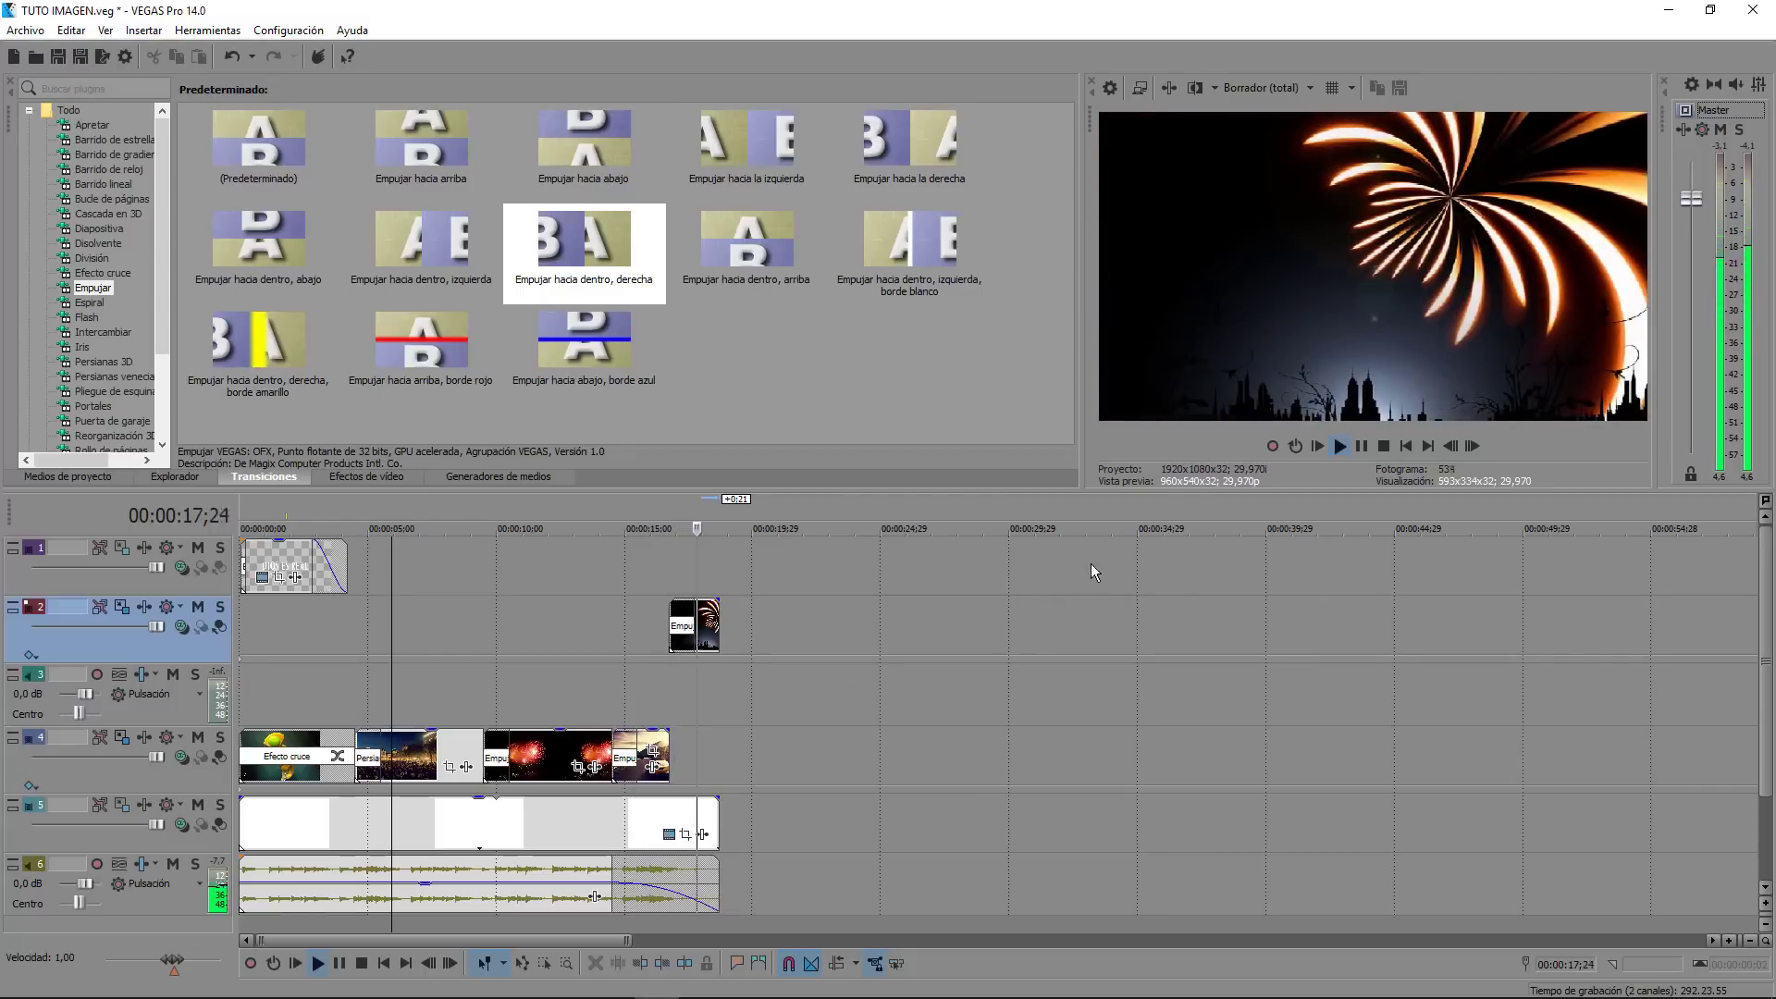
click(653, 631)
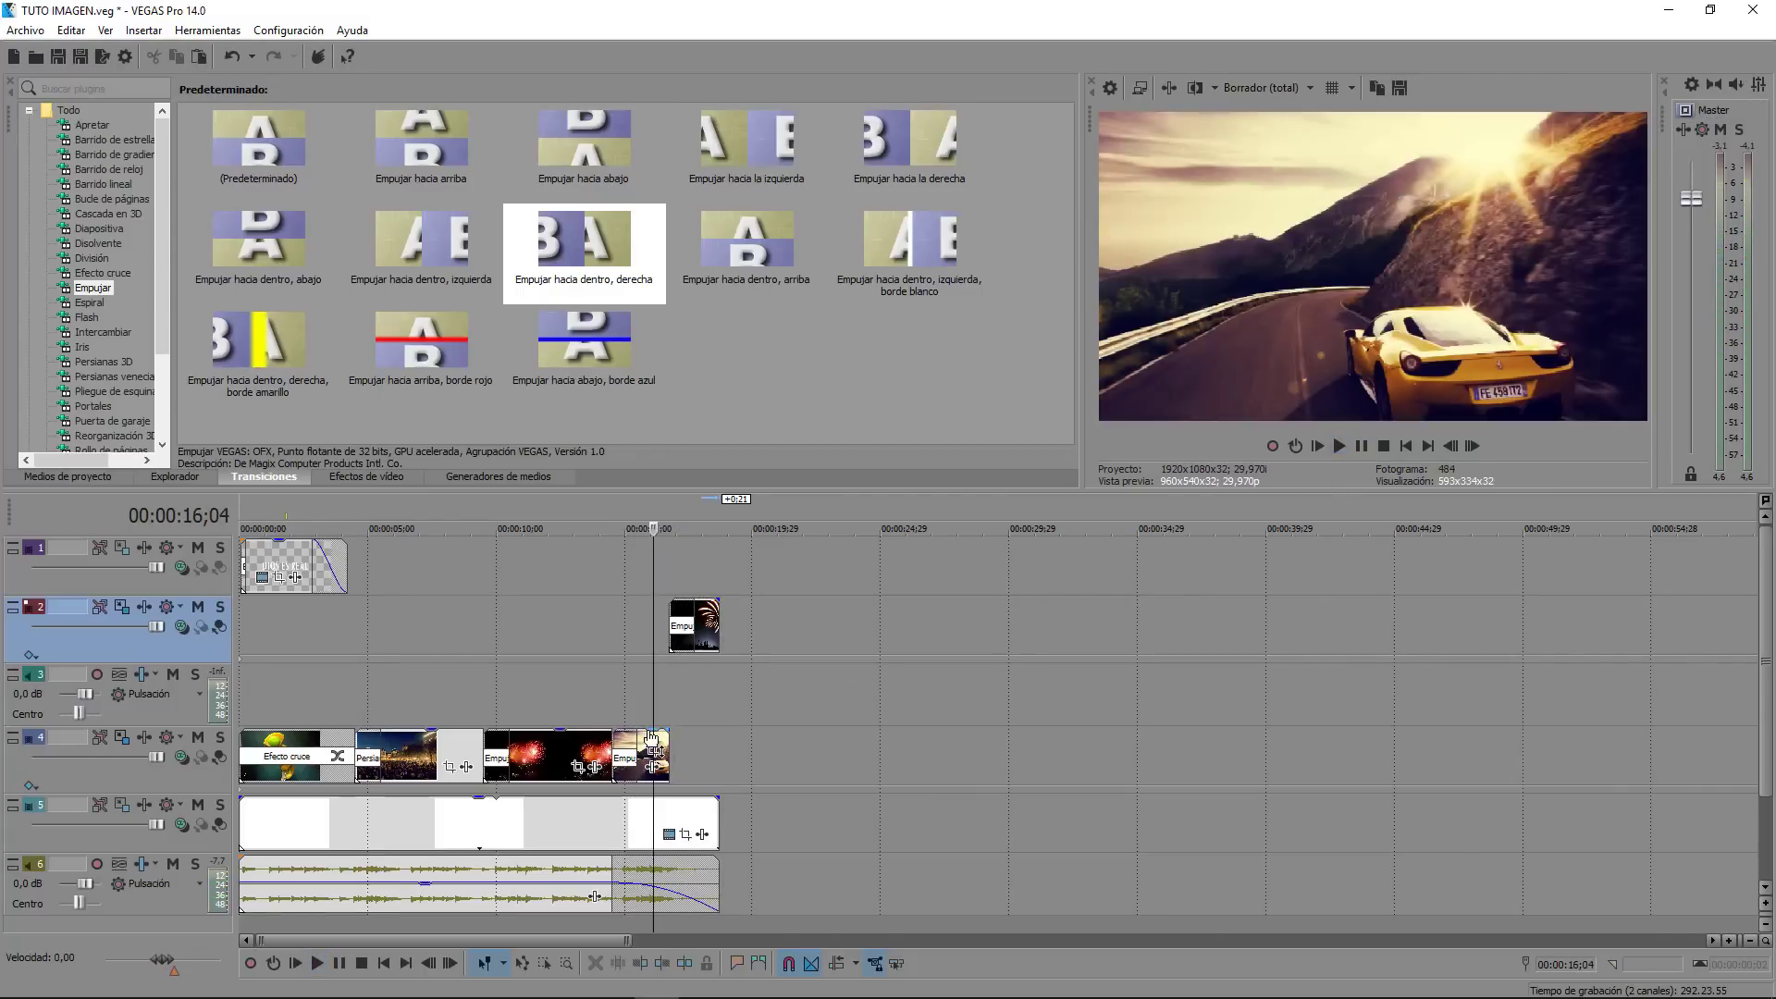
scroll(651, 731, up, 5)
click(610, 708)
scroll(626, 768, down, 5)
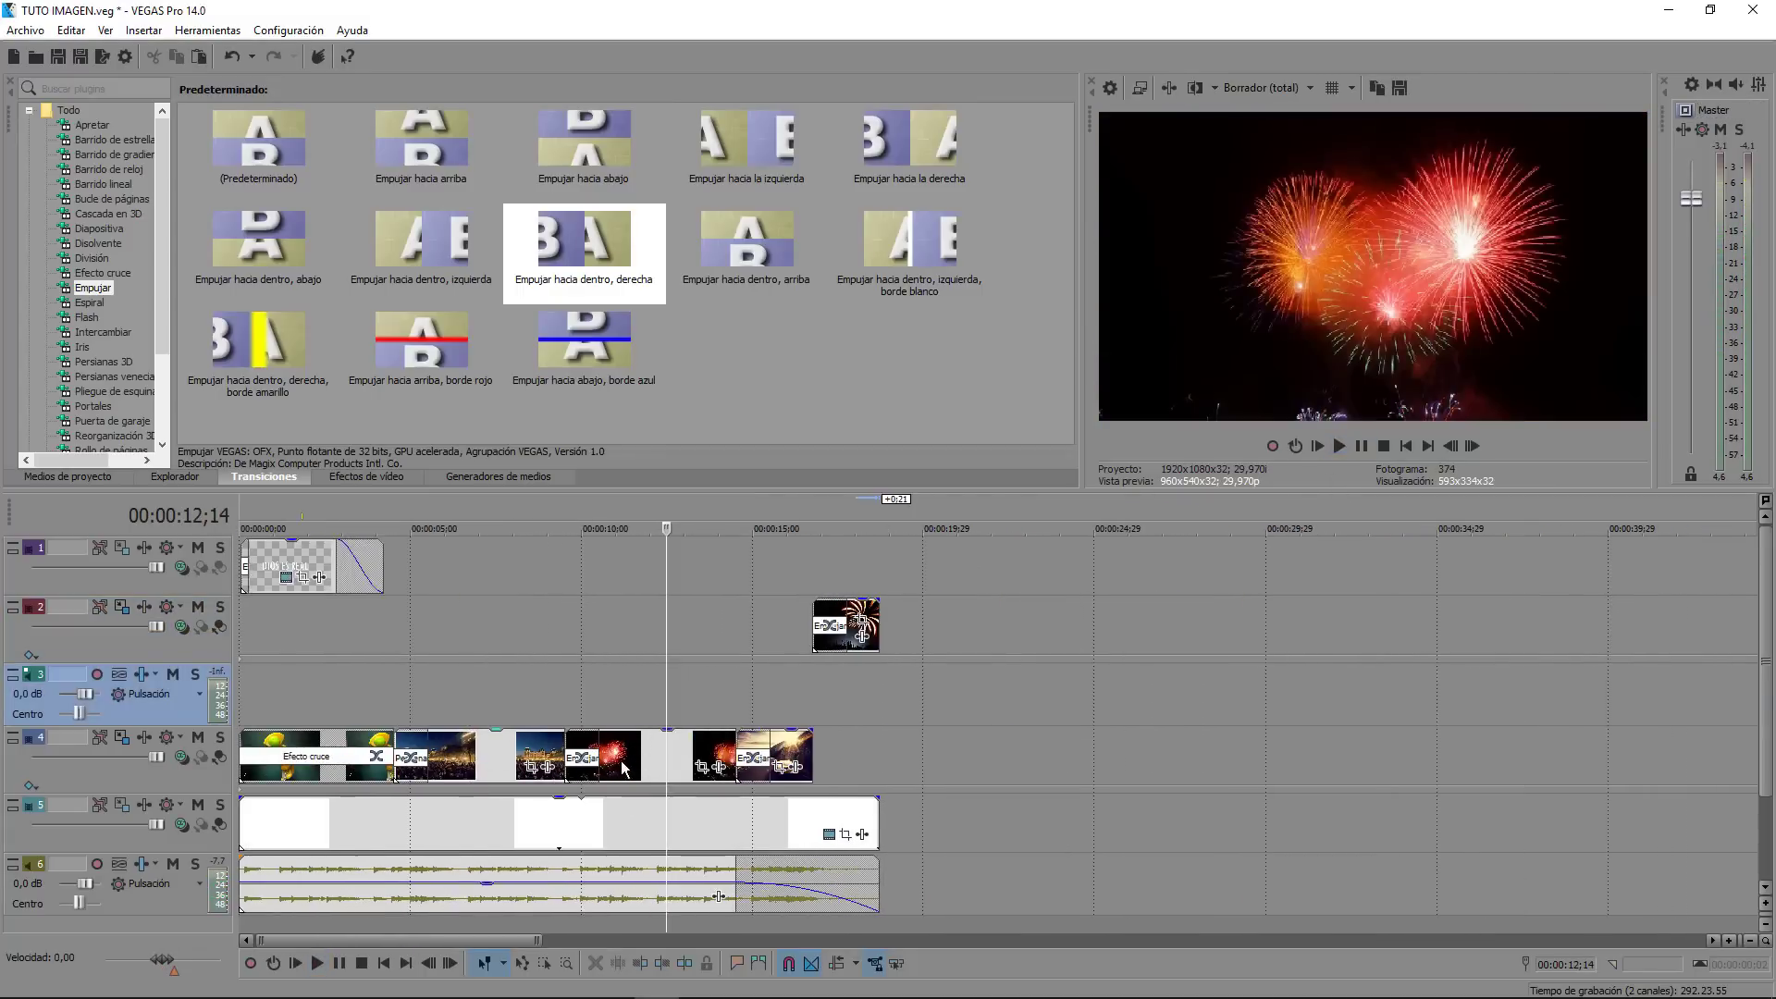
click(625, 683)
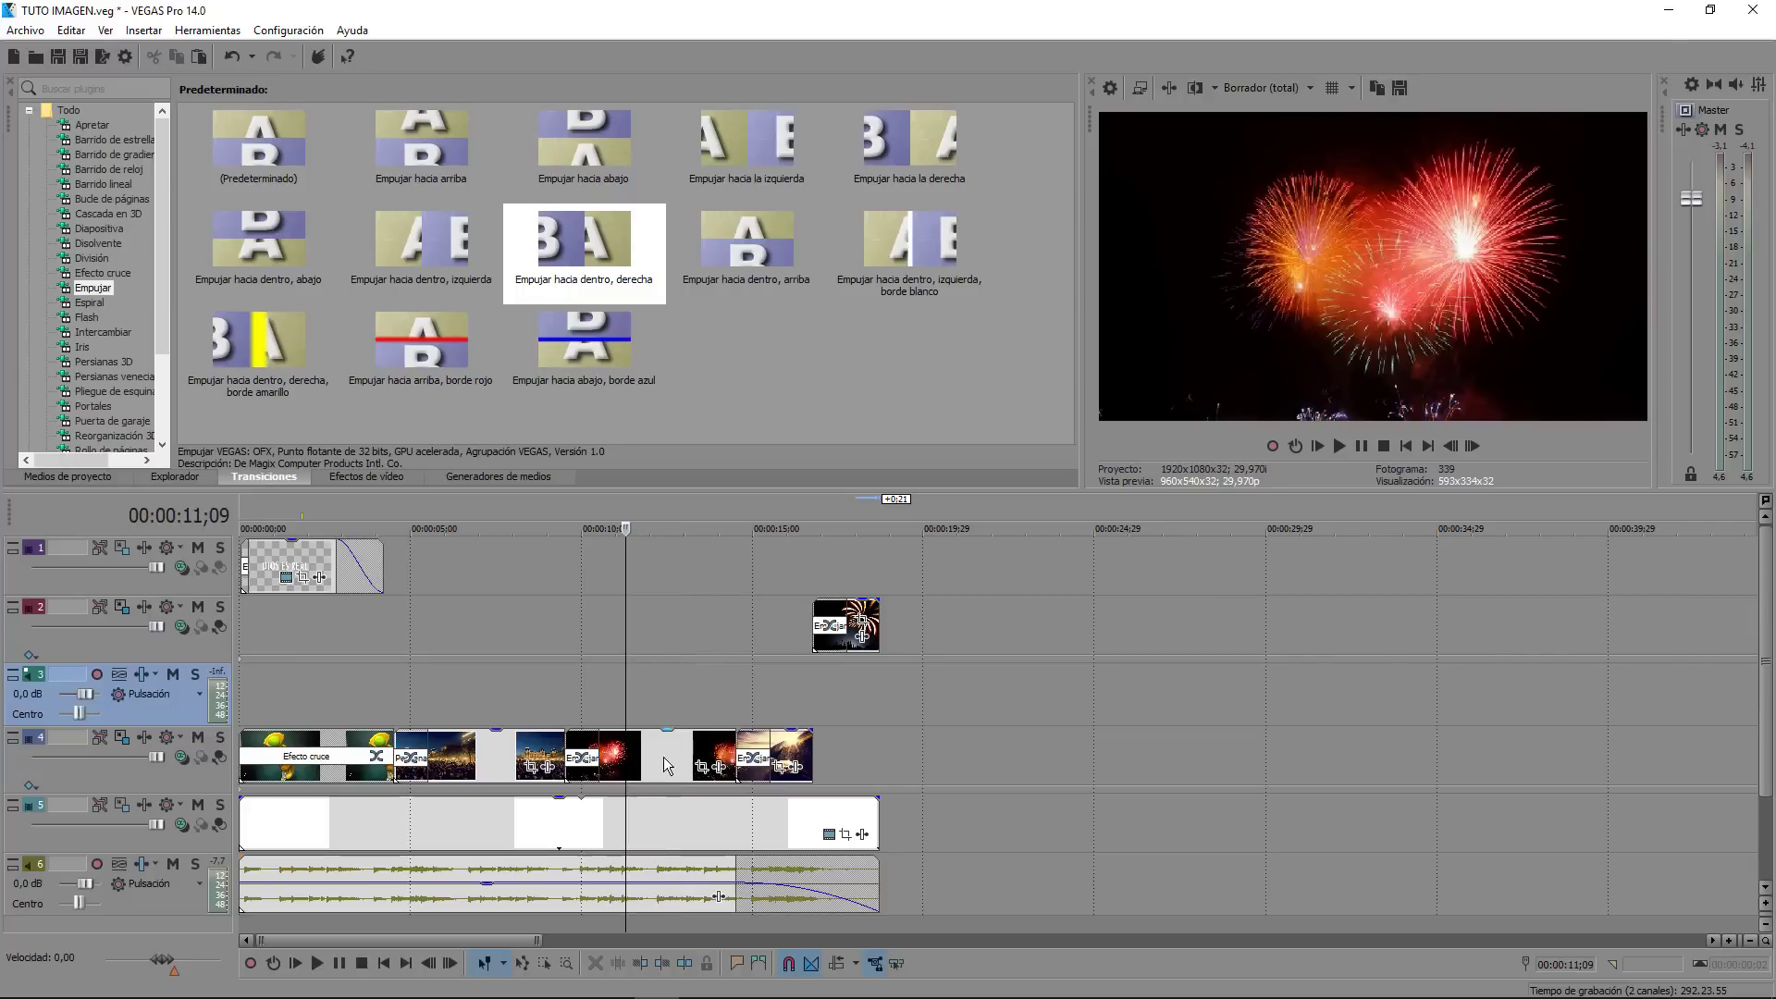
Step: Delete the empty audio track directly above the main image track
click(663, 757)
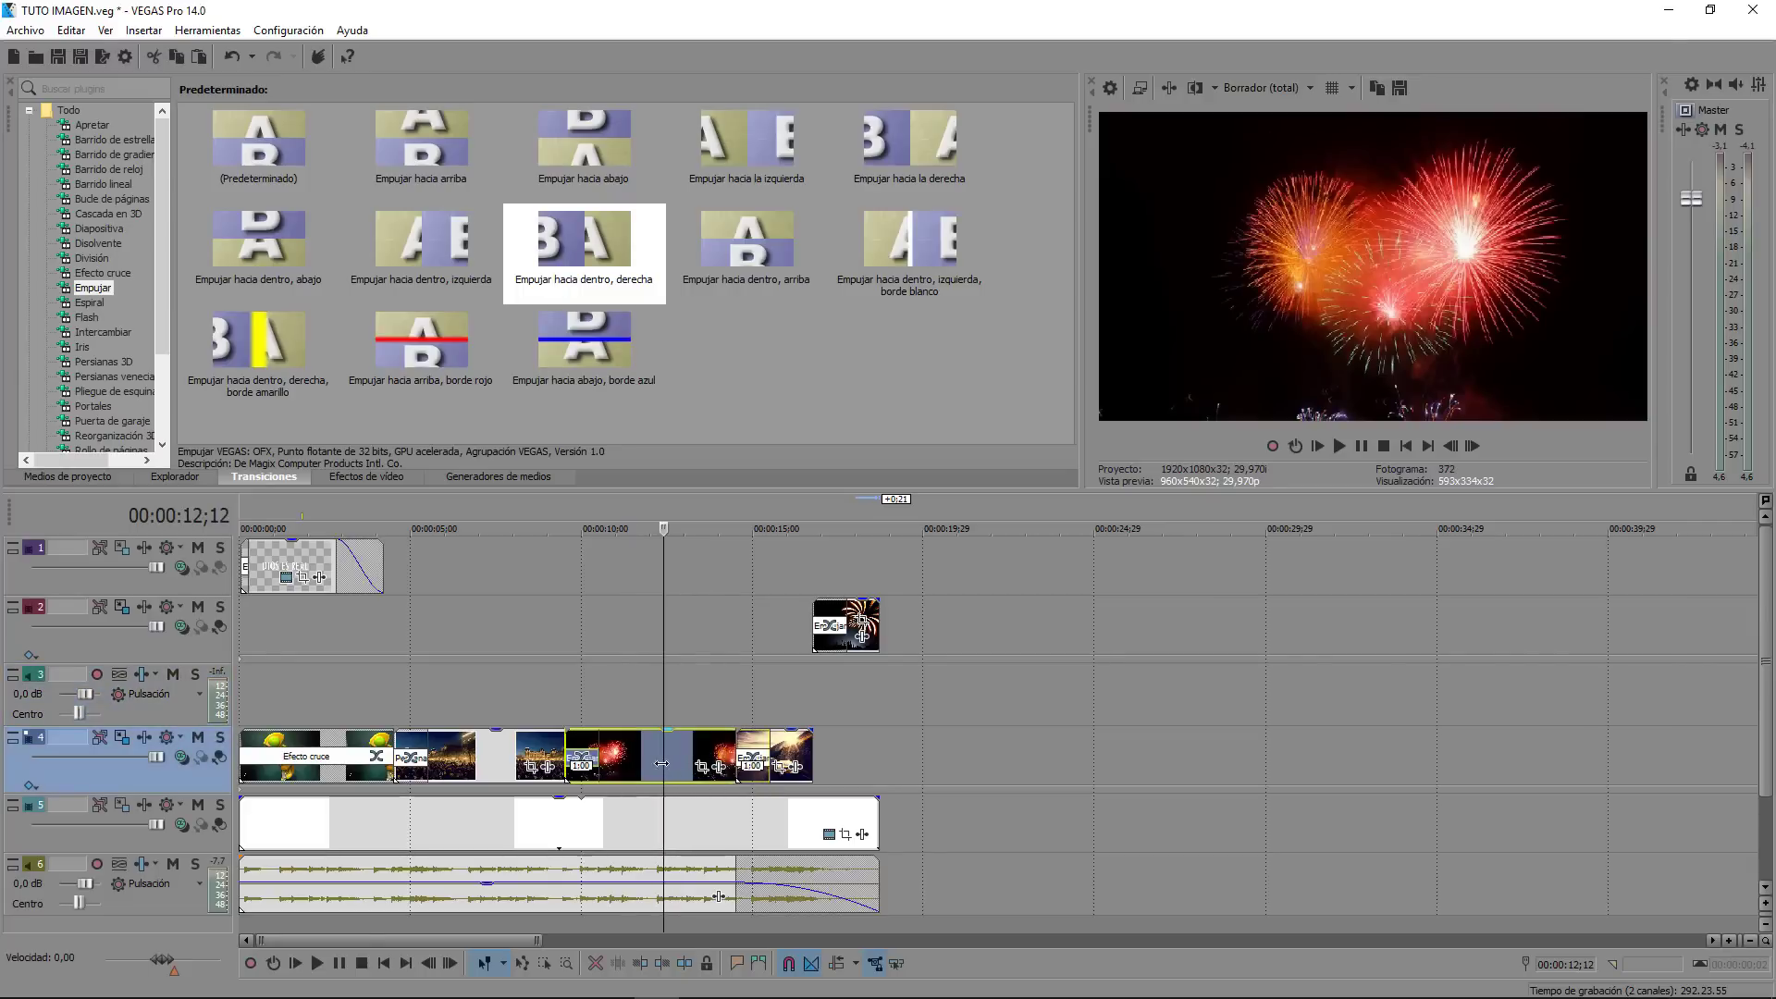
click(570, 697)
click(625, 764)
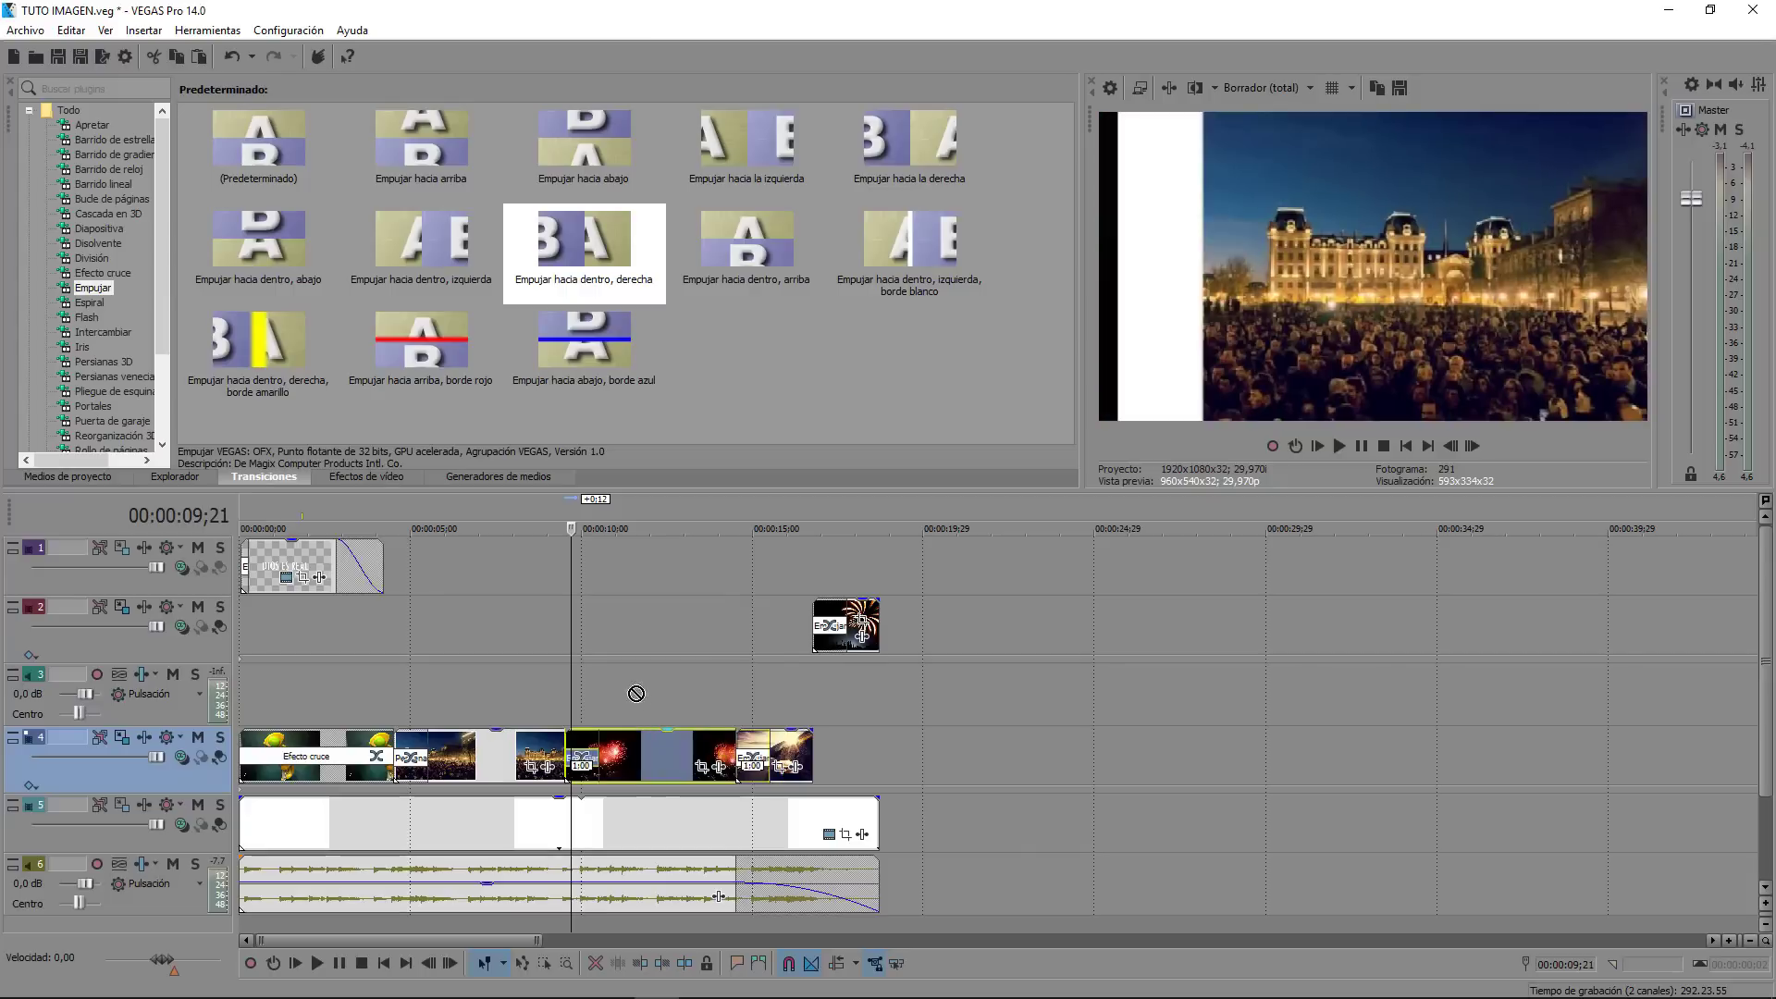
right_click(768, 688)
click(881, 544)
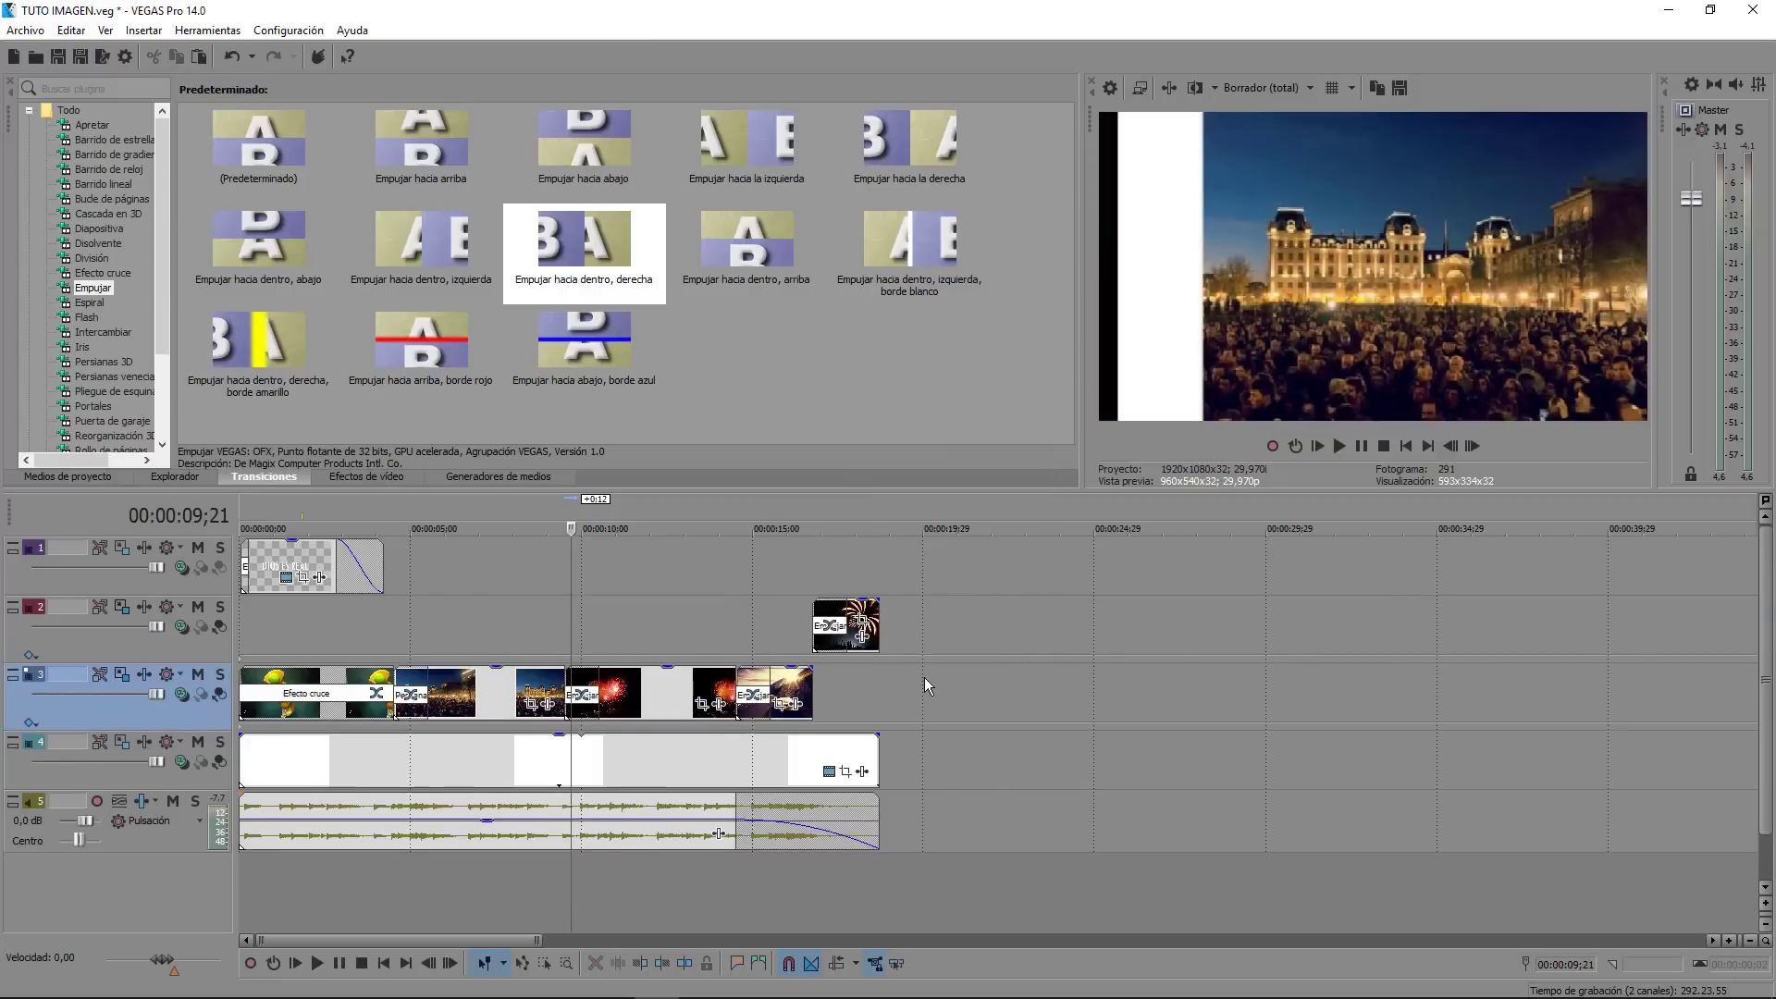
Step: Insert a video track above the main image track and move the red fireworks image onto it
right_click(925, 696)
click(999, 492)
drag(667, 759, 668, 744)
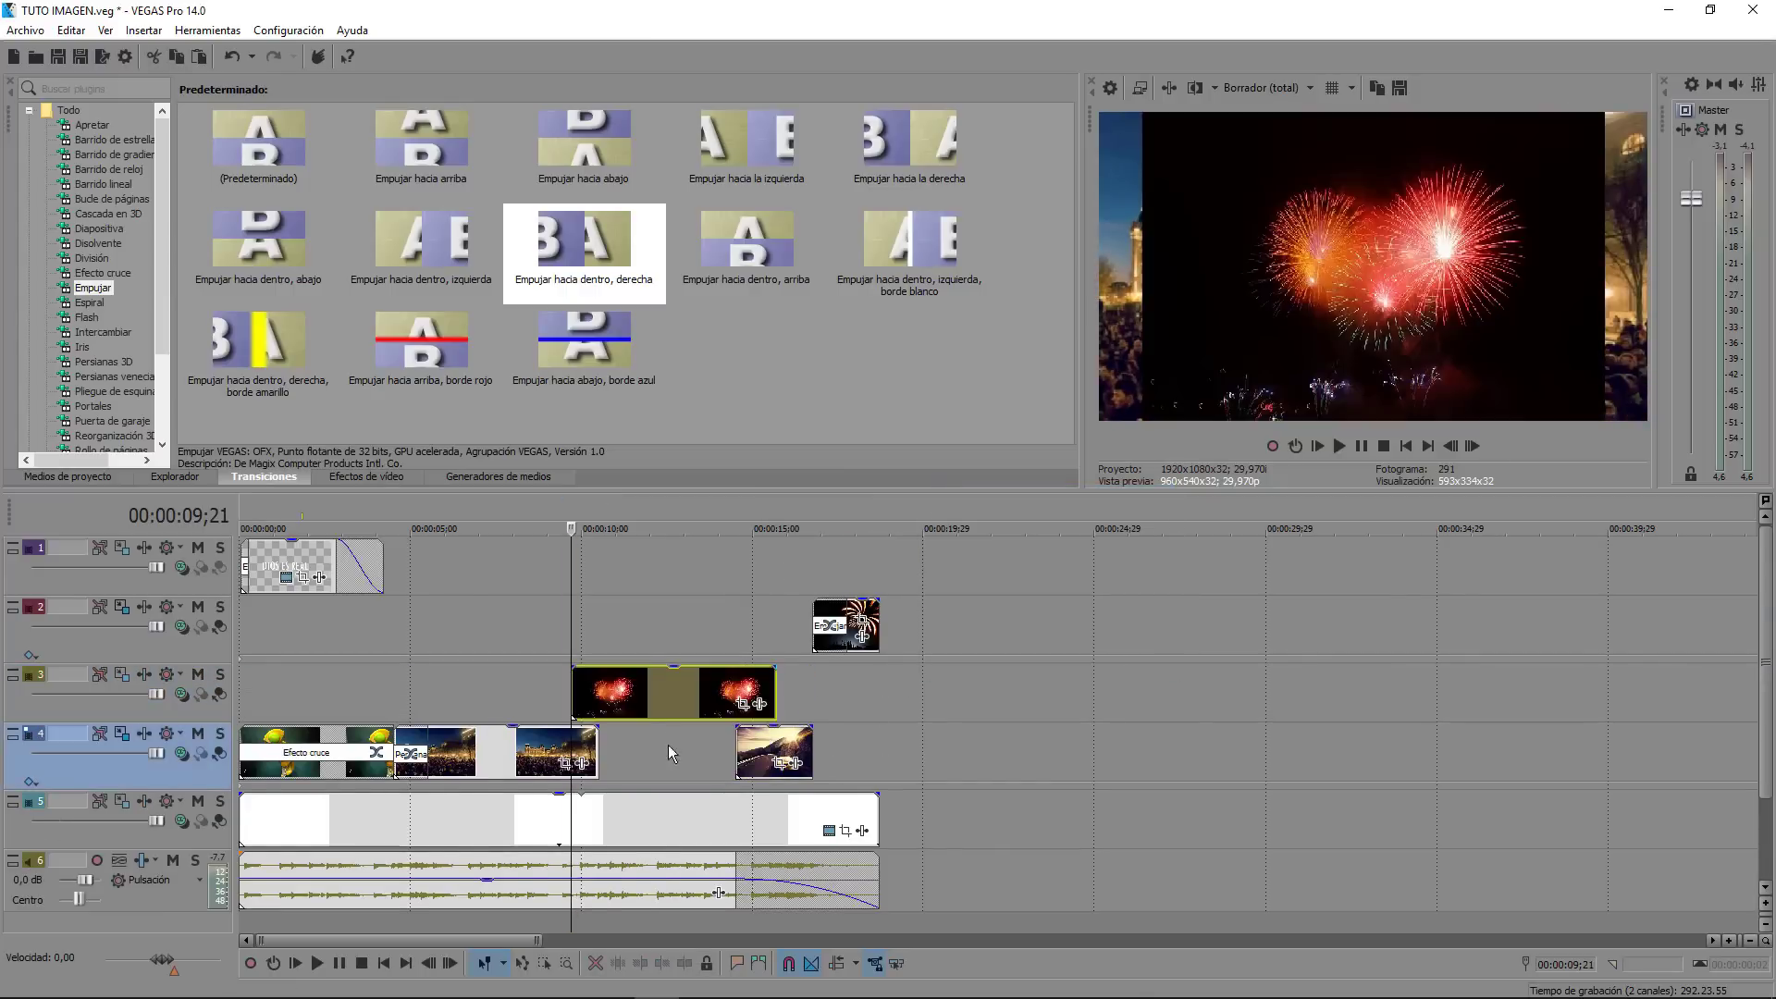
Step: Trim both ends of the red fireworks image so it runs from 00:00:10;15 to the start of the car image at 00:00:14;15
click(572, 707)
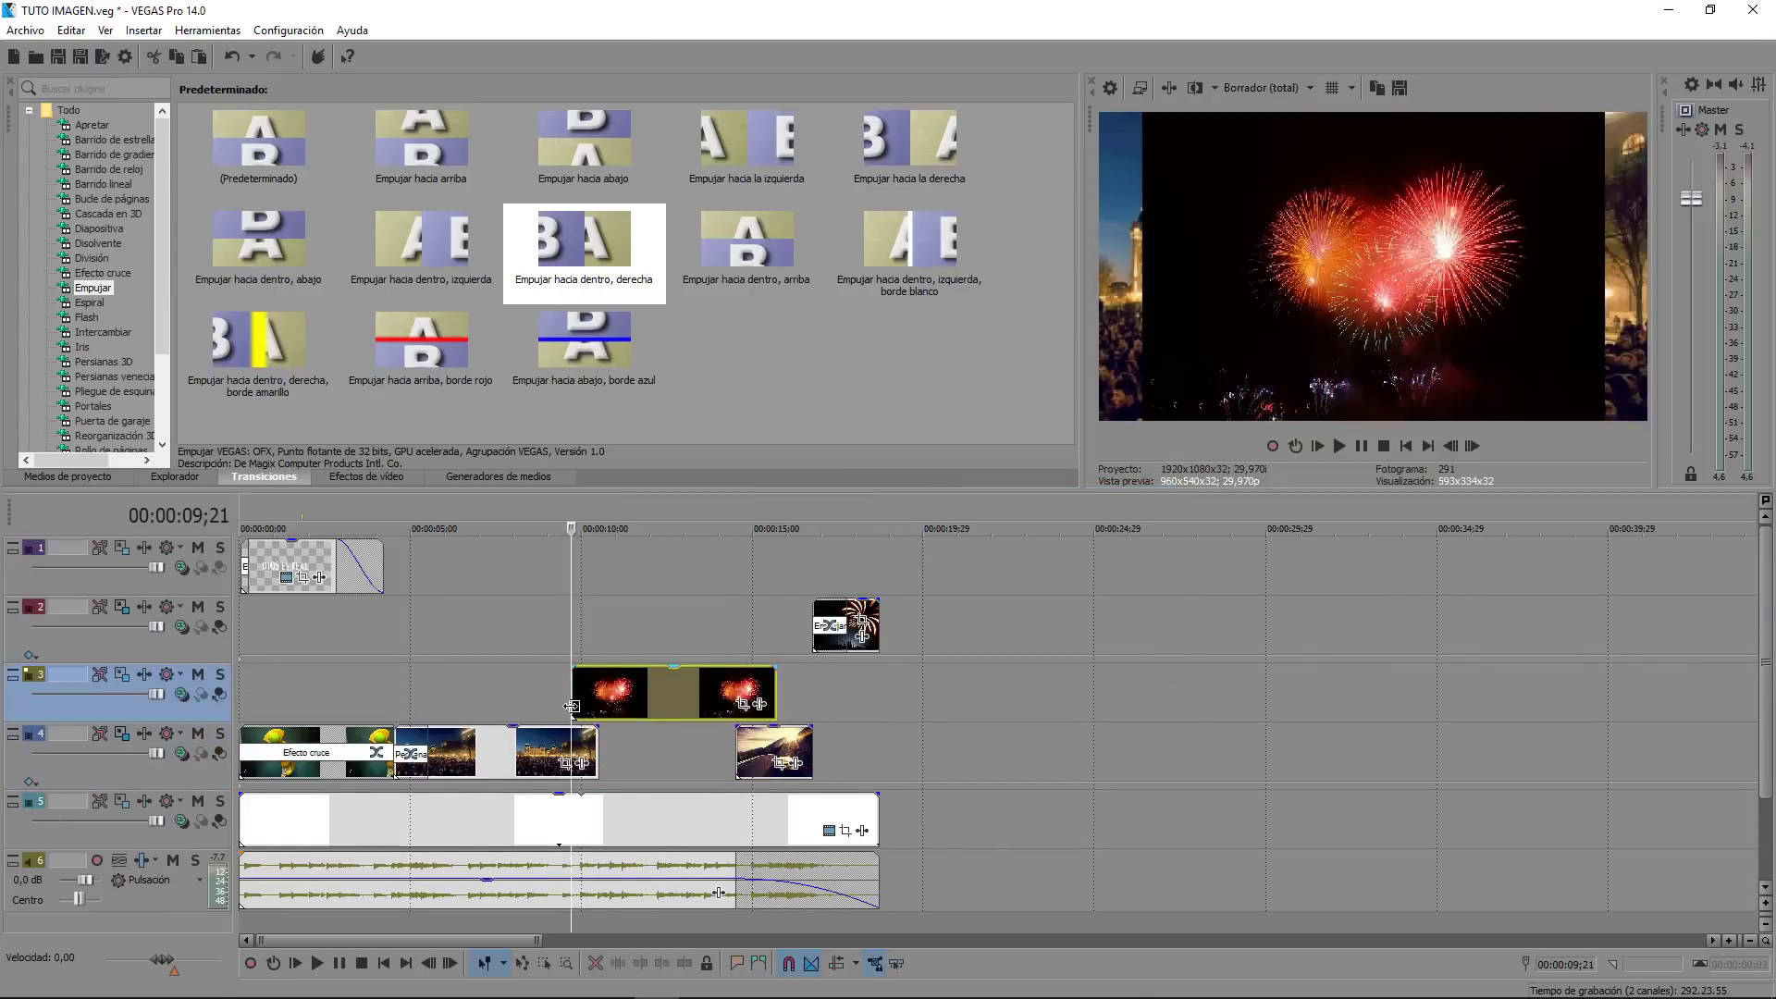
drag(574, 702, 602, 697)
drag(773, 695, 725, 687)
click(646, 704)
drag(956, 692, 1223, 694)
drag(1416, 691, 1159, 697)
click(359, 697)
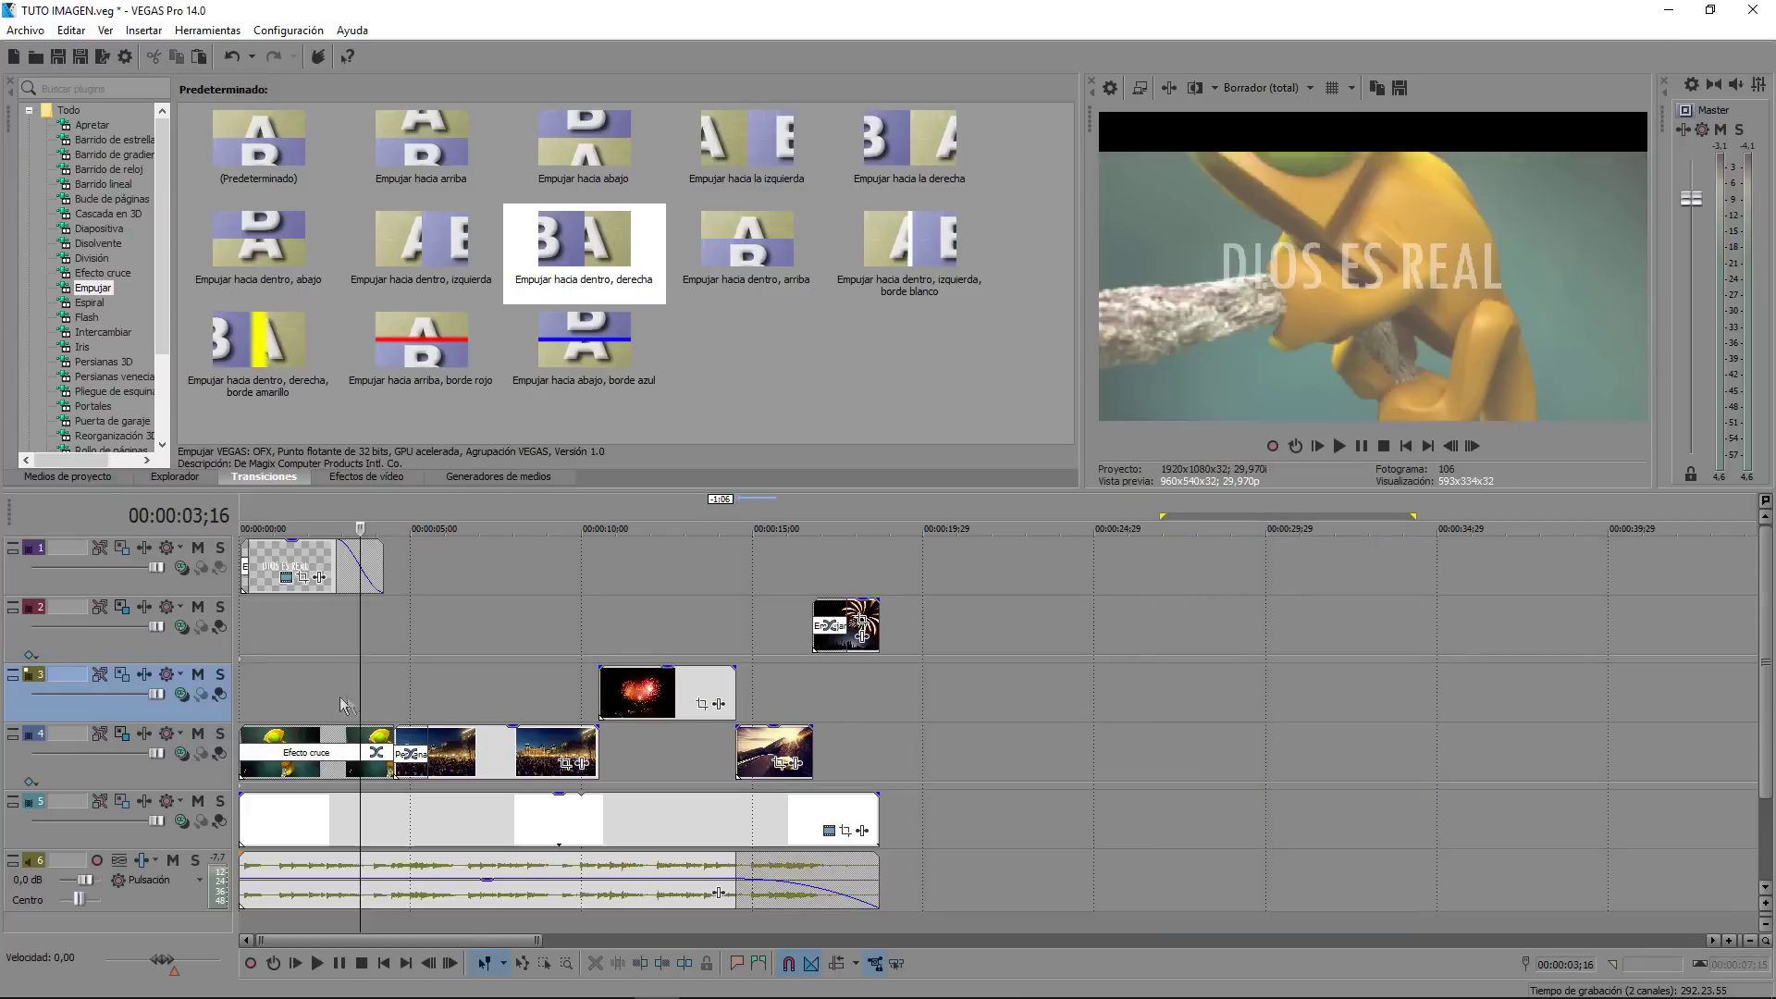
Step: Enlarge and reposition the red fireworks image with its track's motion settings so it fills the frame
click(664, 743)
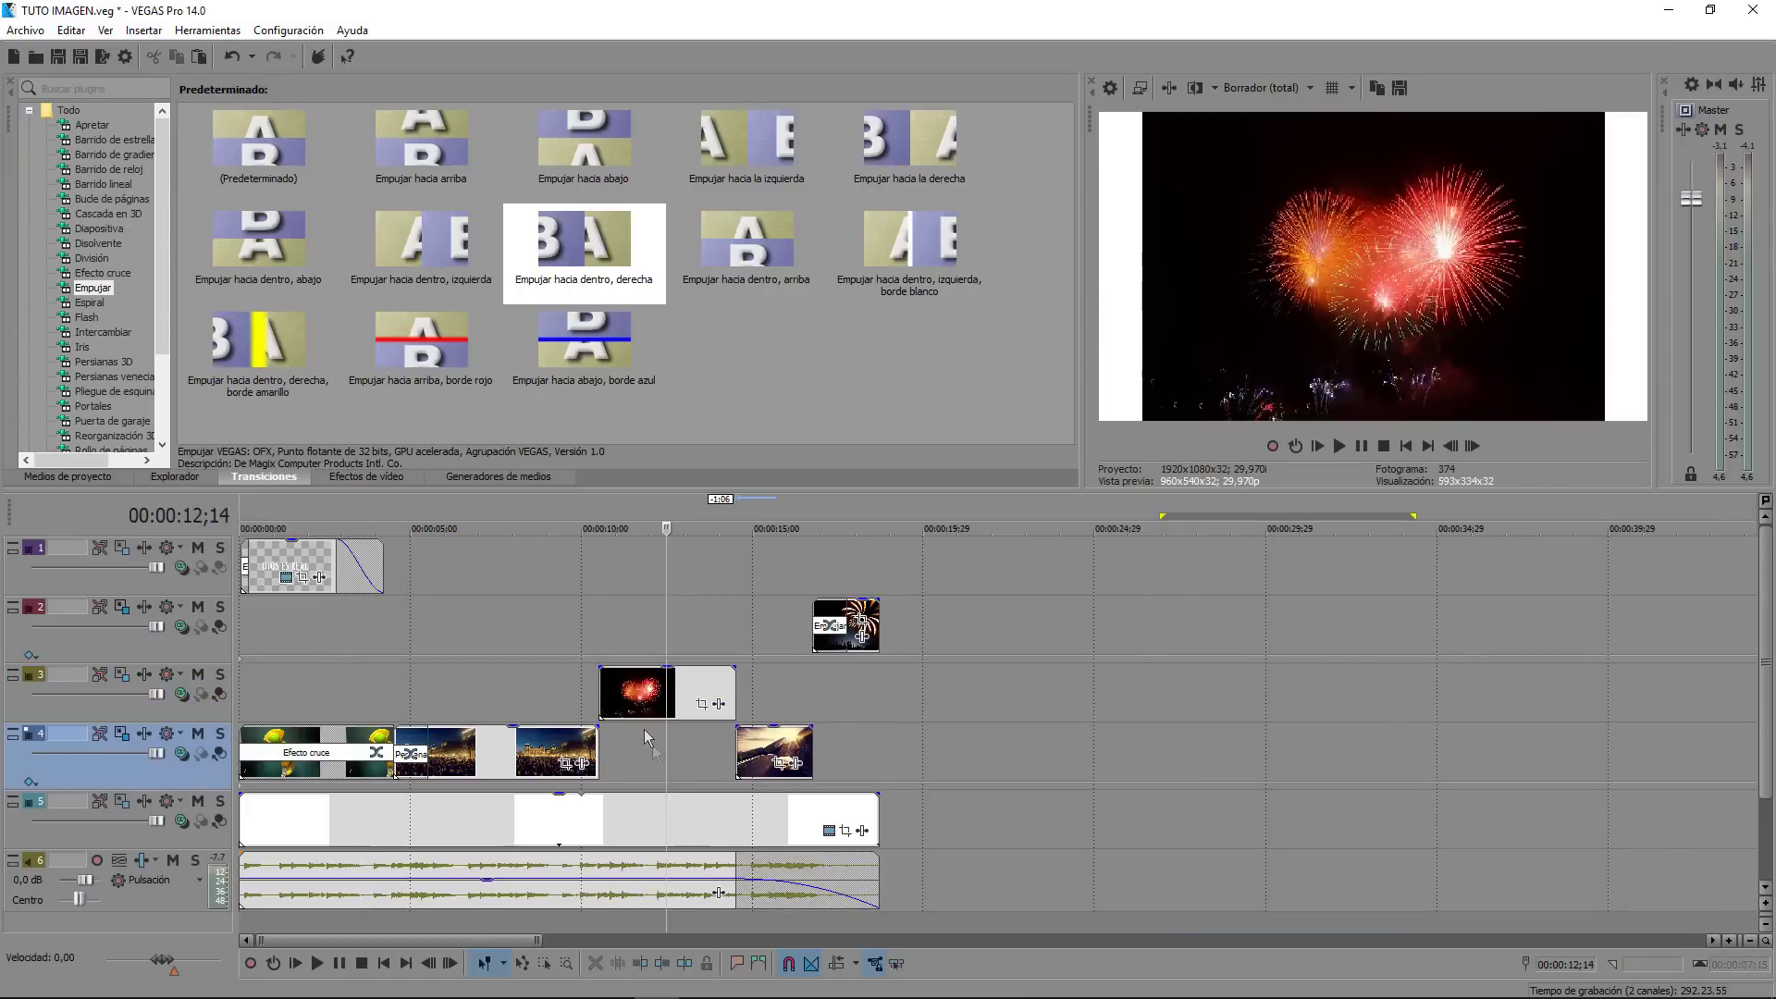
click(608, 708)
click(602, 710)
scroll(657, 755, up, 2)
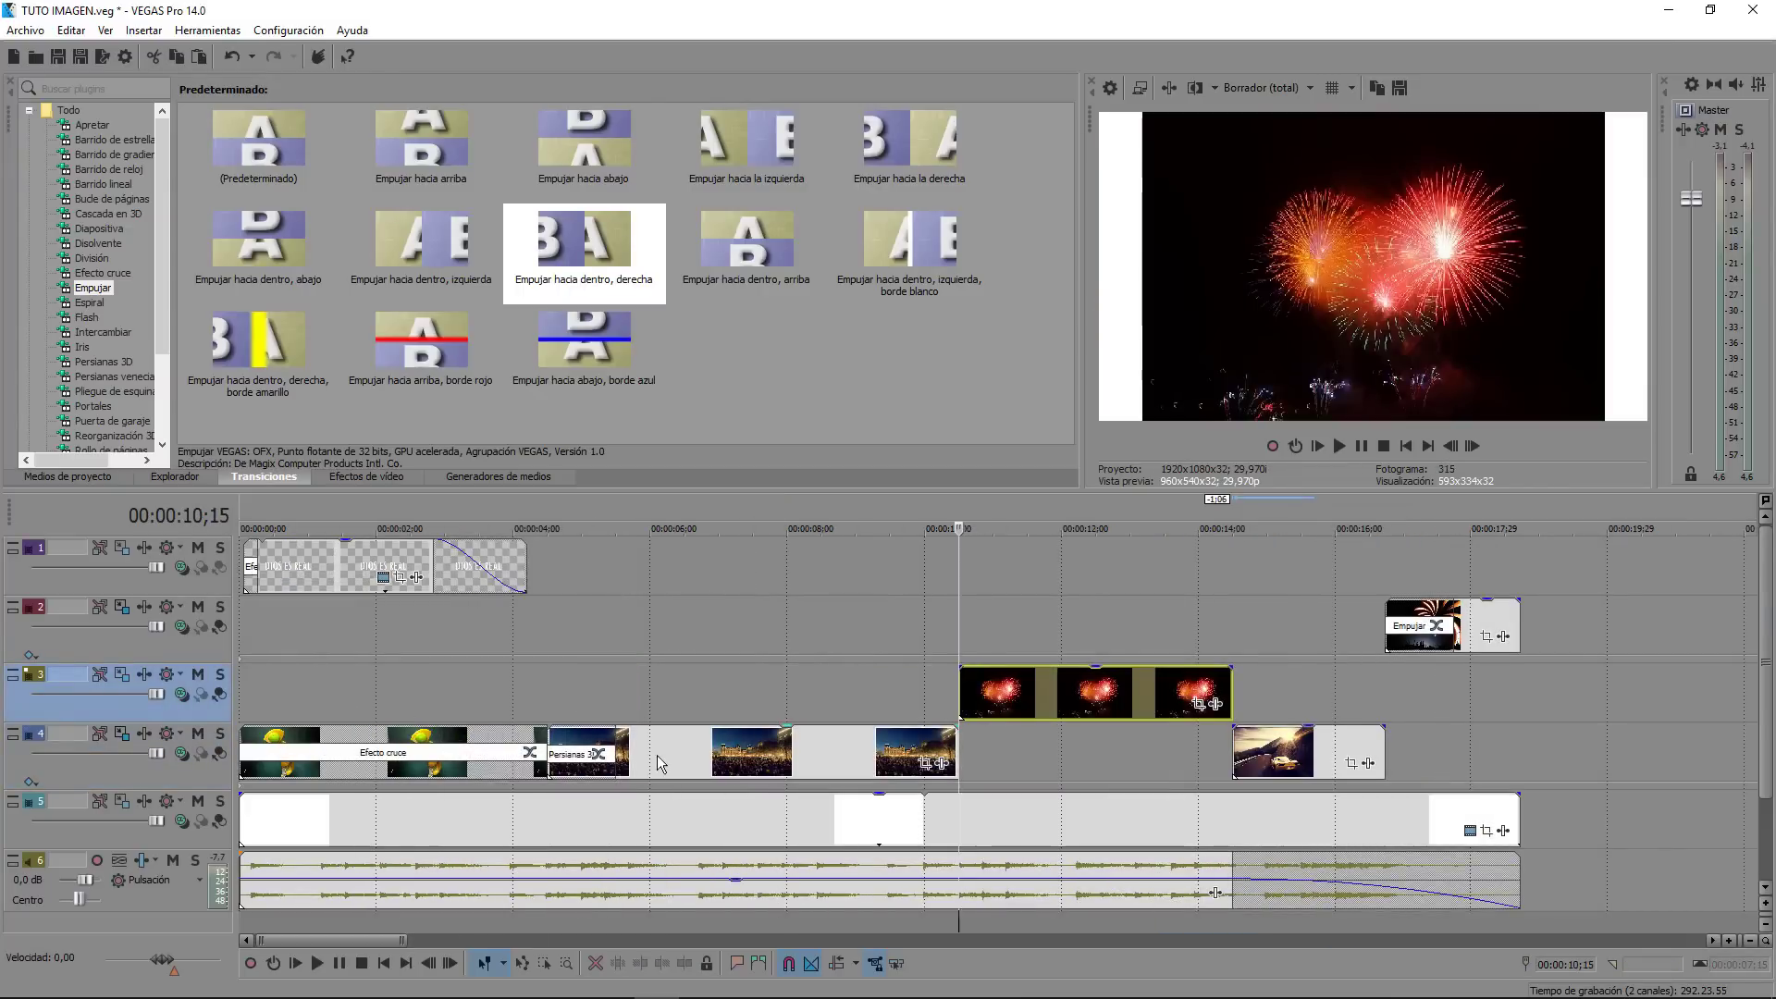
click(1052, 693)
click(959, 689)
click(1034, 690)
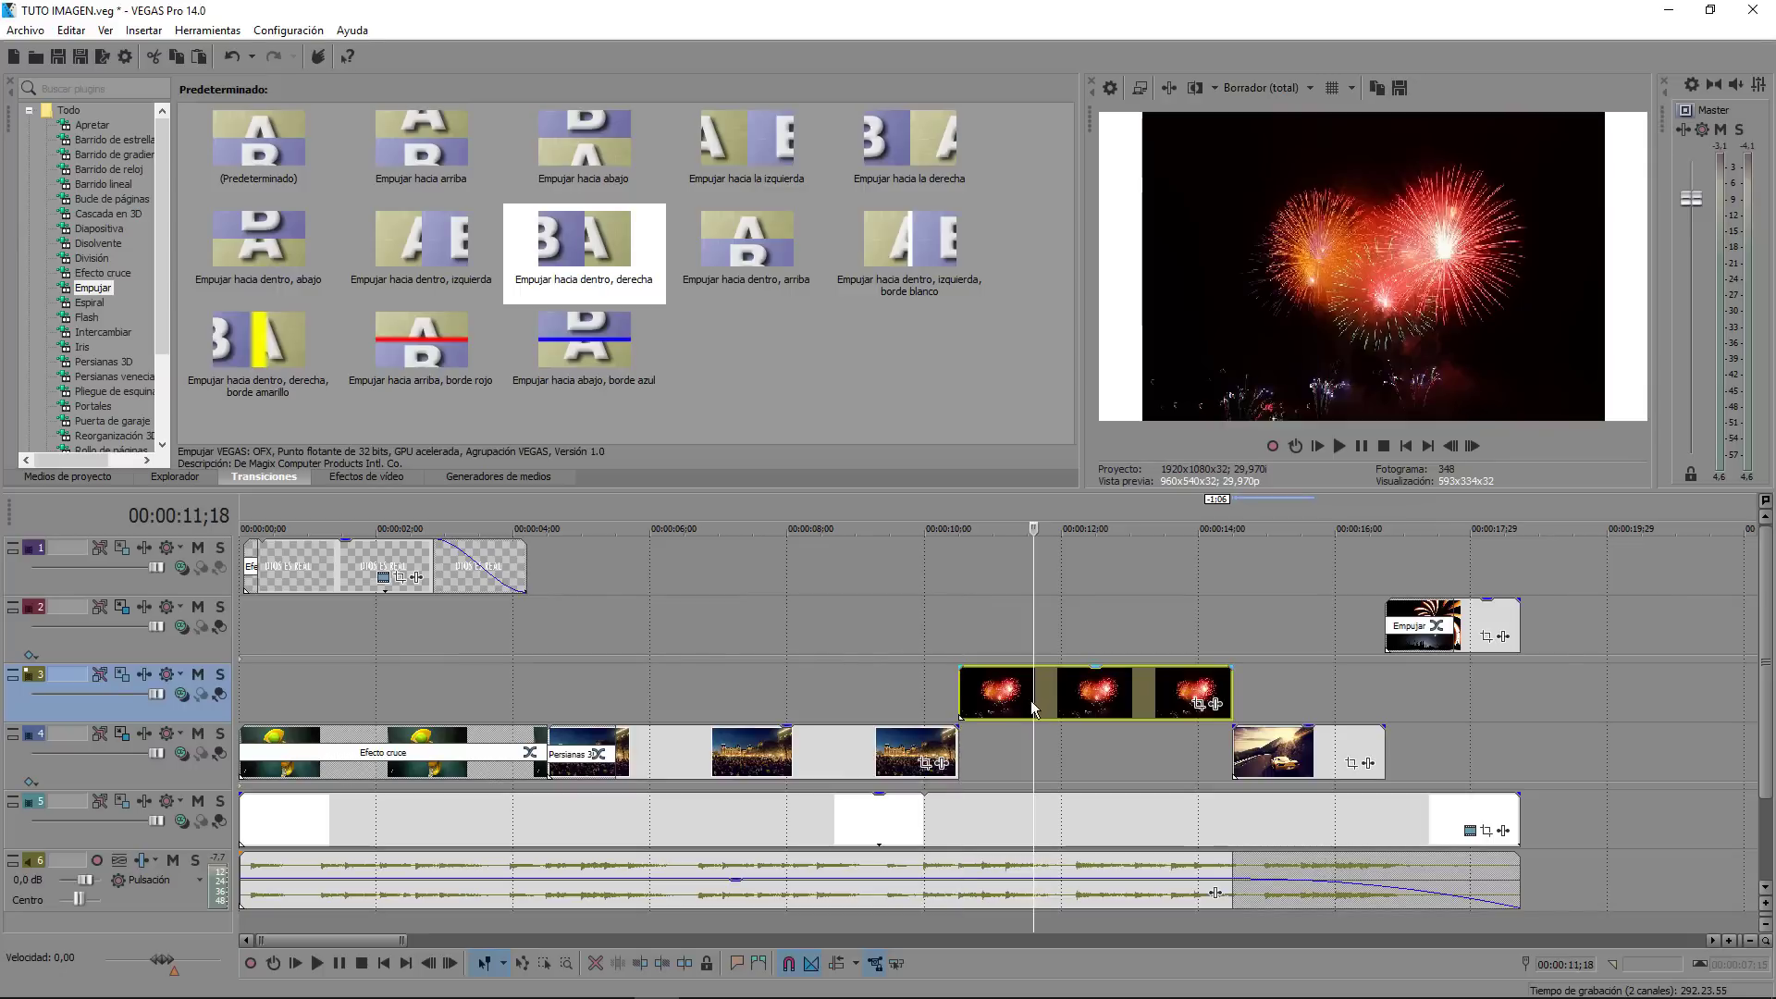
click(123, 676)
mouse_move(666, 436)
mouse_down()
mouse_move(646, 404)
mouse_move(627, 429)
mouse_move(647, 441)
mouse_up()
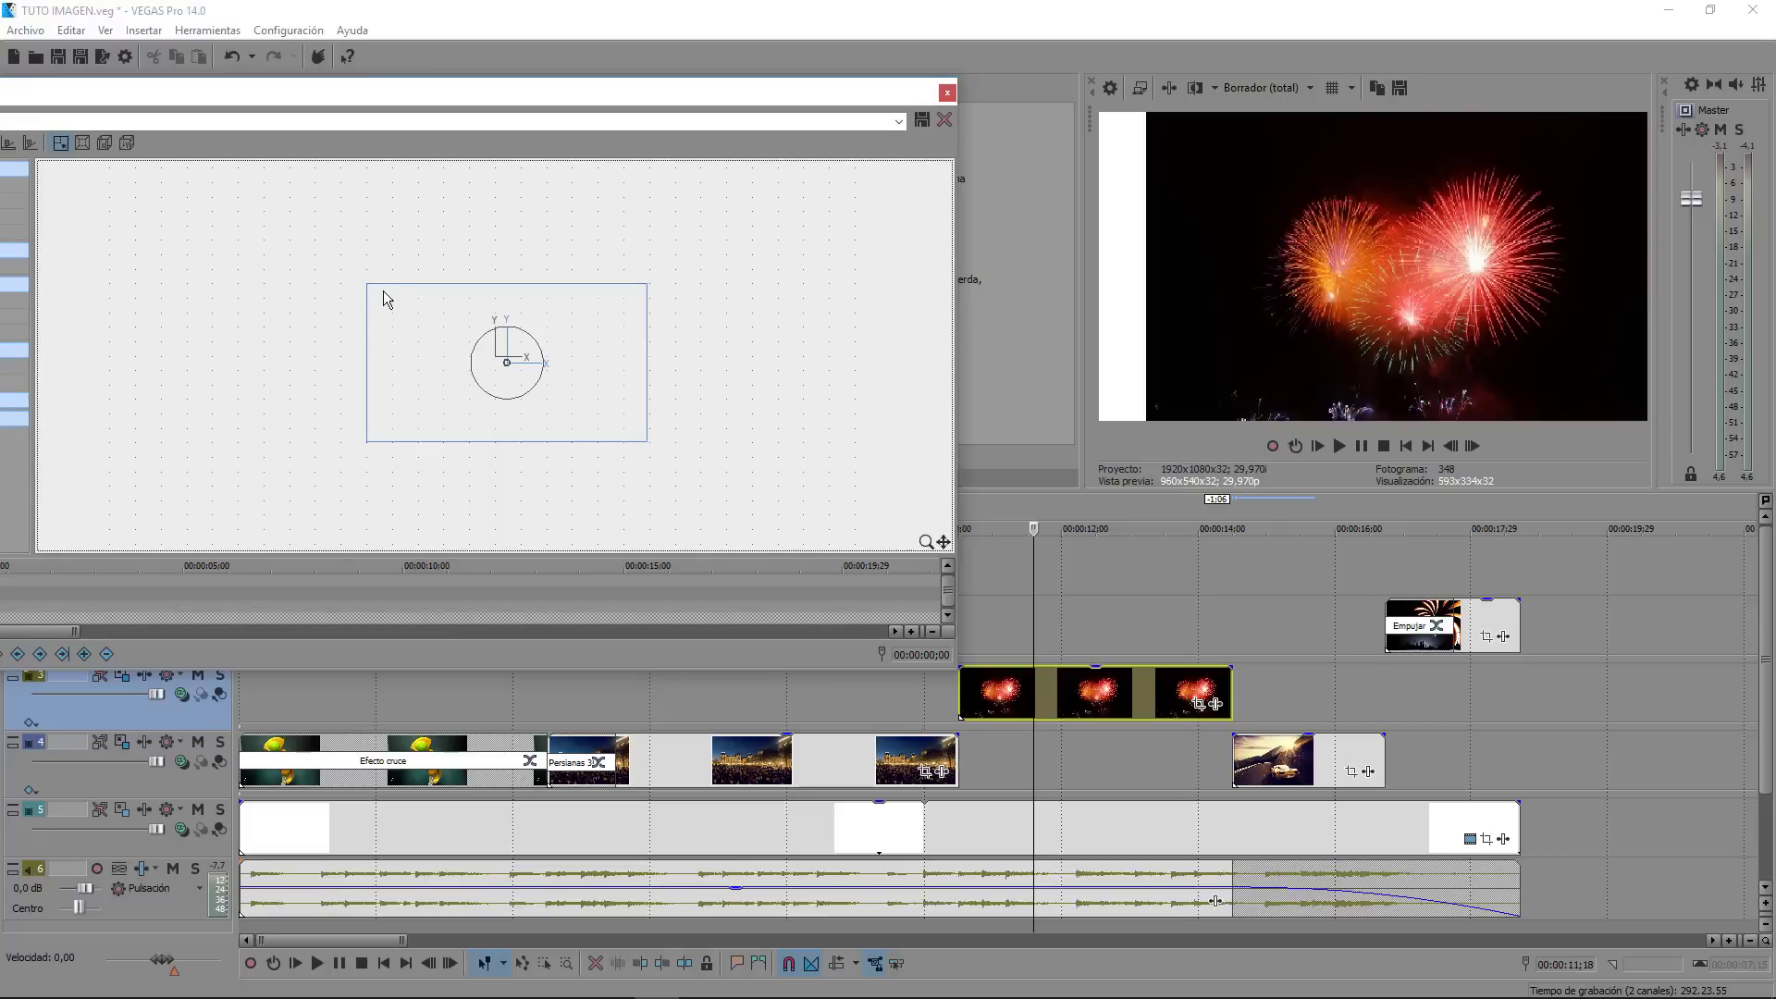
drag(364, 279, 325, 267)
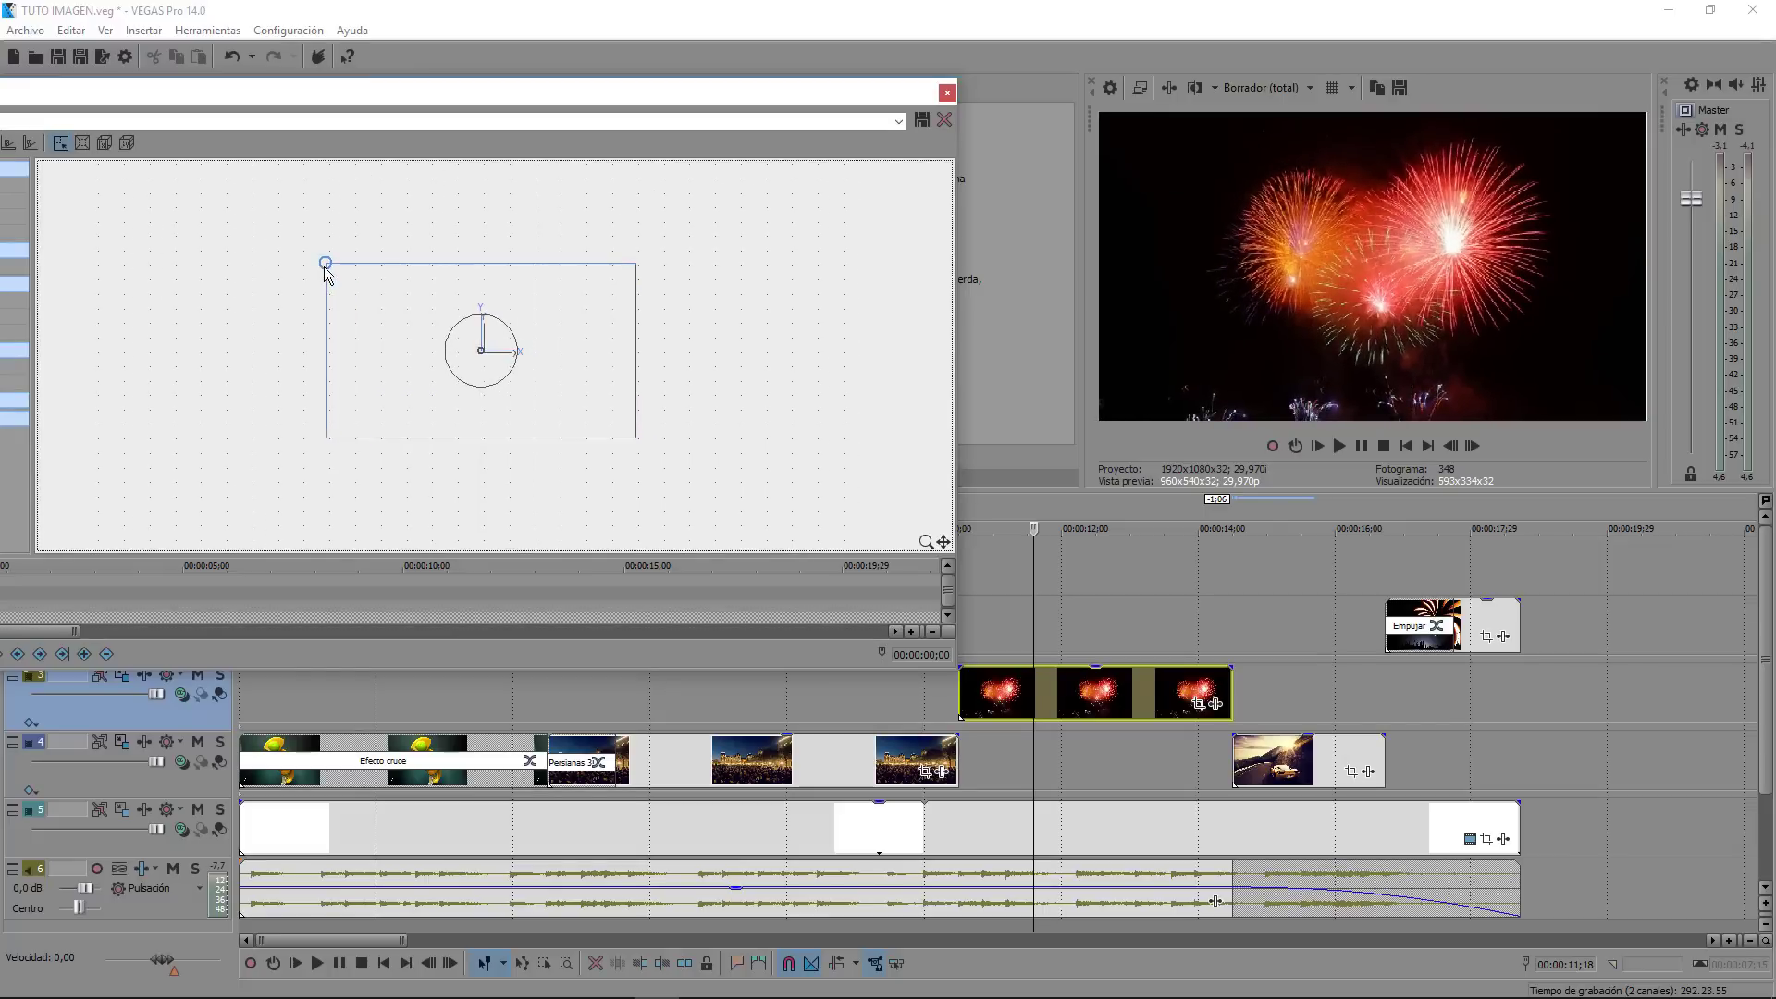
click(948, 94)
click(964, 686)
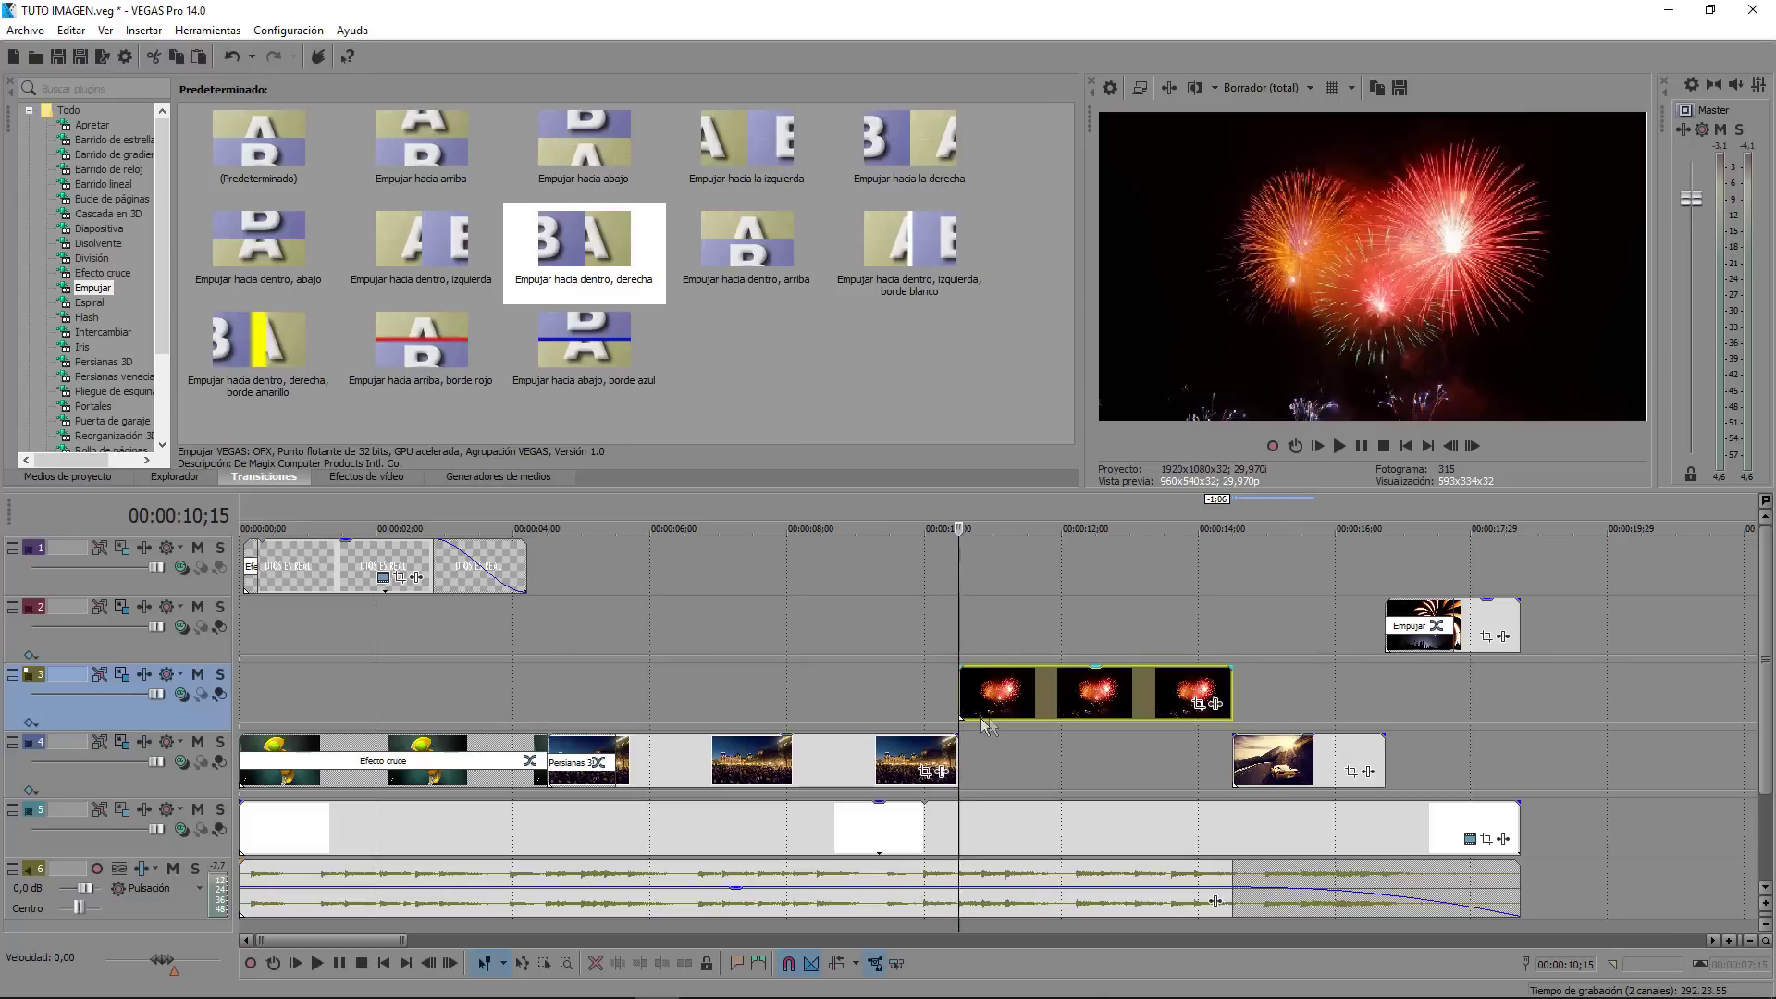
Step: Set the red fireworks track's compositing mode to Alfa de origen 3D and resize its 3D motion frame at 00:00:00;23
click(182, 696)
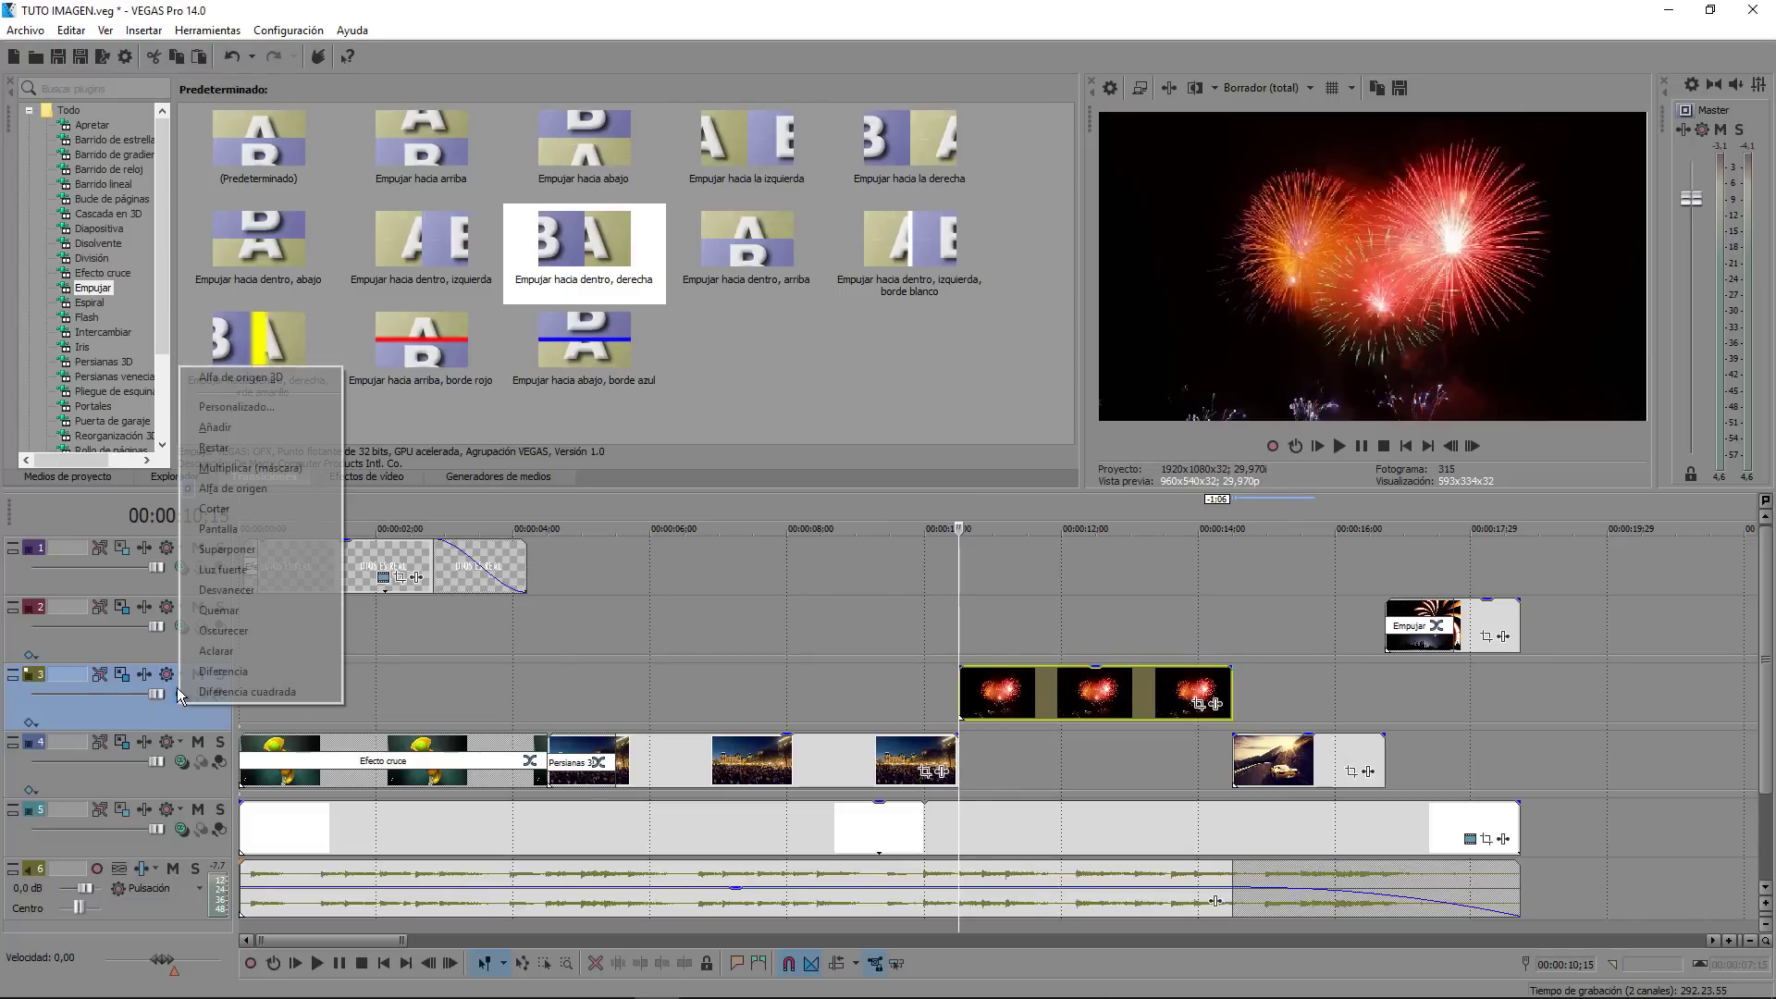
click(268, 380)
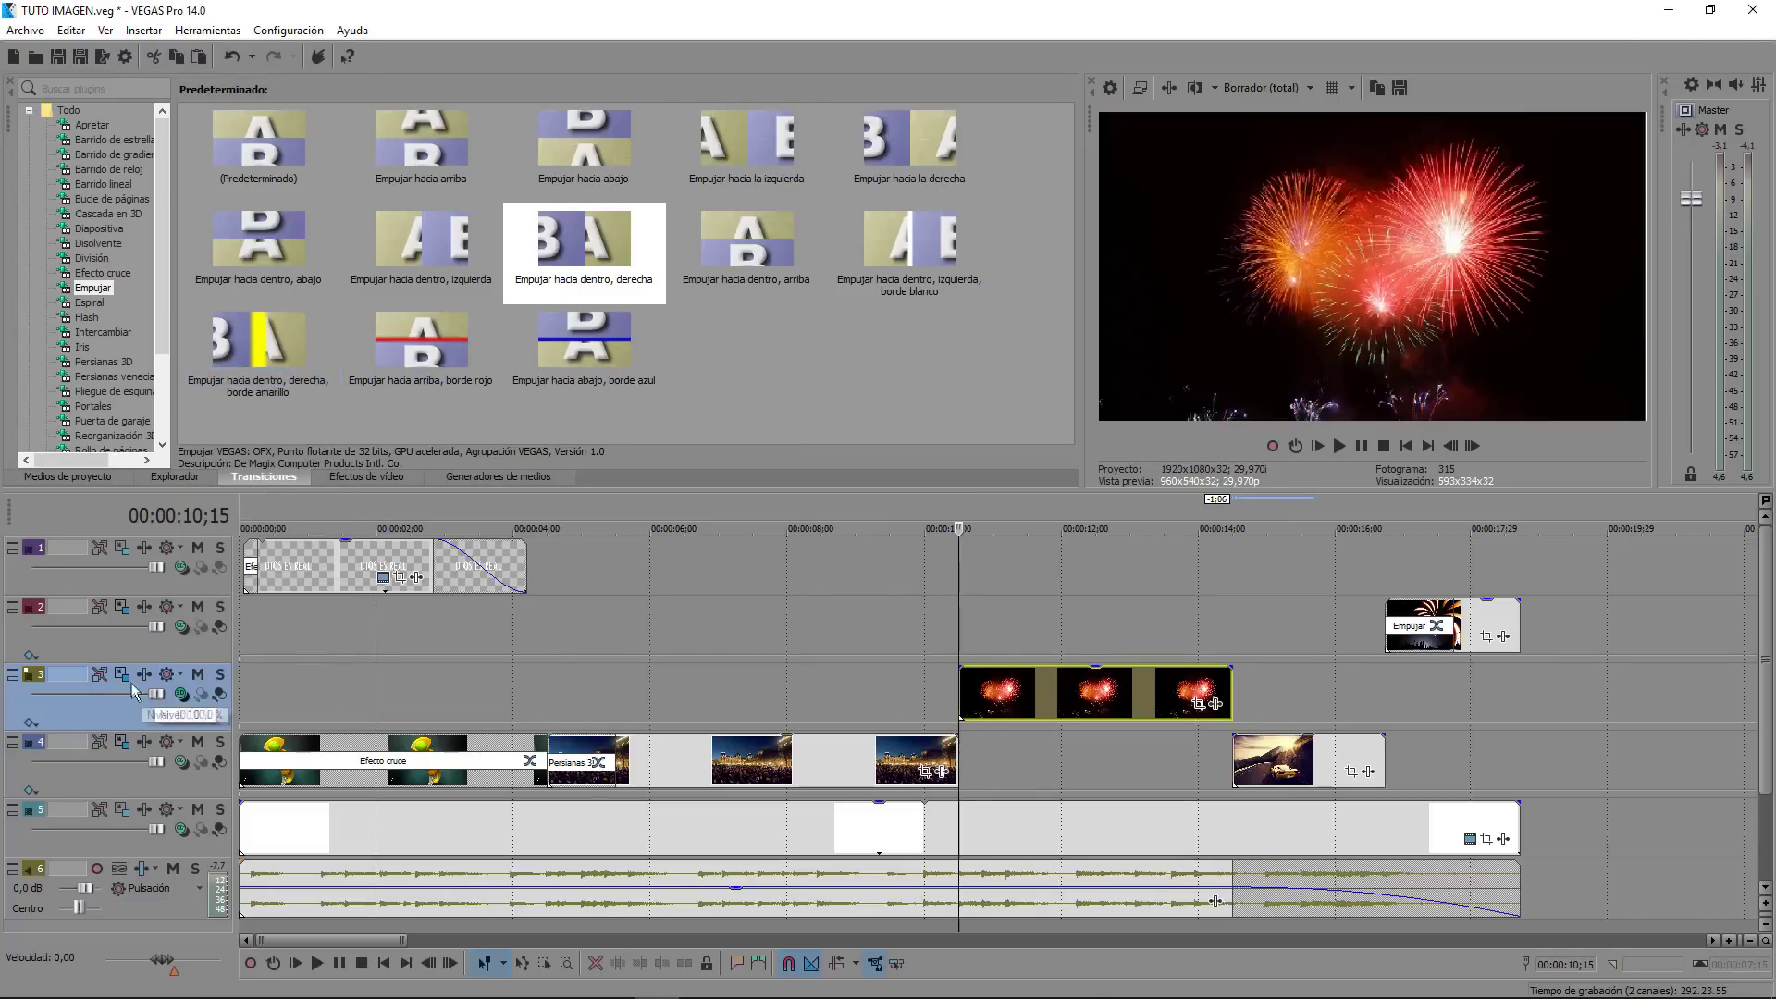
click(143, 675)
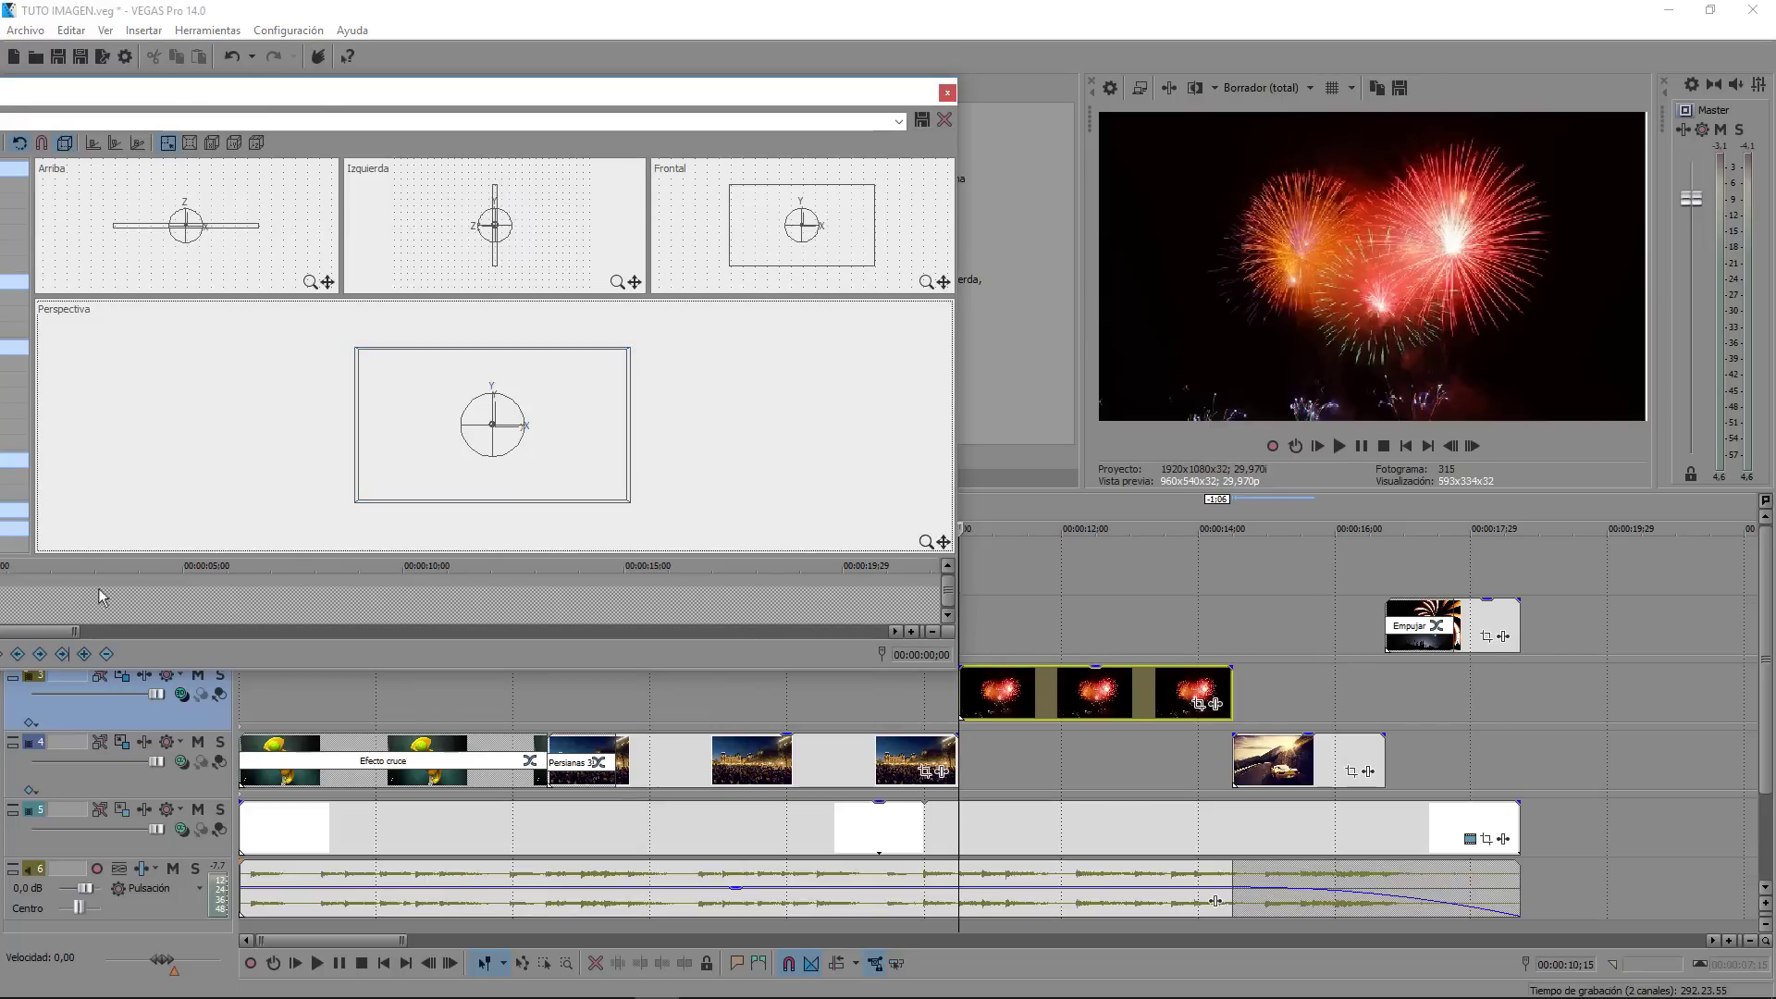
drag(252, 111, 304, 109)
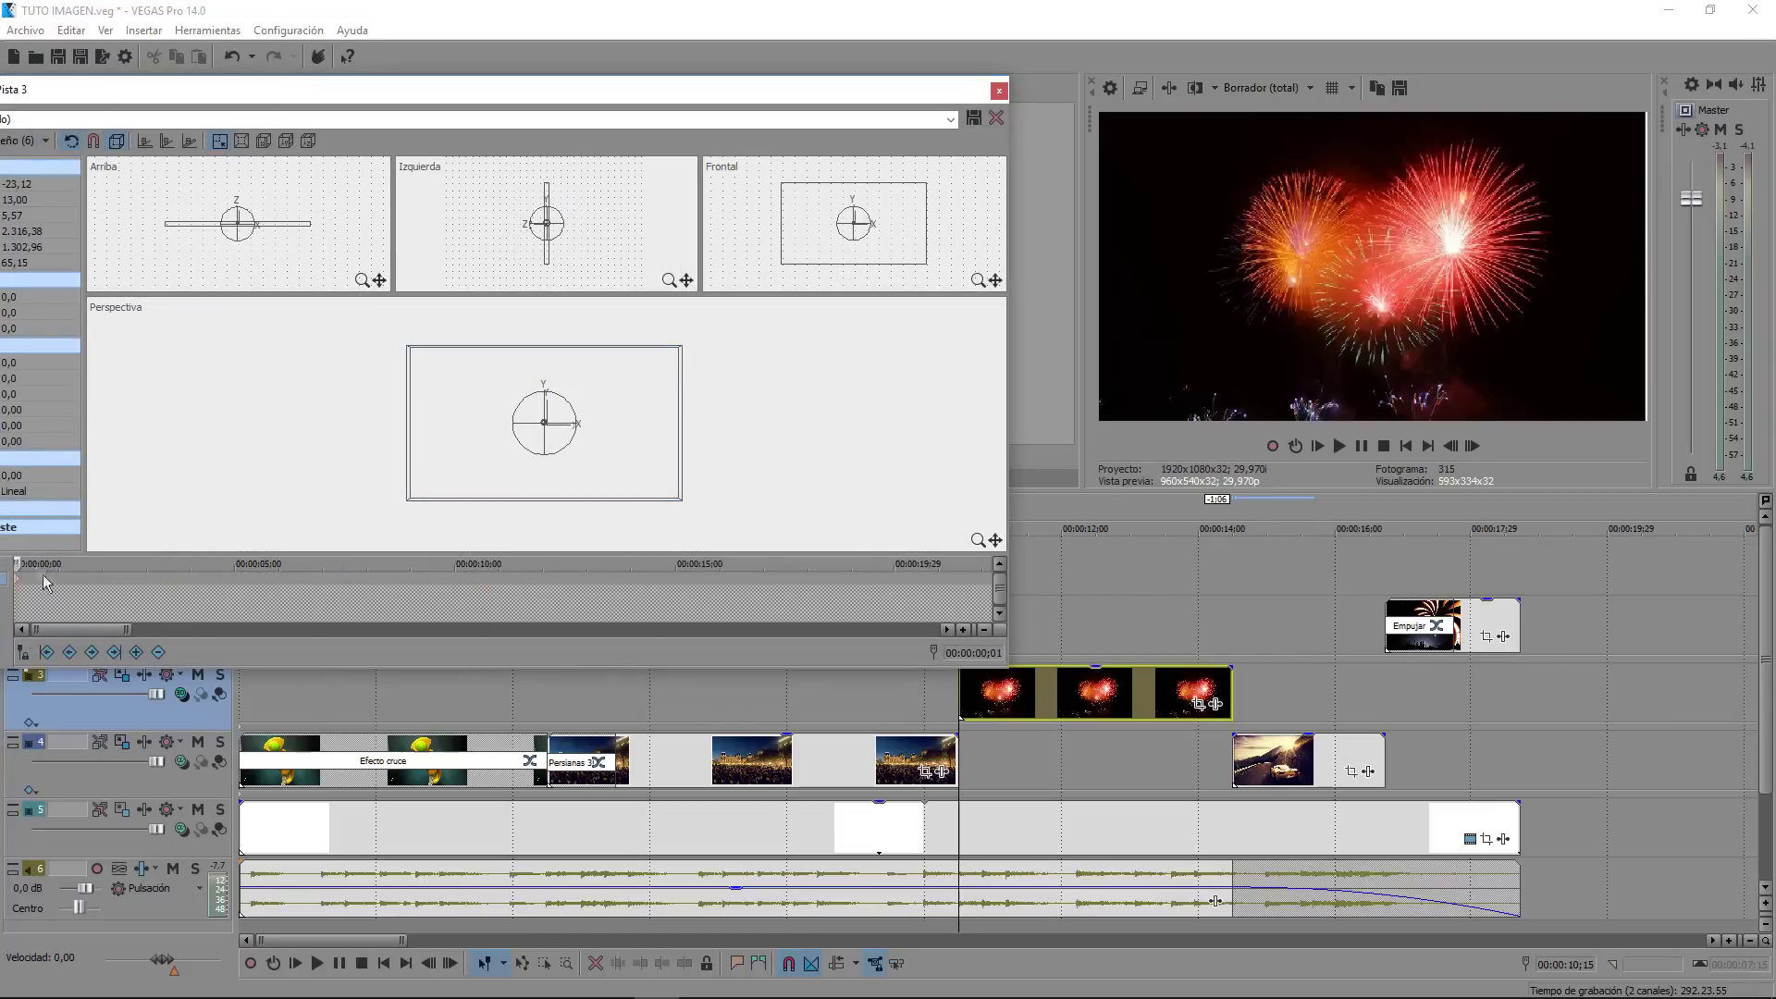
click(620, 431)
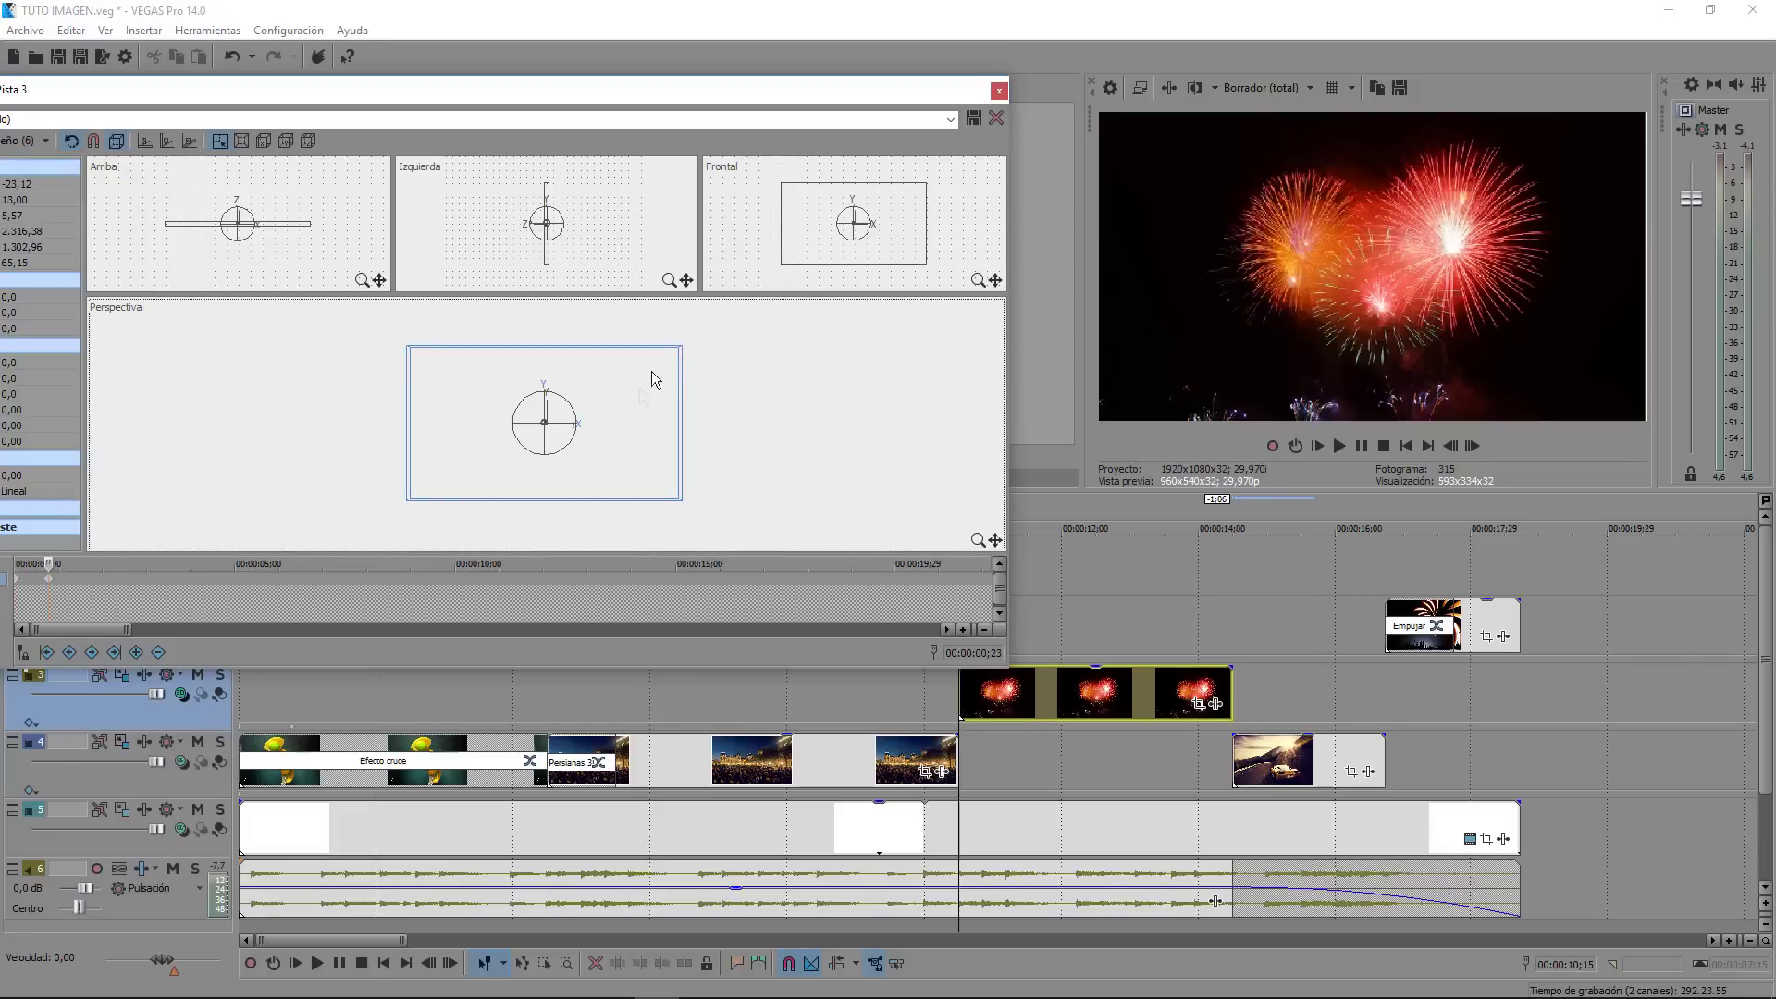
drag(684, 347, 682, 348)
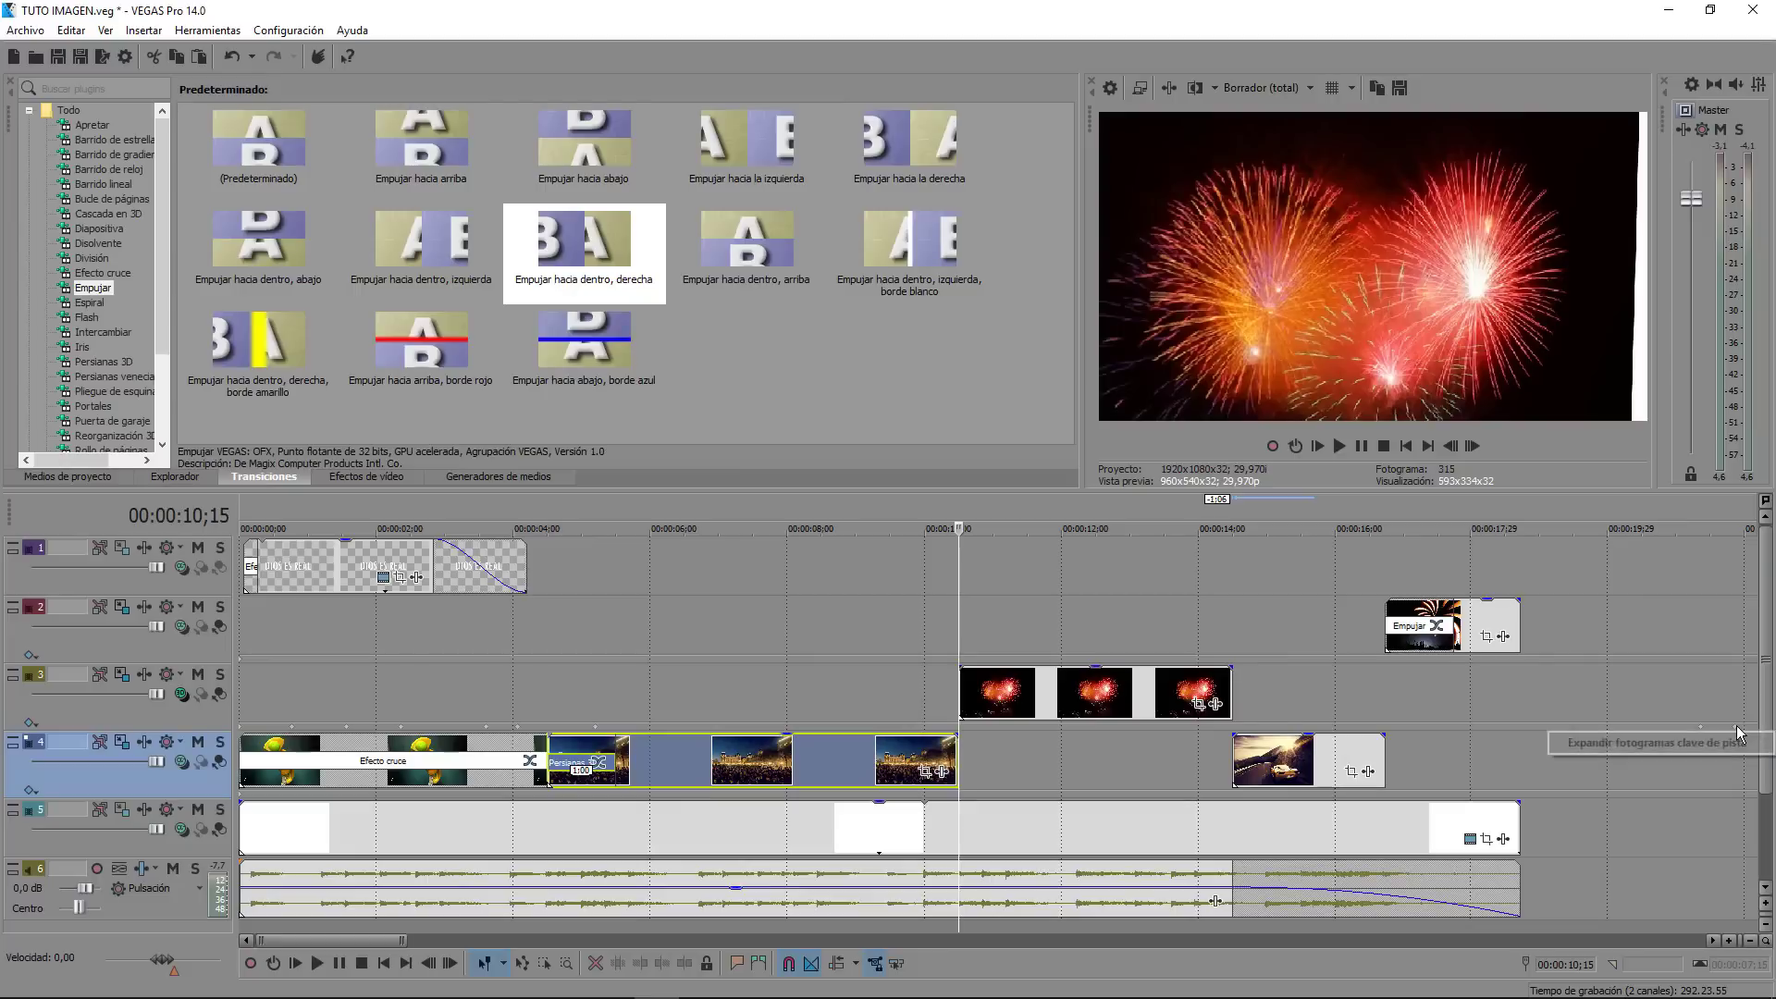
Step: Delete the last two motion keyframes at the far end of the red fireworks track
right_click(1734, 727)
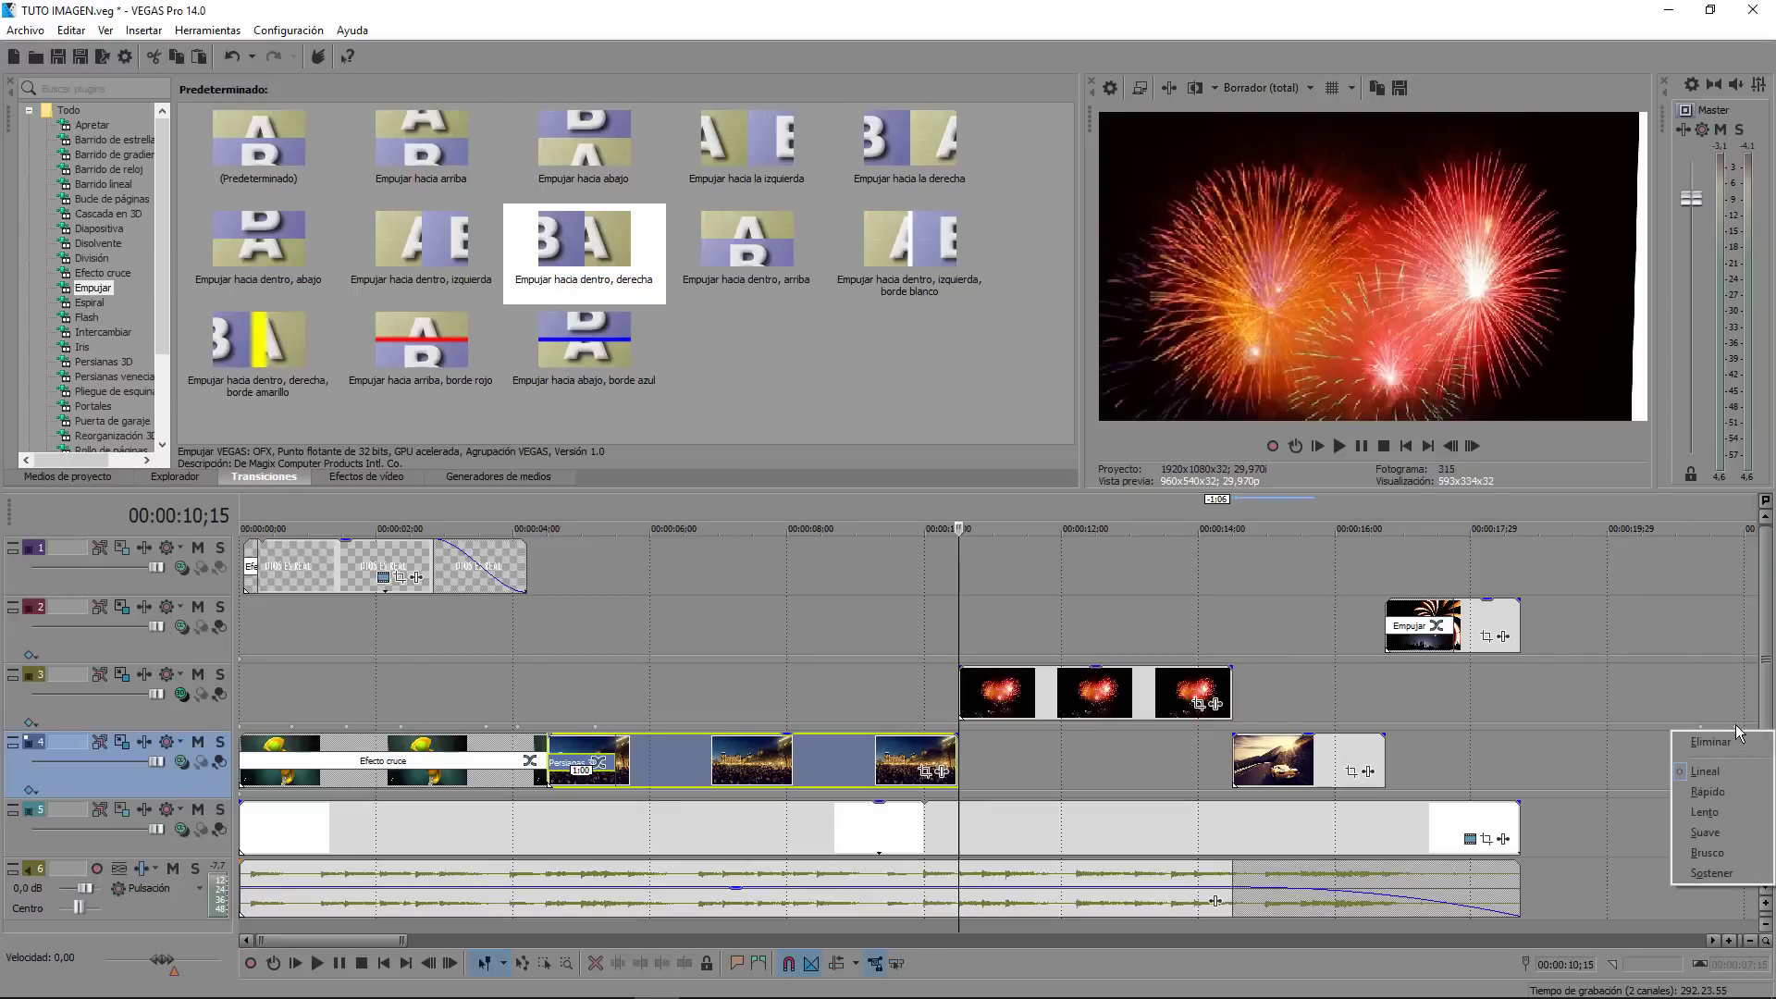
click(1733, 743)
right_click(1702, 729)
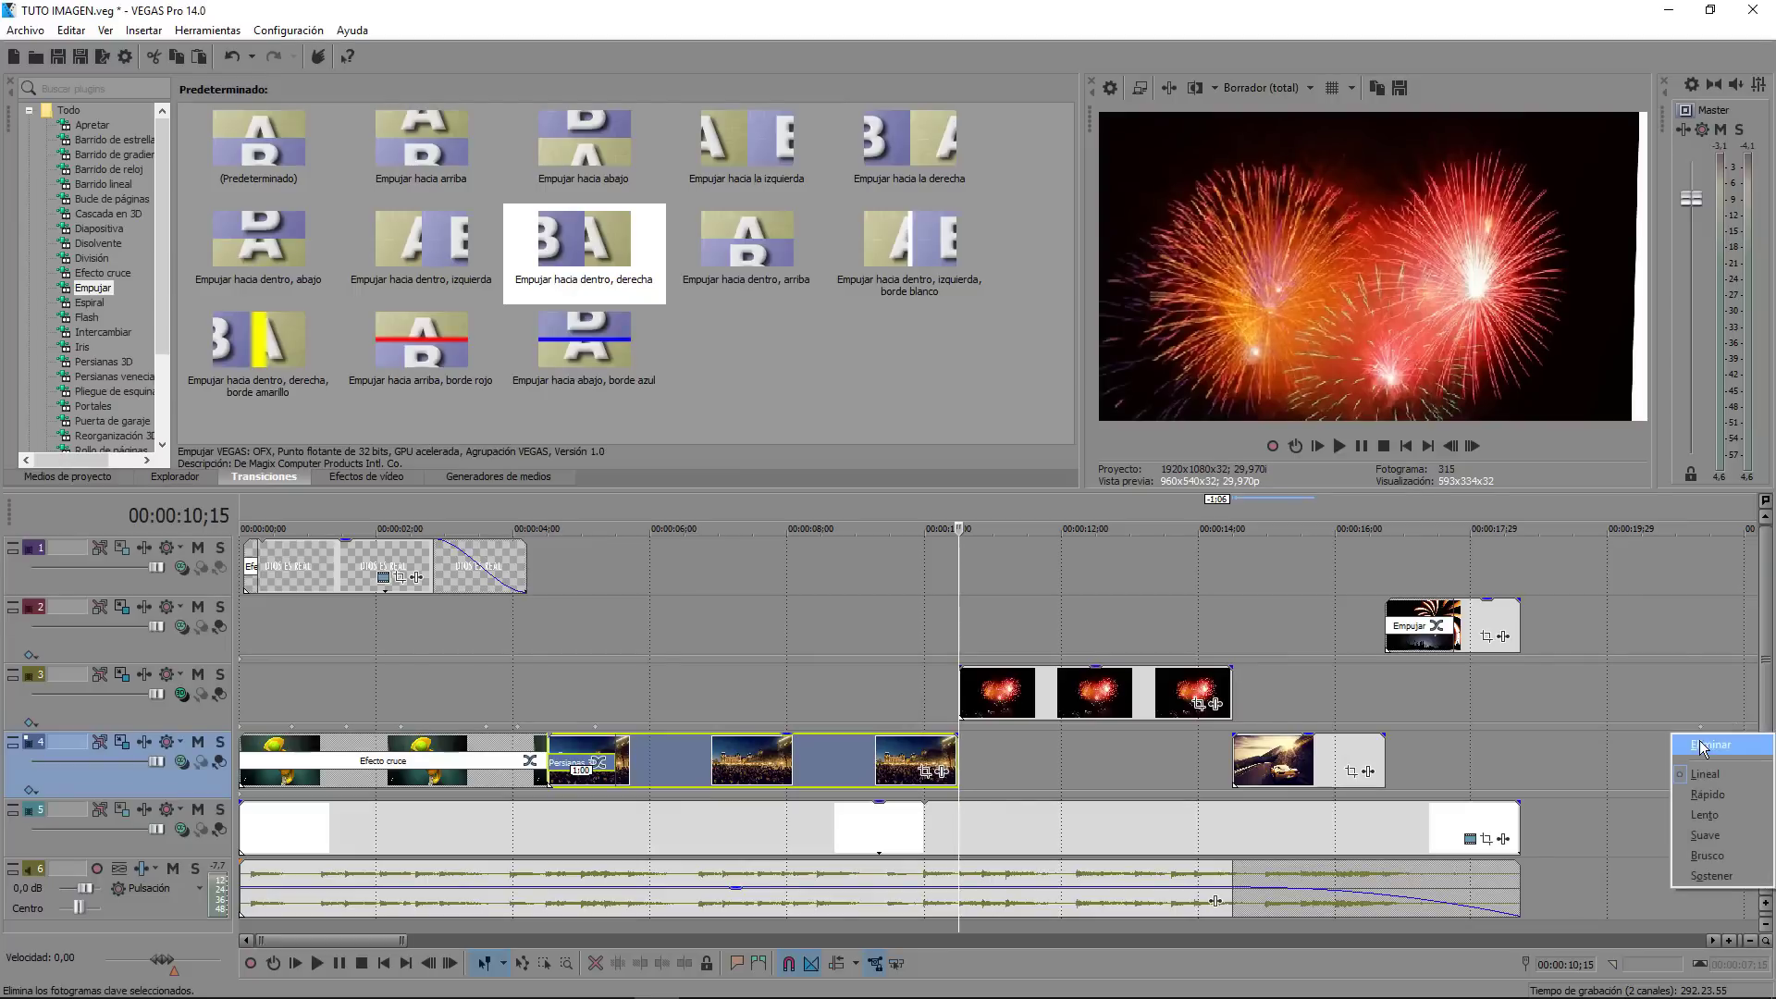
click(1712, 742)
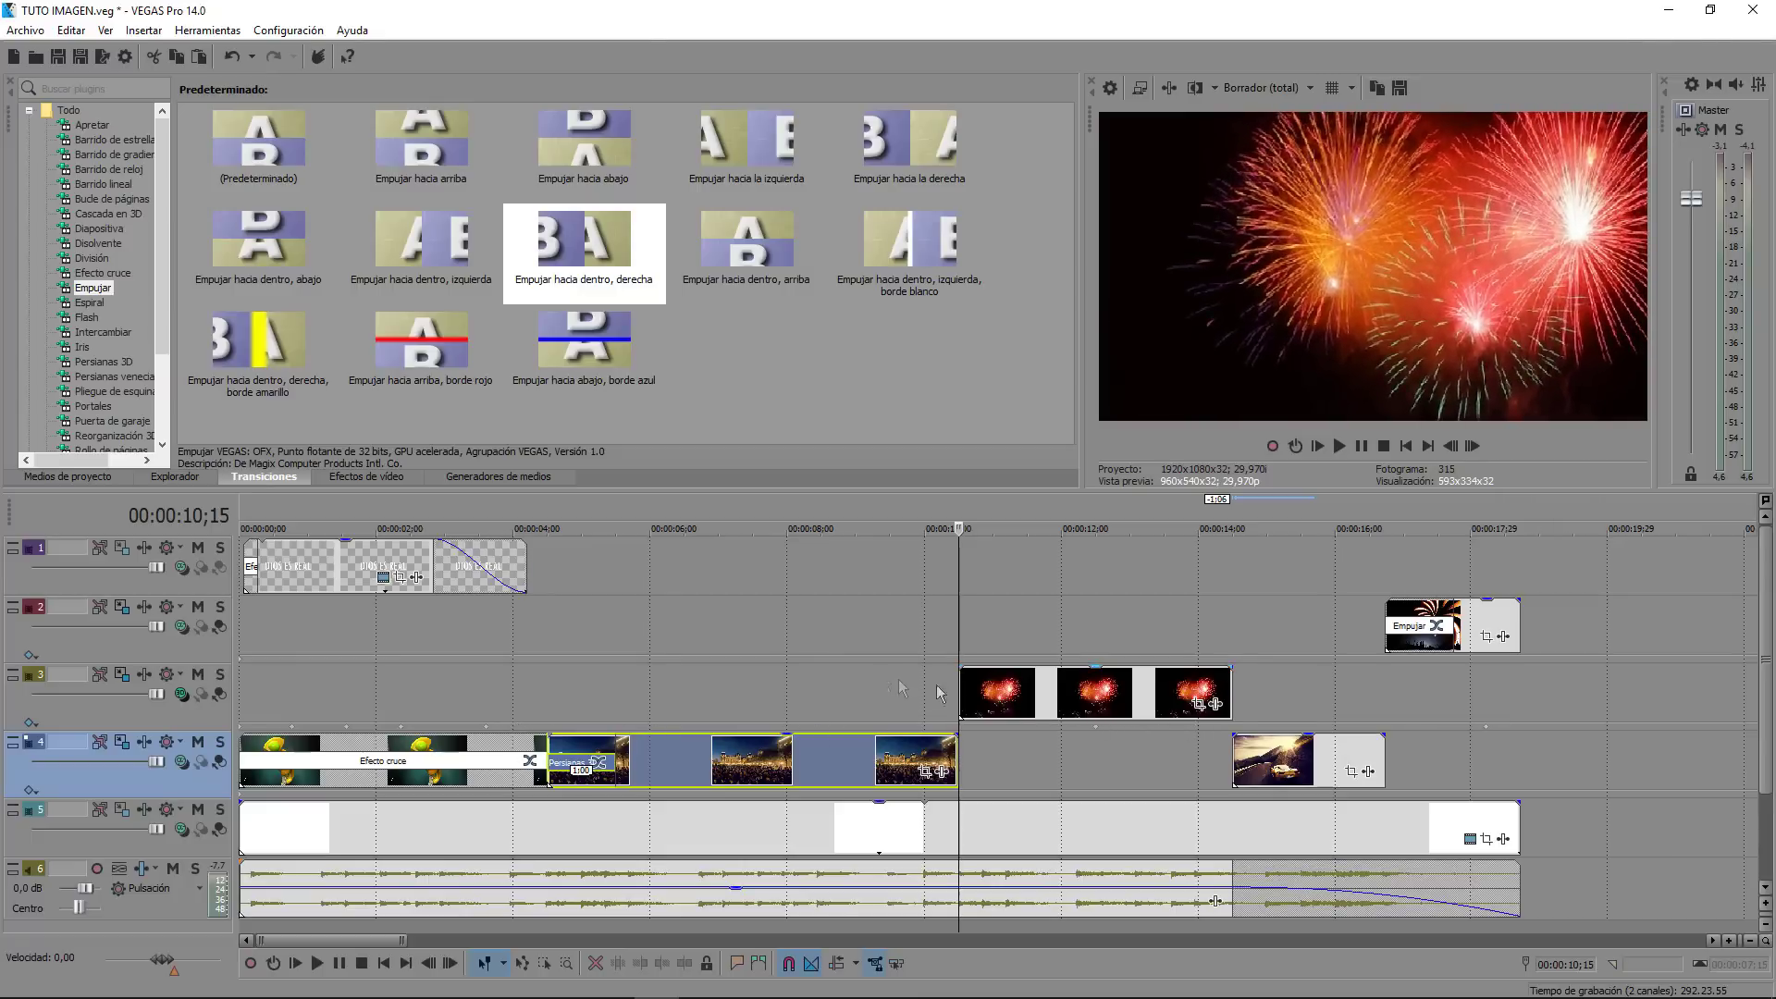
Step: Play the slideshow from just before the red fireworks image into the car image, and pause it
click(881, 675)
key(space)
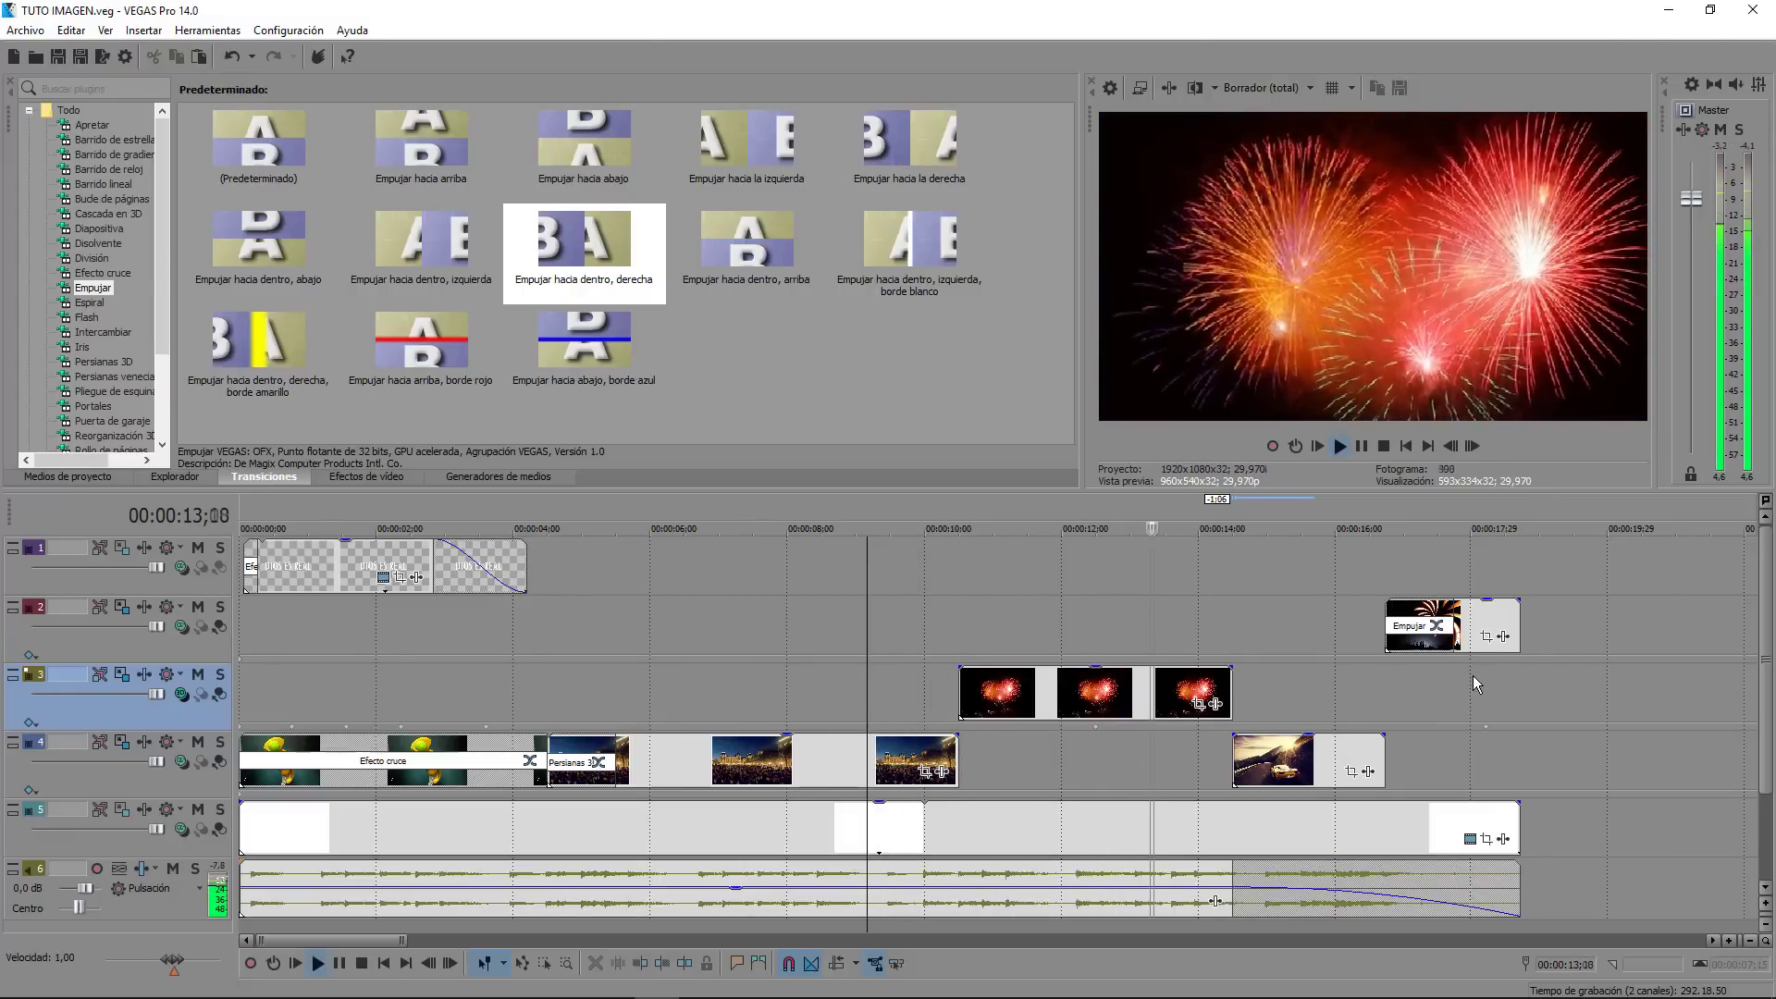
click(1363, 447)
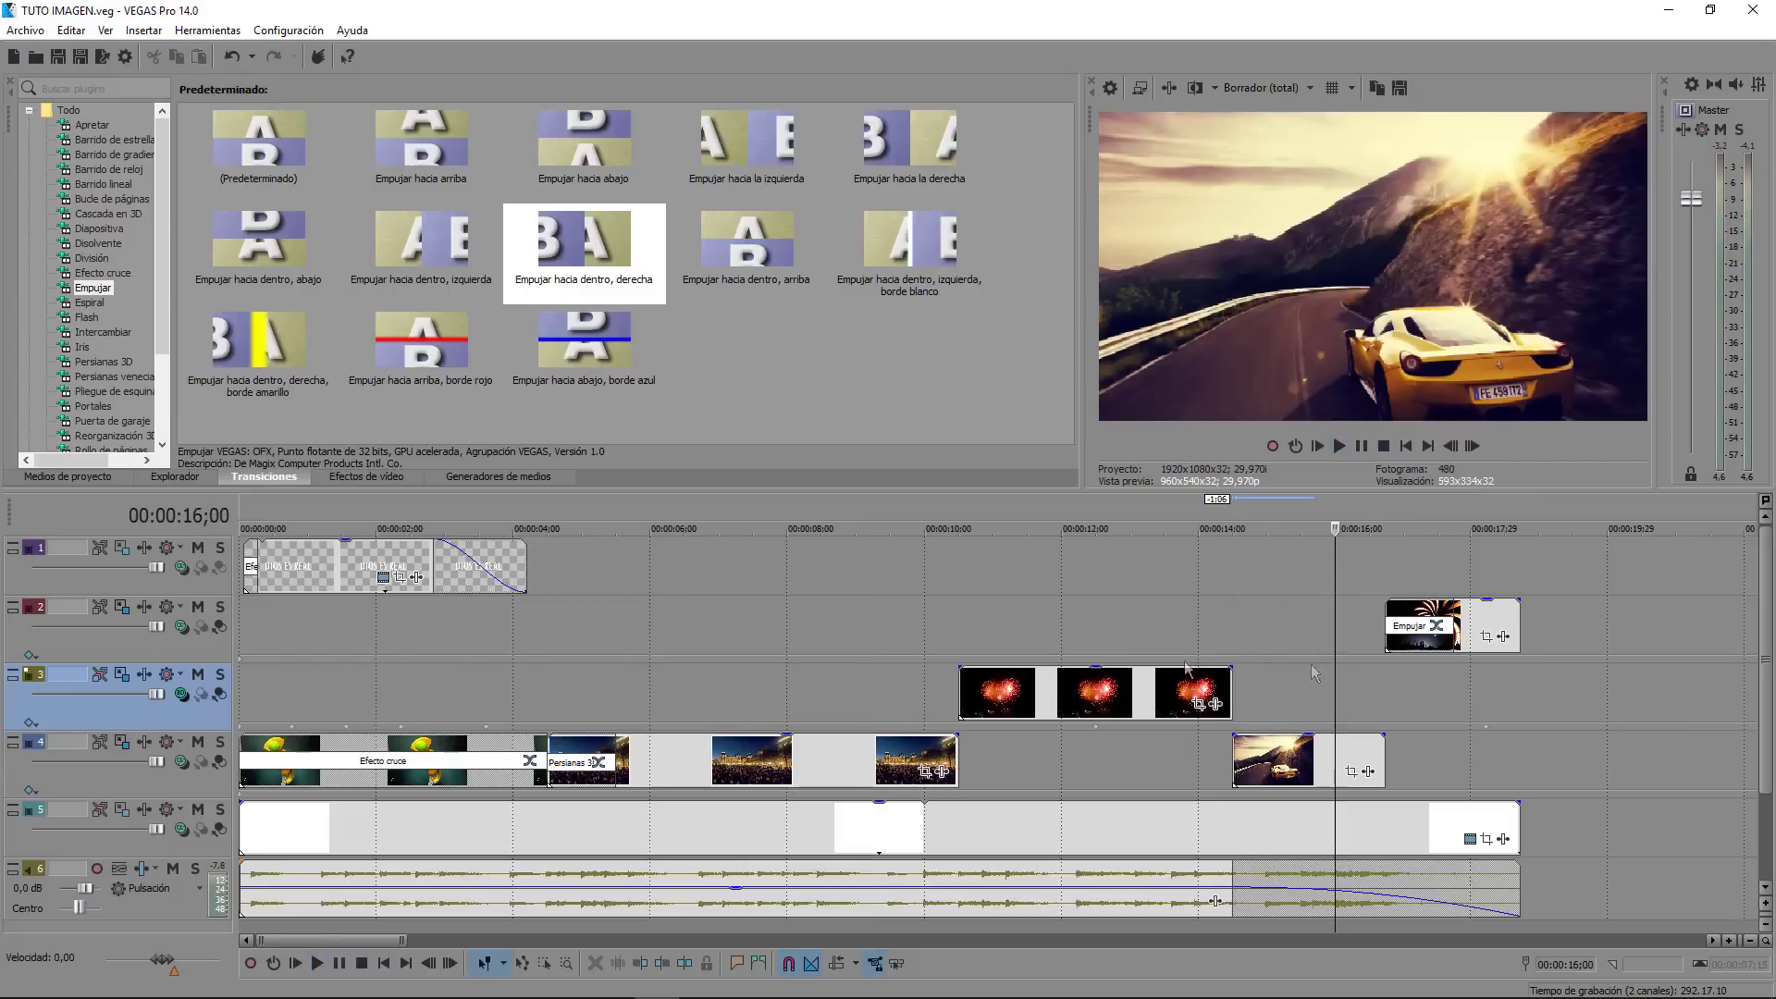
Step: Add the Cascada en 3D transition preset De izquierda a derecha to the start of the car image and shorten it slightly
click(1240, 760)
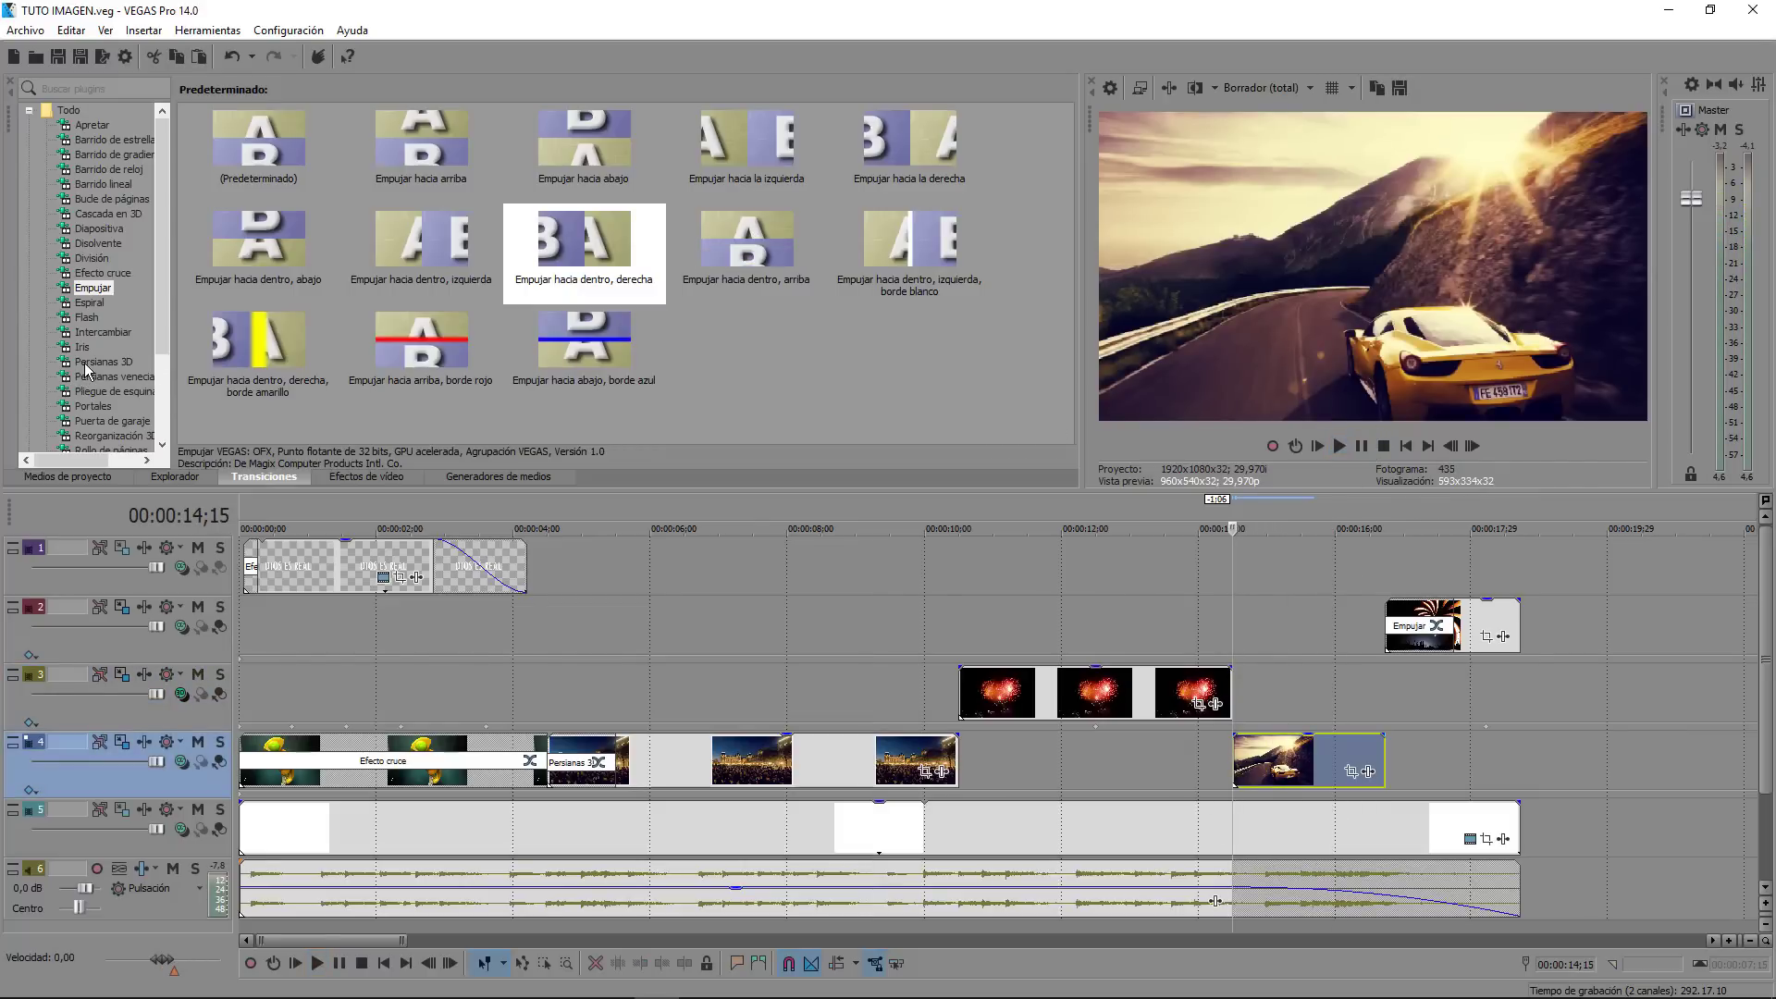
click(86, 364)
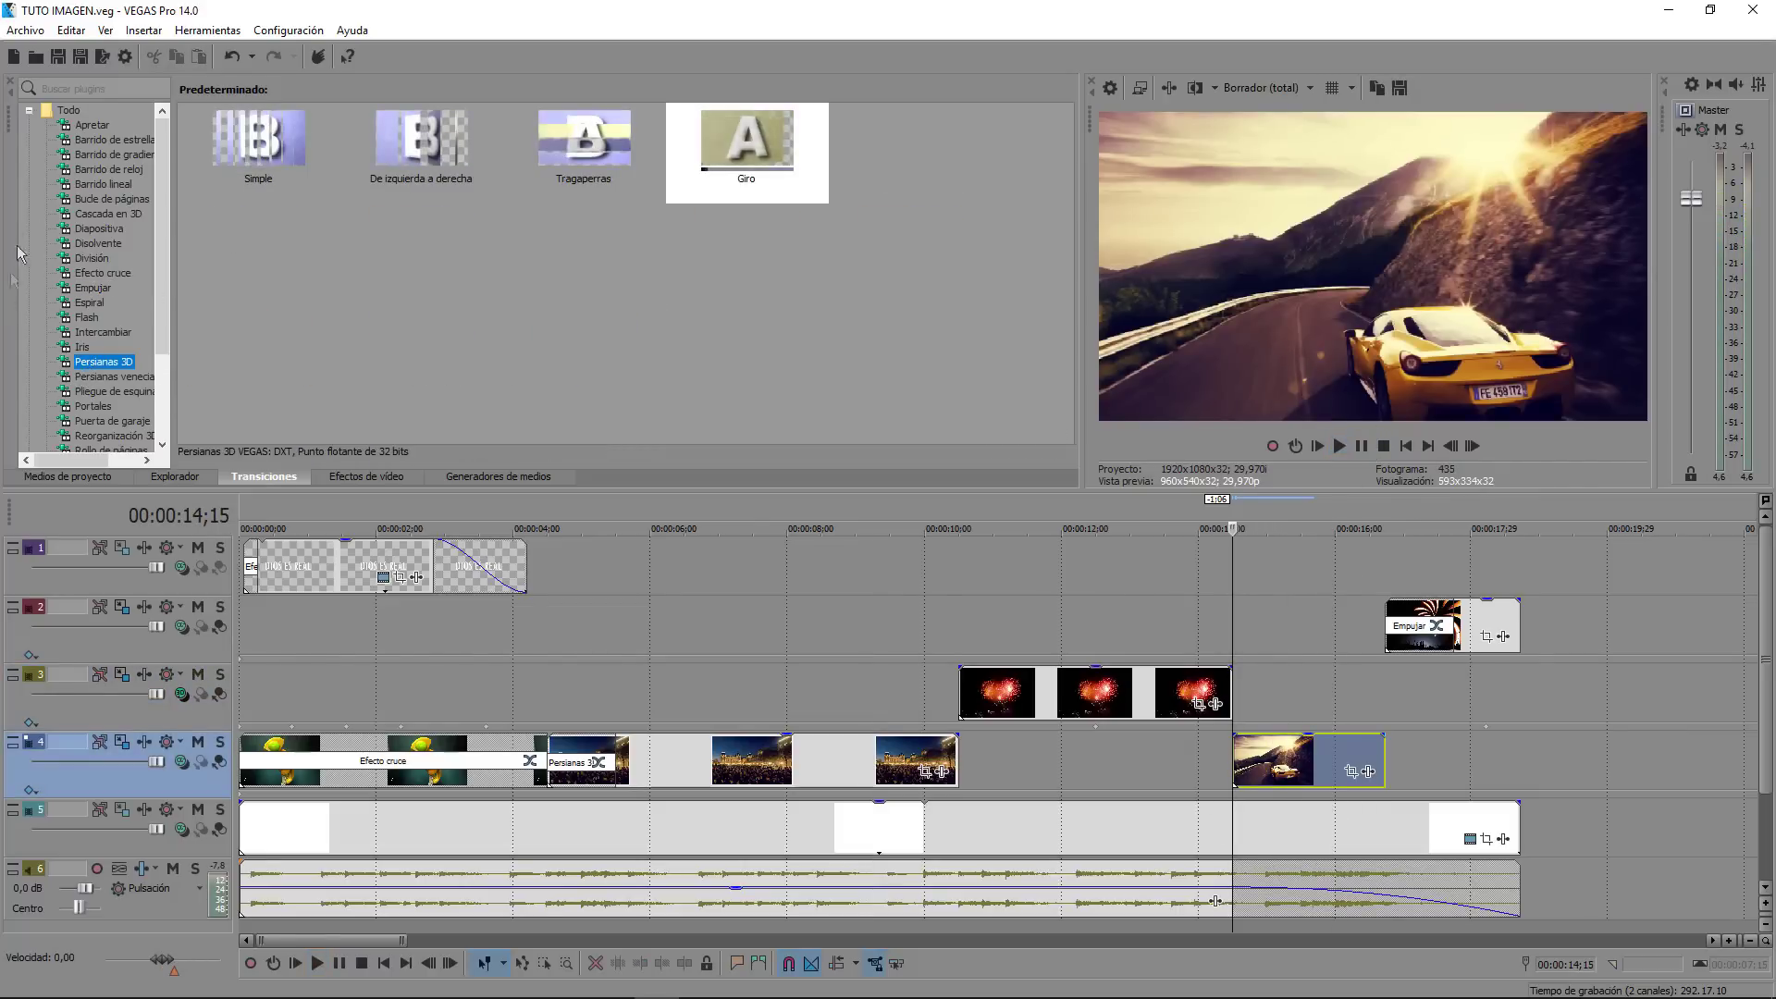
click(109, 213)
drag(584, 148, 1234, 735)
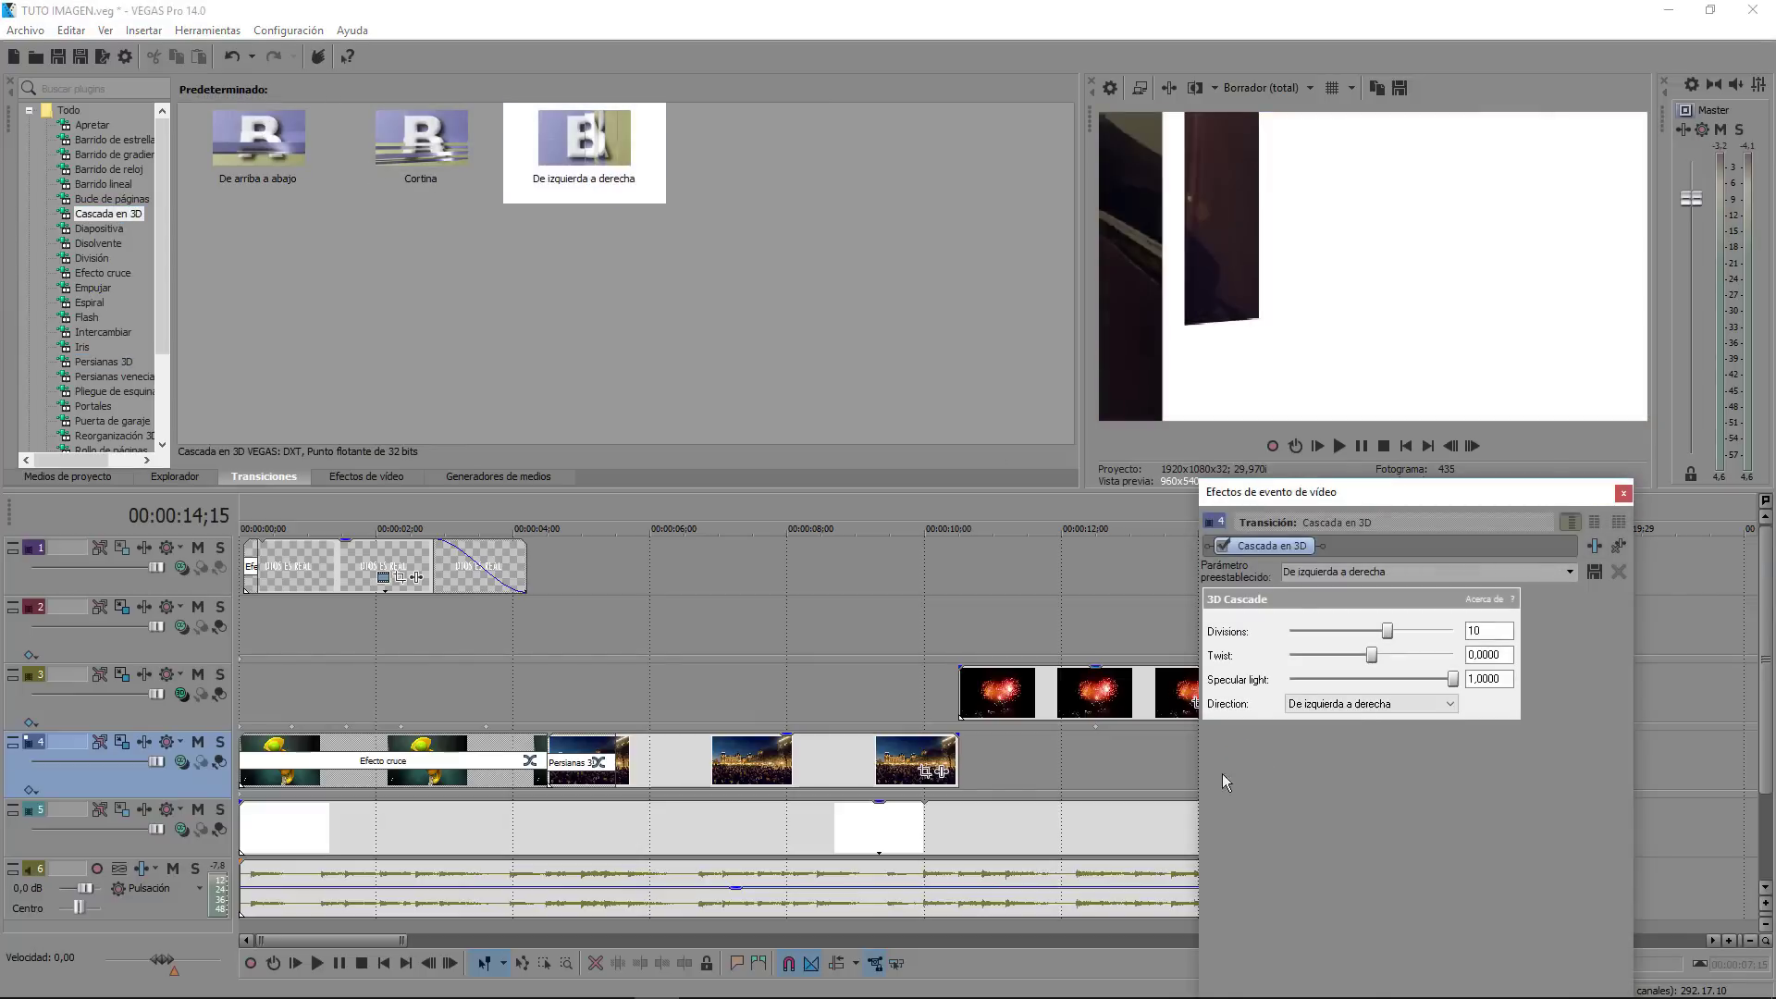
drag(1403, 491, 671, 538)
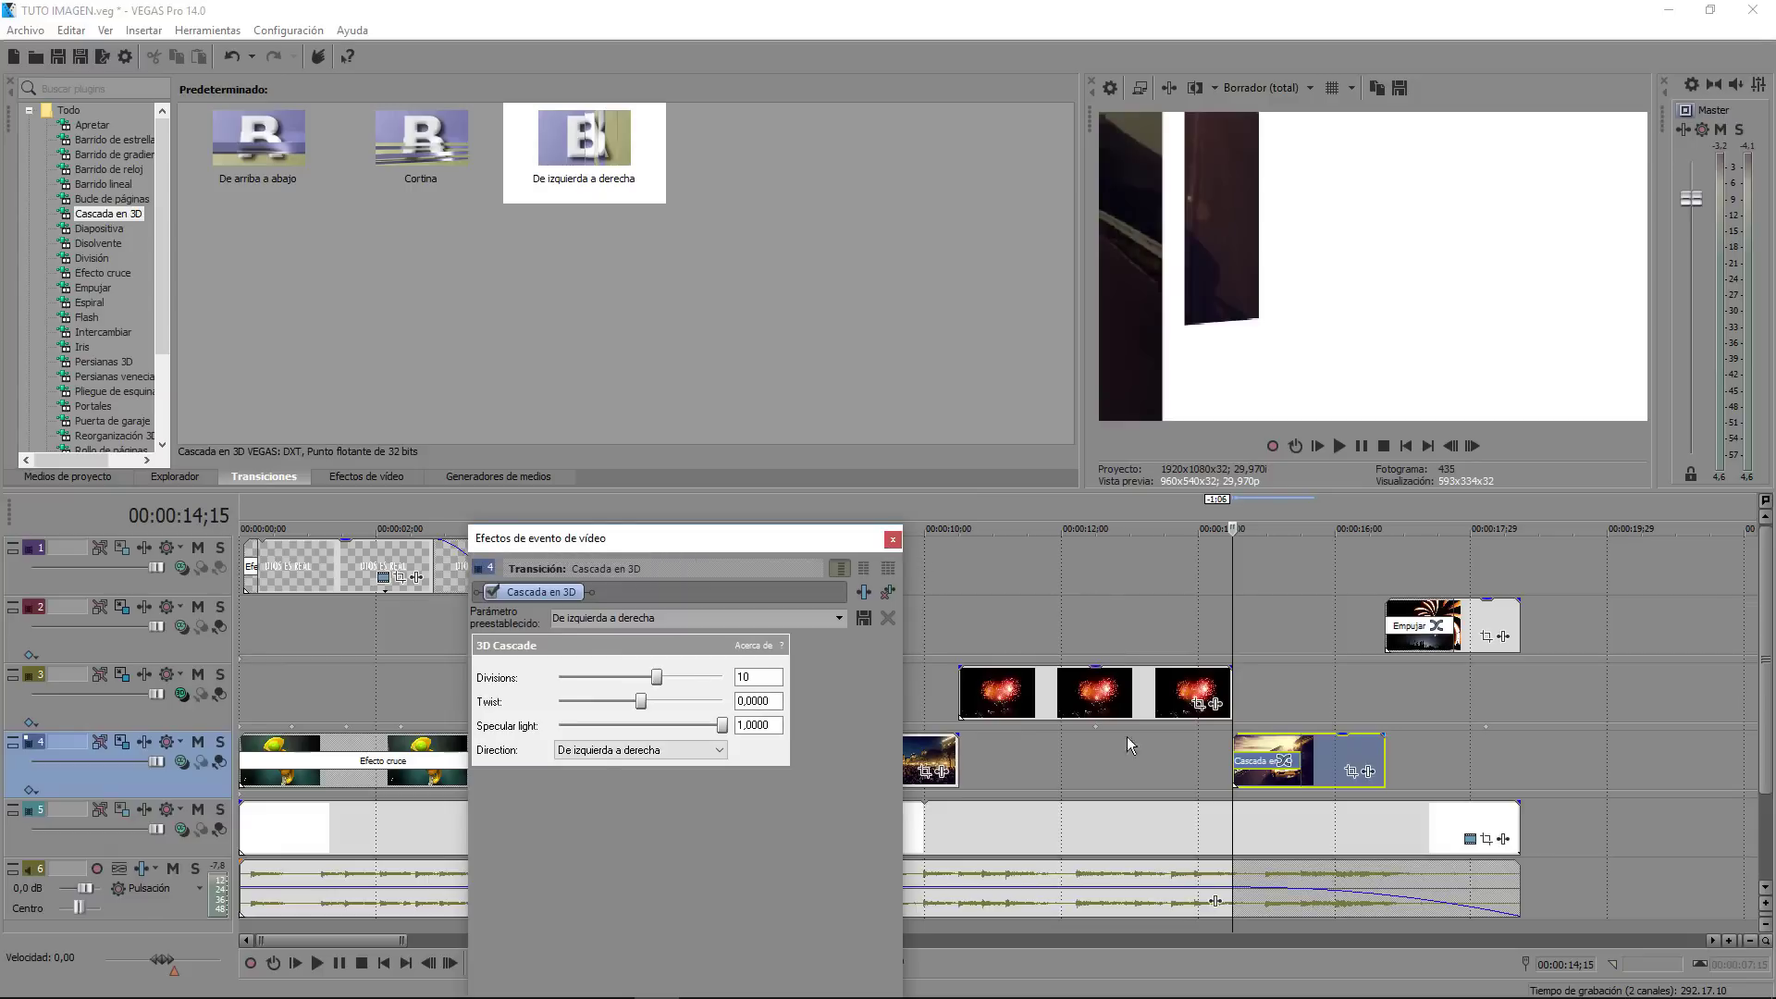
click(1200, 792)
mouse_move(1300, 750)
mouse_down()
mouse_move(1366, 748)
mouse_move(1277, 751)
mouse_up()
click(893, 538)
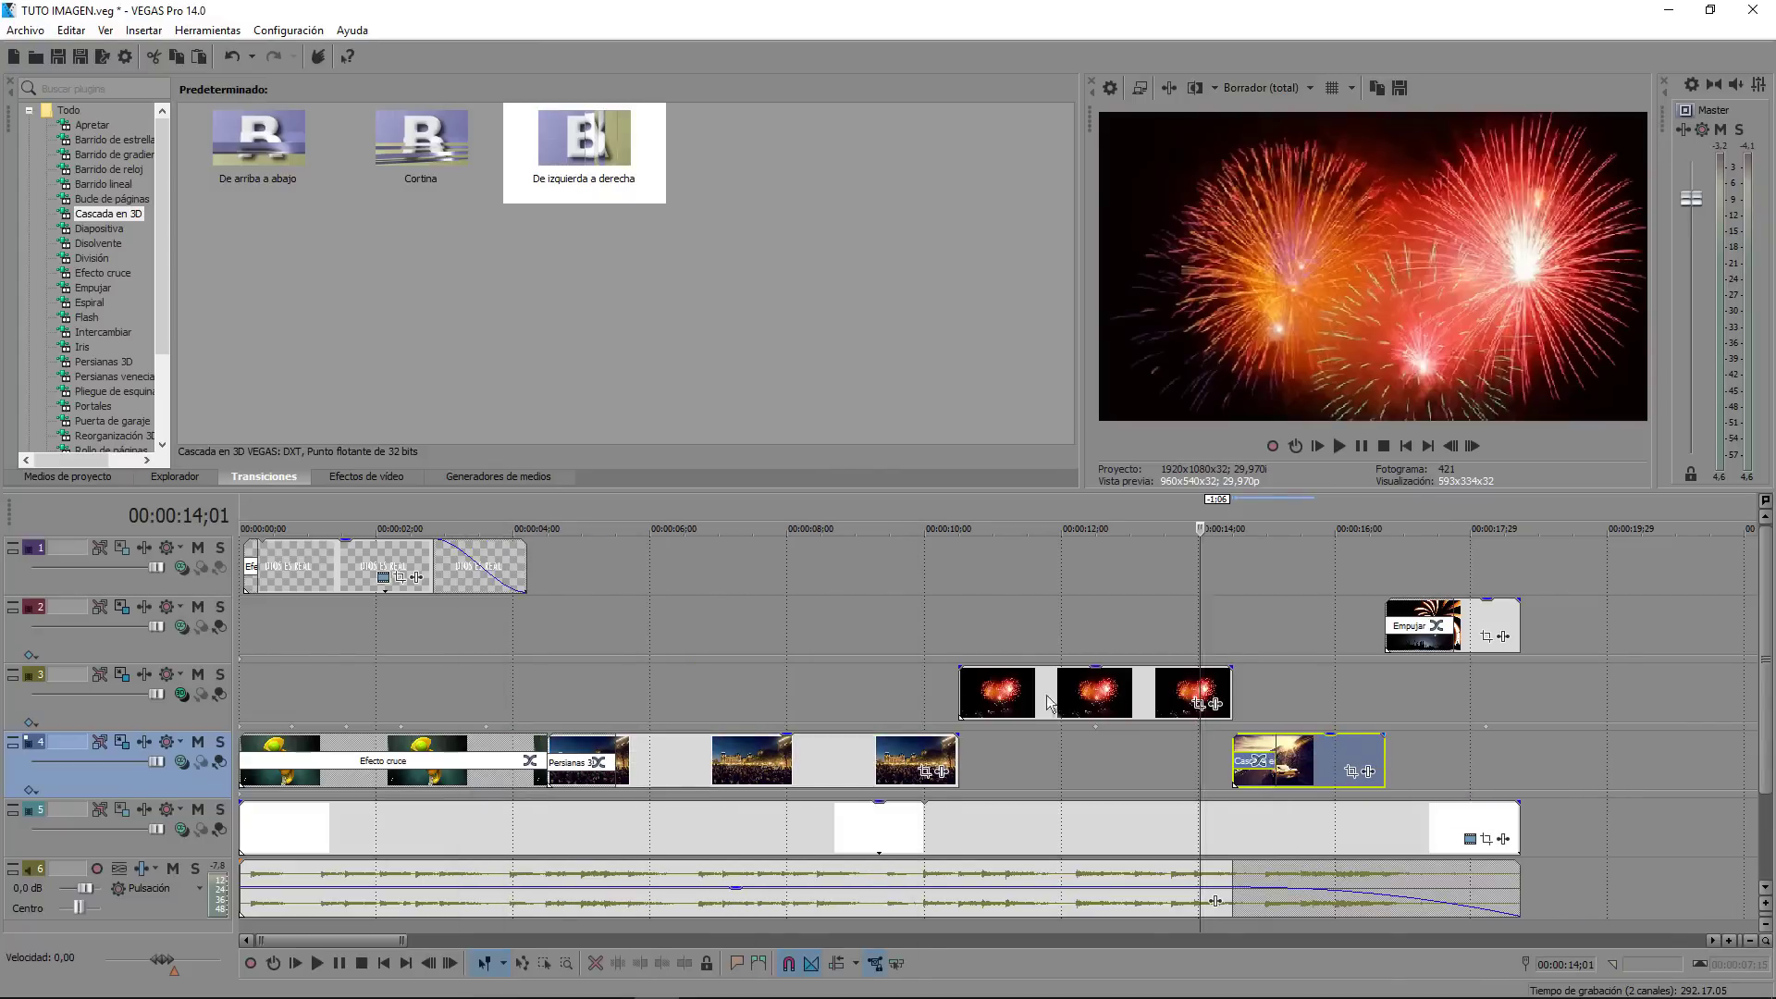
Step: Play the slideshow from 00:00:14;01 through the car image's transition to the last fireworks image
click(1474, 735)
key(space)
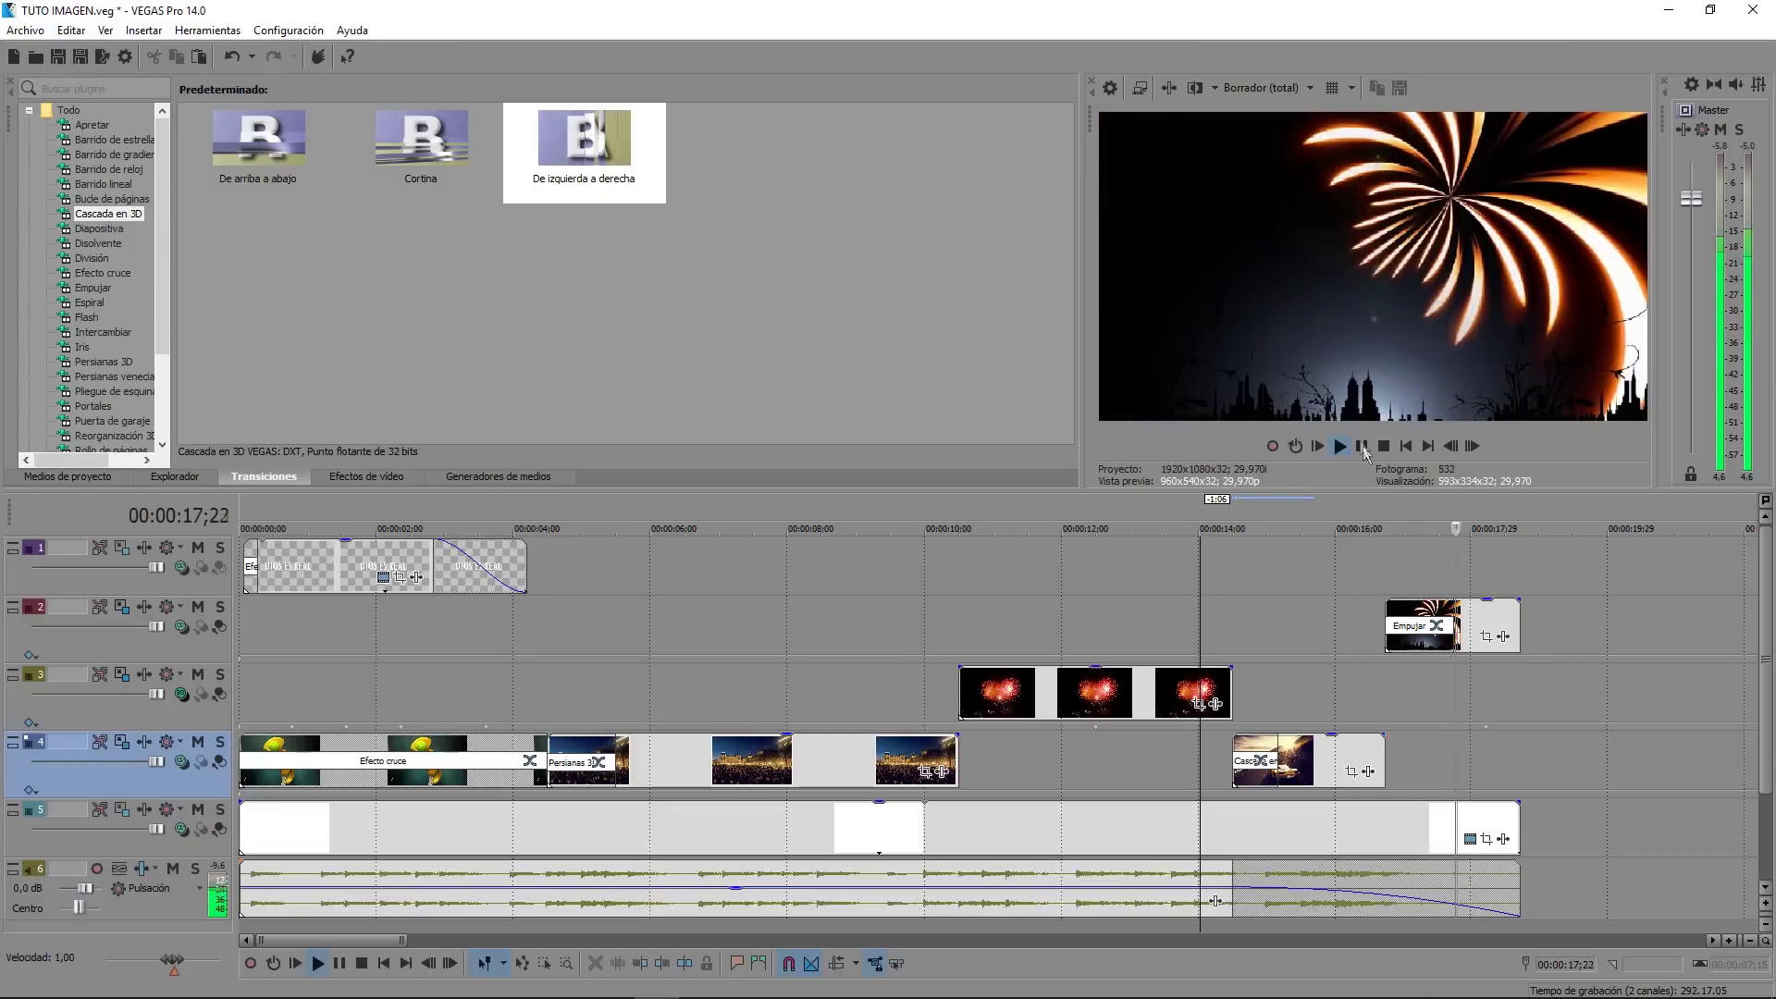
key(space)
Step: Replace the last fireworks image's transition with the Cascada en 3D preset Cortina and play the ending
drag(456, 180, 1434, 629)
key(space)
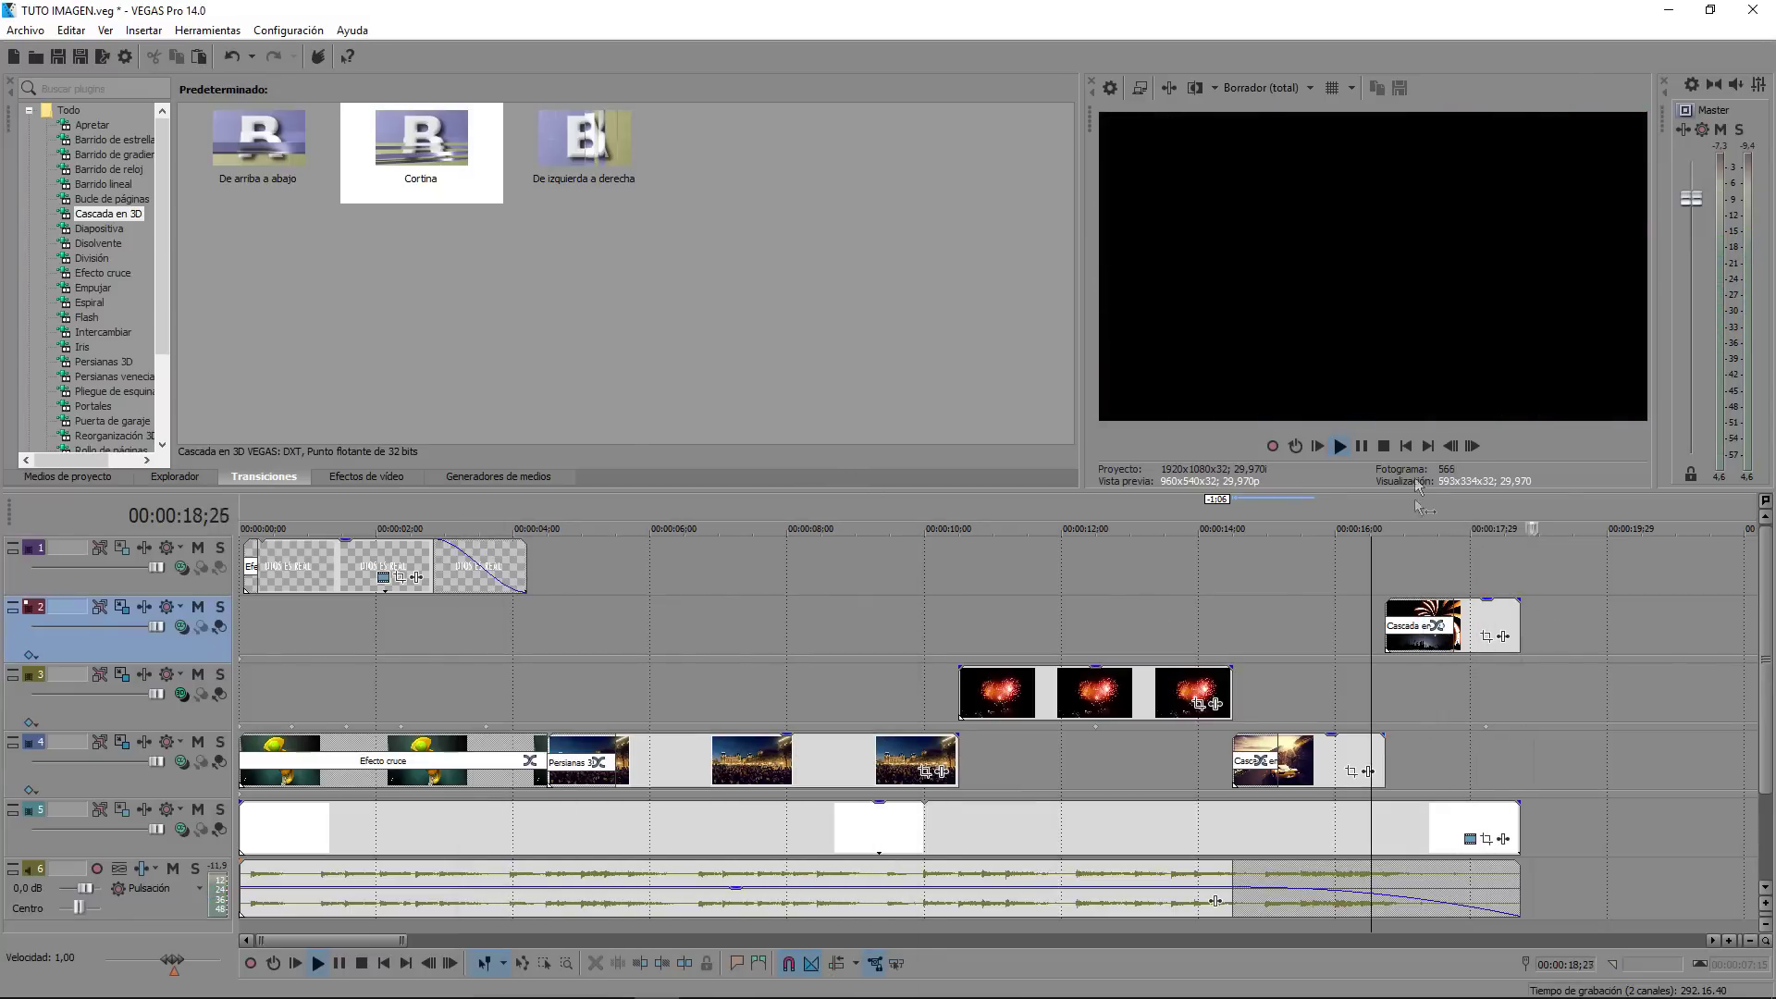
Step: Add the Efecto cruce transition preset Zoom de cruce solo A to the end of the last fireworks image and play the ending
click(1361, 447)
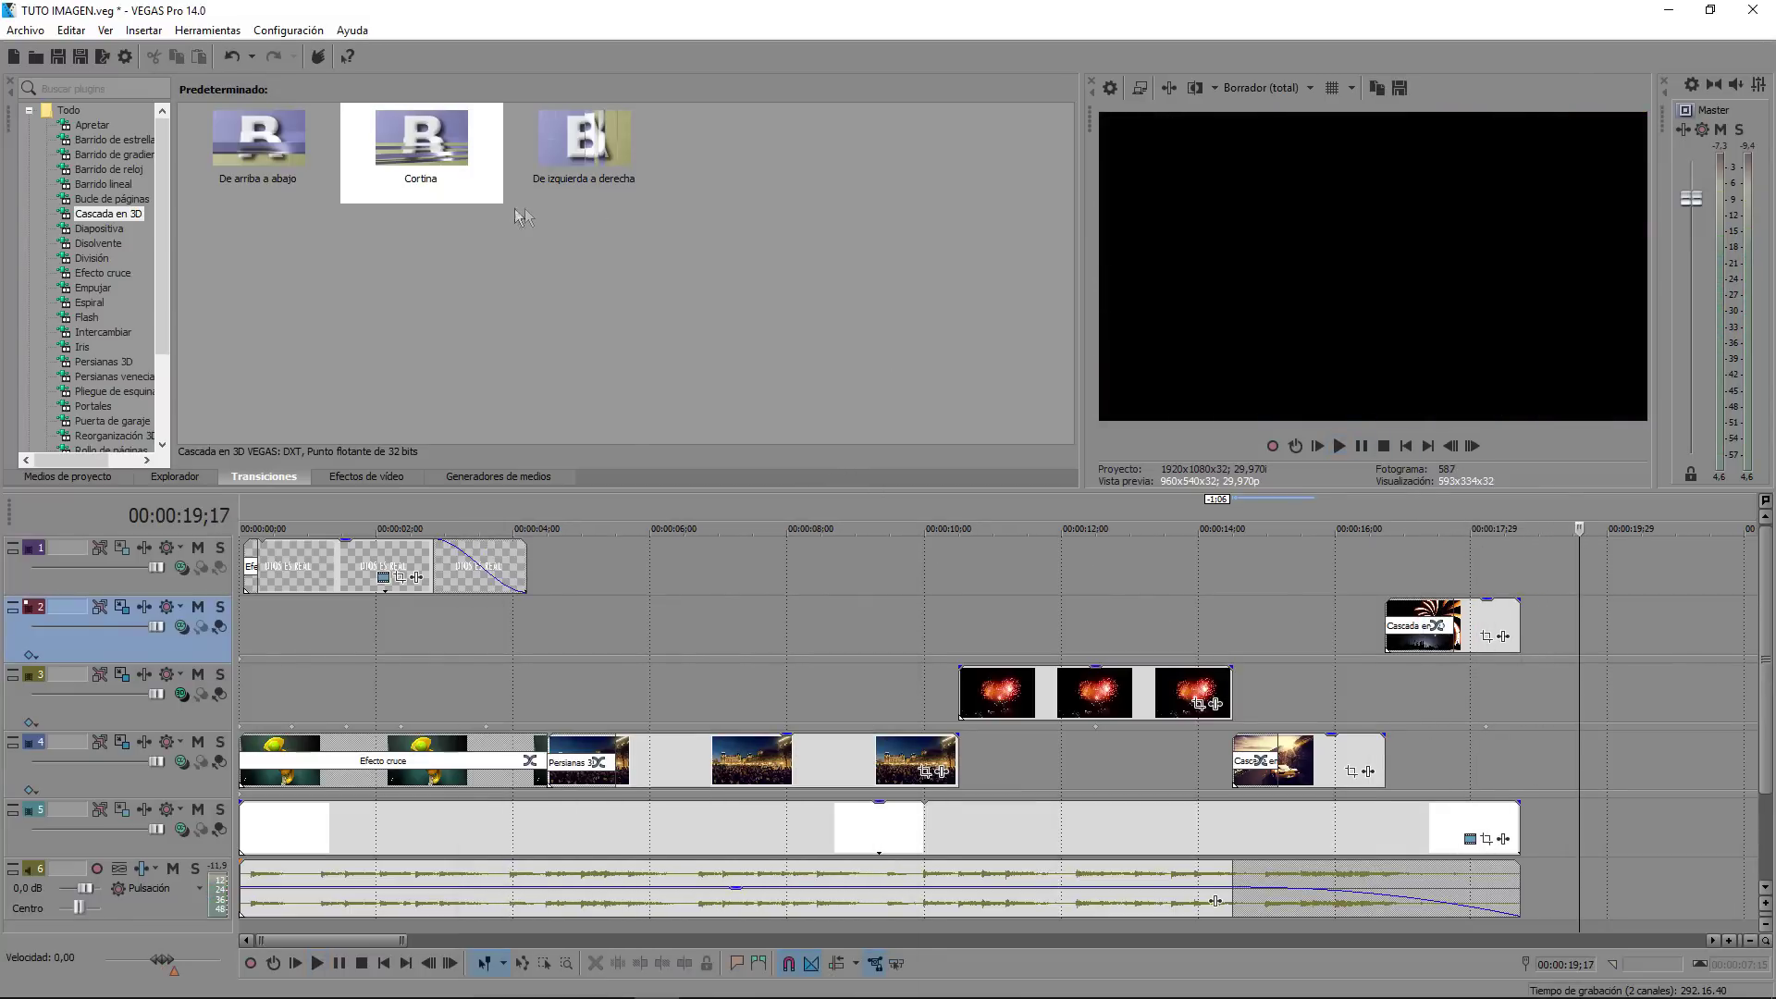
click(107, 272)
drag(746, 148, 1526, 629)
click(1351, 622)
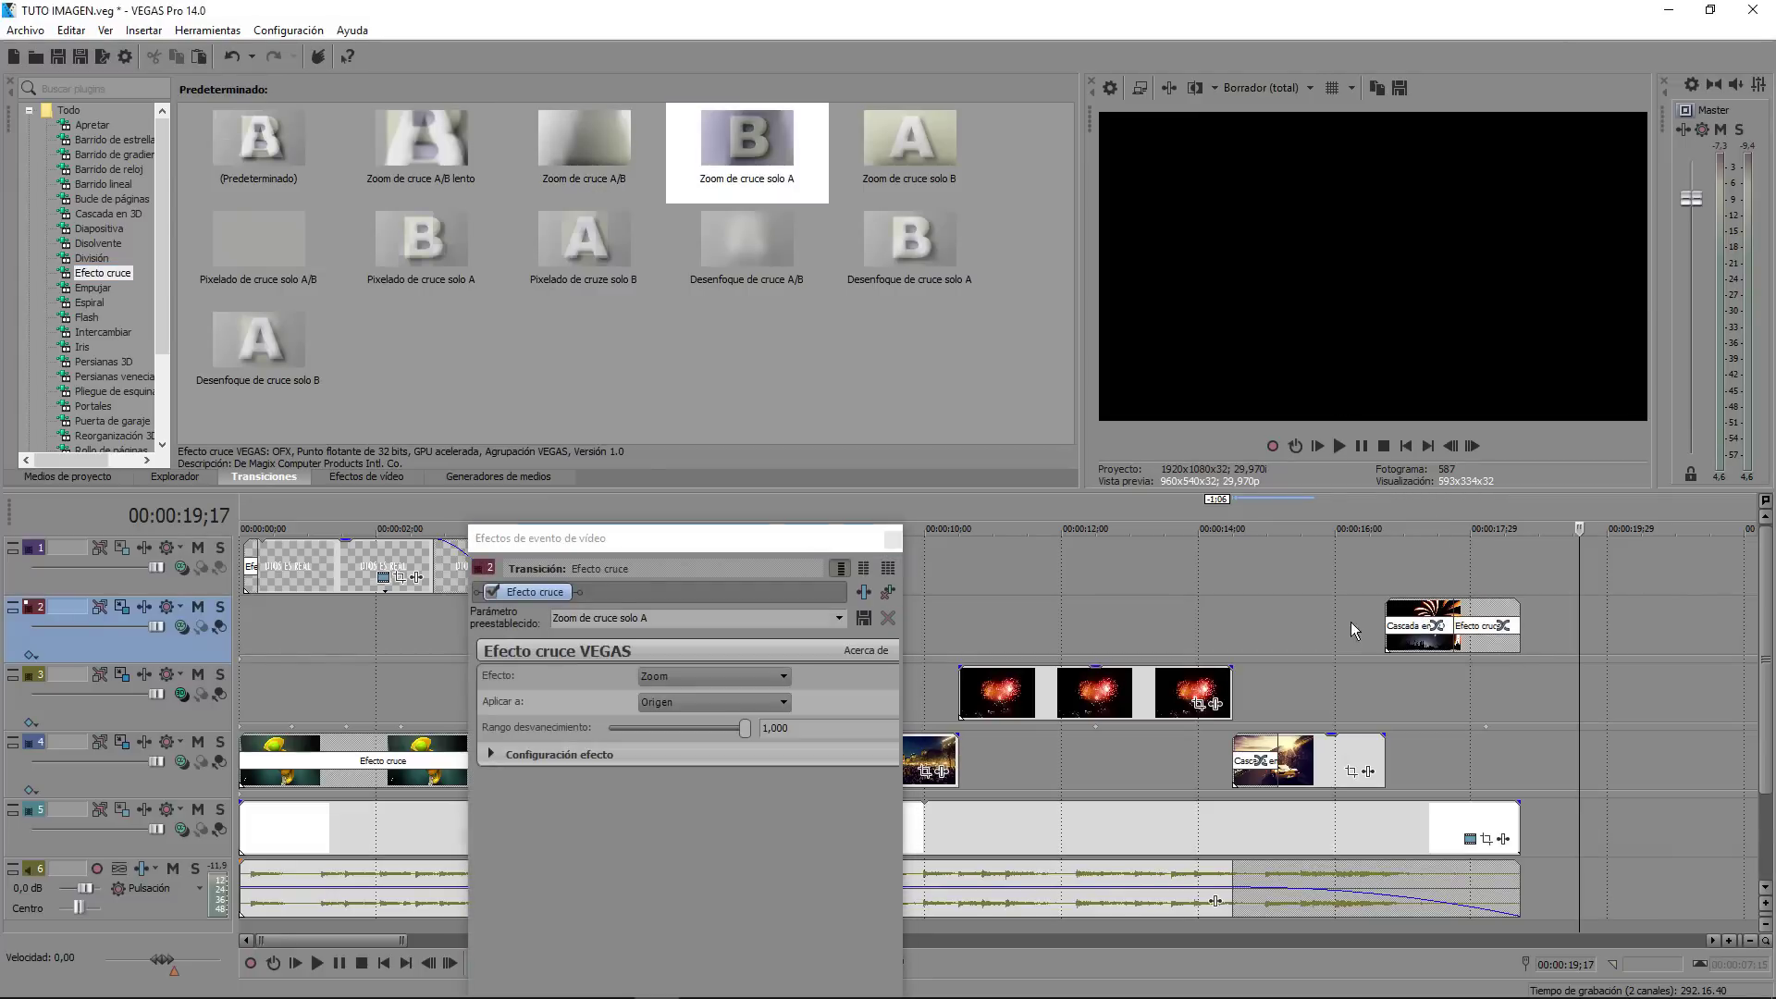
key(space)
click(893, 538)
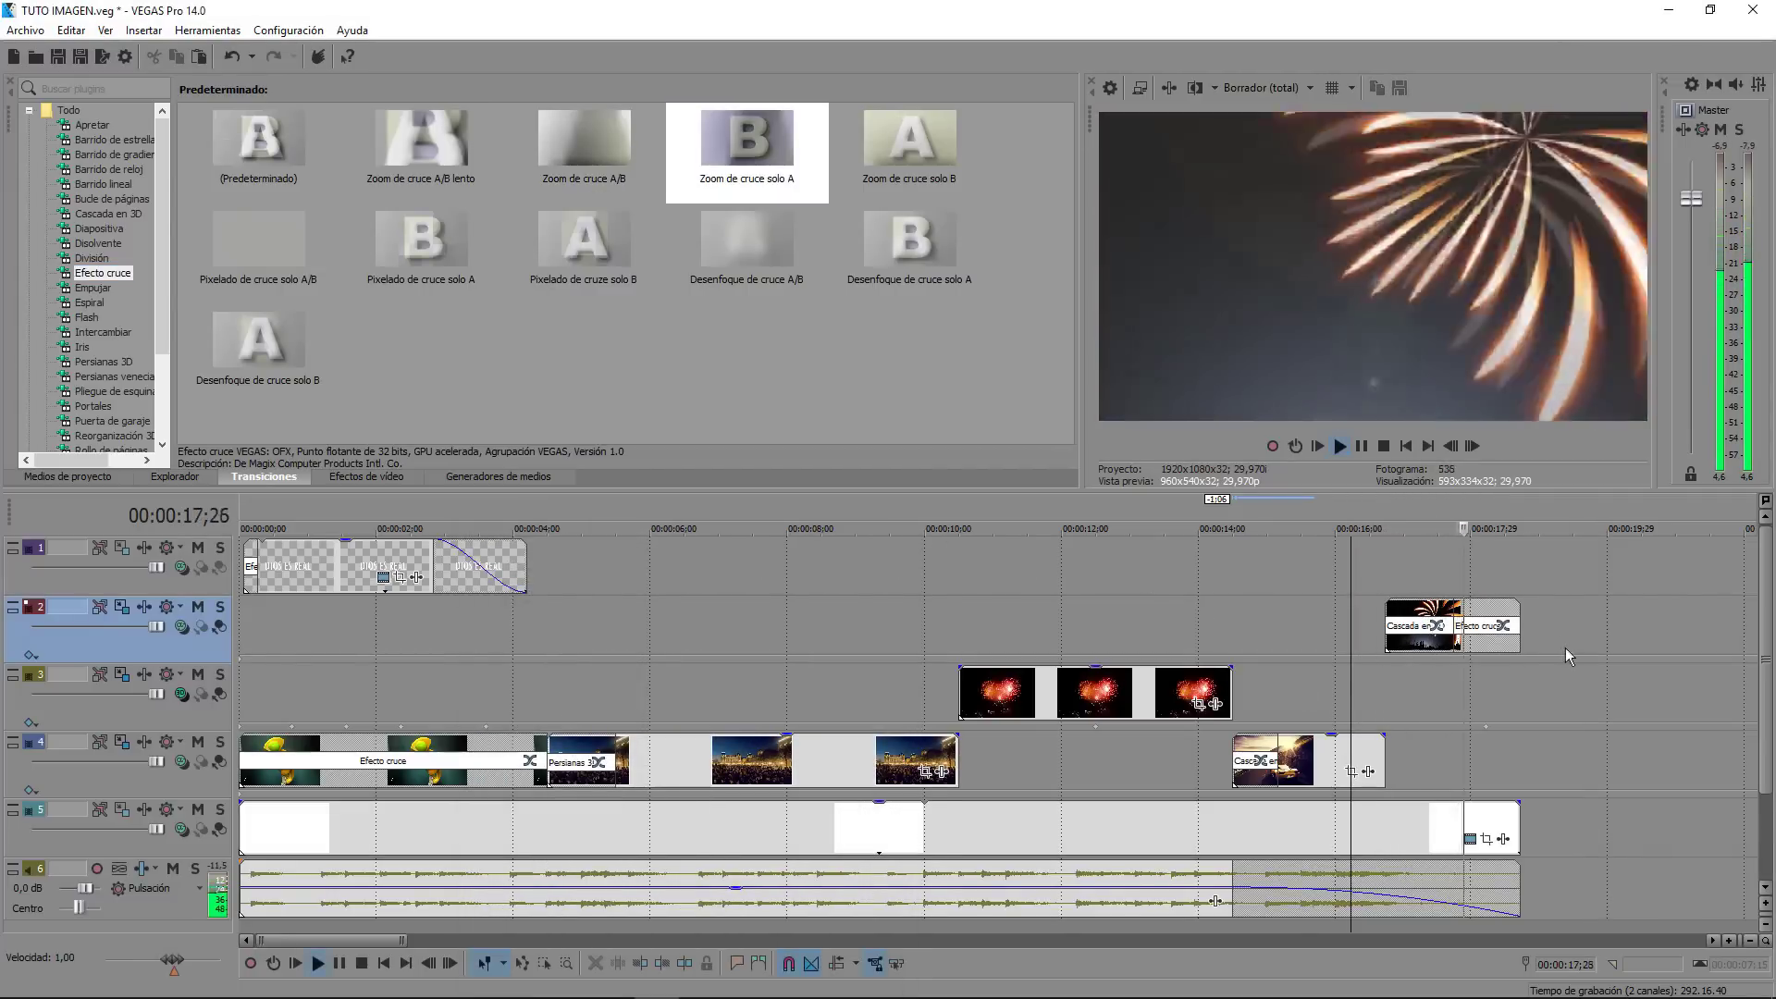
click(1364, 446)
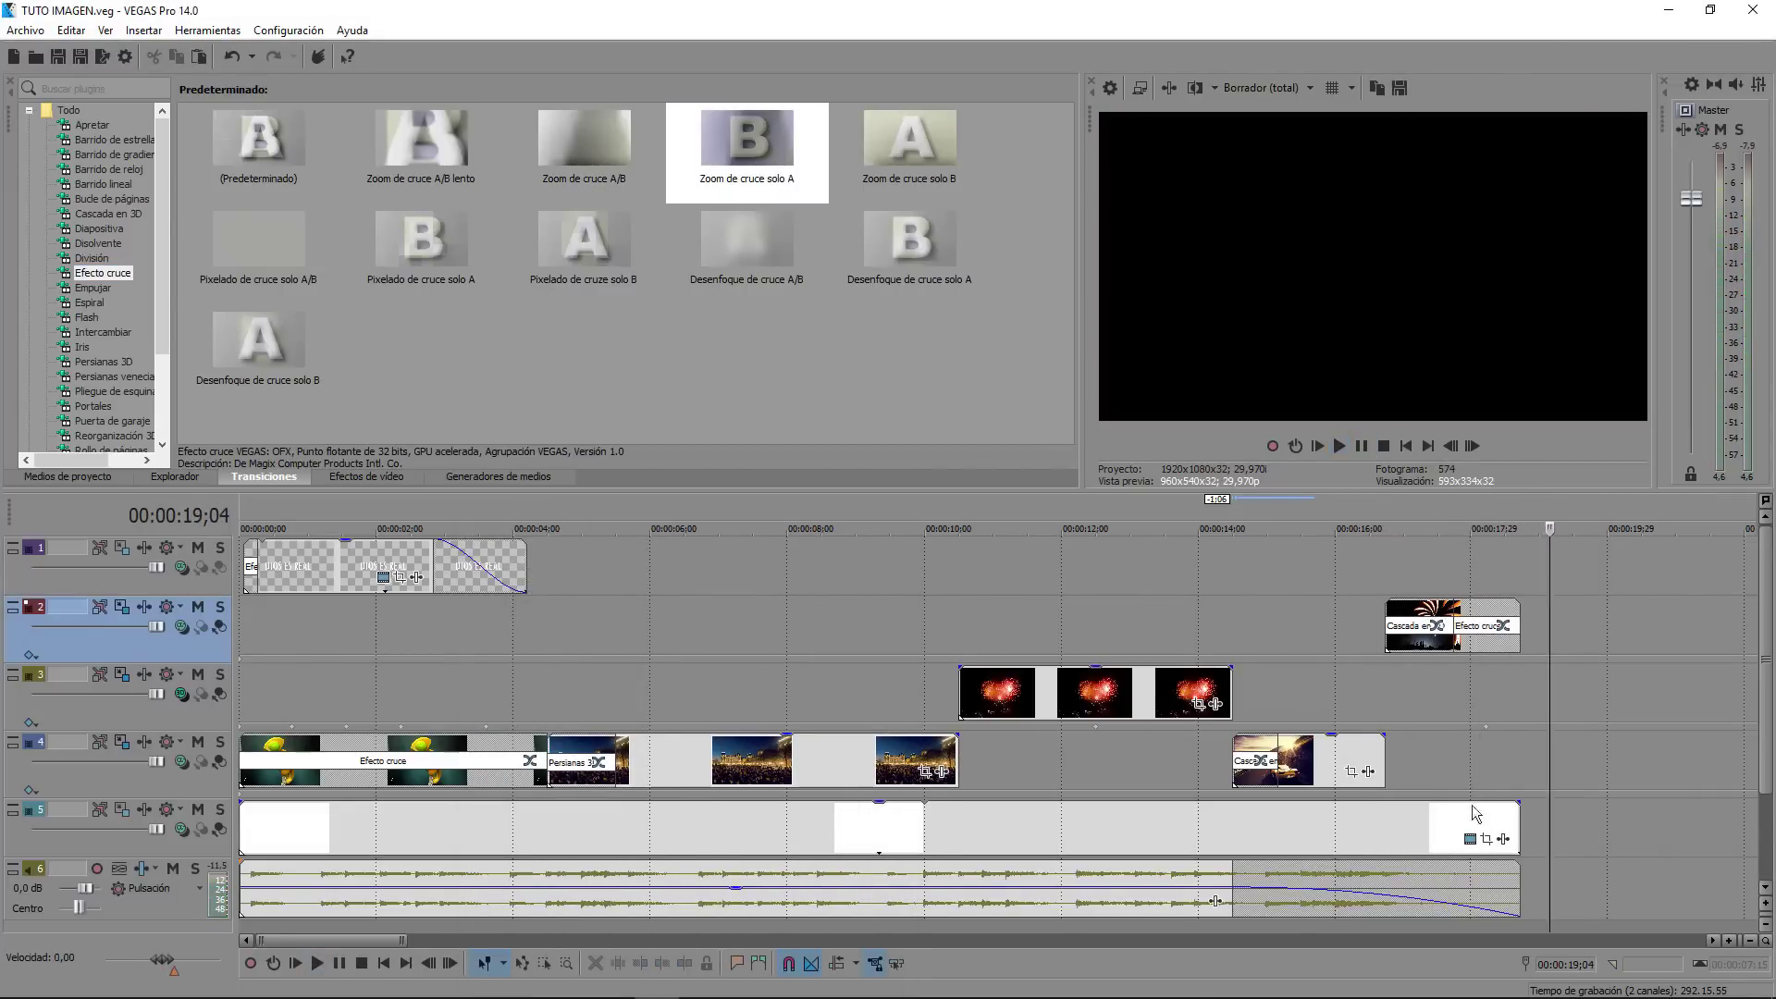
Step: Examine the arrangement of the whole slideshow on the timeline, checking the frames of the crowd image and the red fireworks image
scroll(1475, 811, down, 4)
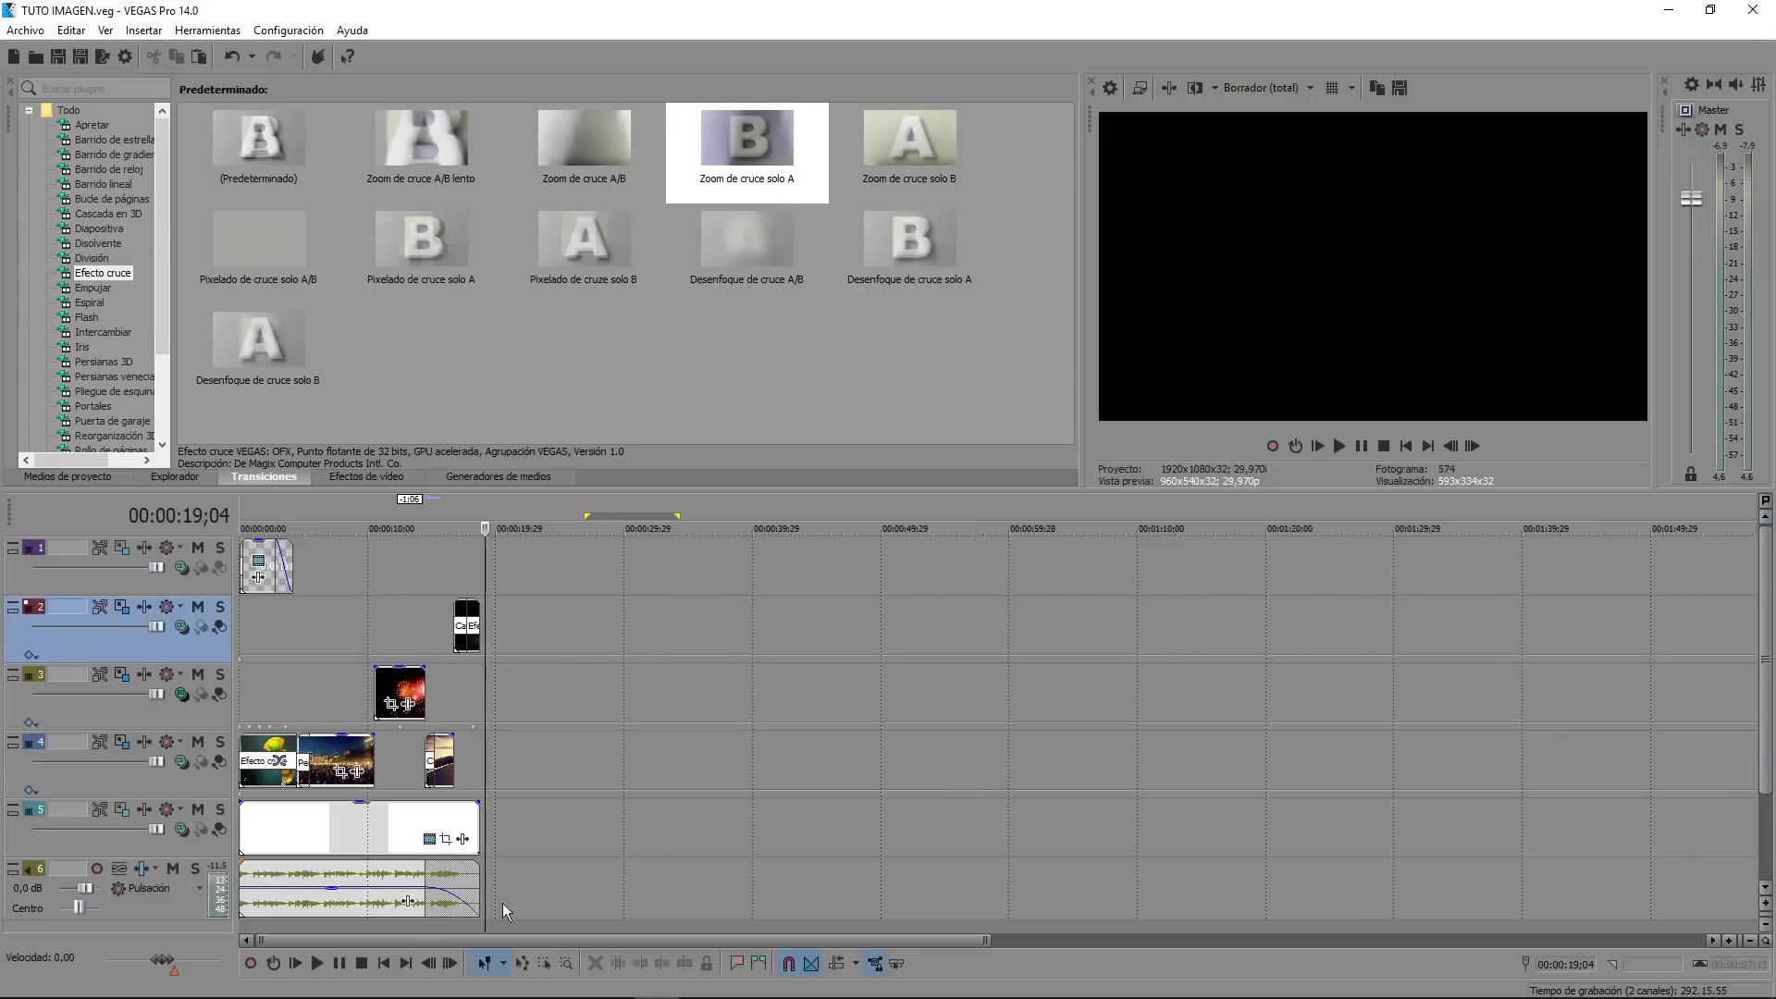
scroll(533, 817, up, 5)
click(972, 839)
scroll(673, 777, down, 6)
click(294, 652)
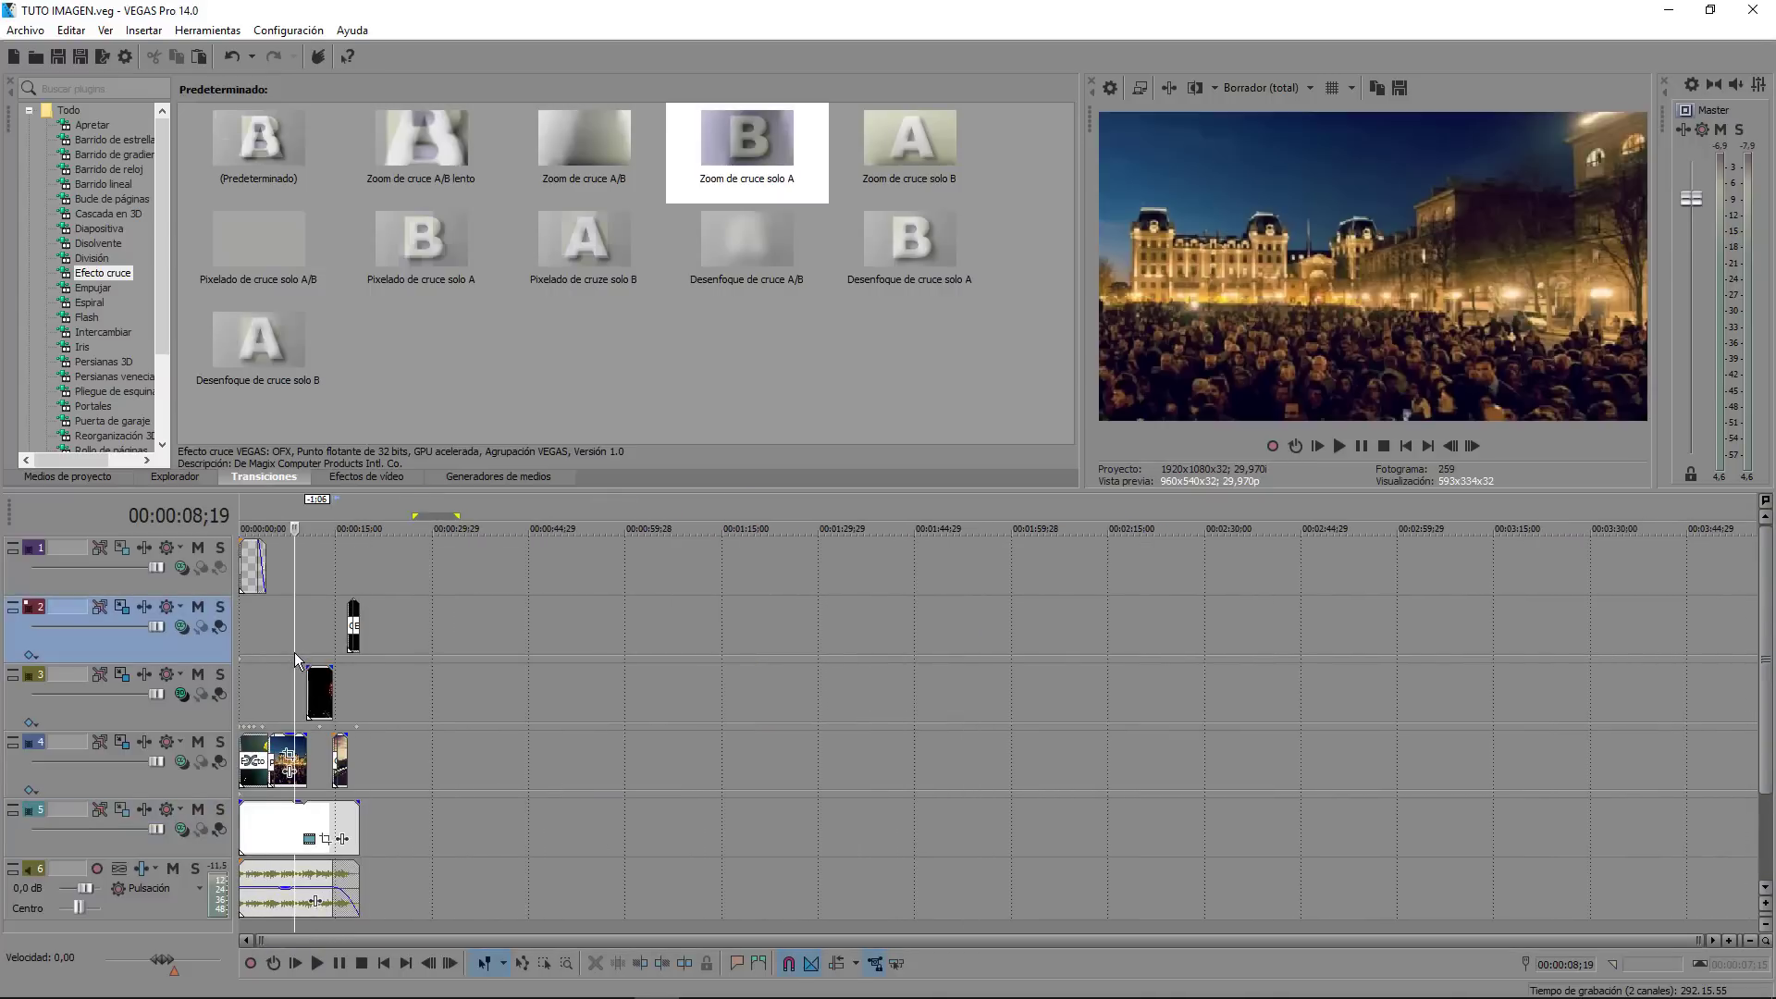
scroll(330, 653, up, 4)
click(400, 658)
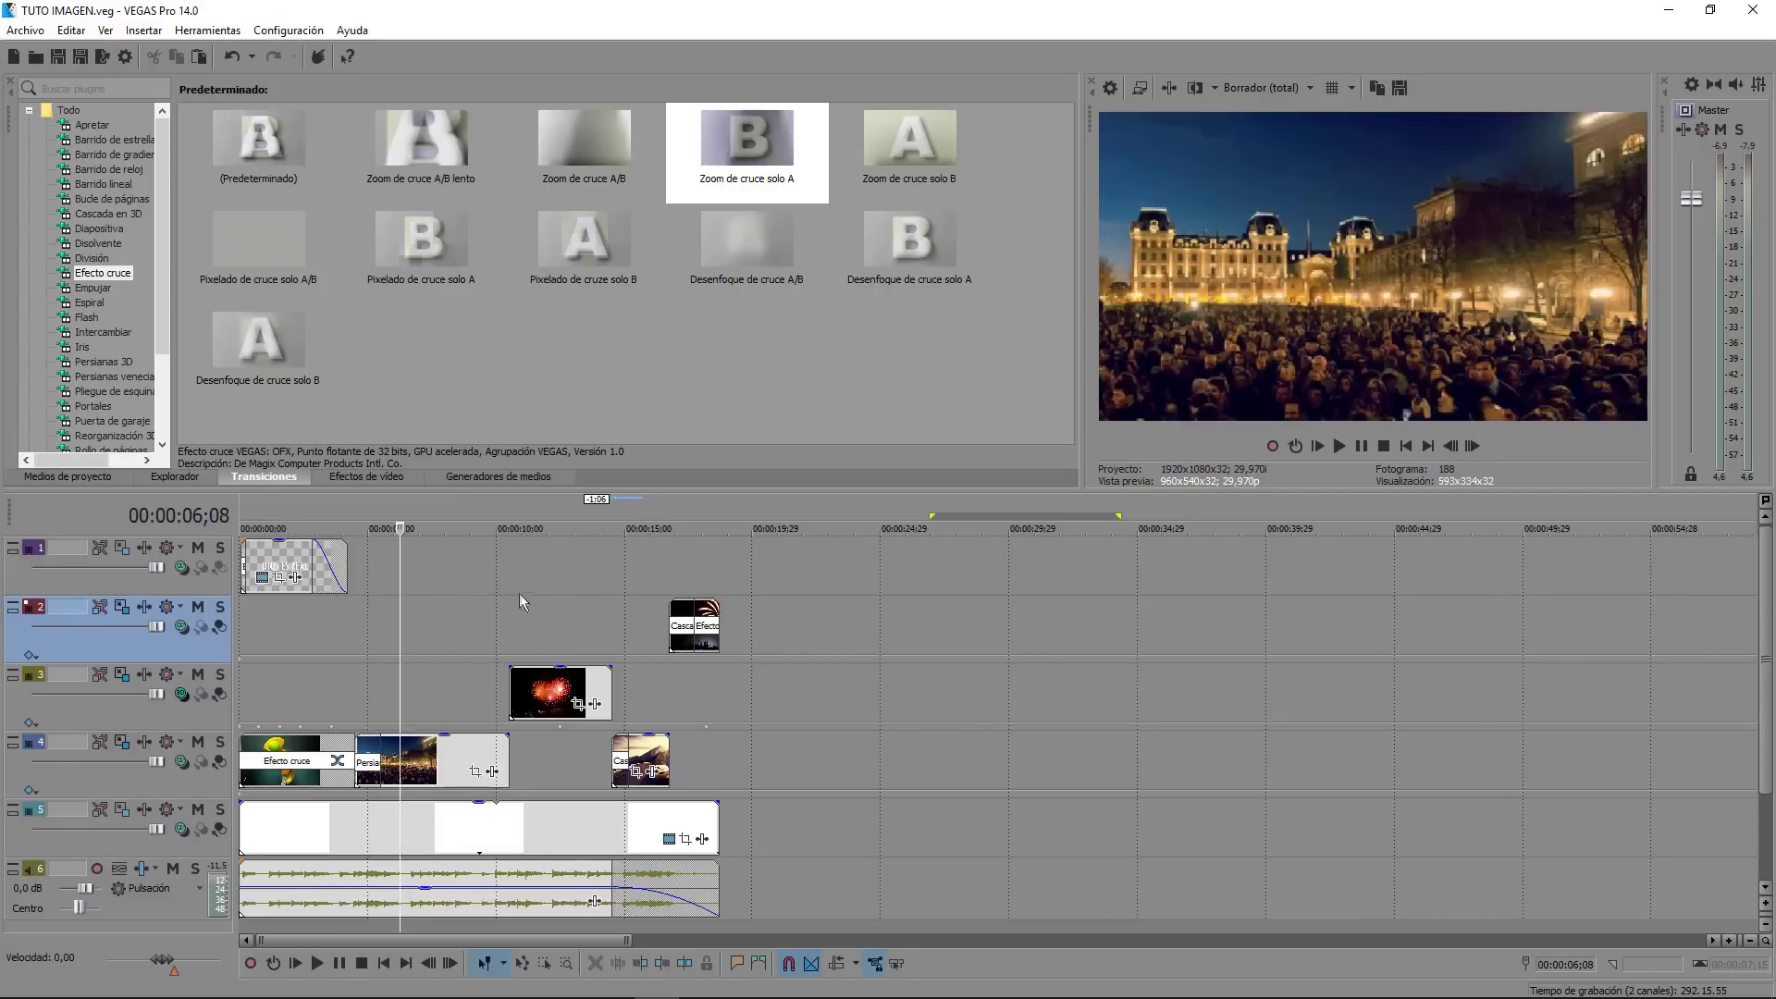
click(556, 585)
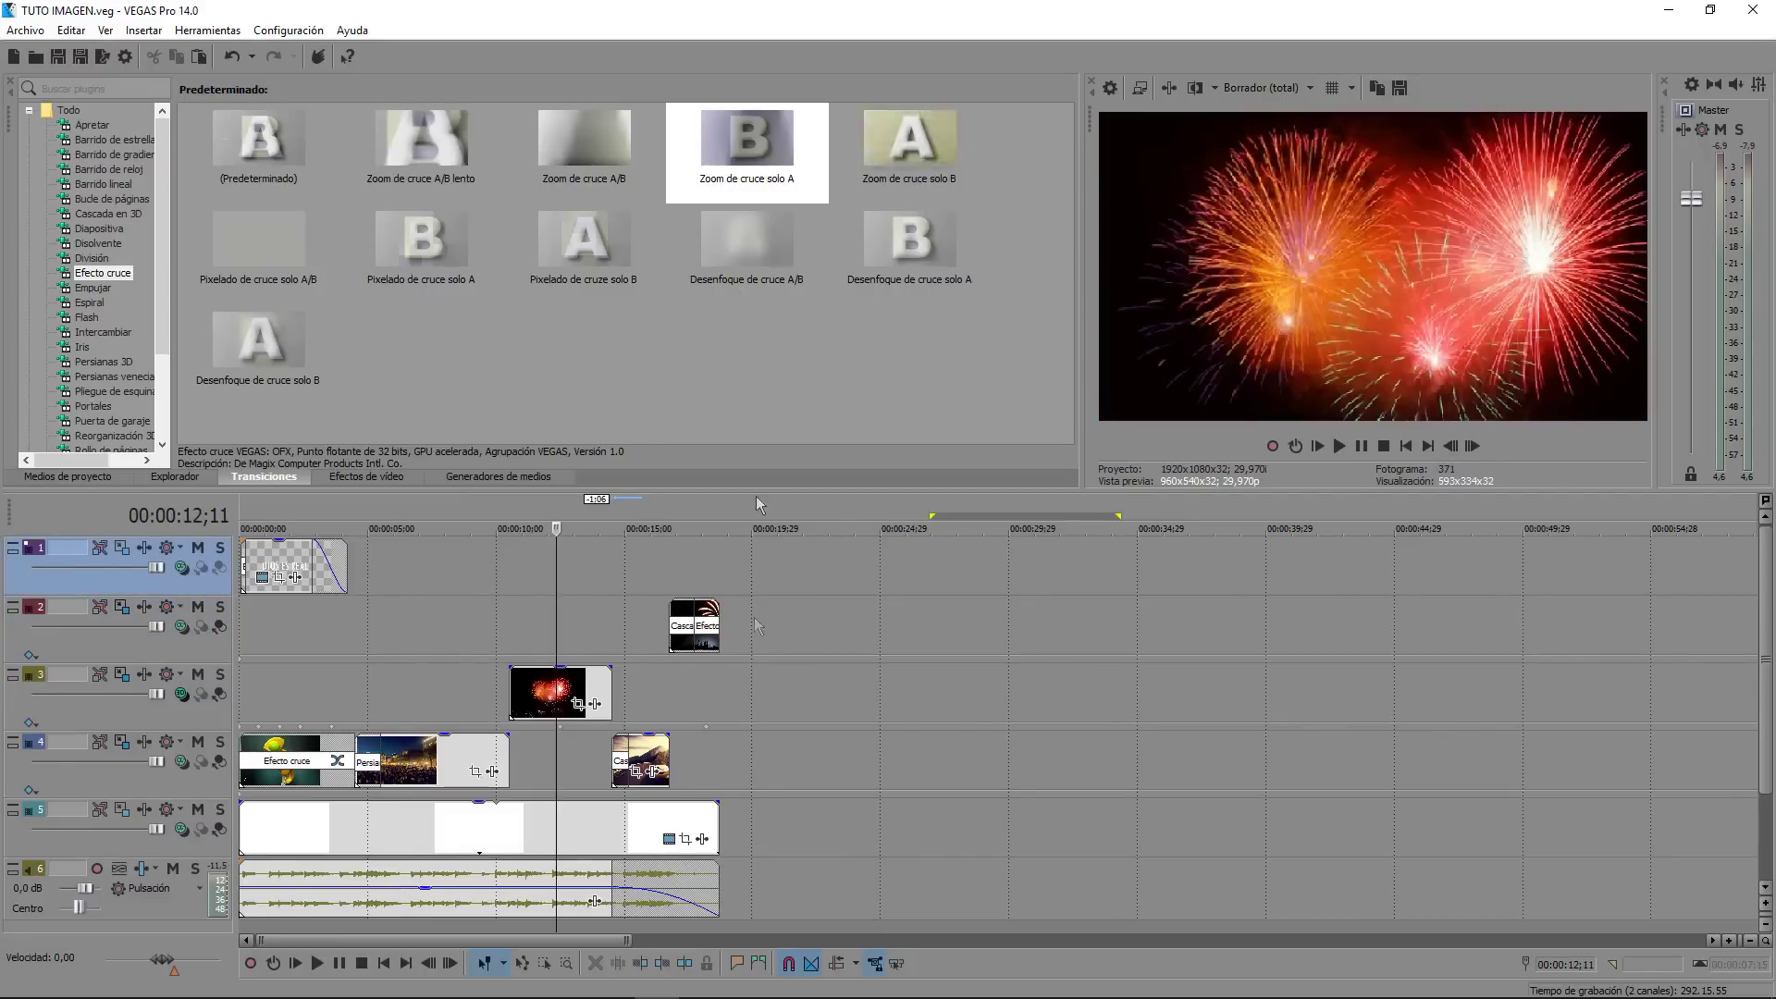